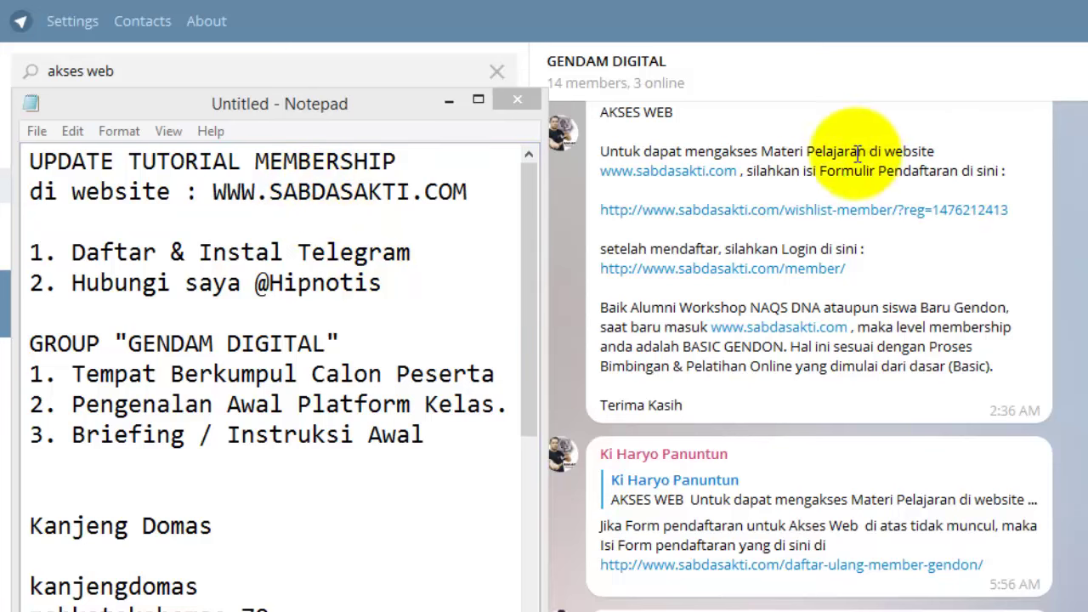
# - Scroll the GENDAM DIGITAL chat's AKSES WEB messages to the re-registration link, then return to the Notepad notes
pyautogui.click(1032, 316)
pyautogui.scroll(1, 1033, 316)
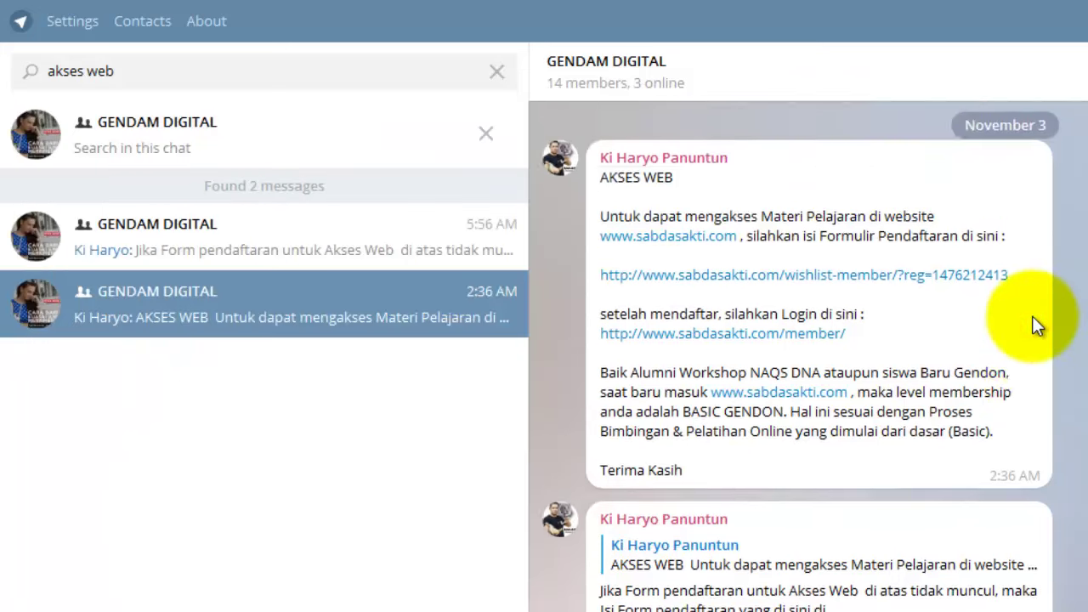
pyautogui.scroll(-2, 898, 365)
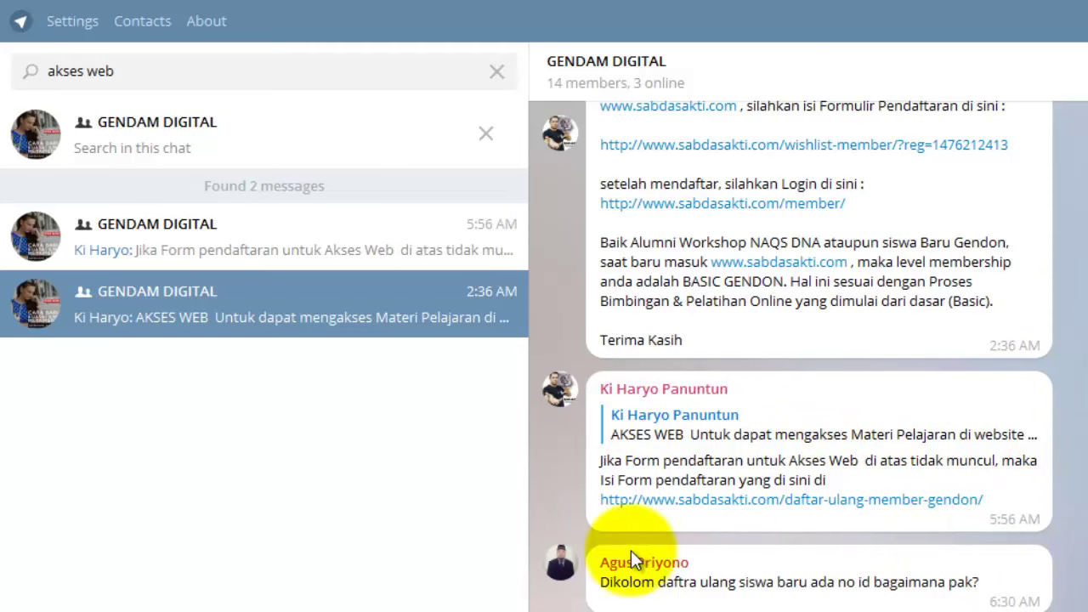
pyautogui.hotkey('alt', 'Tab')
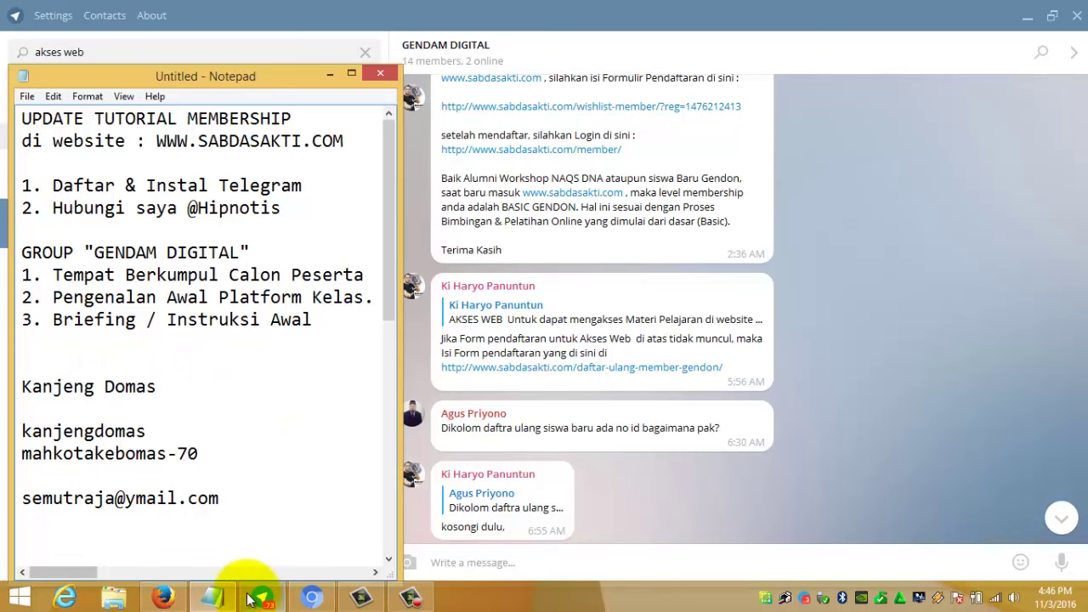
# - Enter the member's Gendon ID in the first field of the Daftar Ulang Member Gendon form
pyautogui.click(308, 598)
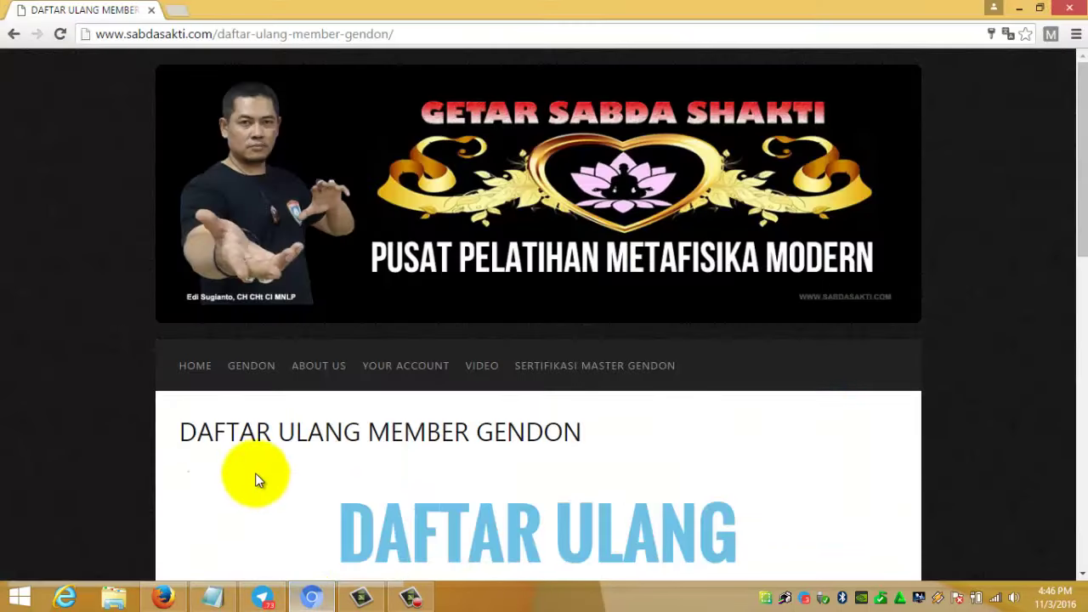
pyautogui.scroll(-6, 256, 472)
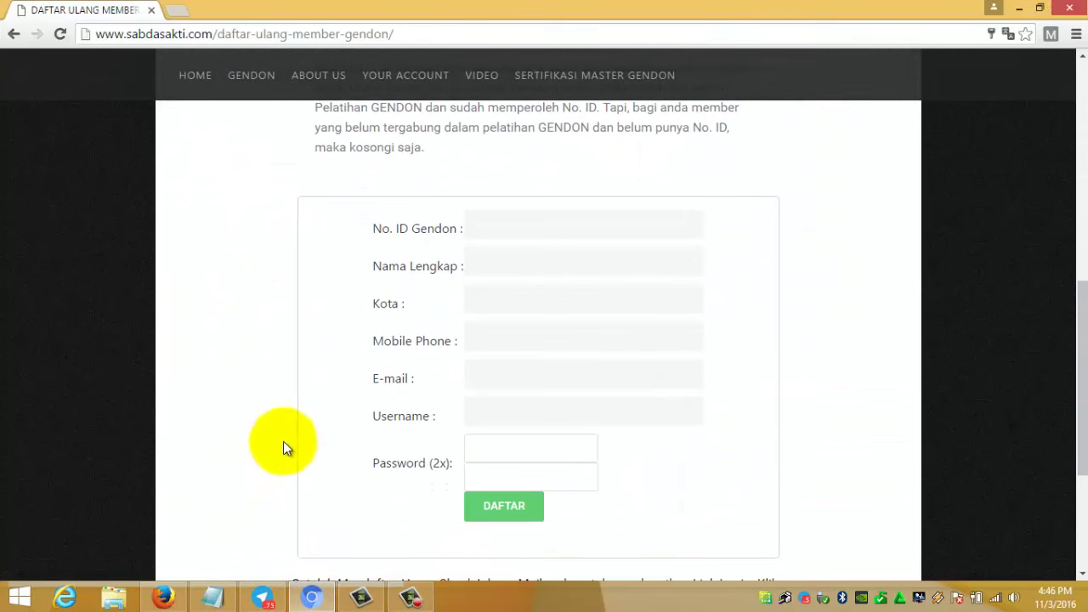
pyautogui.click(494, 226)
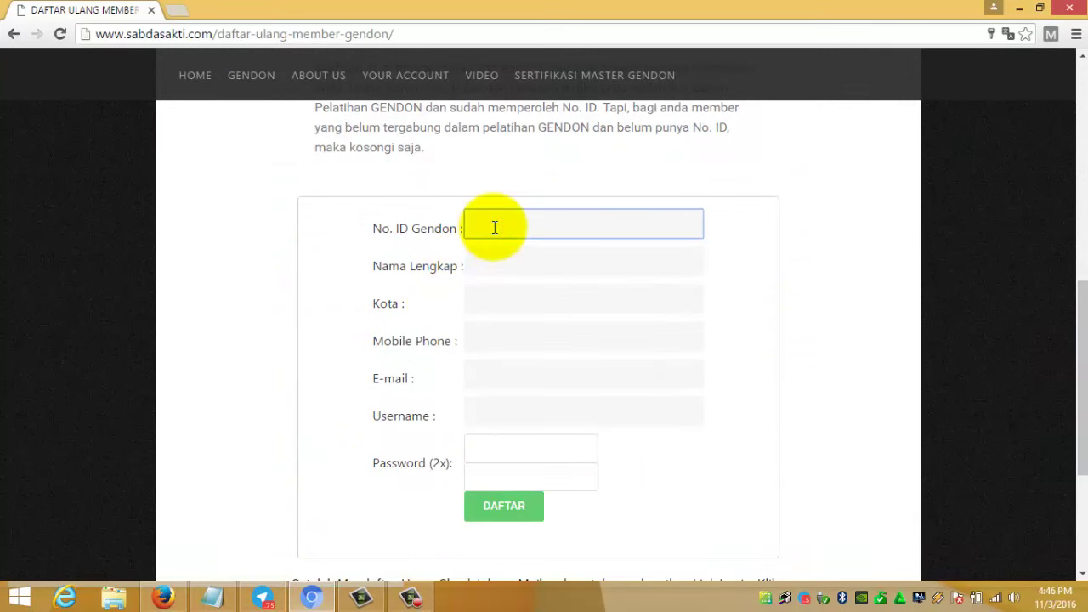
pyautogui.scroll(3, 277, 387)
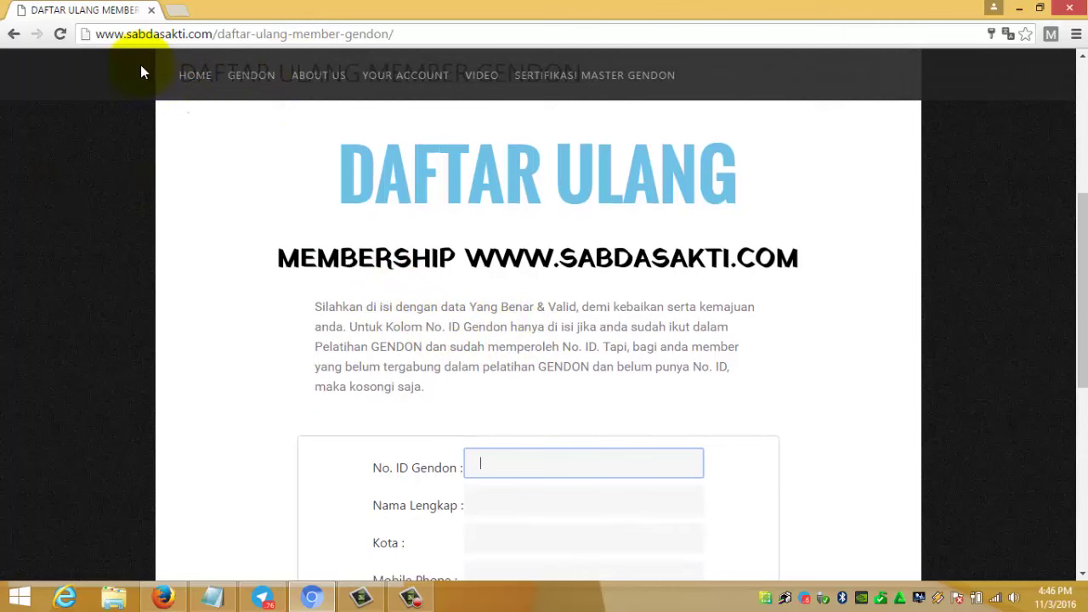
pyautogui.scroll(-2, 261, 362)
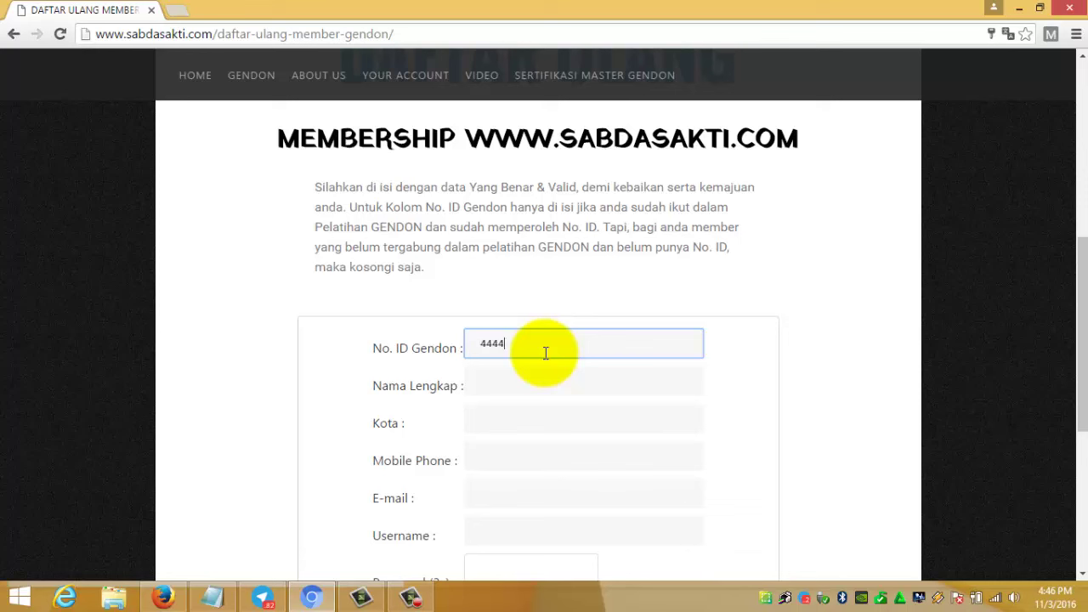
pyautogui.click(539, 376)
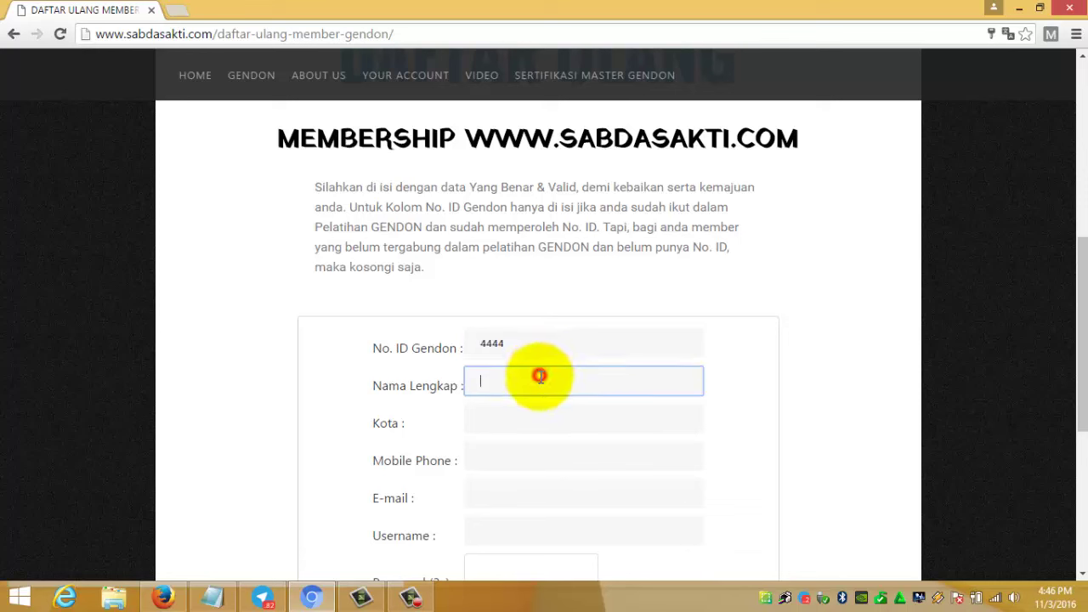
# - Paste the member's full name from the notes, then autofill city Gresik and the mobile phone
pyautogui.click(214, 595)
pyautogui.moveTo(162, 387); pyautogui.dragTo(7, 404)
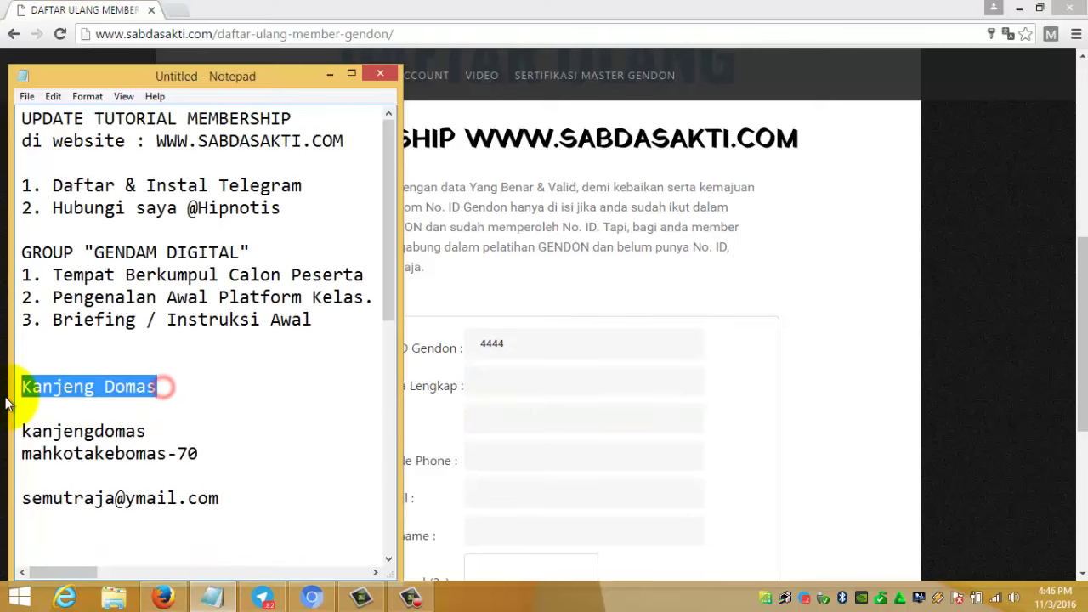
pyautogui.click(571, 454)
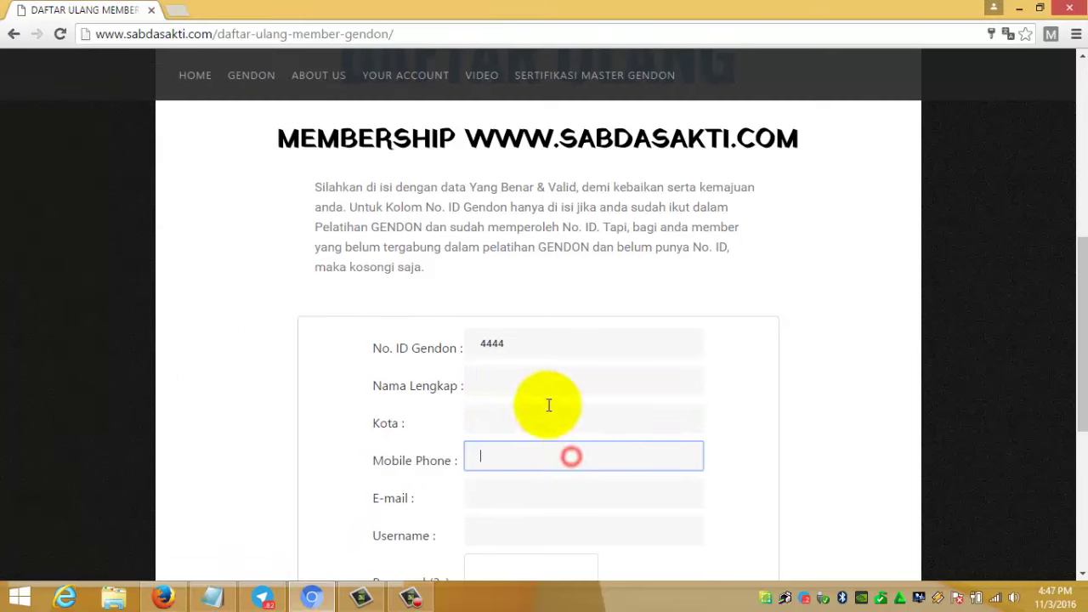
pyautogui.click(544, 385)
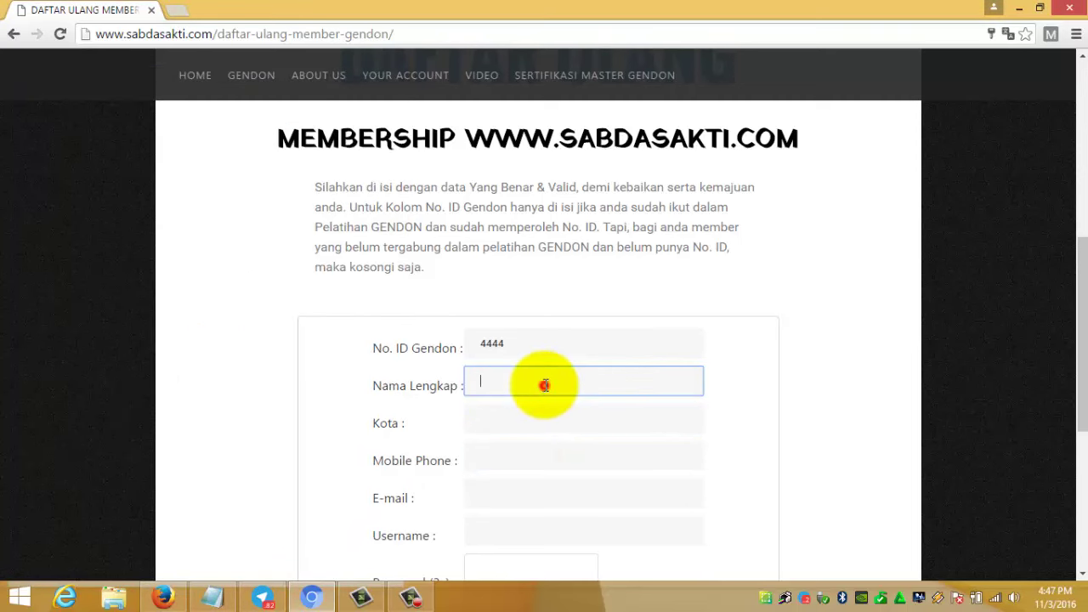
pyautogui.click(539, 432)
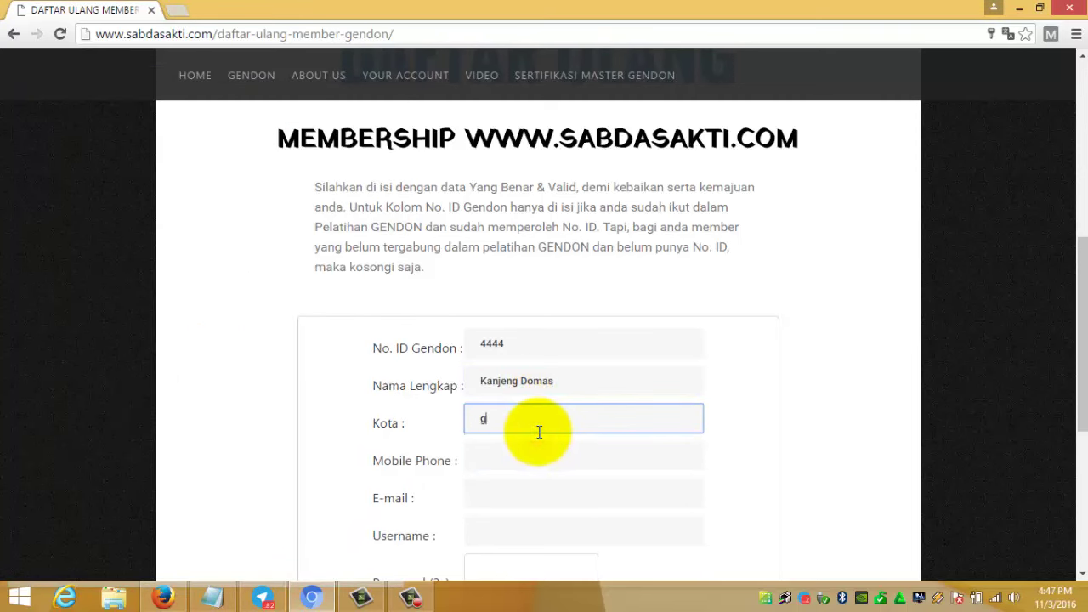
pyautogui.click(539, 442)
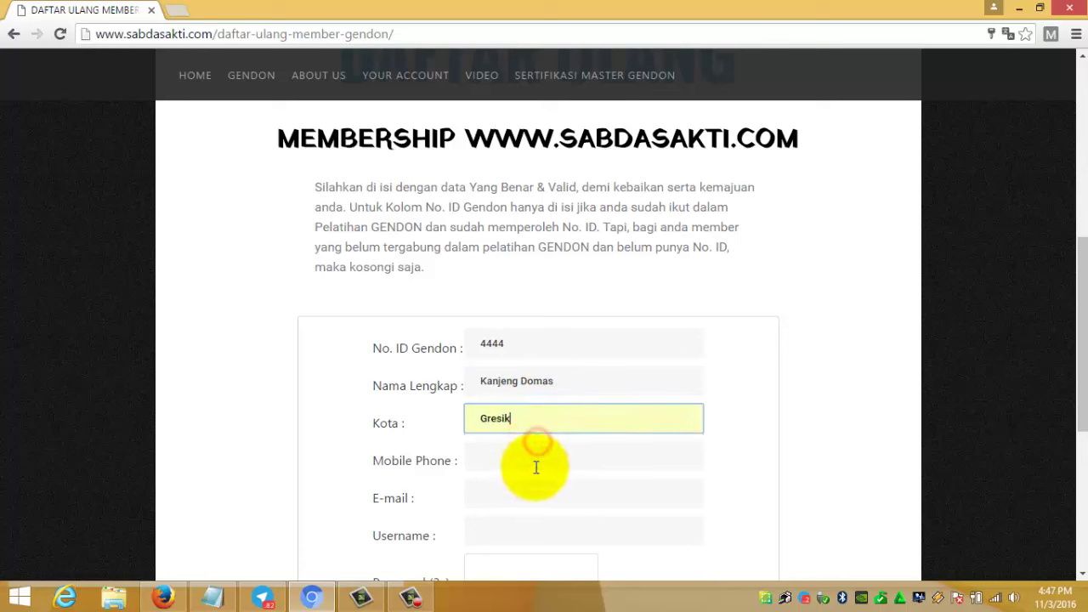
pyautogui.click(535, 467)
pyautogui.write('0')
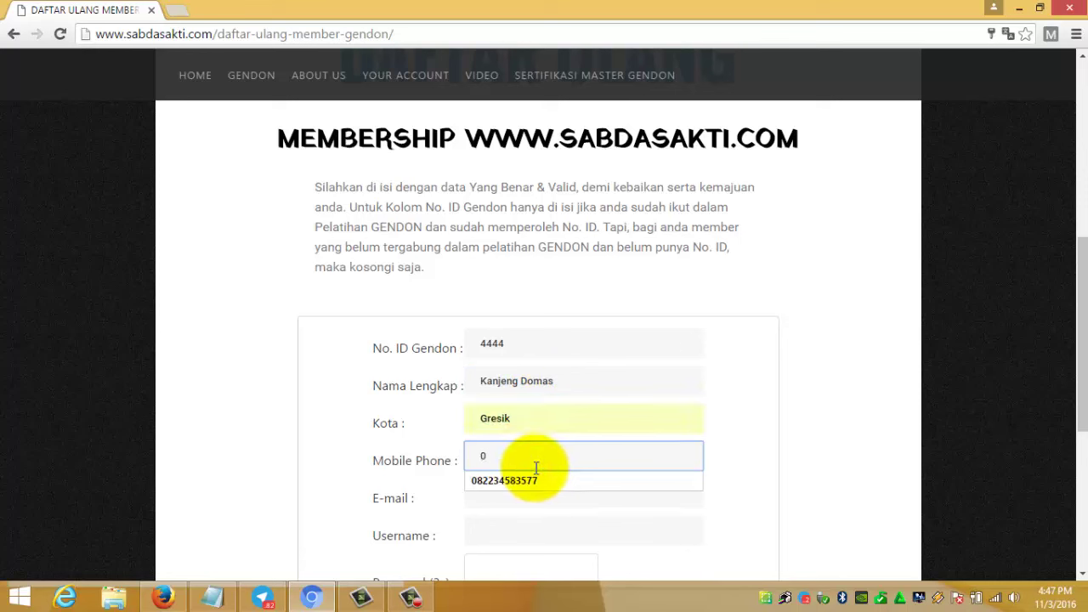
pyautogui.click(535, 482)
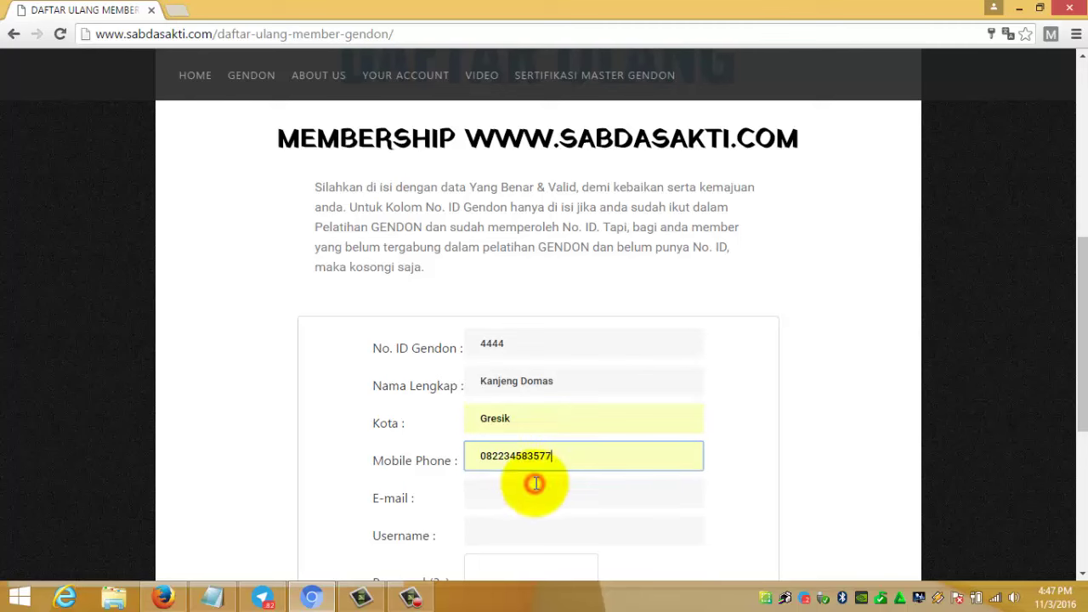
# - Fill in the member's e-mail address copied from the notes and dismiss the suggestions
pyautogui.click(537, 495)
pyautogui.scroll(-3, 536, 494)
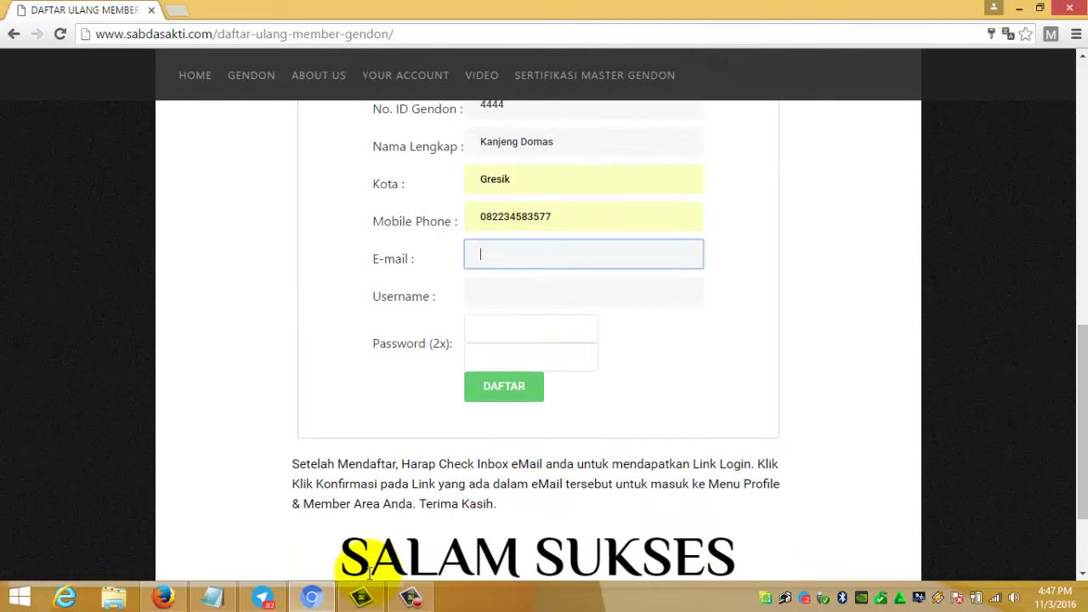
pyautogui.click(194, 598)
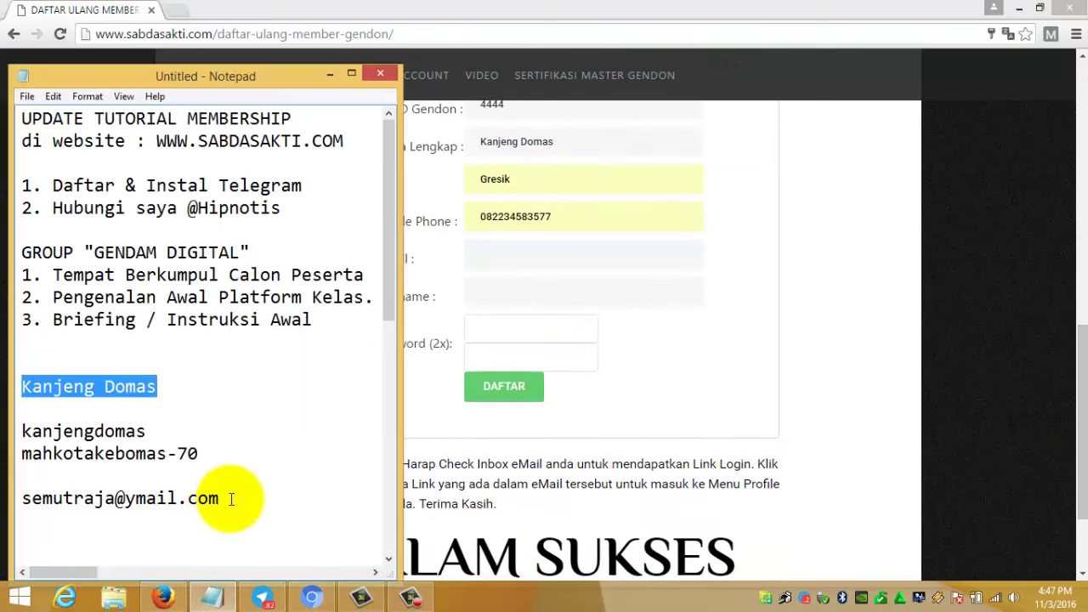
pyautogui.moveTo(223, 498); pyautogui.dragTo(32, 499)
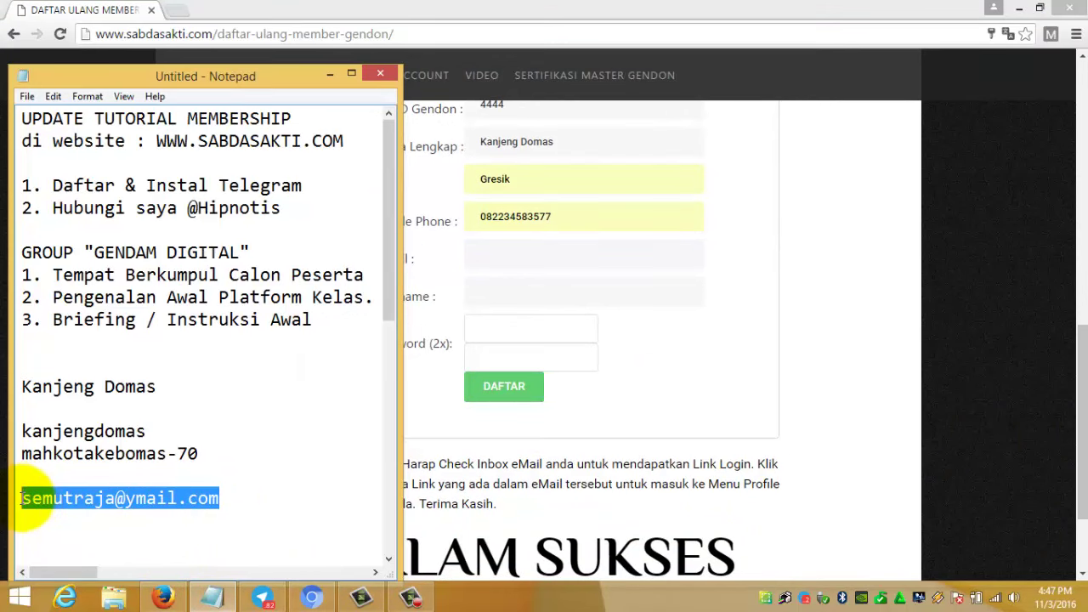
pyautogui.click(519, 248)
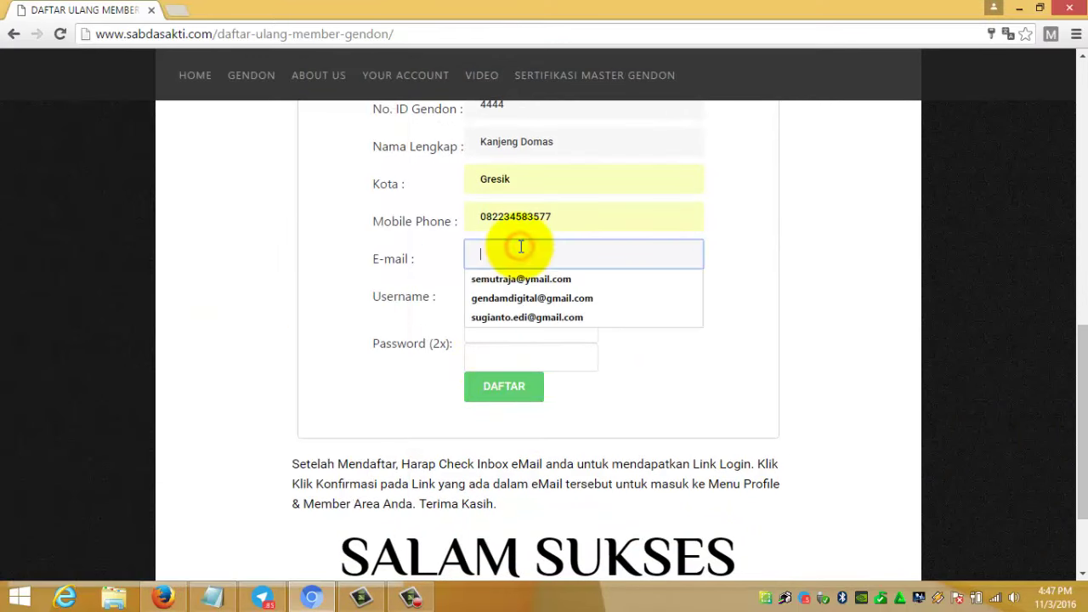
pyautogui.click(526, 279)
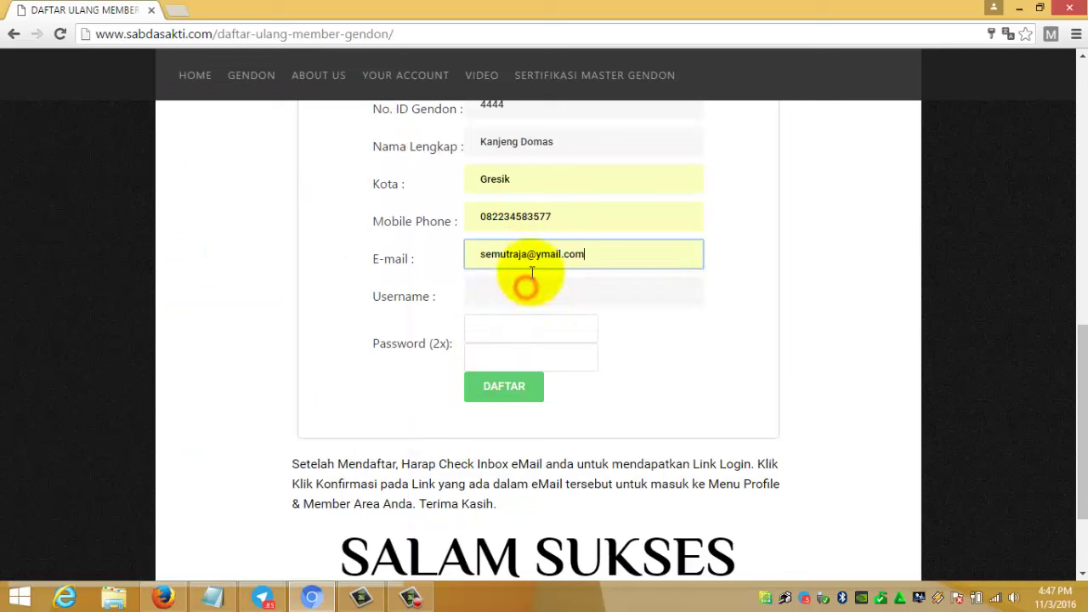
pyautogui.click(566, 282)
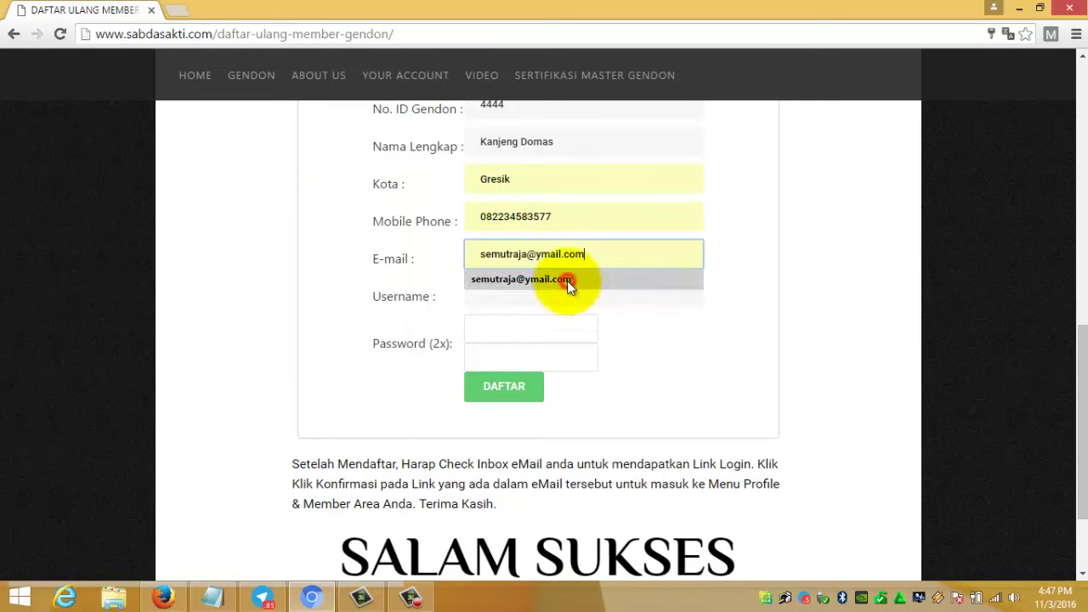
pyautogui.click(483, 257)
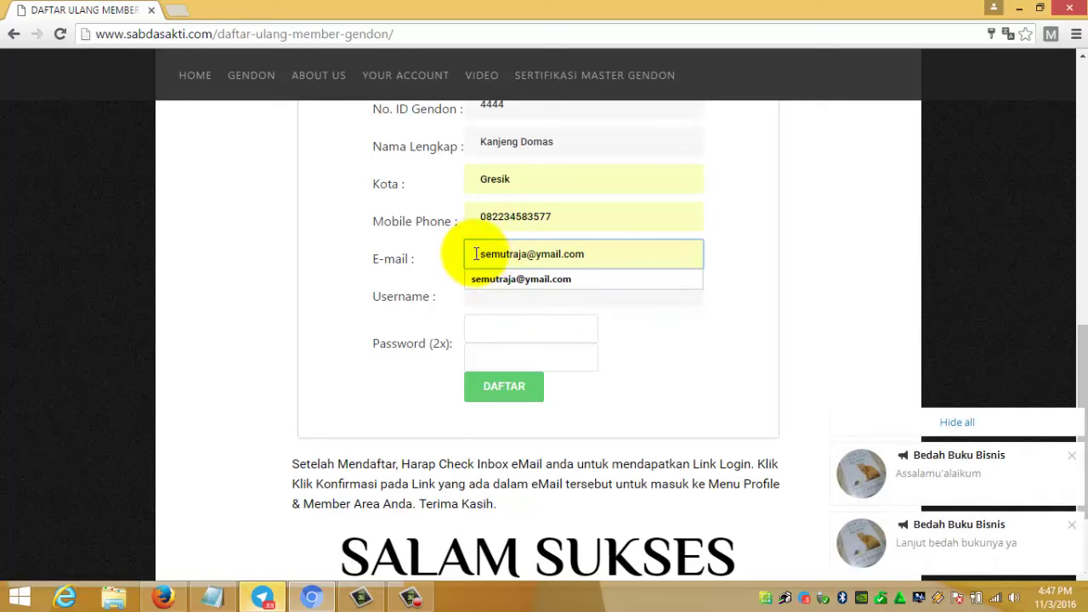
pyautogui.click(791, 304)
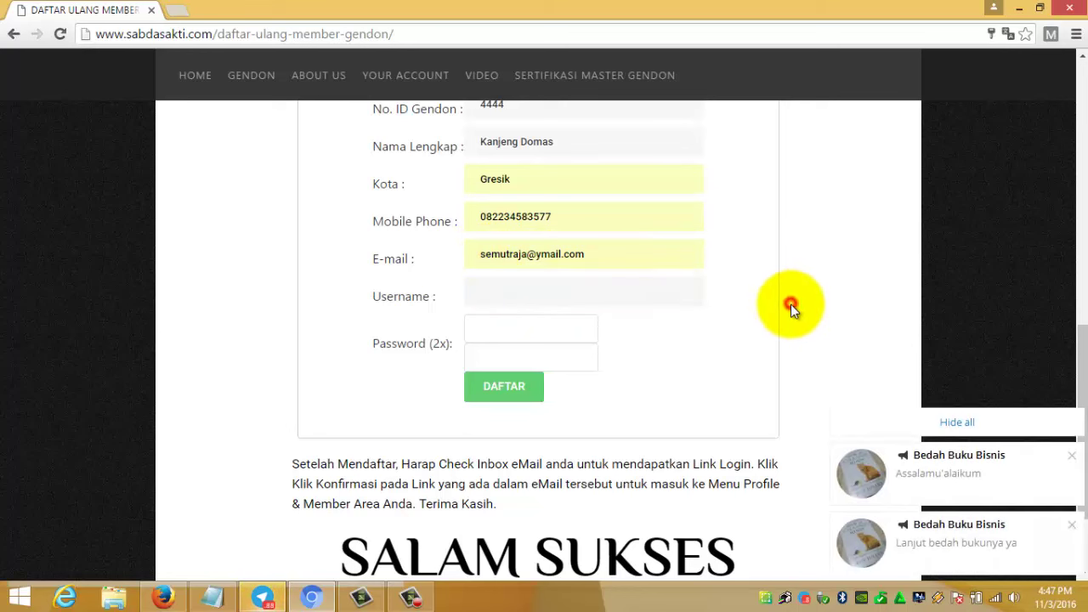
pyautogui.click(576, 289)
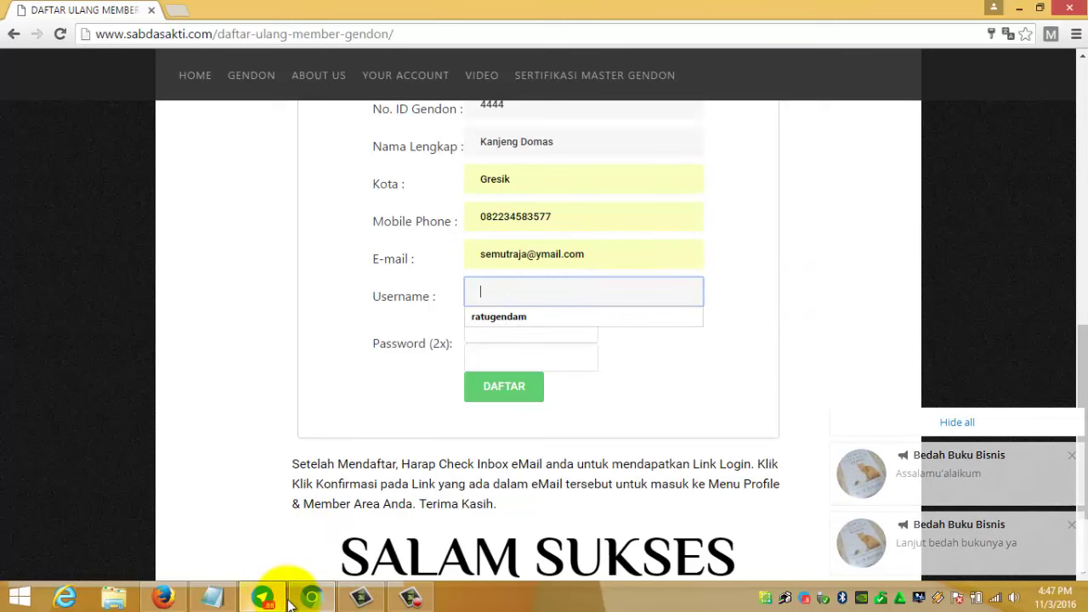
# - Fill the username and paste the member's password into both password entries from the notes
pyautogui.click(213, 598)
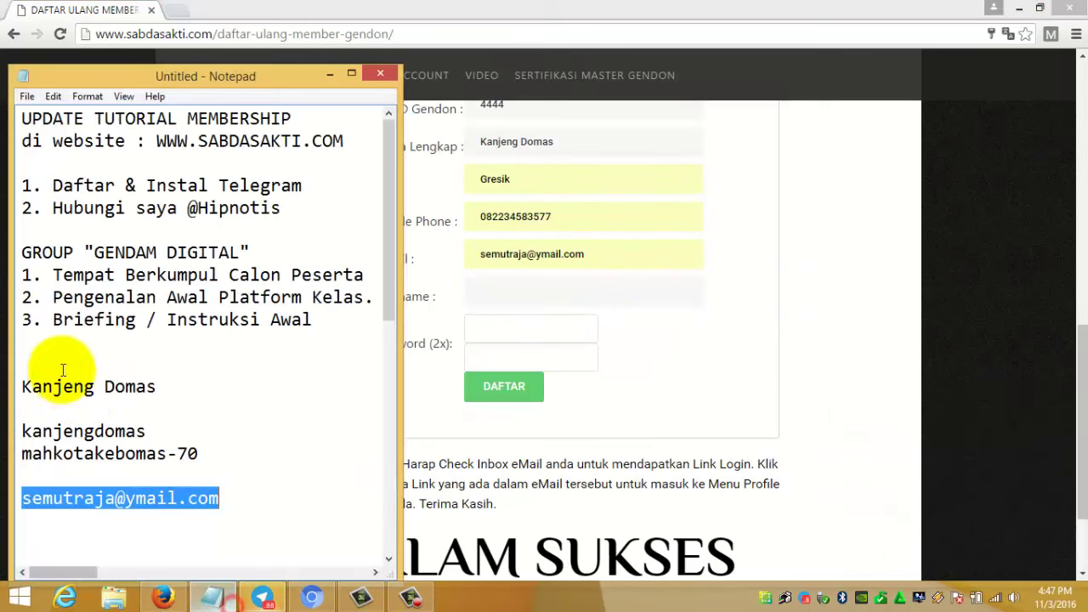
pyautogui.moveTo(146, 432); pyautogui.dragTo(7, 423)
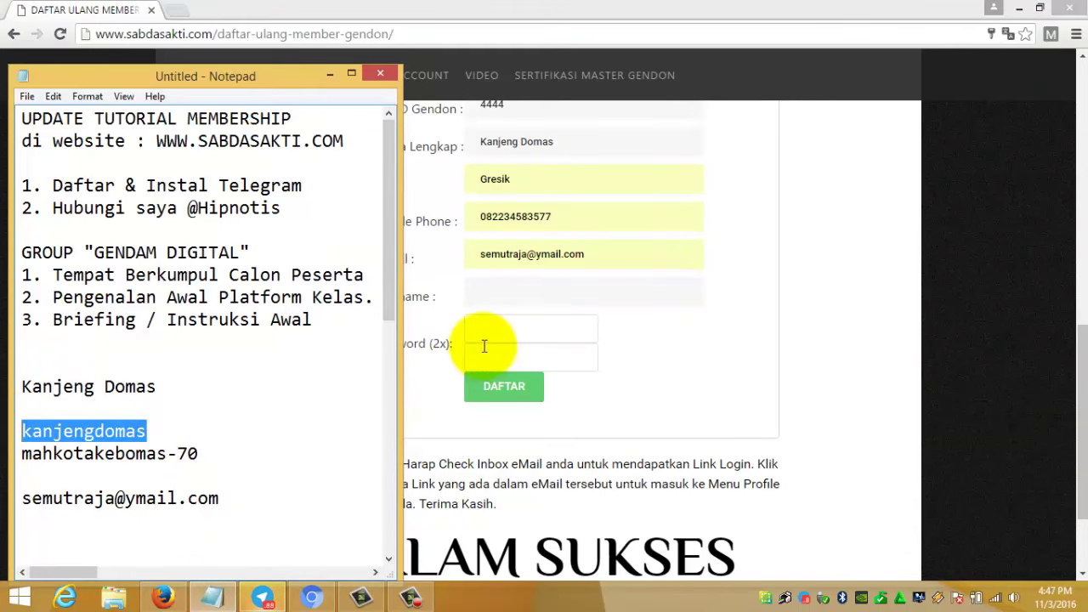
pyautogui.click(507, 289)
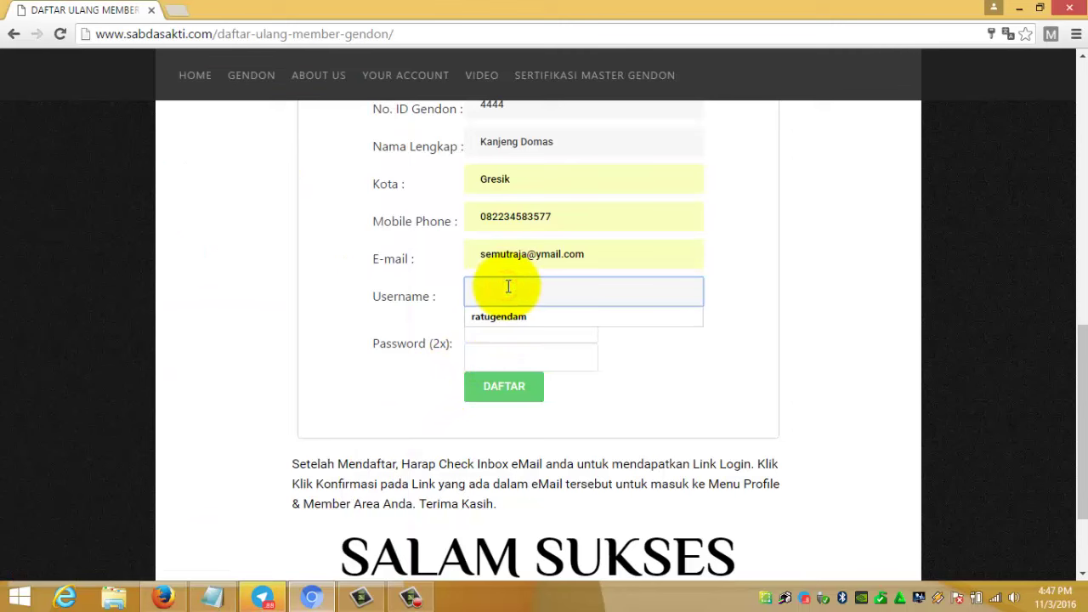
pyautogui.click(510, 325)
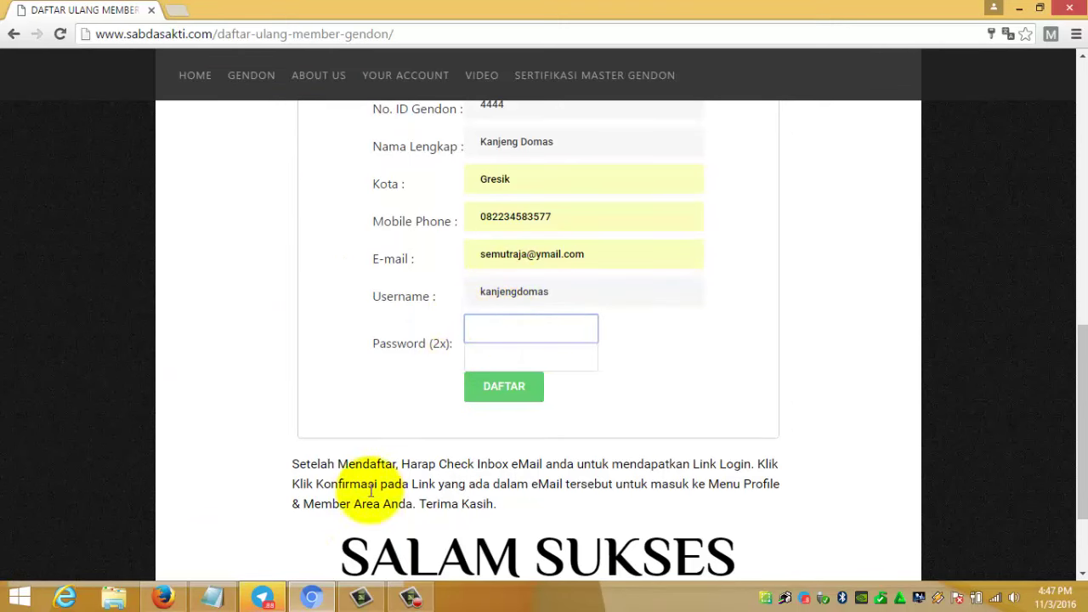
pyautogui.click(212, 595)
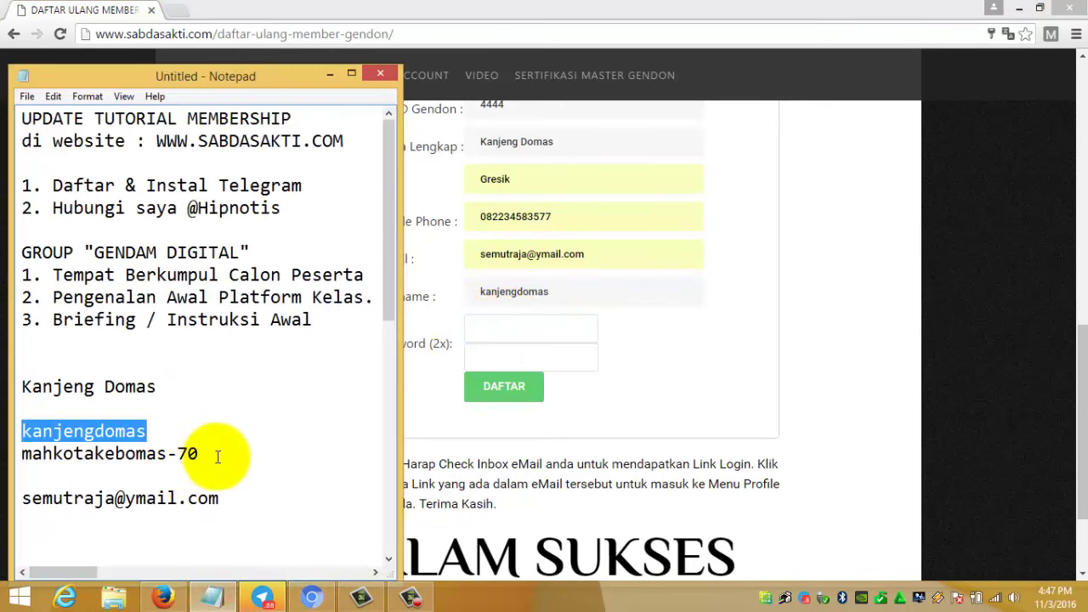
pyautogui.moveTo(216, 454); pyautogui.dragTo(10, 457)
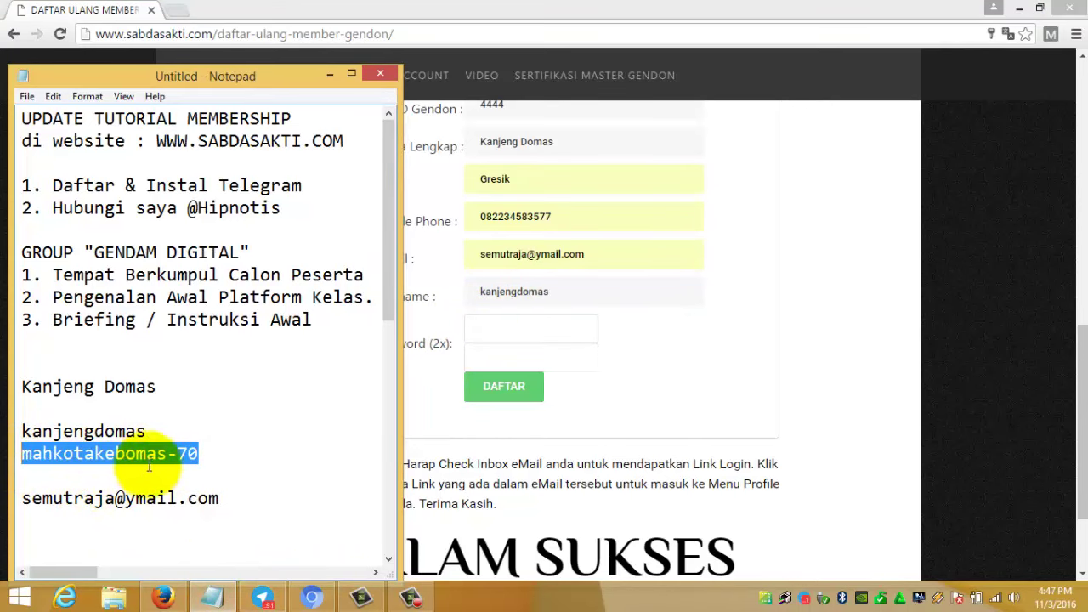
pyautogui.click(515, 328)
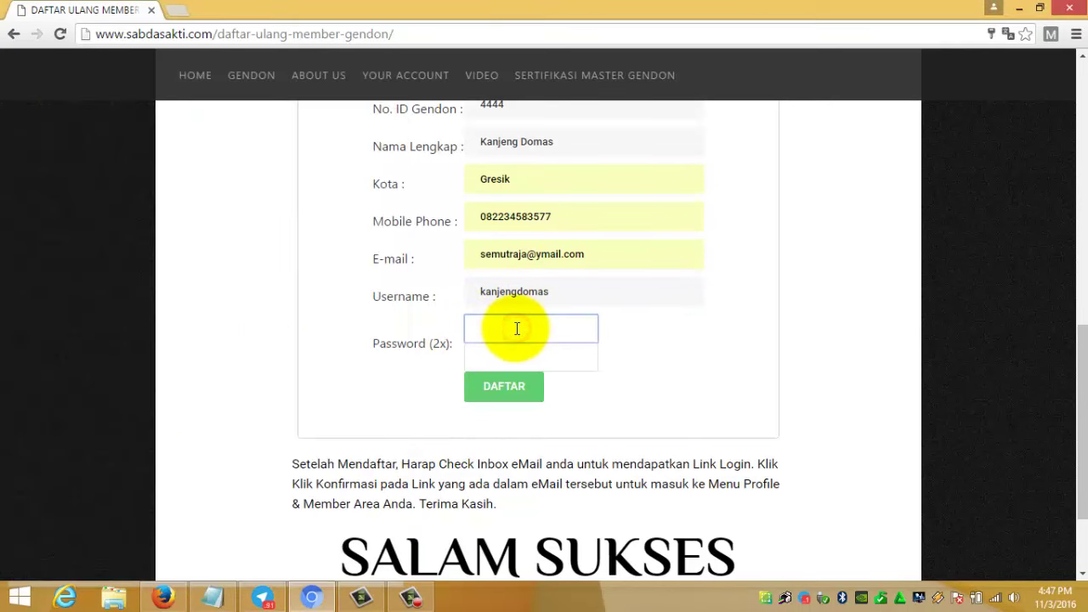
pyautogui.click(515, 357)
pyautogui.hotkey('ctrl', 'v')
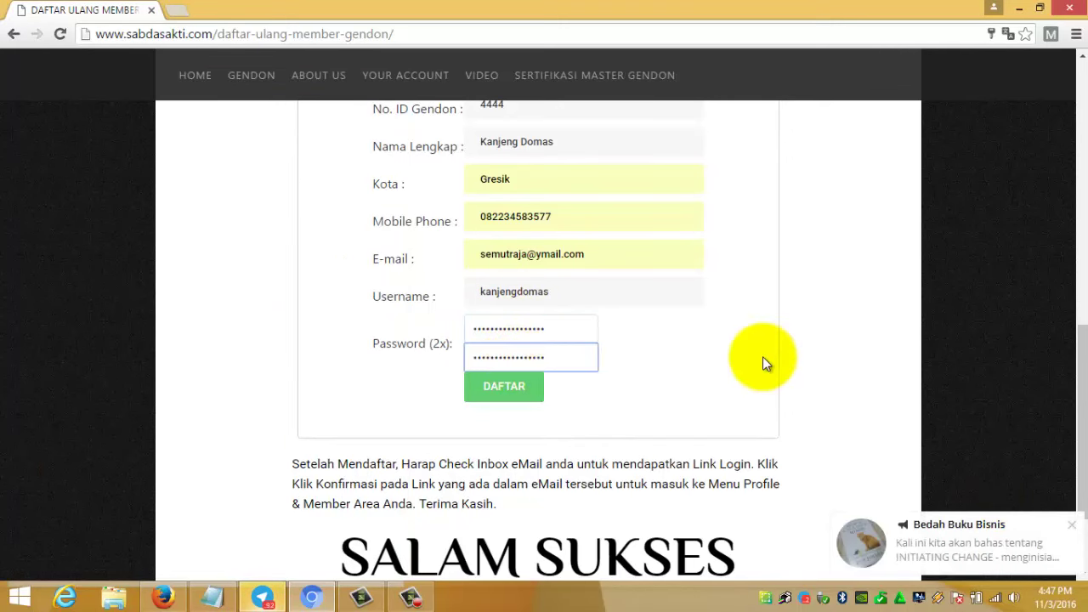
# - Submit the re-registration form with DAFTAR and decline saving the password
pyautogui.scroll(2, 763, 357)
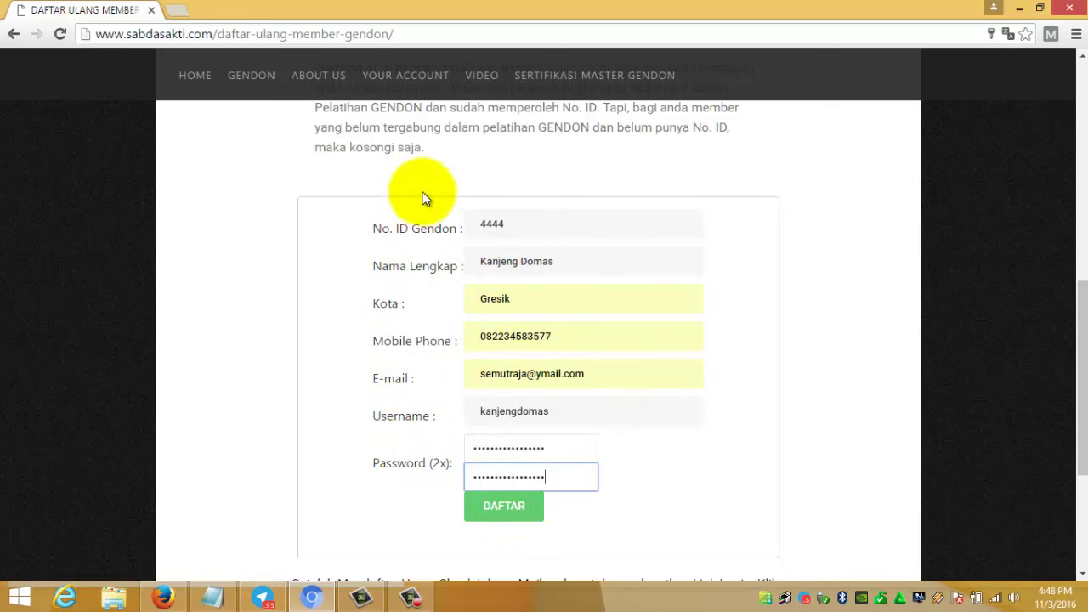
pyautogui.click(503, 504)
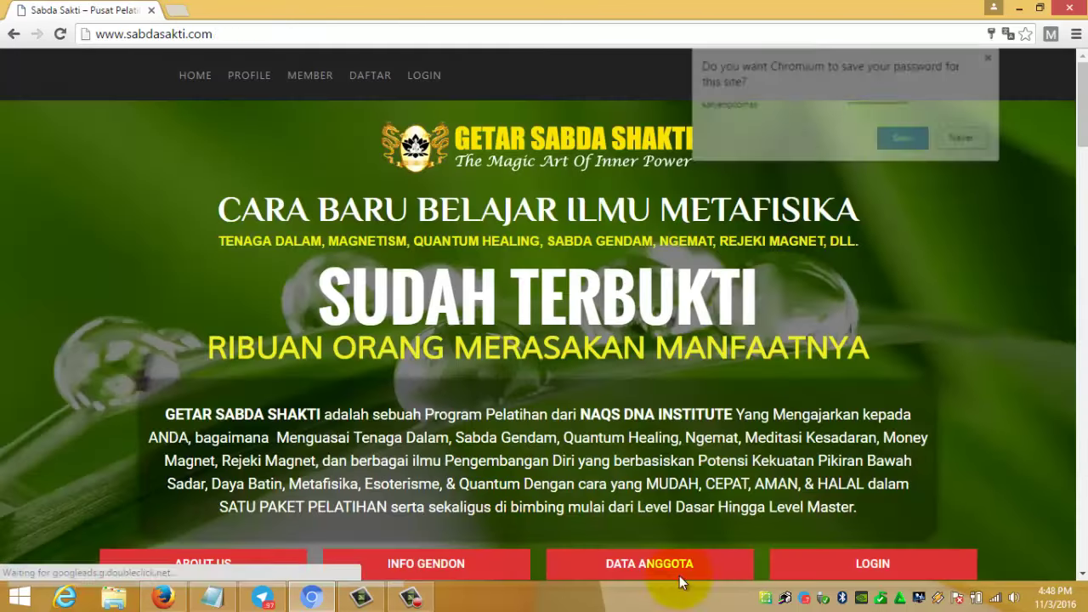
pyautogui.click(991, 57)
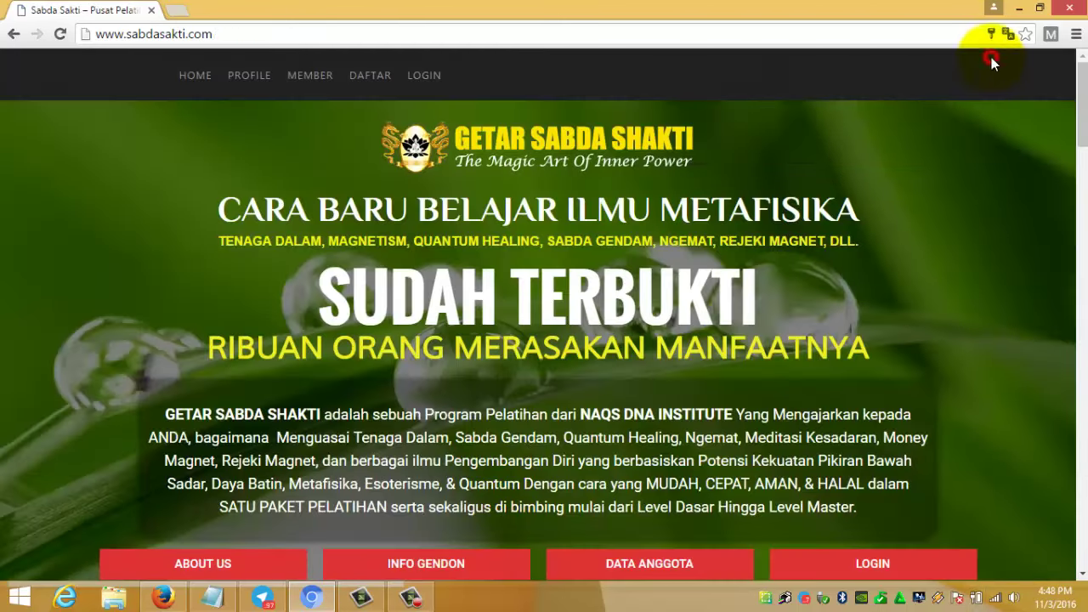
pyautogui.scroll(-7, 225, 442)
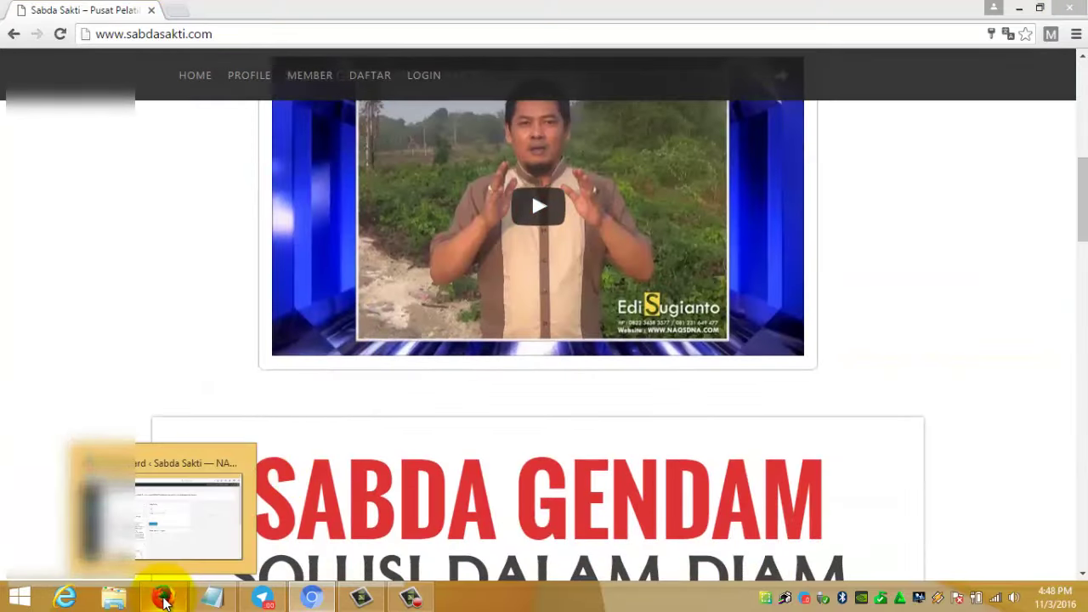
# - Open a new Firefox tab beside the sabdasakti.com WordPress dashboard
pyautogui.click(165, 601)
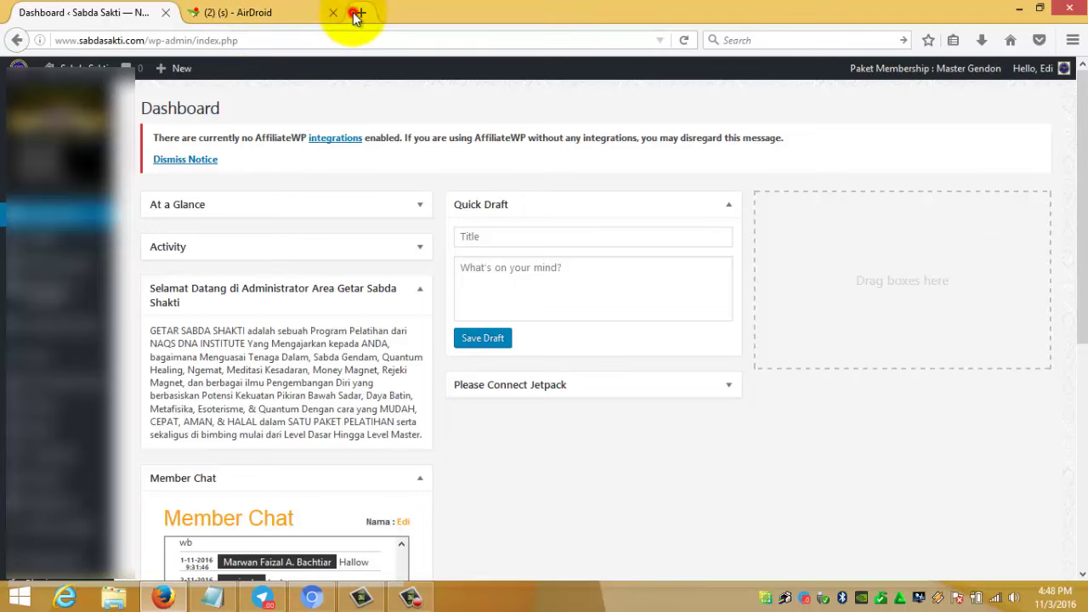
pyautogui.click(359, 12)
pyautogui.click(953, 40)
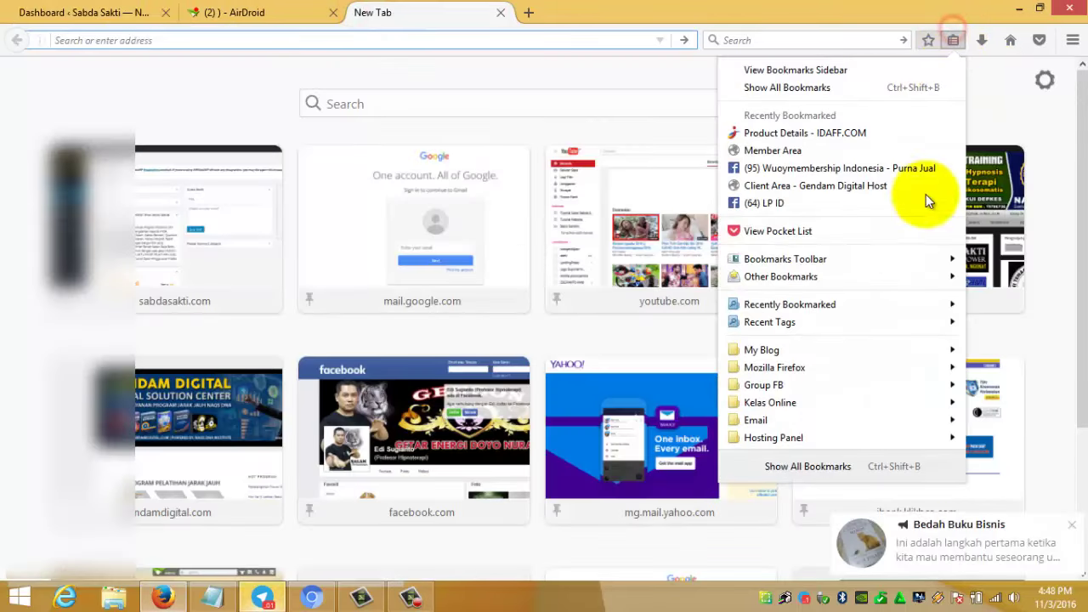
# - Load the Yahoo Mail inbox from the Email bookmarks folder in the new tab
pyautogui.moveTo(869, 416)
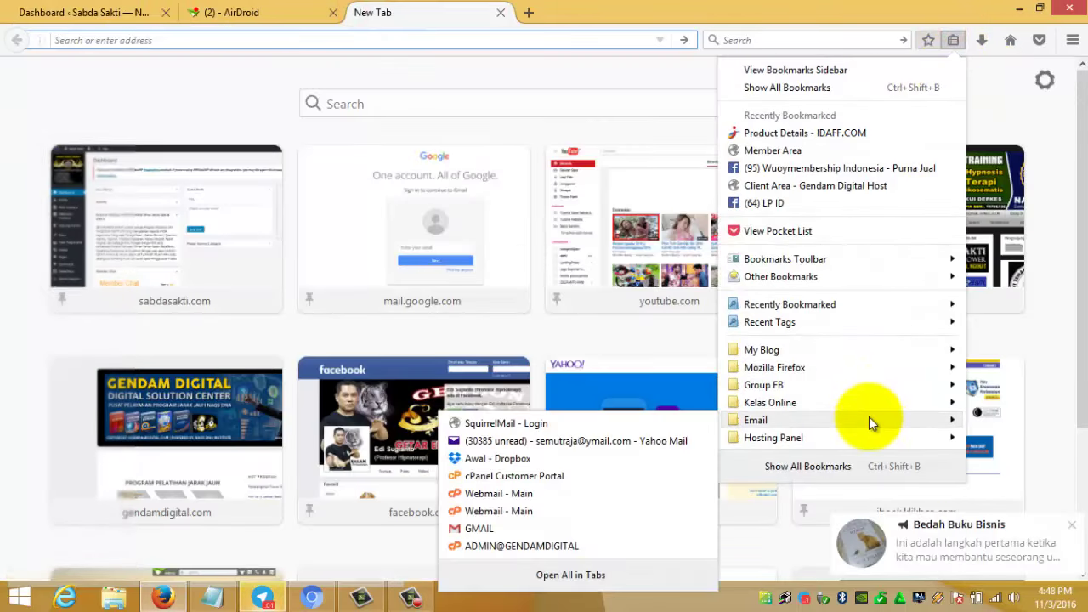
pyautogui.click(572, 440)
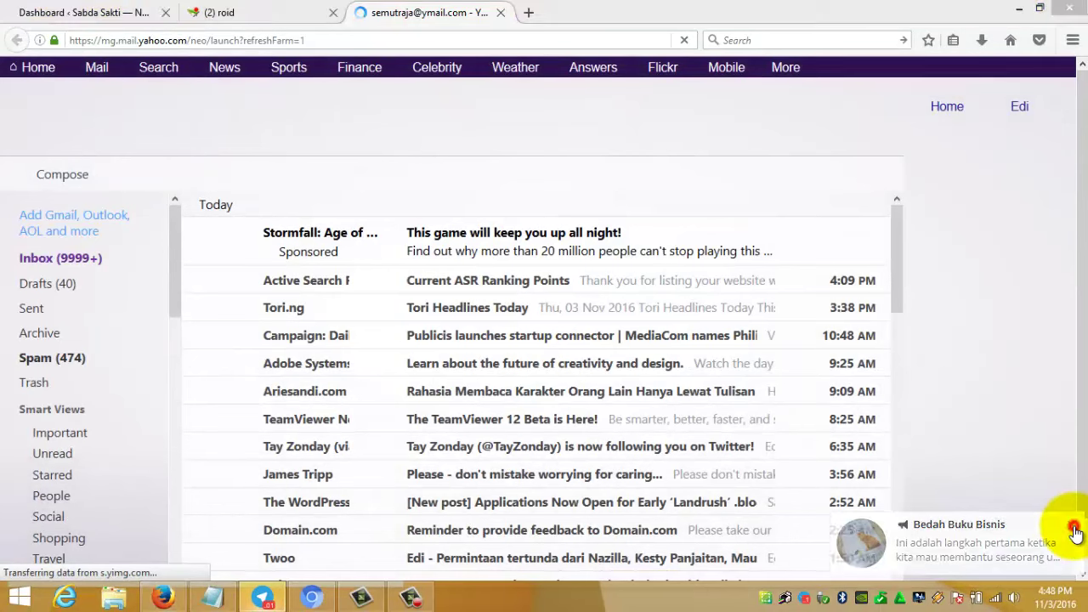
pyautogui.click(1073, 527)
pyautogui.scroll(-3, 323, 510)
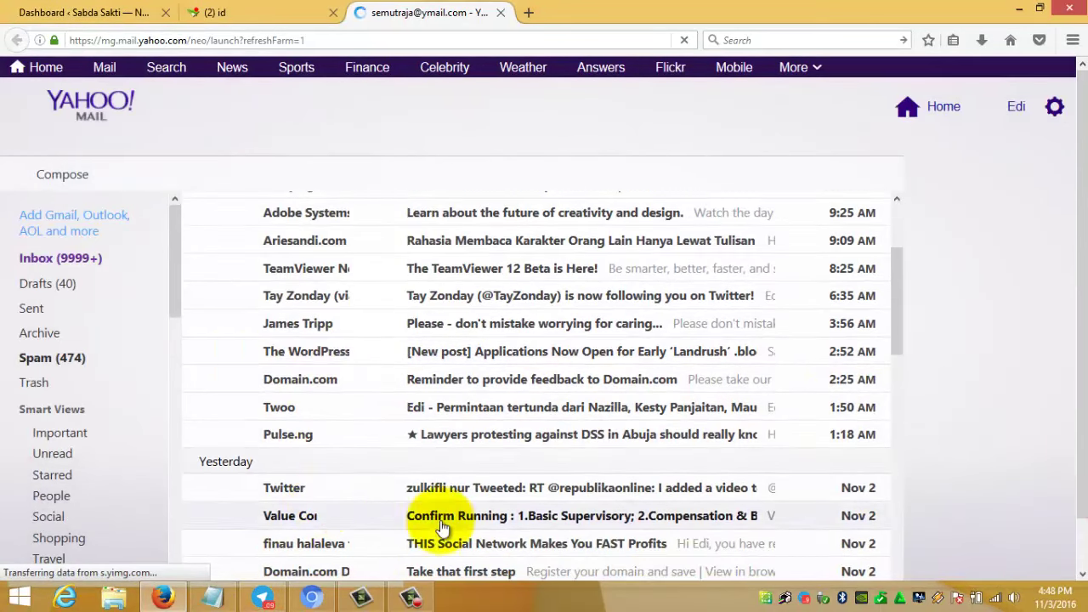
pyautogui.scroll(3, 347, 510)
pyautogui.click(34, 359)
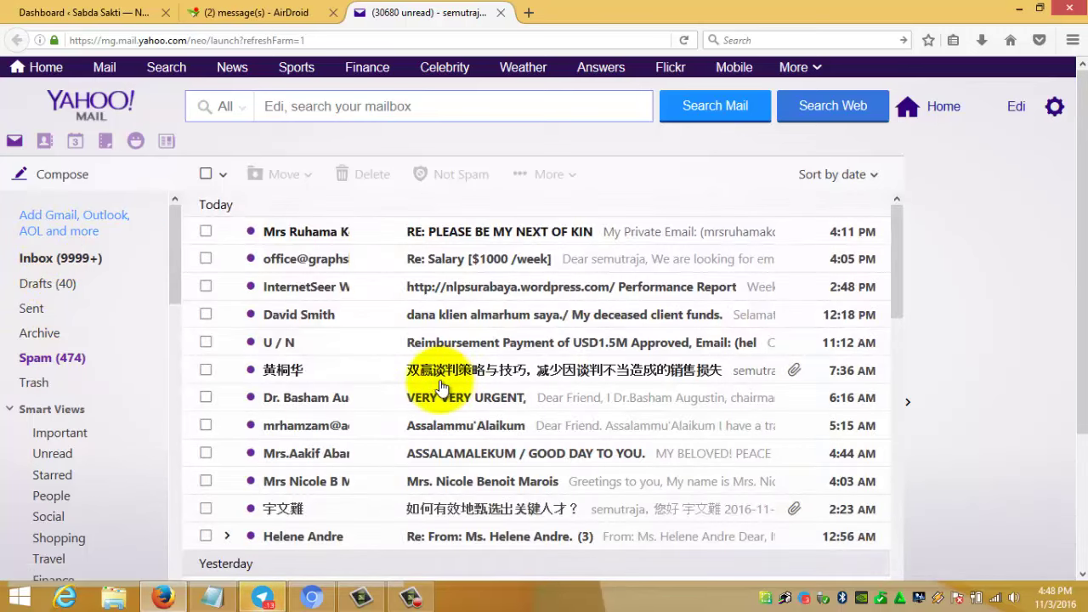
pyautogui.click(32, 259)
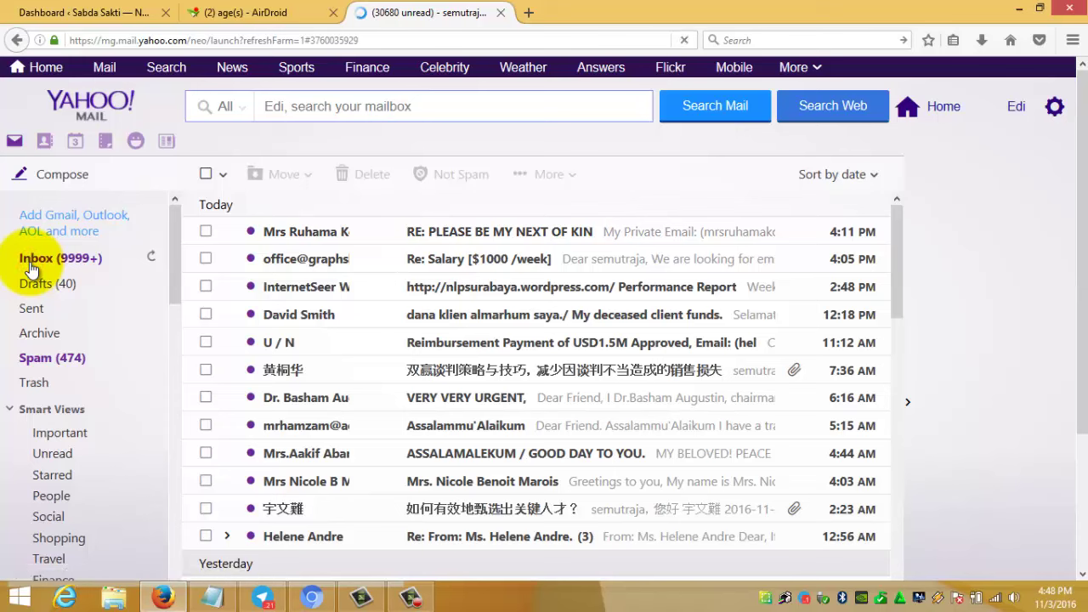
pyautogui.scroll(-5, 442, 407)
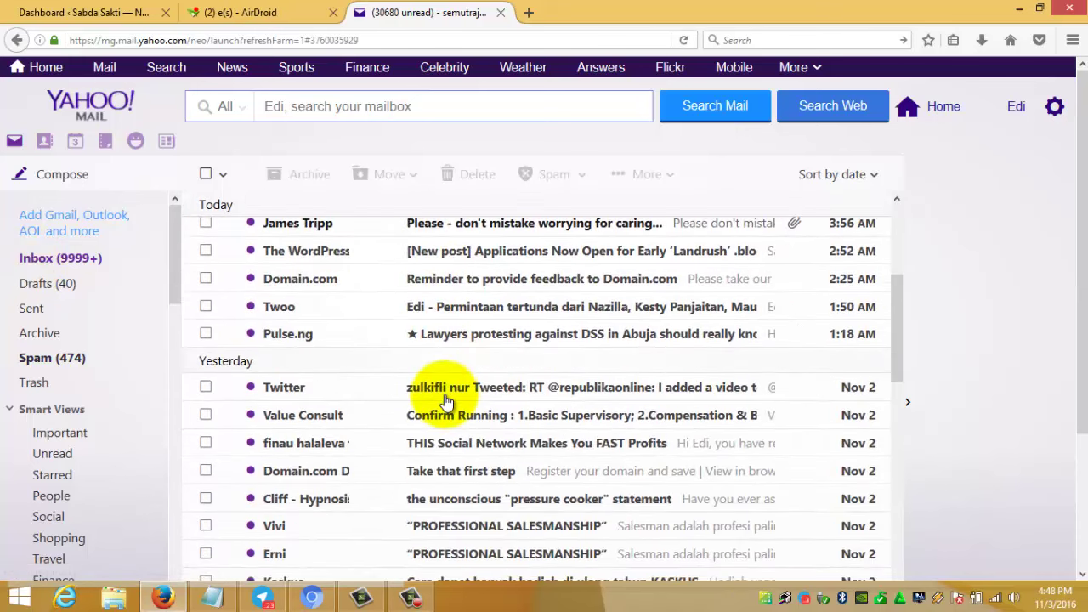
pyautogui.scroll(5, 437, 395)
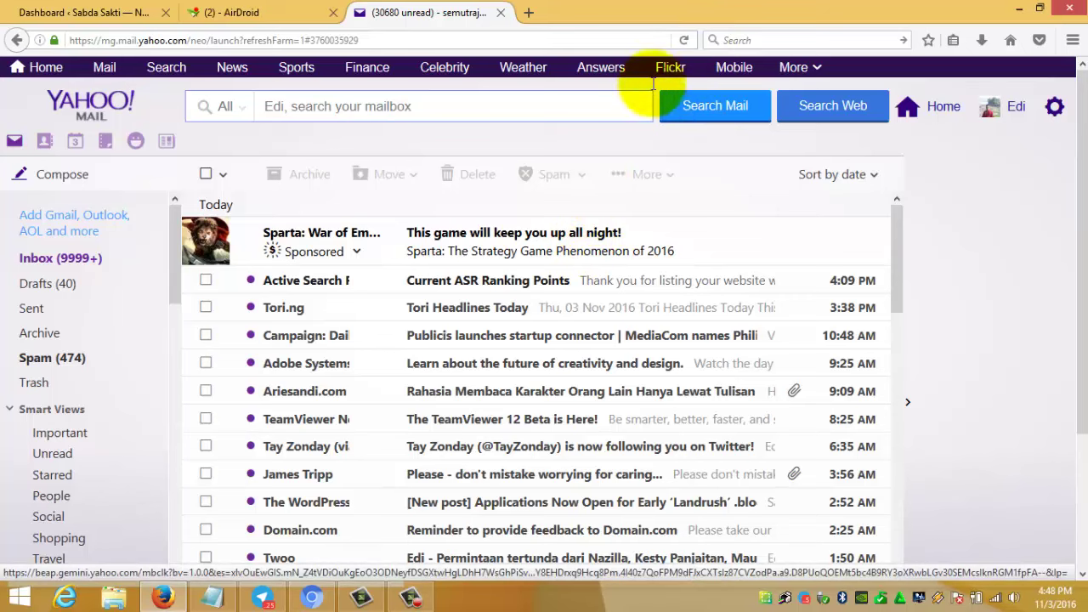
pyautogui.click(684, 40)
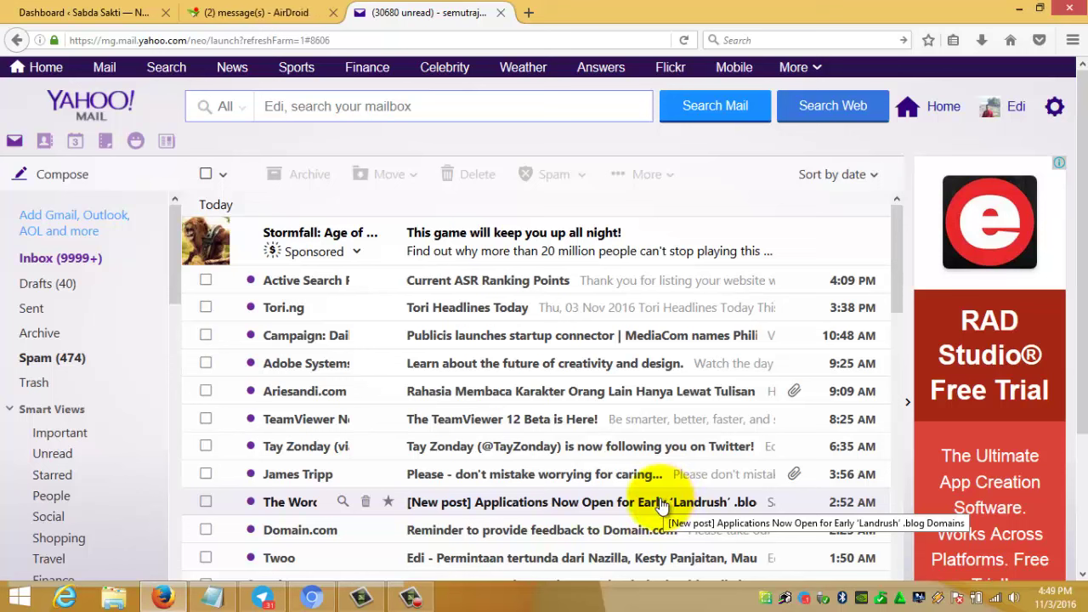
pyautogui.moveTo(294, 600)
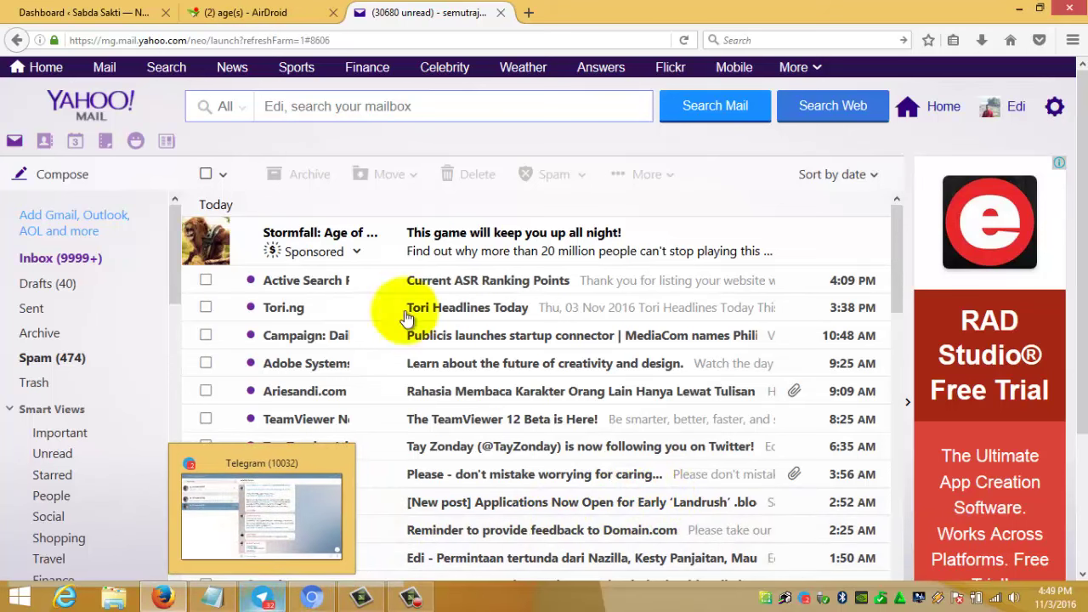
# - Open the admin mailbox's cPanel Webmail login page from the Email bookmarks in a new tab
pyautogui.click(537, 14)
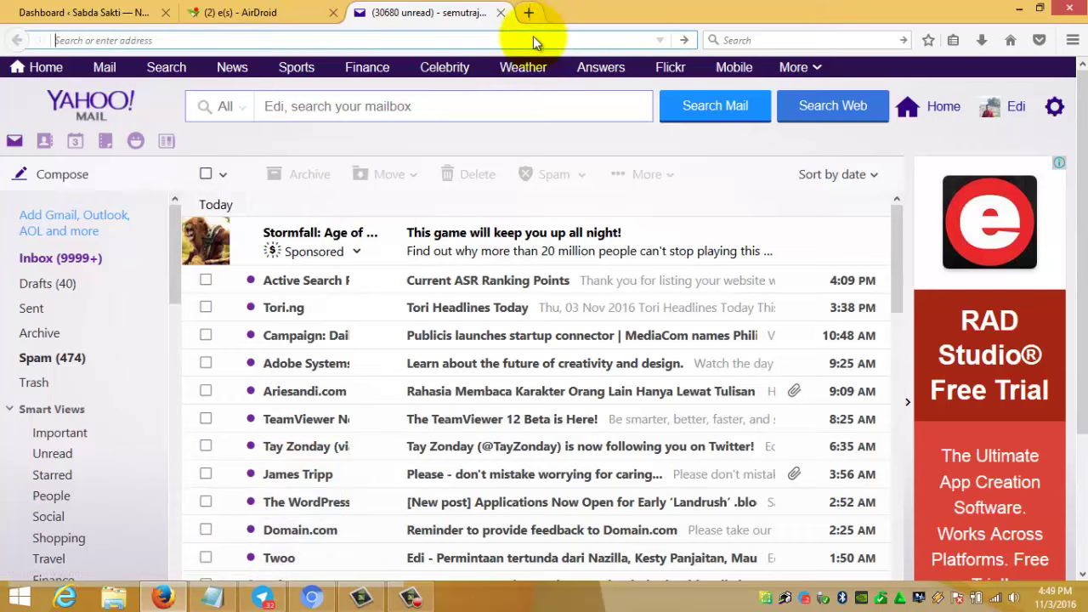
pyautogui.click(954, 39)
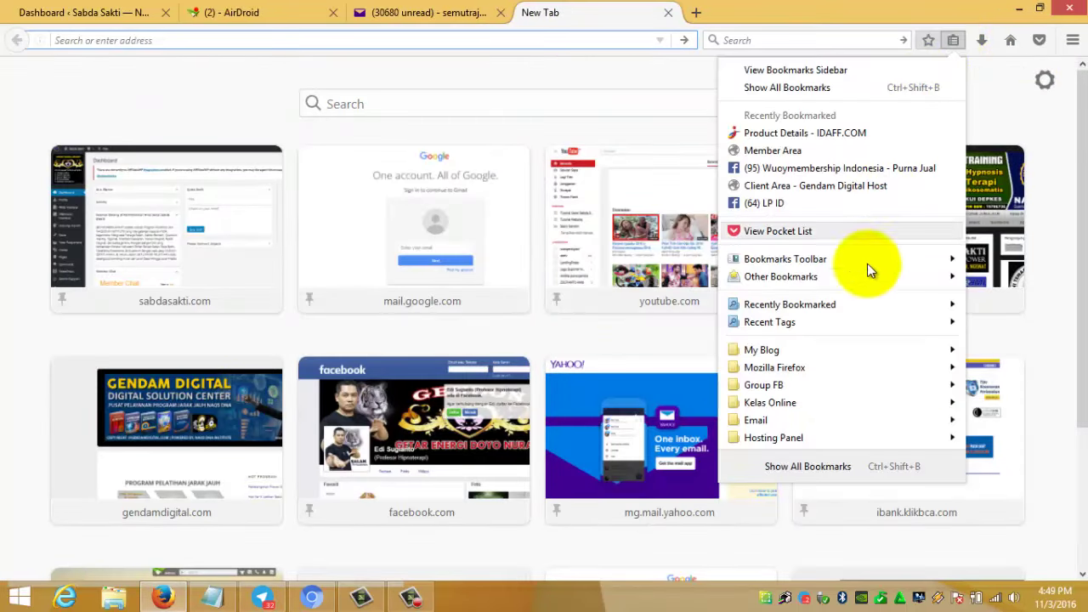
pyautogui.moveTo(830, 425)
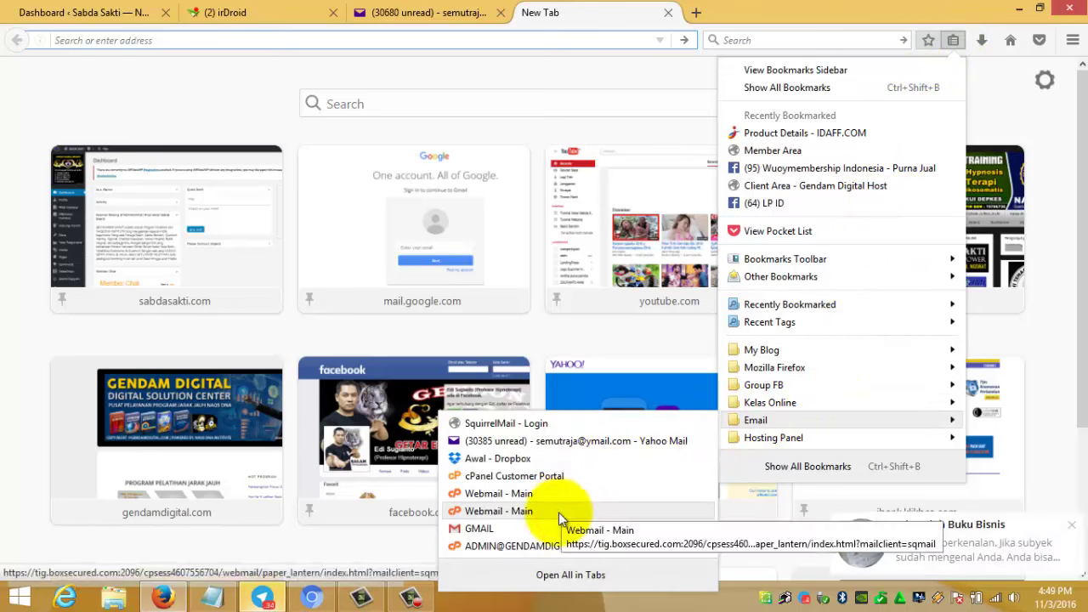
pyautogui.click(553, 546)
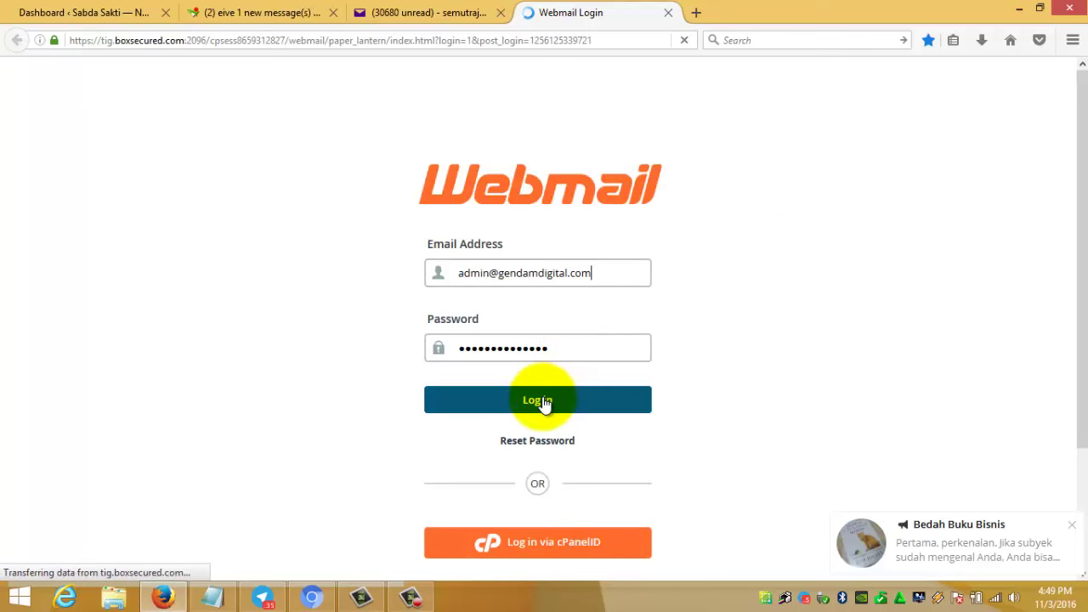
# - Check the prefilled login address, then minimize Firefox to show the sabdasakti.com page
pyautogui.tripleClick(606, 273)
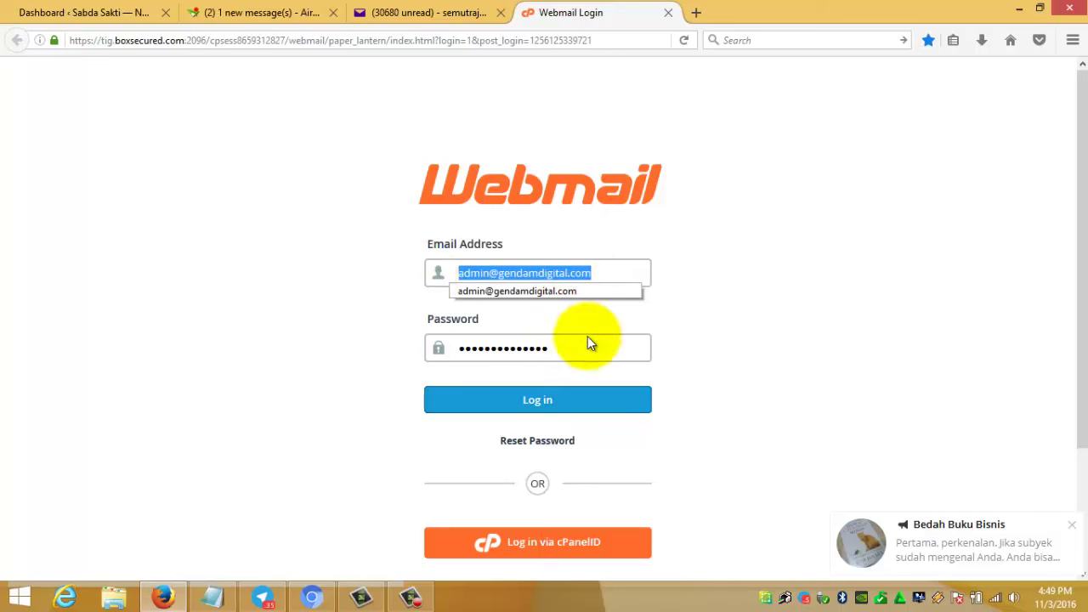
pyautogui.click(807, 319)
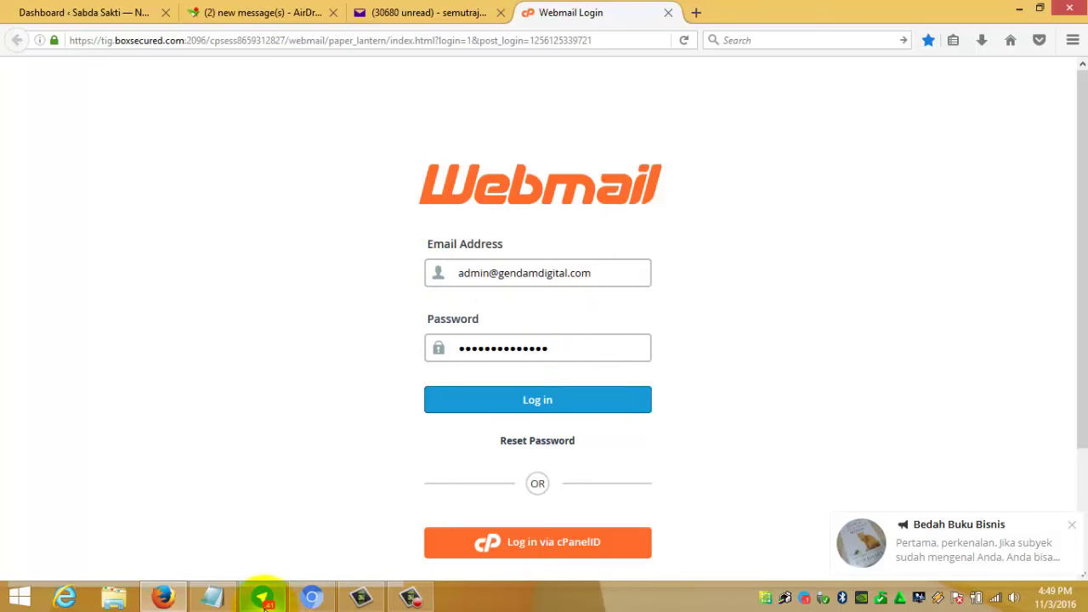
pyautogui.moveTo(241, 604)
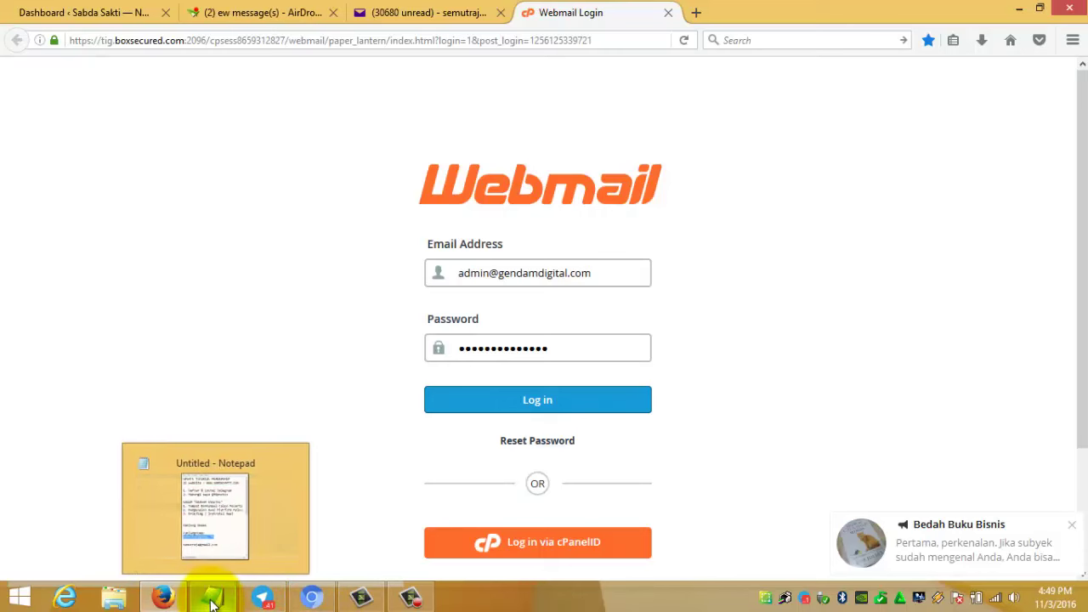
pyautogui.click(168, 600)
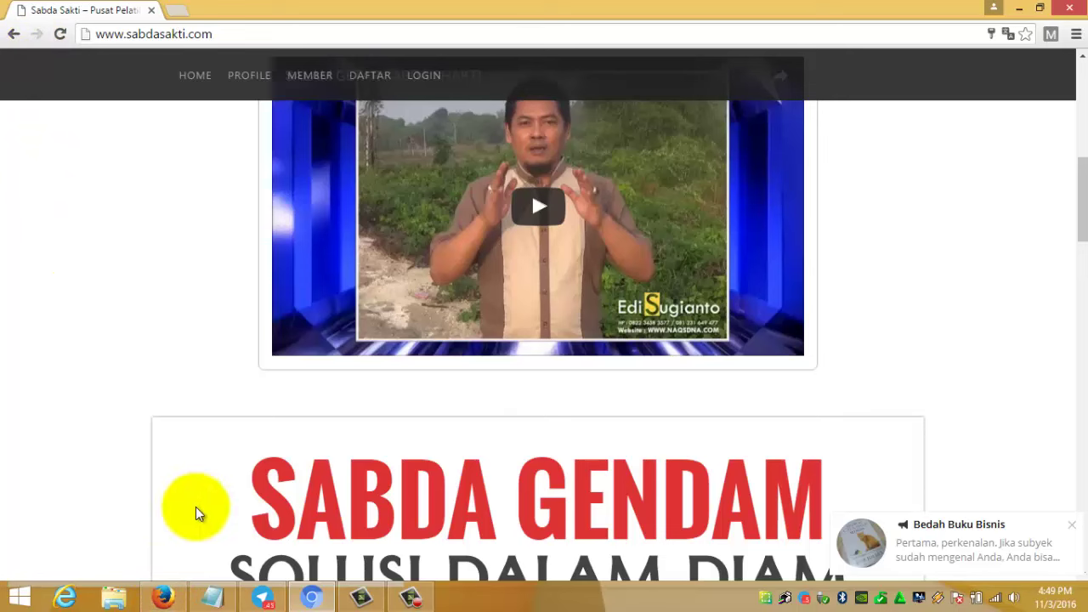
# - Go to sabdasakti.com/daftar-ulang-member-gendon/ in Chrome using the 'daftar' address suggestion
pyautogui.click(263, 598)
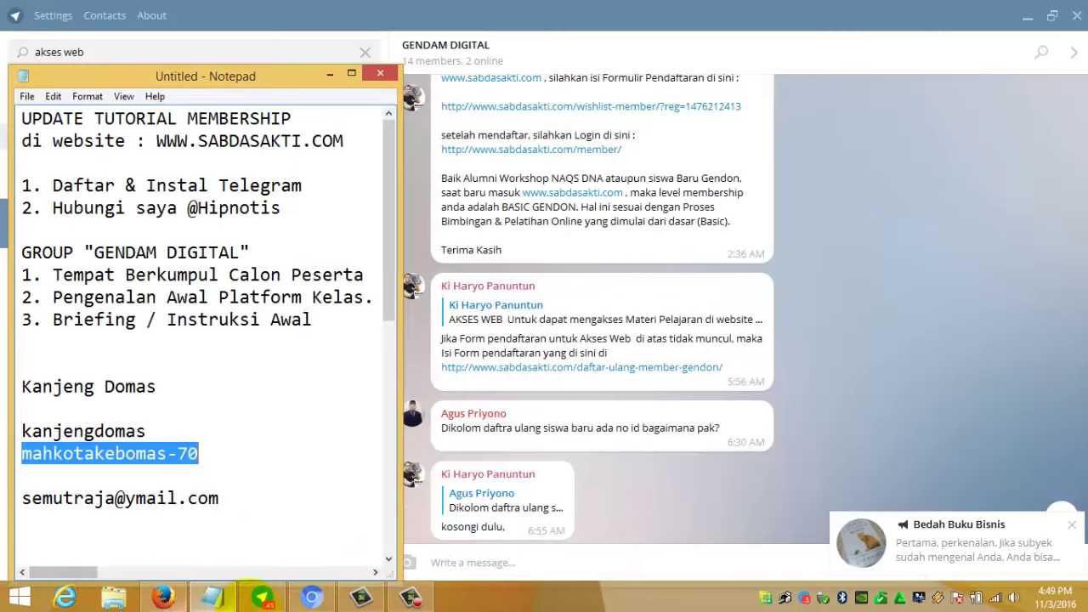
pyautogui.click(308, 597)
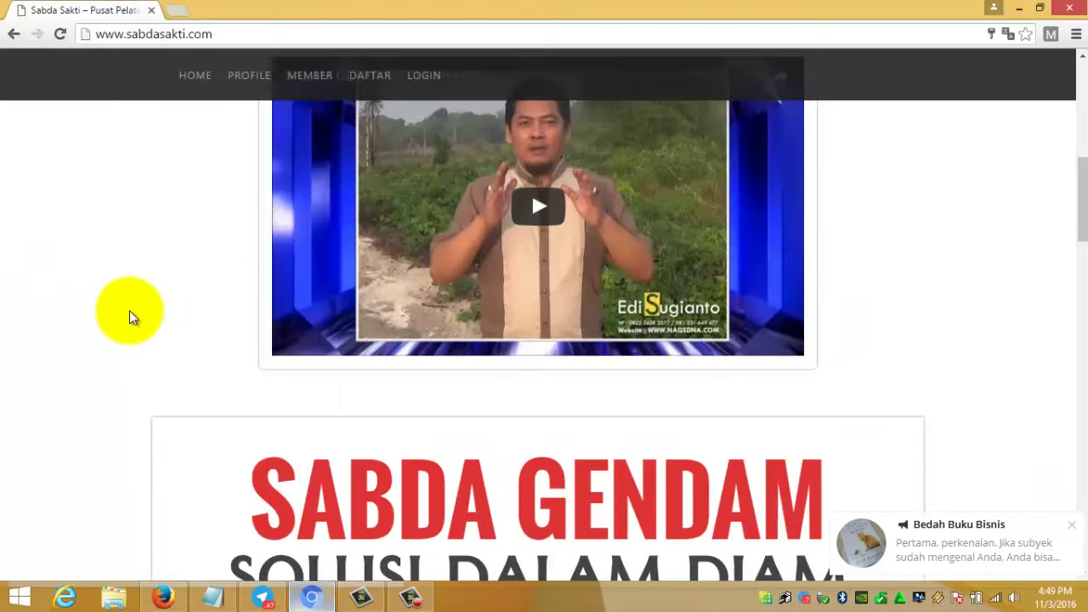
pyautogui.scroll(10, 124, 307)
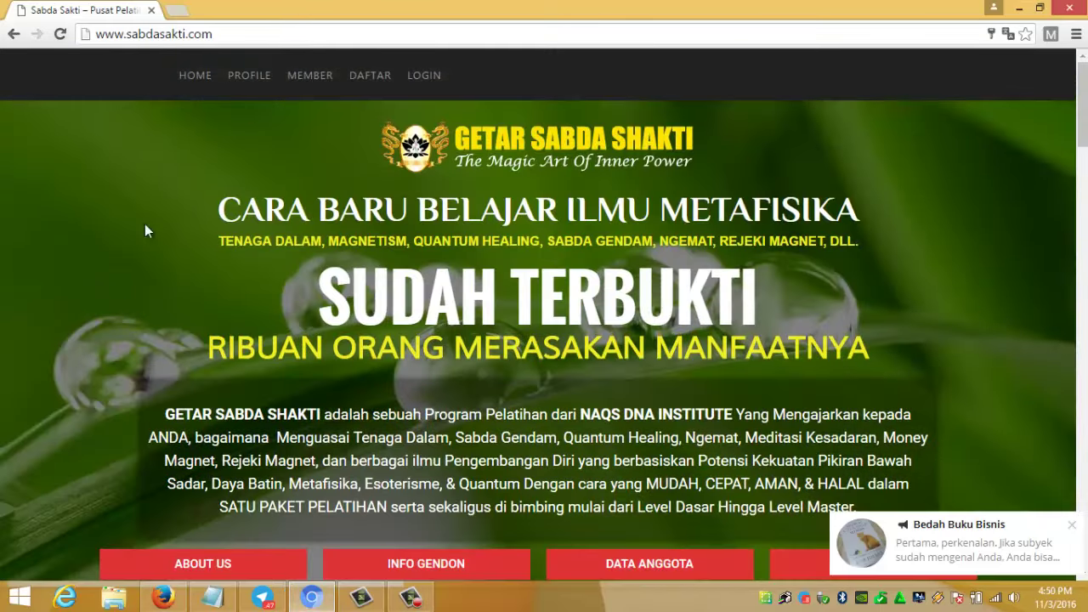
pyautogui.click(239, 31)
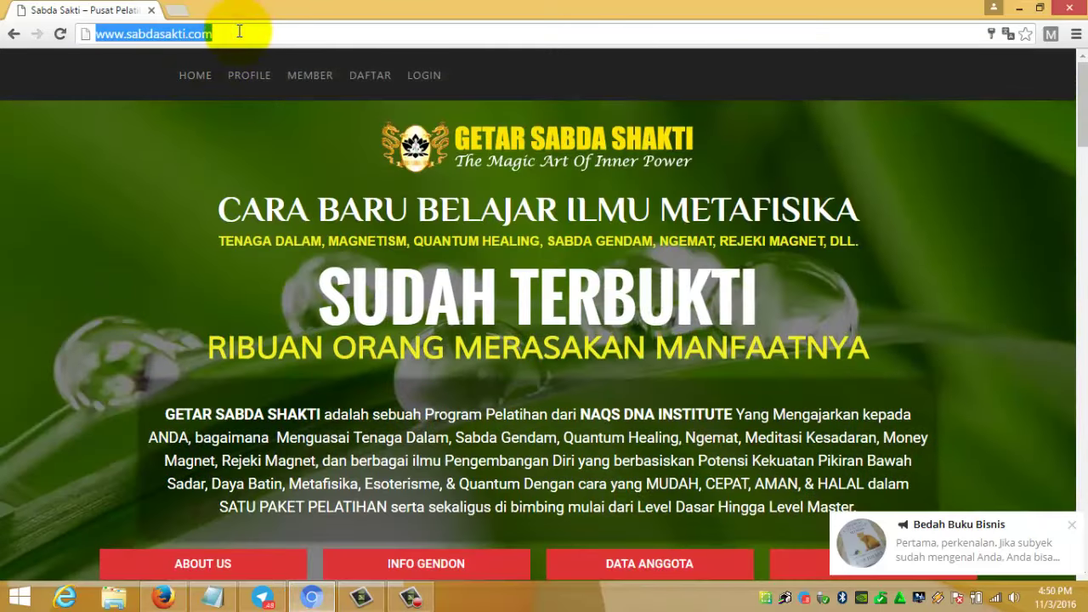
pyautogui.write('sa')
pyautogui.press('BackSpace')
pyautogui.press('BackSpace')
pyautogui.press('BackSpace')
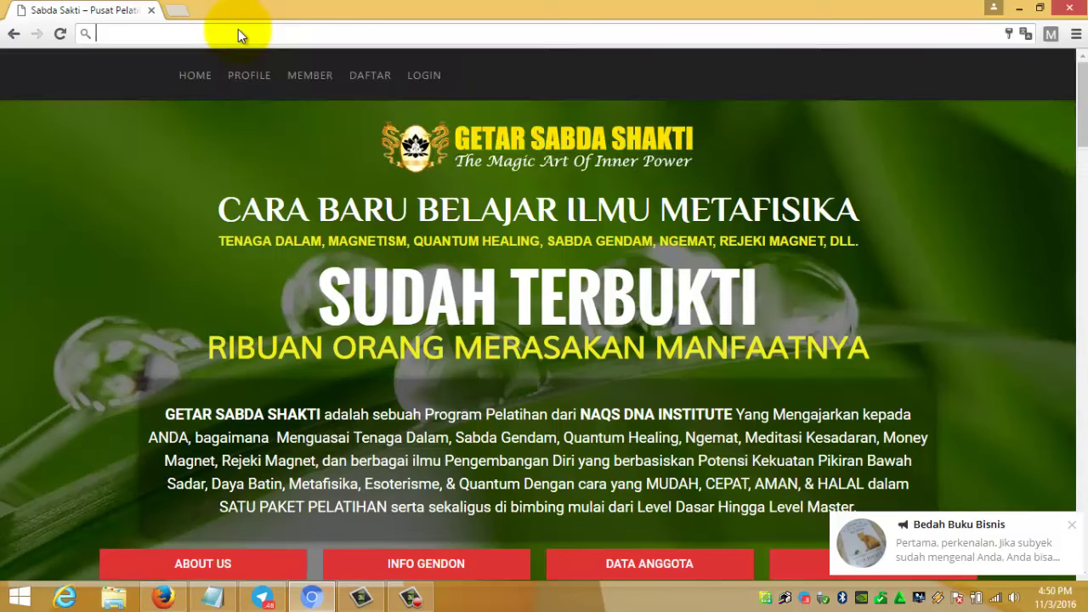
pyautogui.write('daftar')
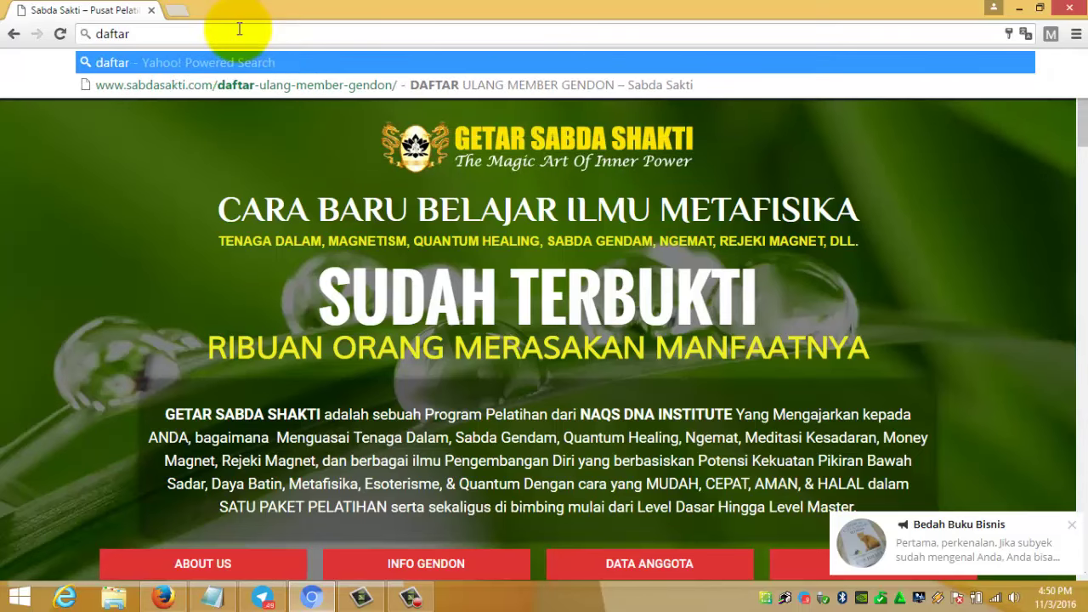
pyautogui.click(255, 80)
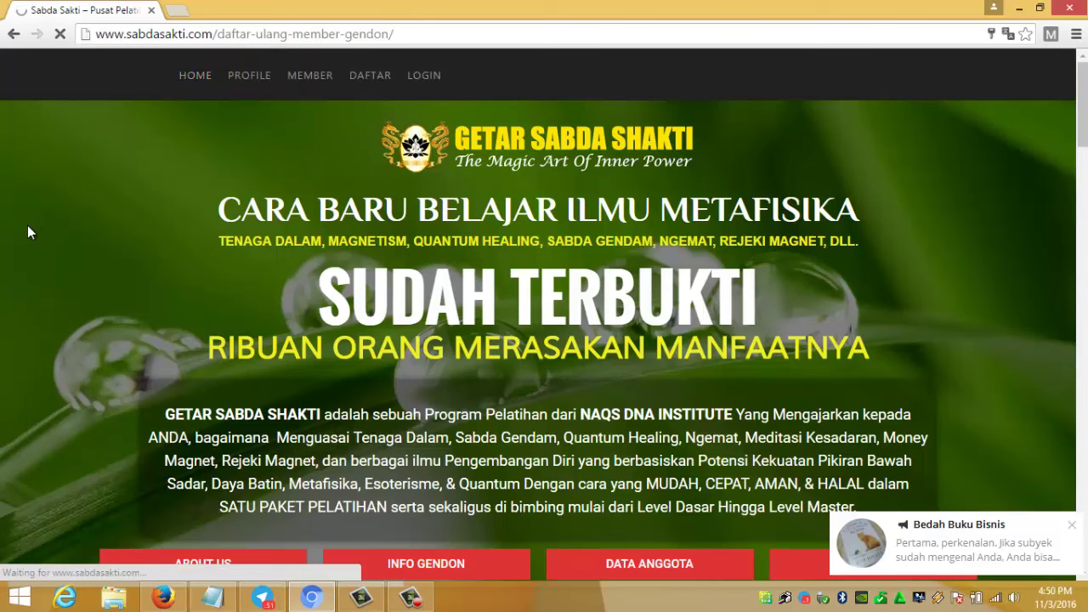
pyautogui.scroll(-5, 28, 225)
# - Autofill ID 4444, full name, city and mobile phone, and paste the member's e-mail
pyautogui.scroll(-3, 27, 231)
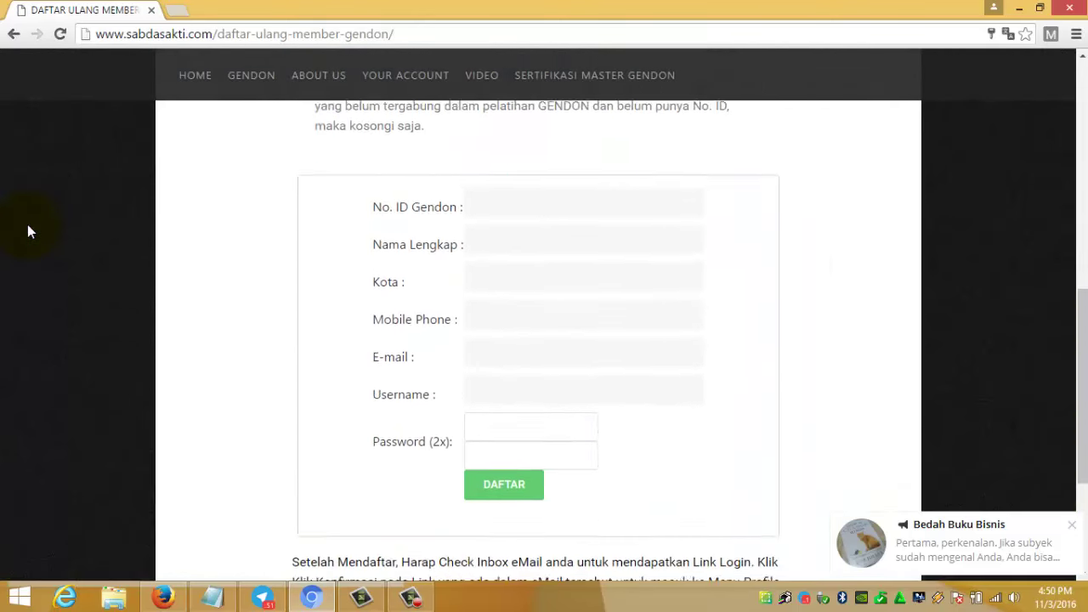
pyautogui.scroll(3, 530, 190)
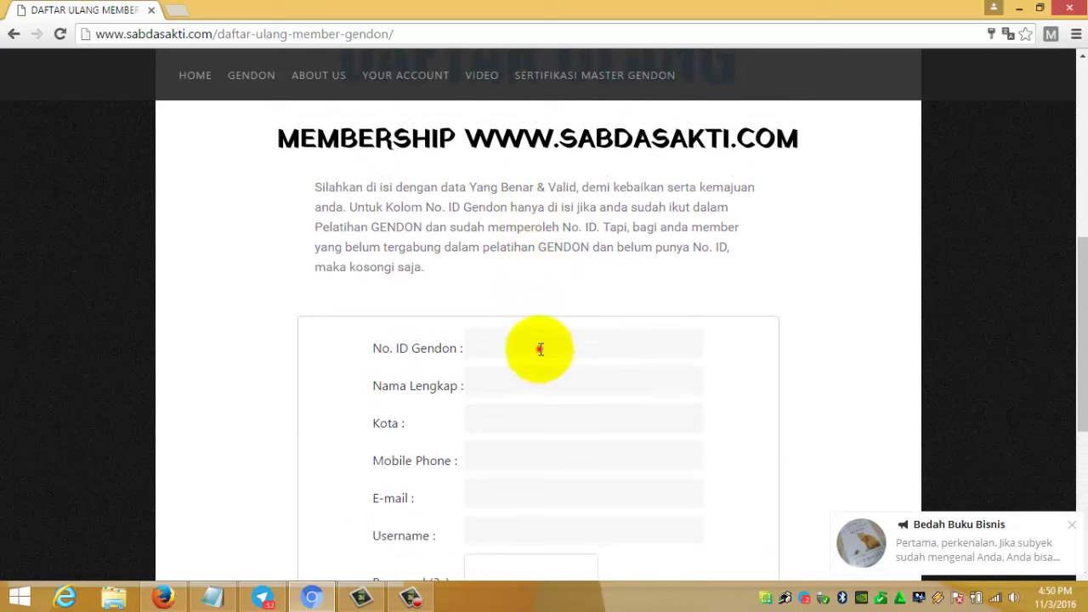
pyautogui.click(540, 349)
pyautogui.write('4444')
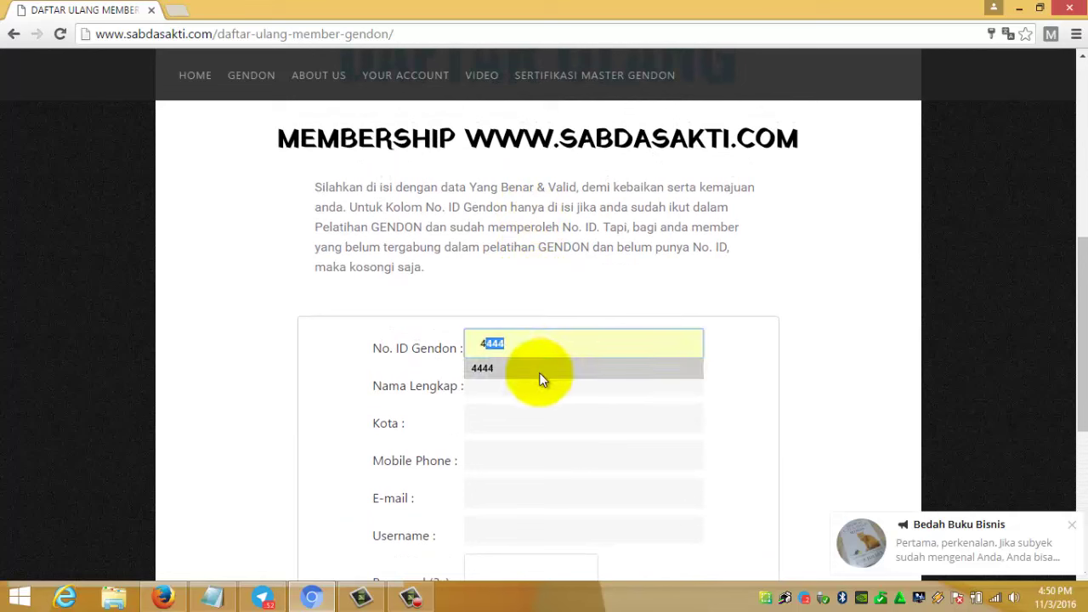
pyautogui.click(540, 371)
pyautogui.click(538, 389)
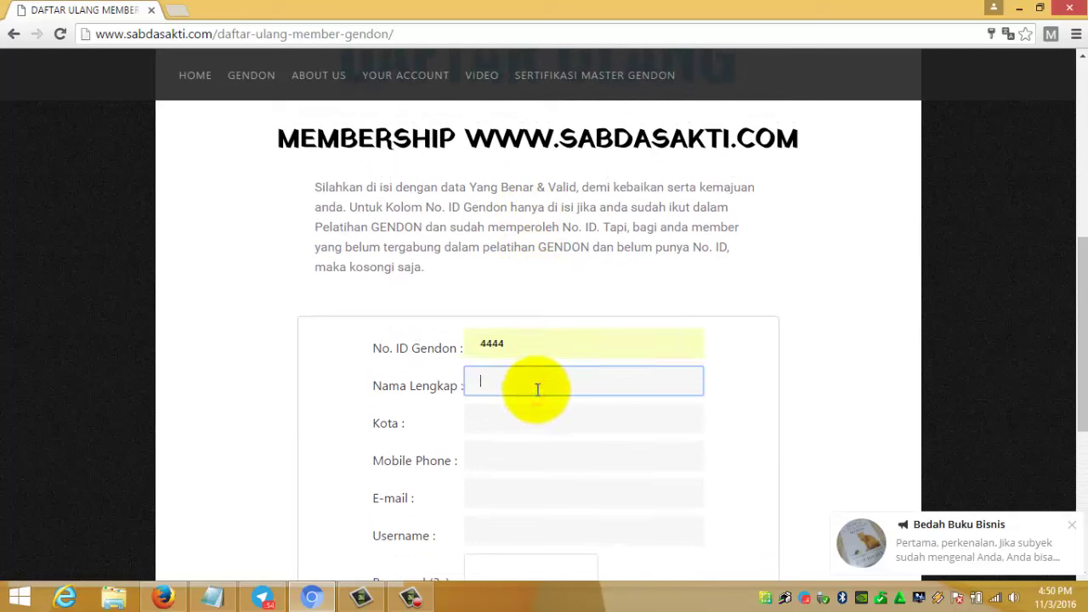
pyautogui.write('K')
pyautogui.click(537, 399)
pyautogui.click(537, 422)
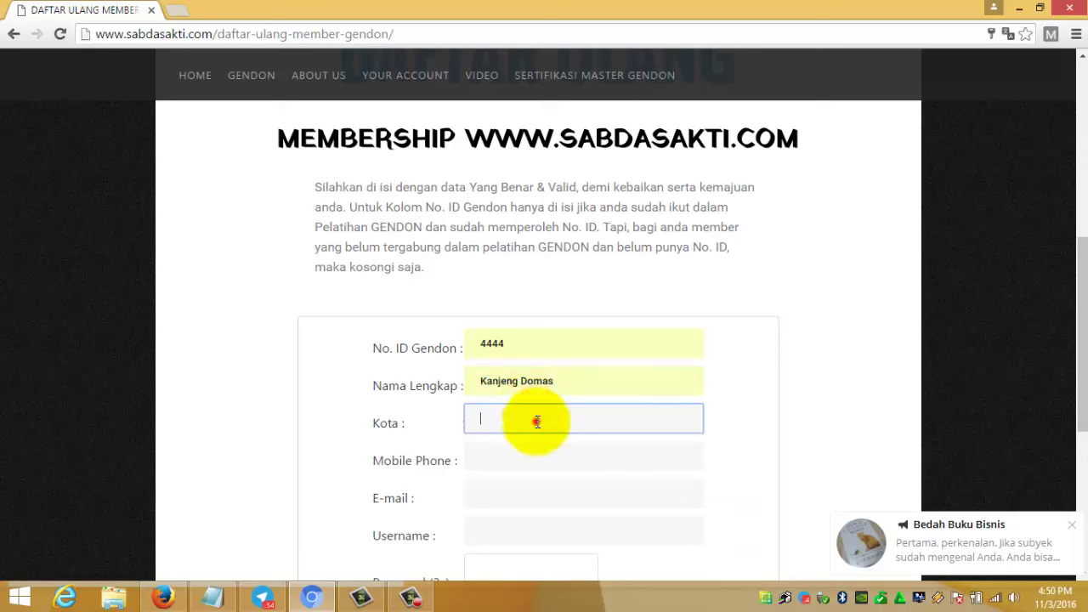
pyautogui.write('G')
pyautogui.click(535, 439)
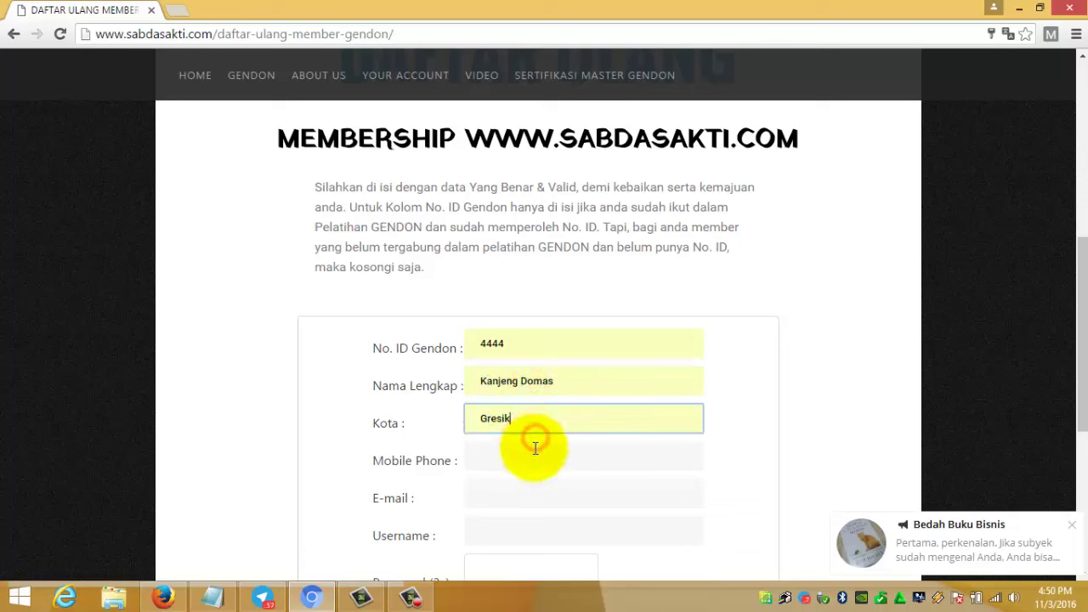
pyautogui.click(530, 461)
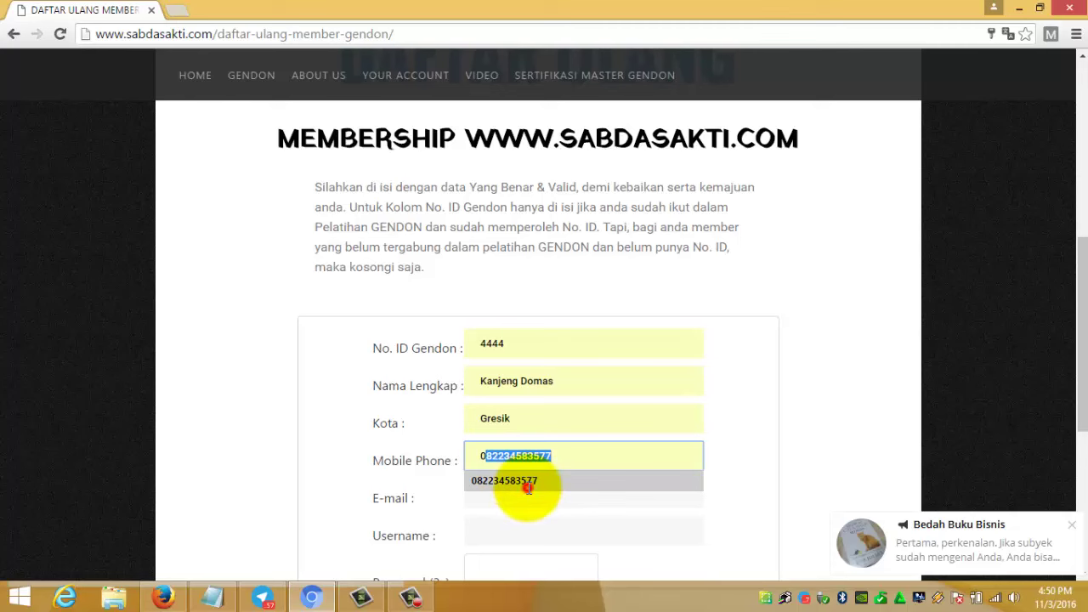
pyautogui.click(528, 483)
pyautogui.click(529, 489)
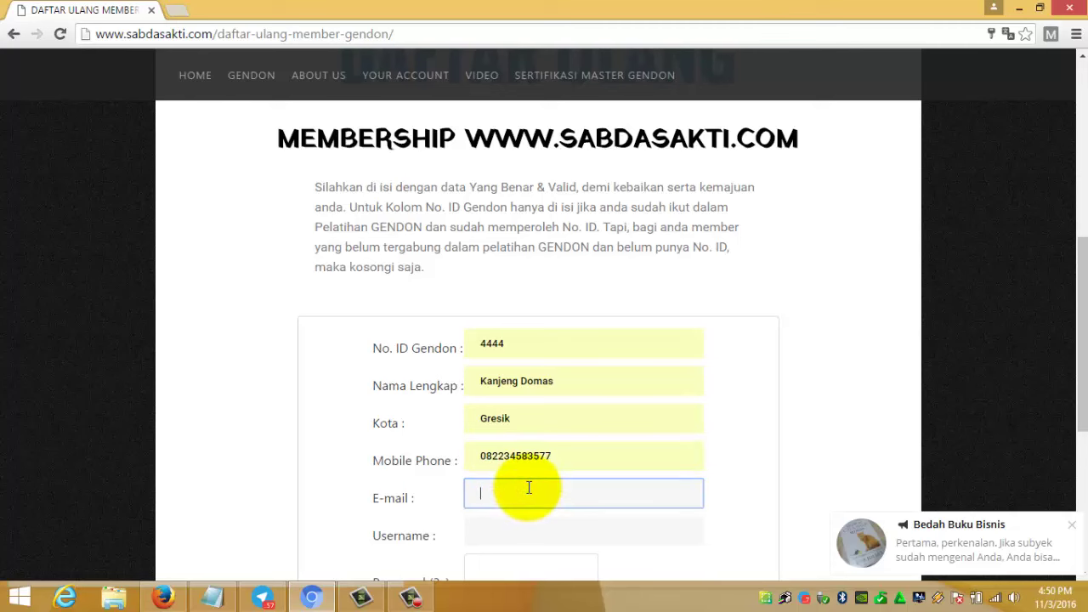
pyautogui.hotkey('ctrl', 'v')
# - Autofill the username and paste the password from the notes into both password boxes
pyautogui.scroll(-3, 529, 489)
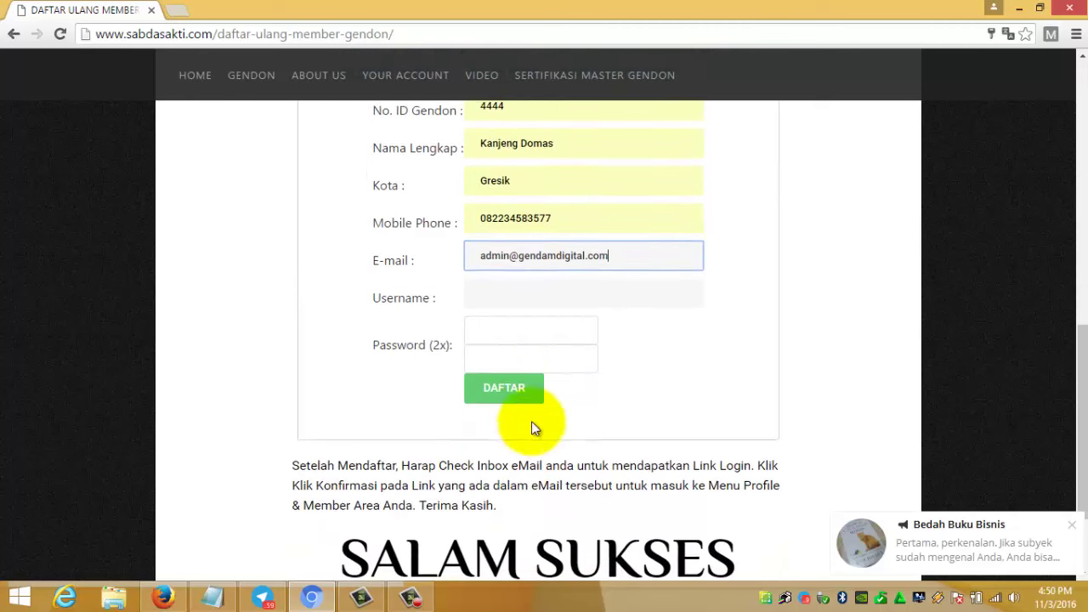
pyautogui.click(534, 297)
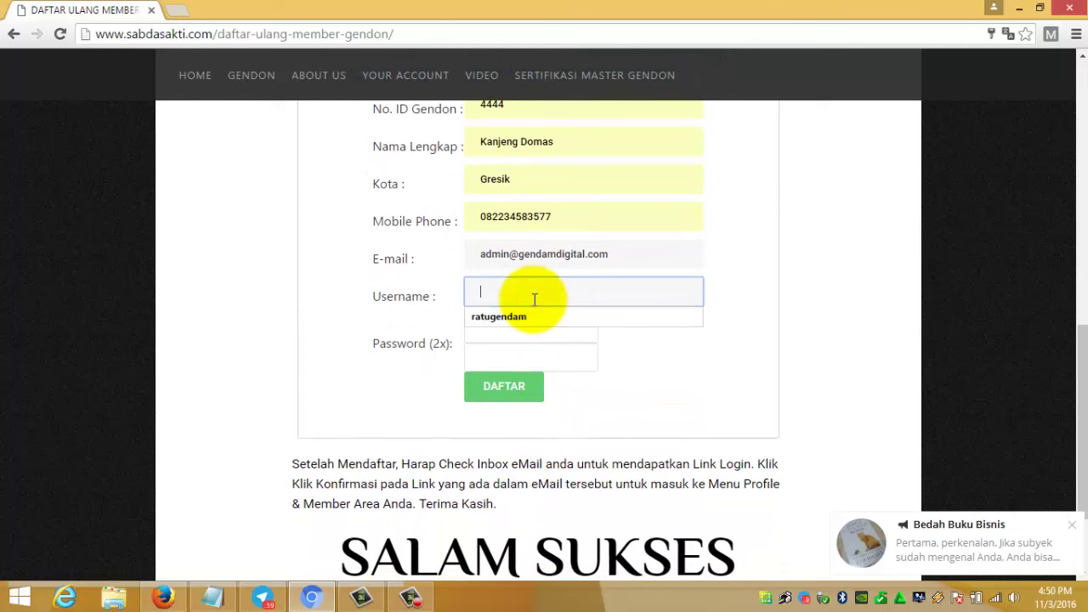
pyautogui.click(224, 597)
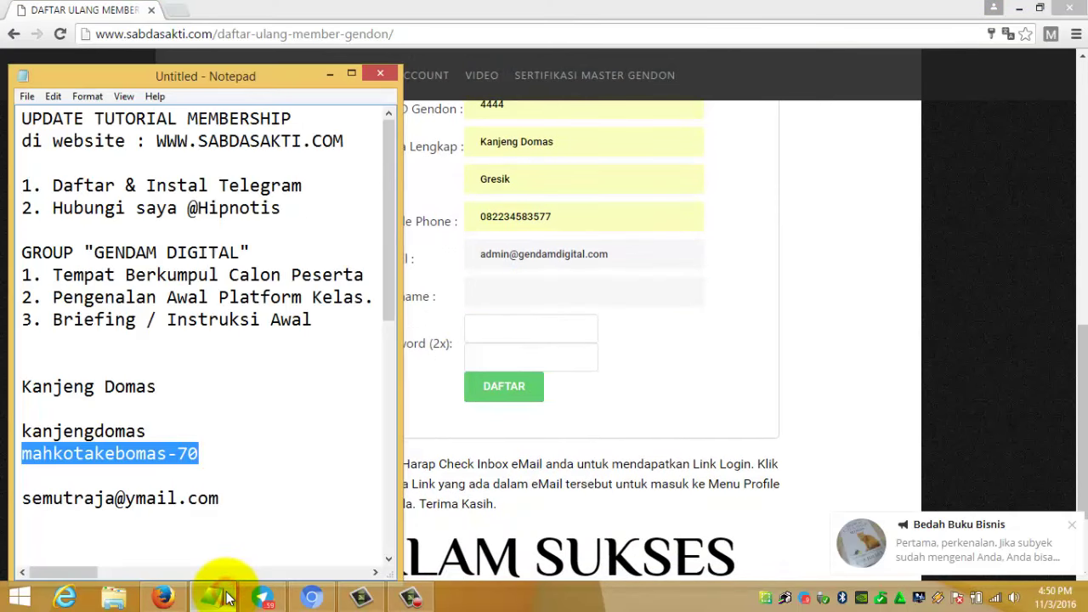
pyautogui.click(226, 597)
pyautogui.write('k')
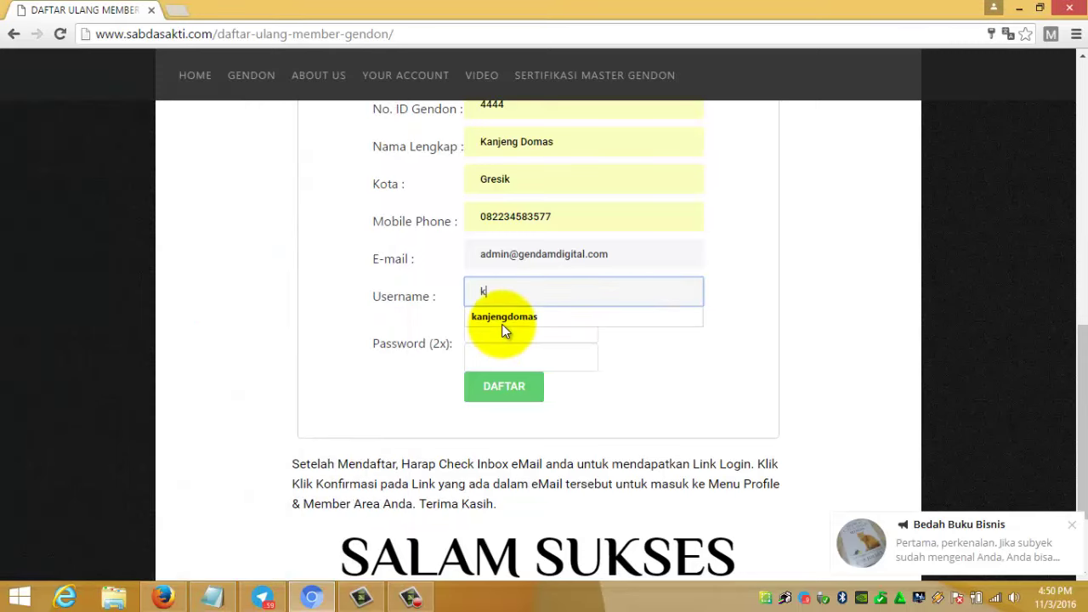
pyautogui.click(502, 324)
pyautogui.click(479, 332)
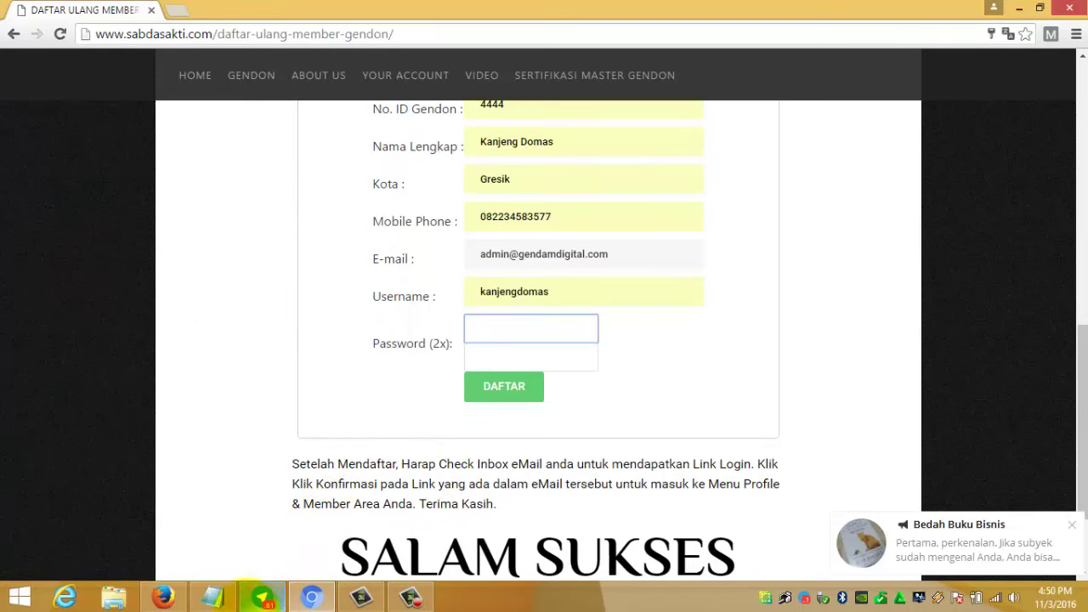
pyautogui.click(228, 601)
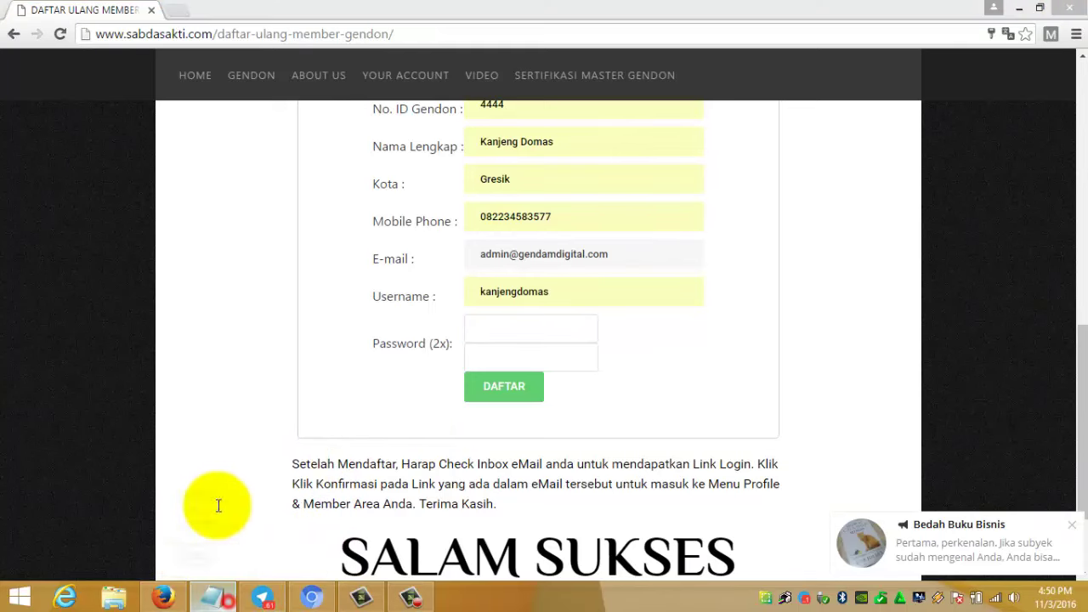
pyautogui.click(218, 448)
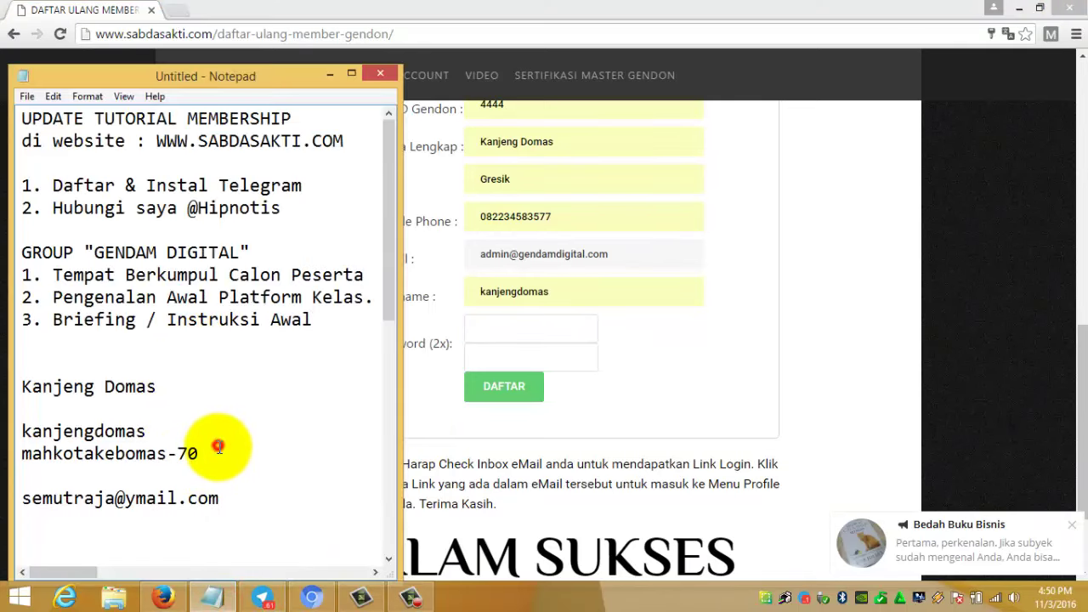
pyautogui.moveTo(219, 448); pyautogui.dragTo(22, 455)
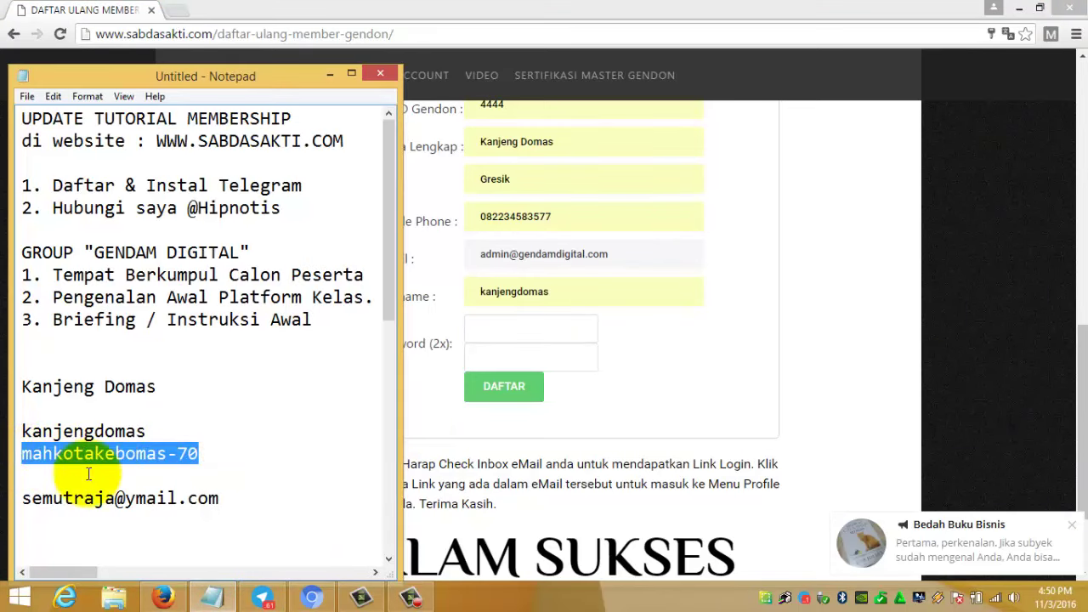
pyautogui.click(728, 376)
pyautogui.click(544, 323)
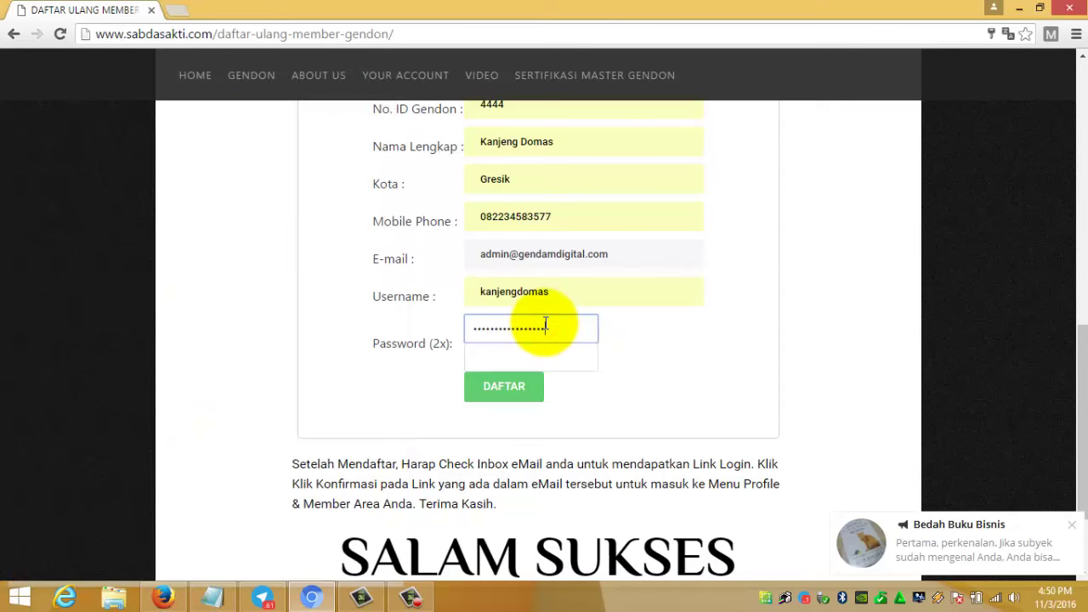
pyautogui.click(556, 363)
pyautogui.hotkey('ctrl', 'v')
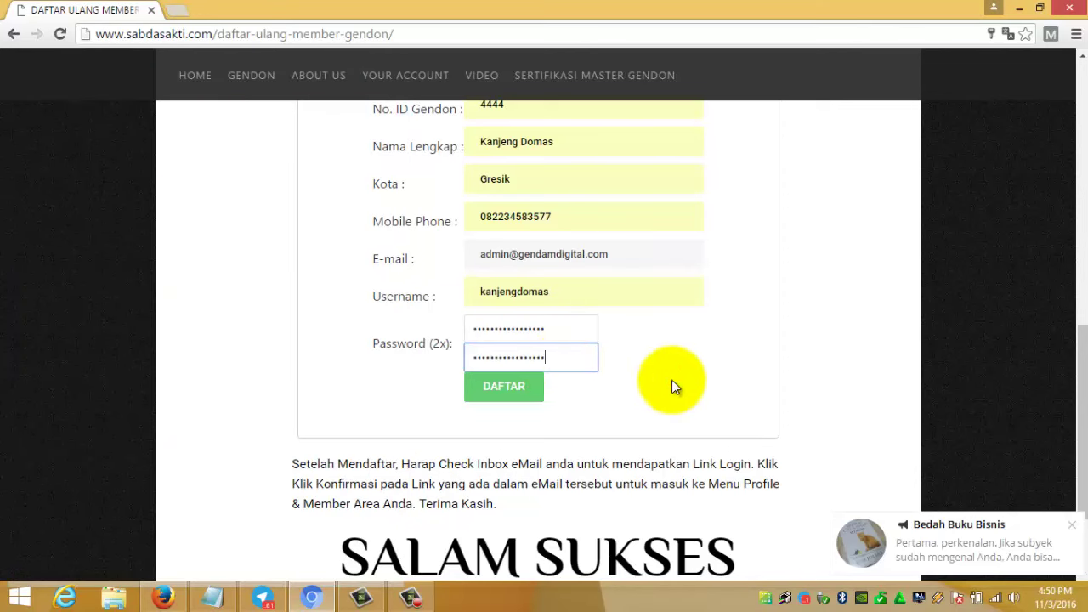
# - Submit the form with DAFTAR, which returns a 502 Bad Gateway error
pyautogui.scroll(3, 636, 428)
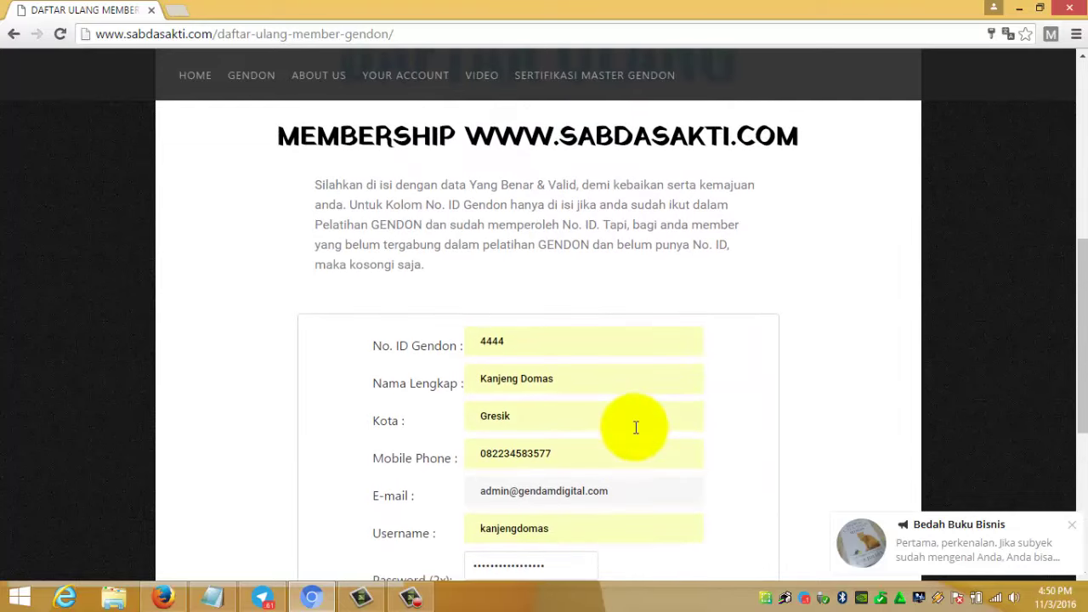
pyautogui.scroll(-3, 635, 427)
pyautogui.scroll(2, 635, 427)
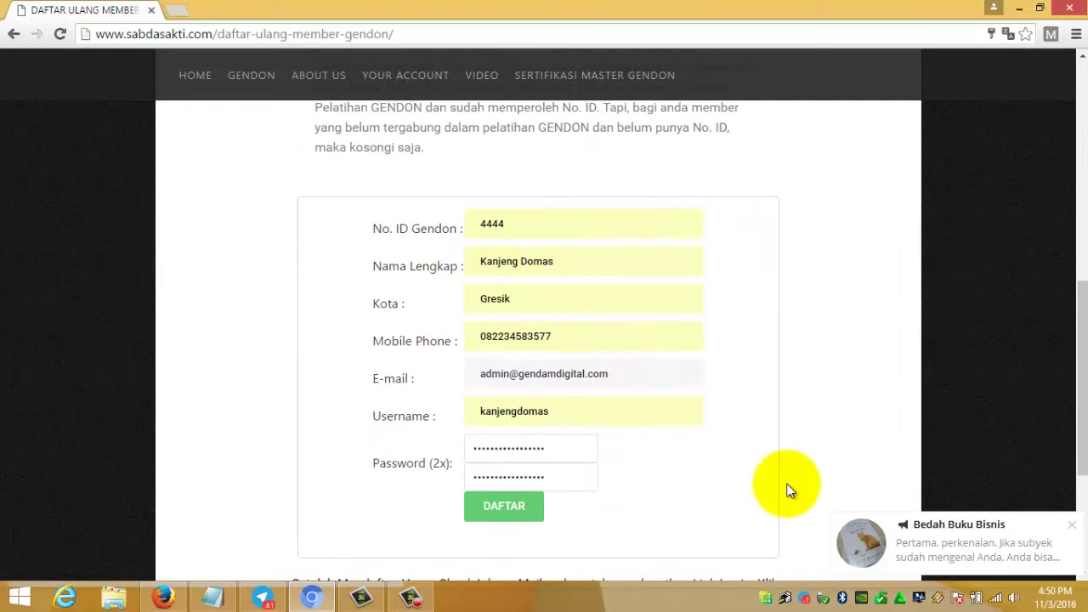
pyautogui.click(505, 506)
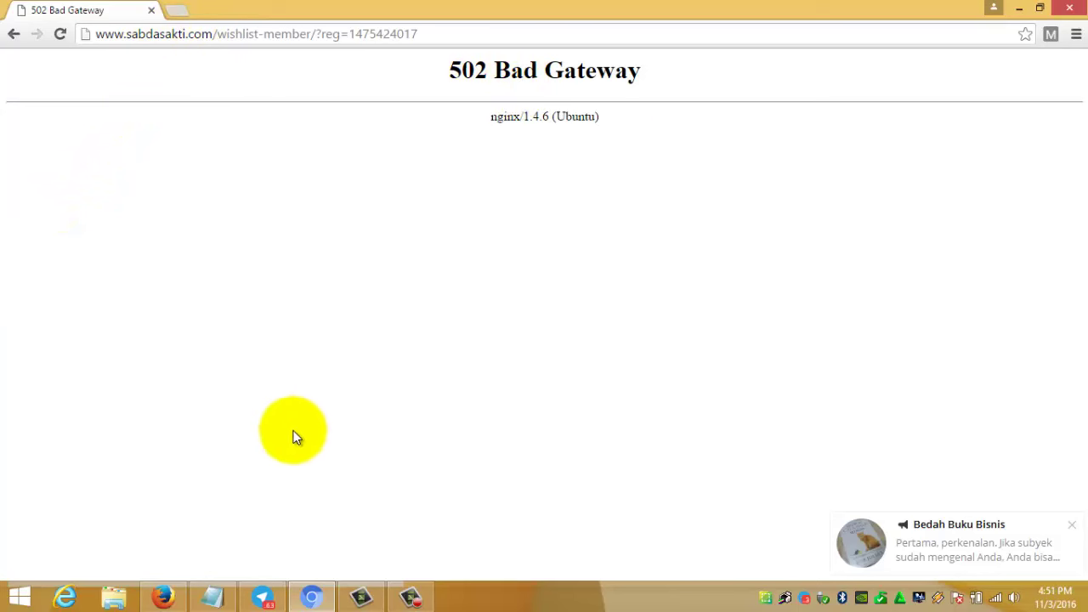
# - Bring Firefox back to the admin mailbox's Webmail login tab with credentials filled in
pyautogui.click(153, 596)
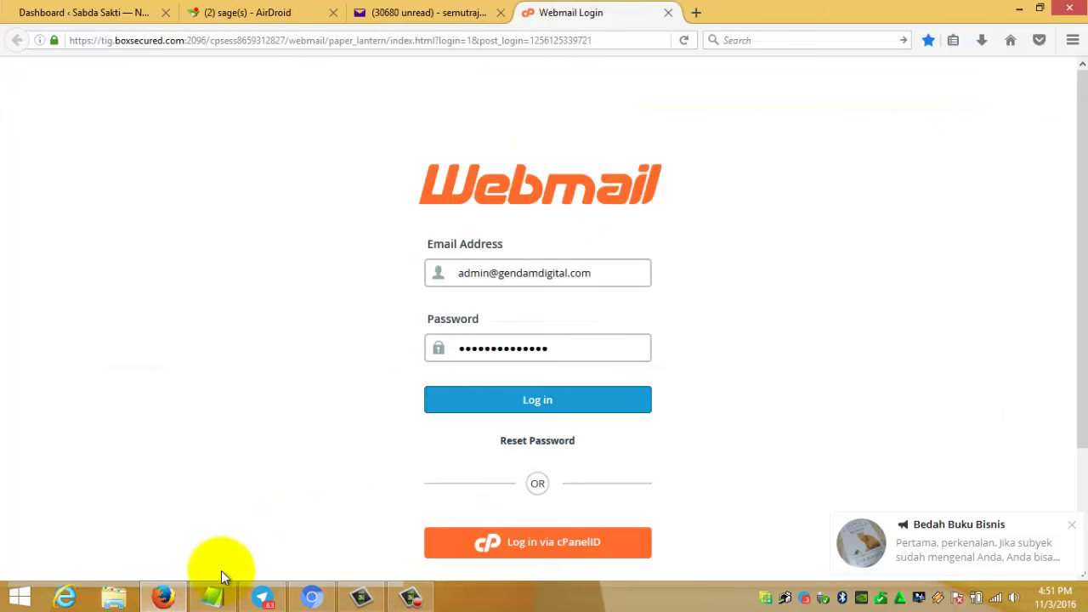
pyautogui.click(430, 19)
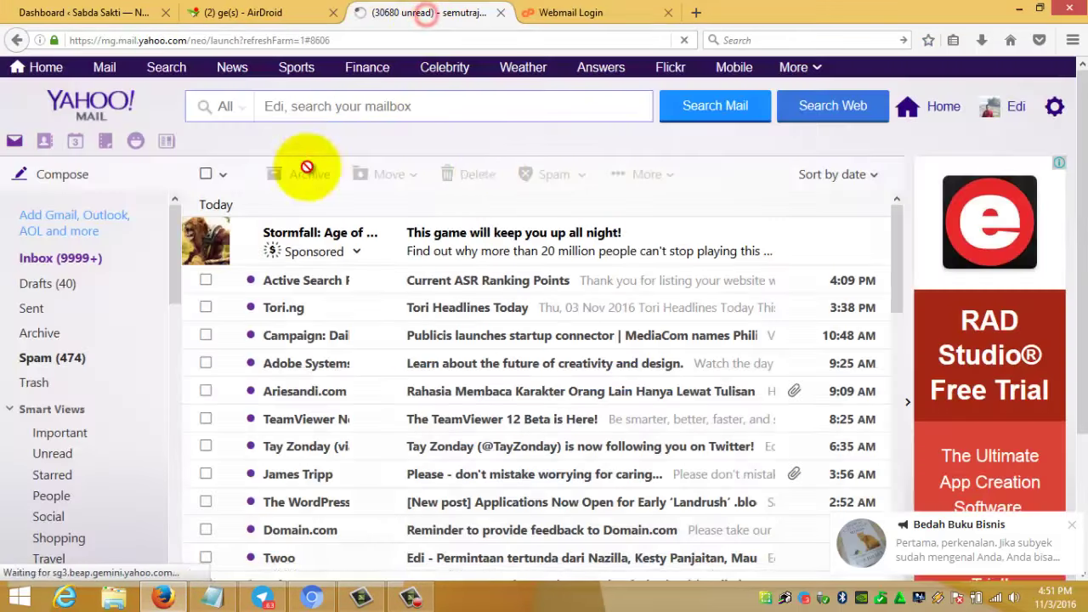
pyautogui.click(608, 17)
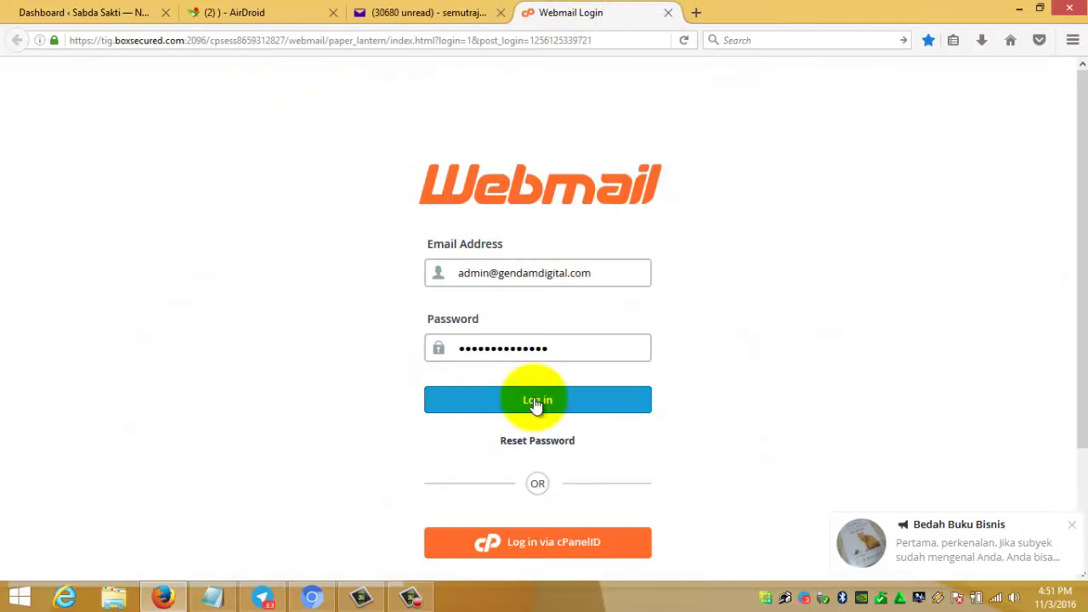
# - Sign in to the admin mailbox and read the second 'Mail delivery failed' message
pyautogui.click(572, 408)
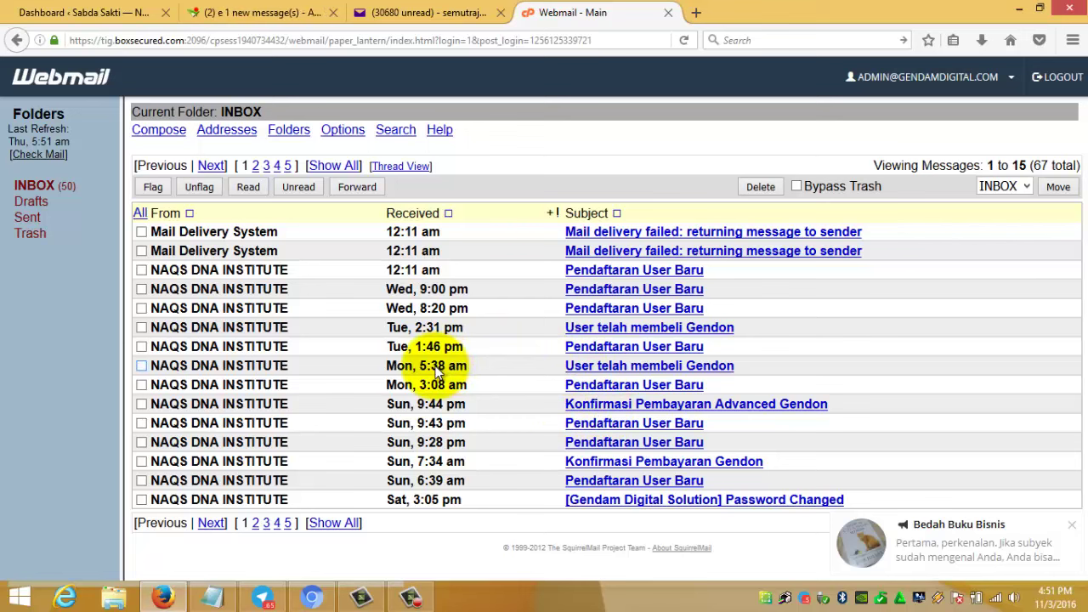
pyautogui.click(27, 189)
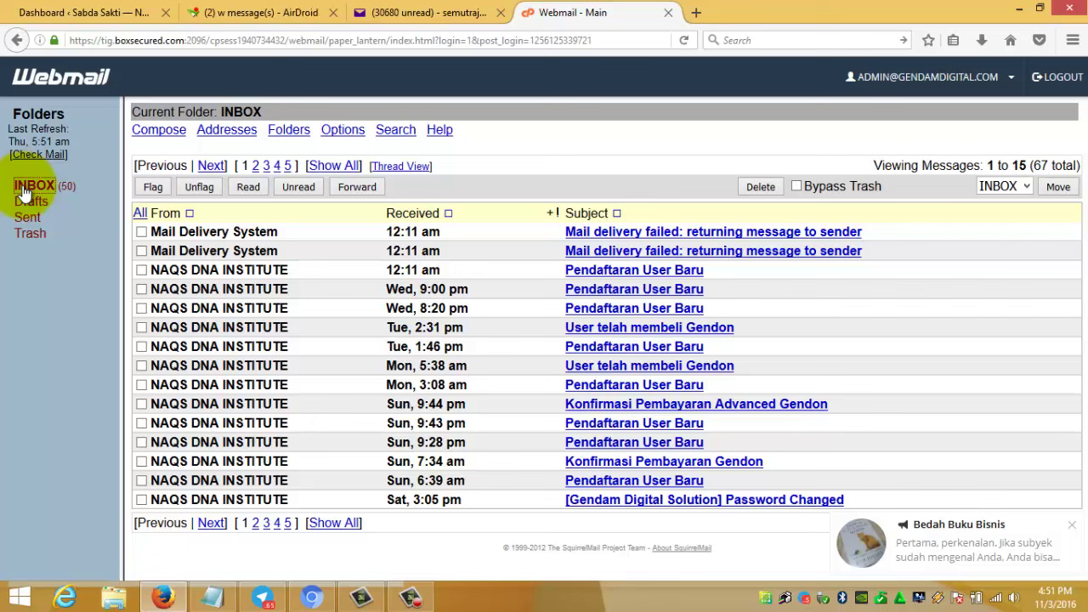
pyautogui.click(25, 188)
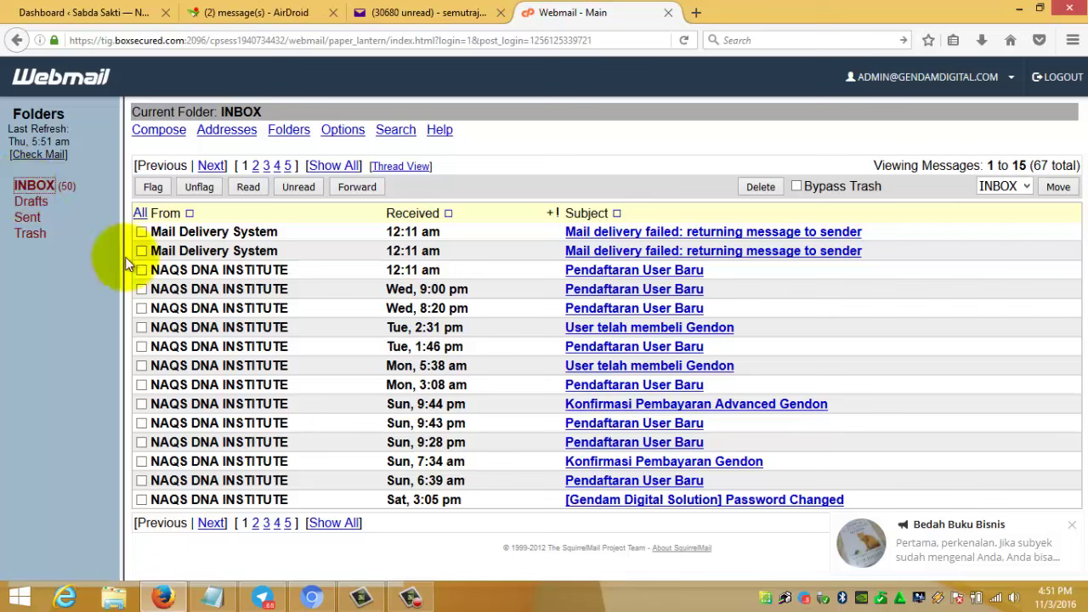
pyautogui.click(731, 250)
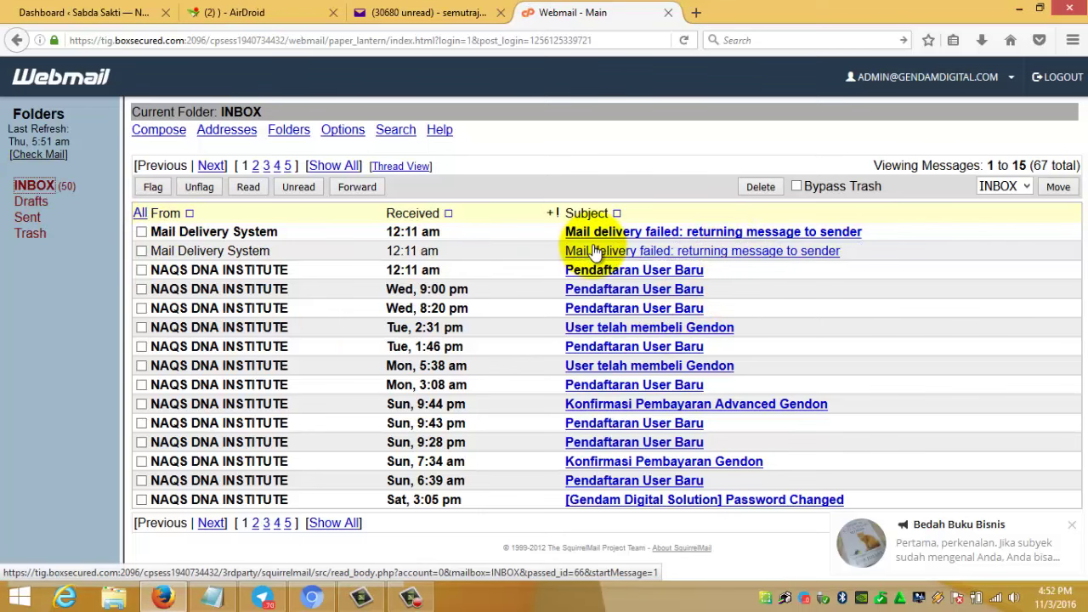
pyautogui.click(593, 251)
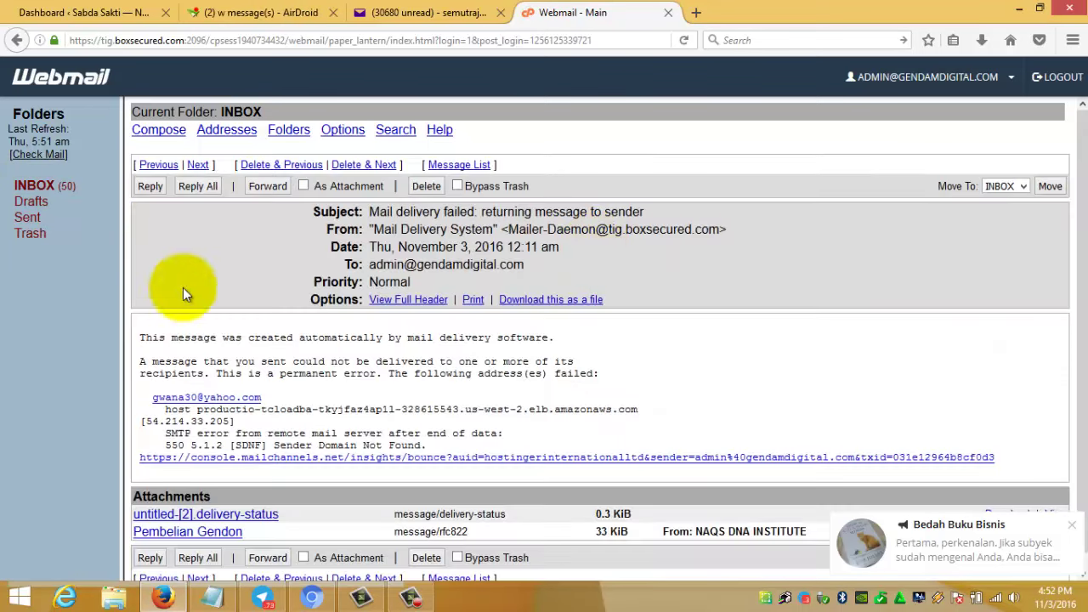
pyautogui.click(28, 189)
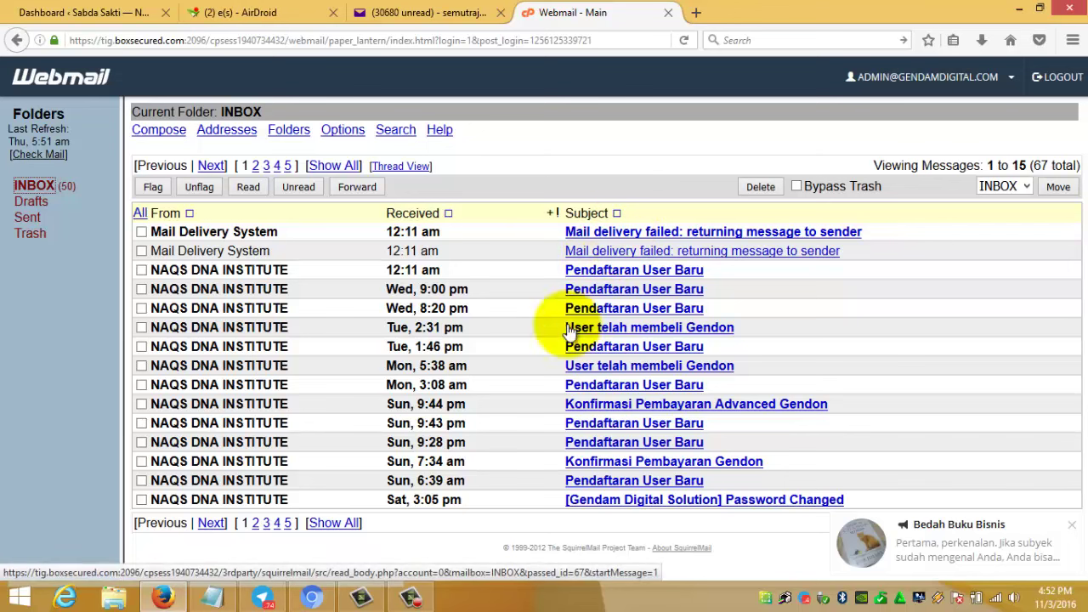
# - Show all 67 inbox messages on a single page
pyautogui.click(335, 524)
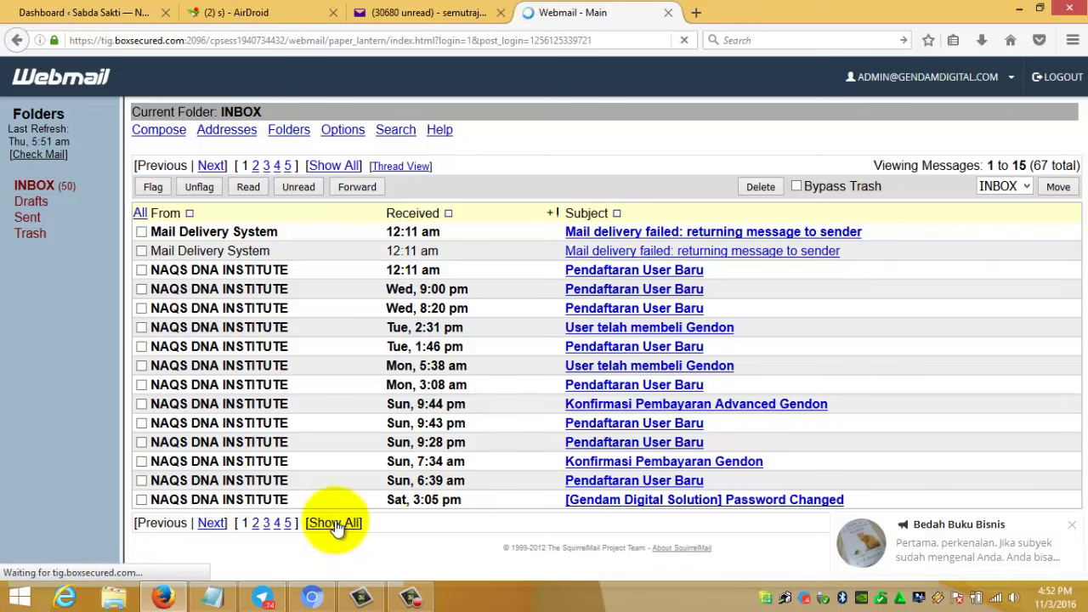
pyautogui.scroll(-4, 463, 448)
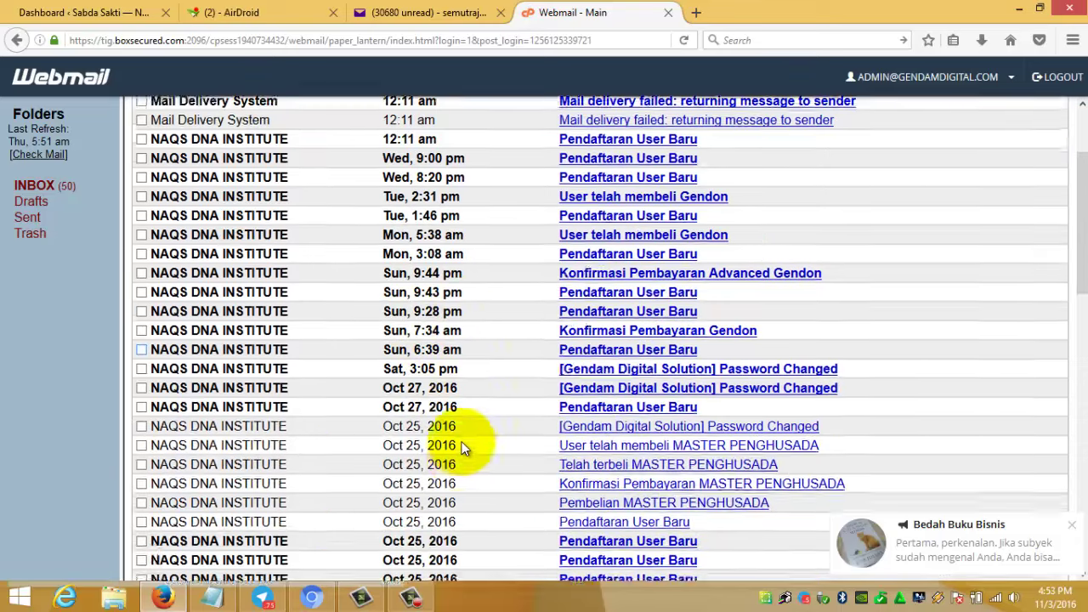
pyautogui.scroll(4, 463, 448)
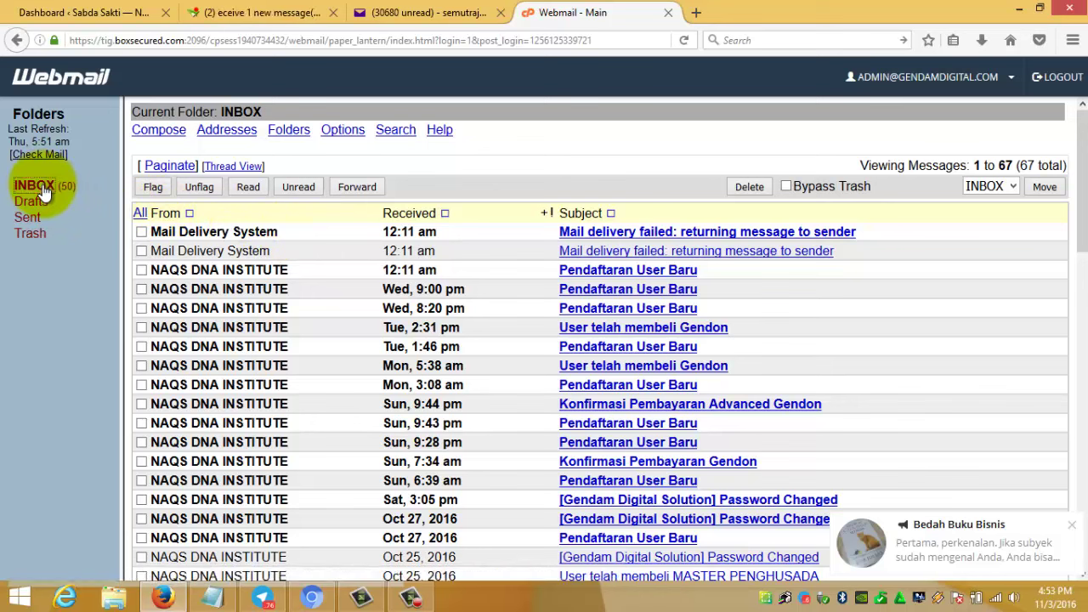
# - Refresh the webmail inbox several times to check for new mail
pyautogui.click(688, 45)
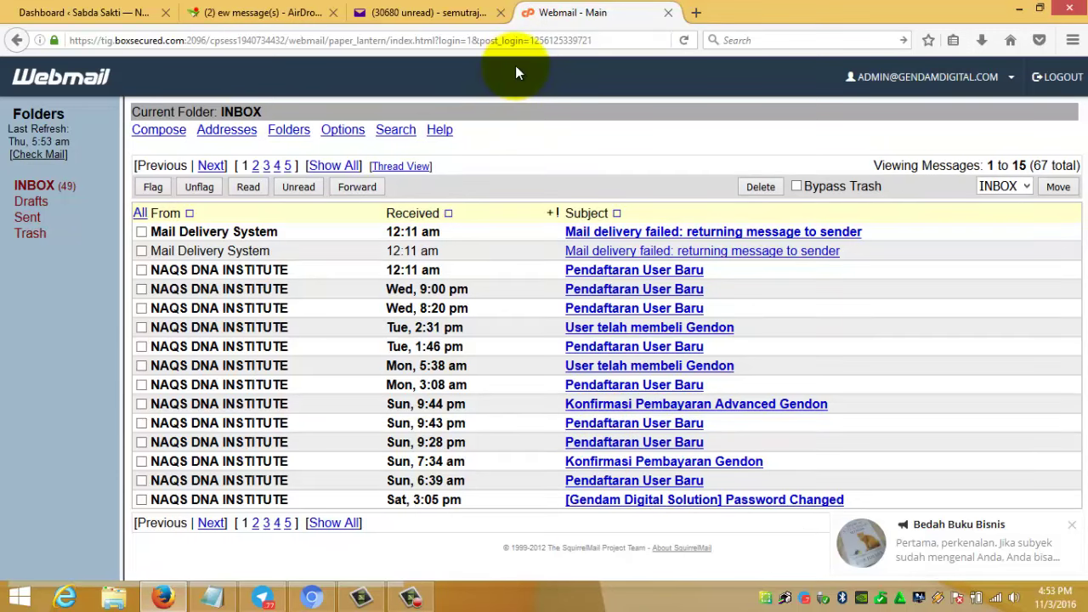
pyautogui.click(684, 39)
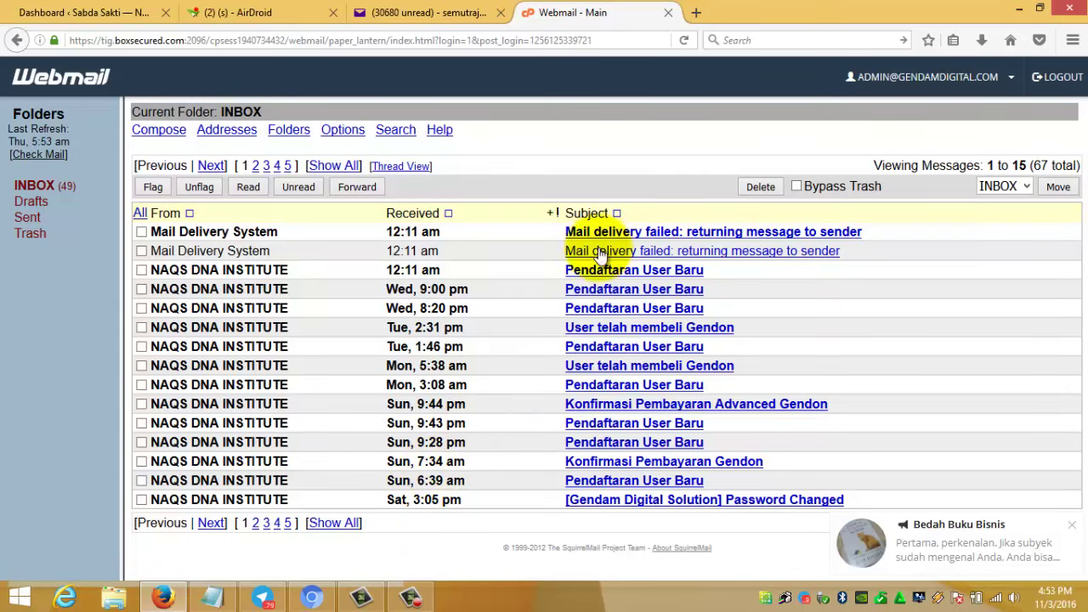
pyautogui.click(685, 40)
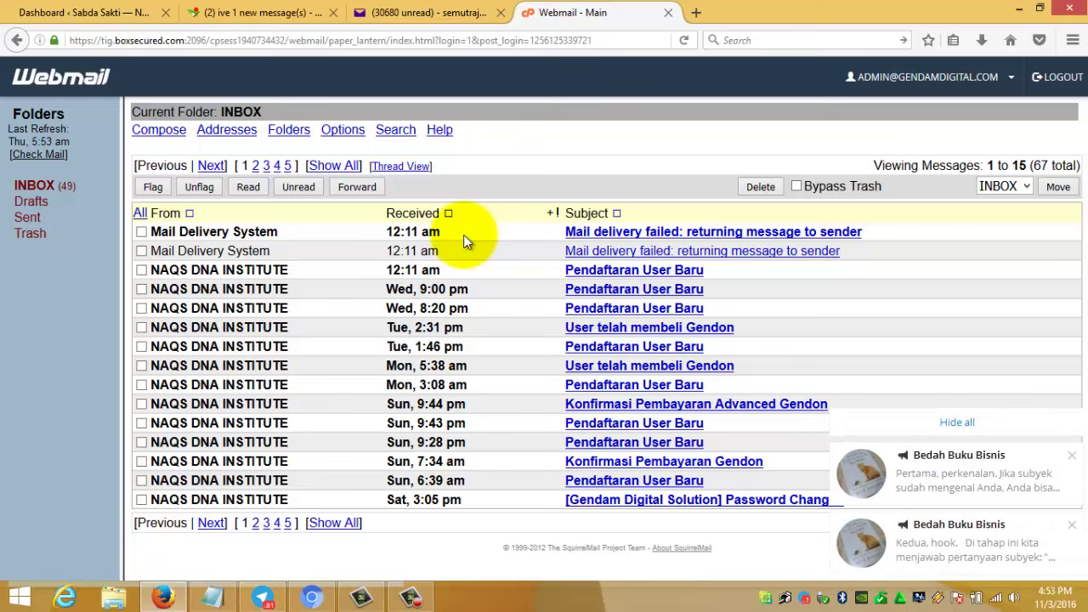
# - Dismiss the two Bedah Buku Bisnis notifications and bring back the sabdasakti.com browser window
pyautogui.click(1073, 455)
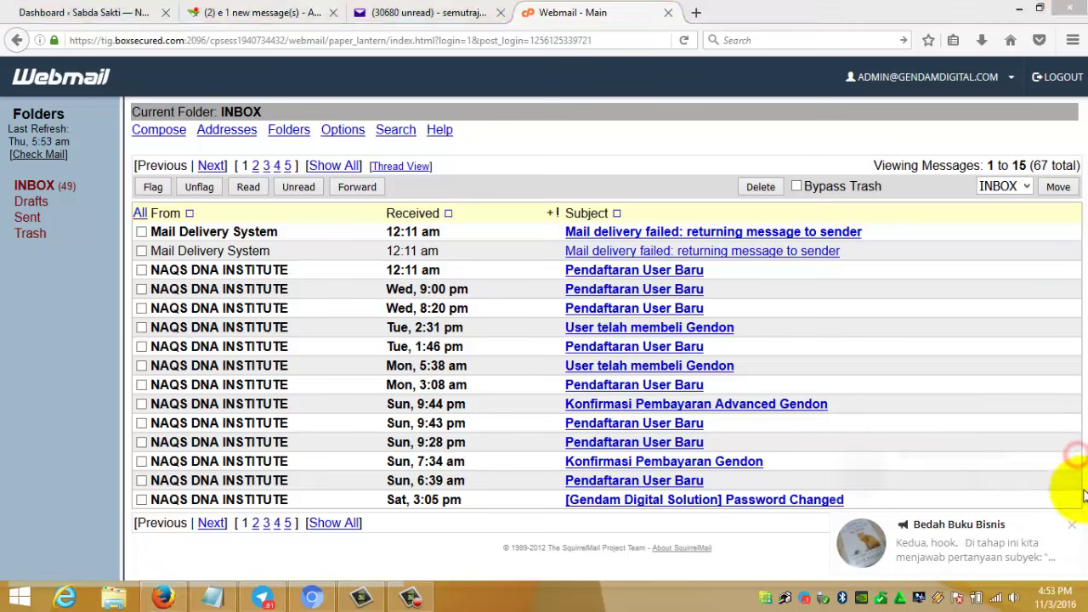
pyautogui.click(1077, 533)
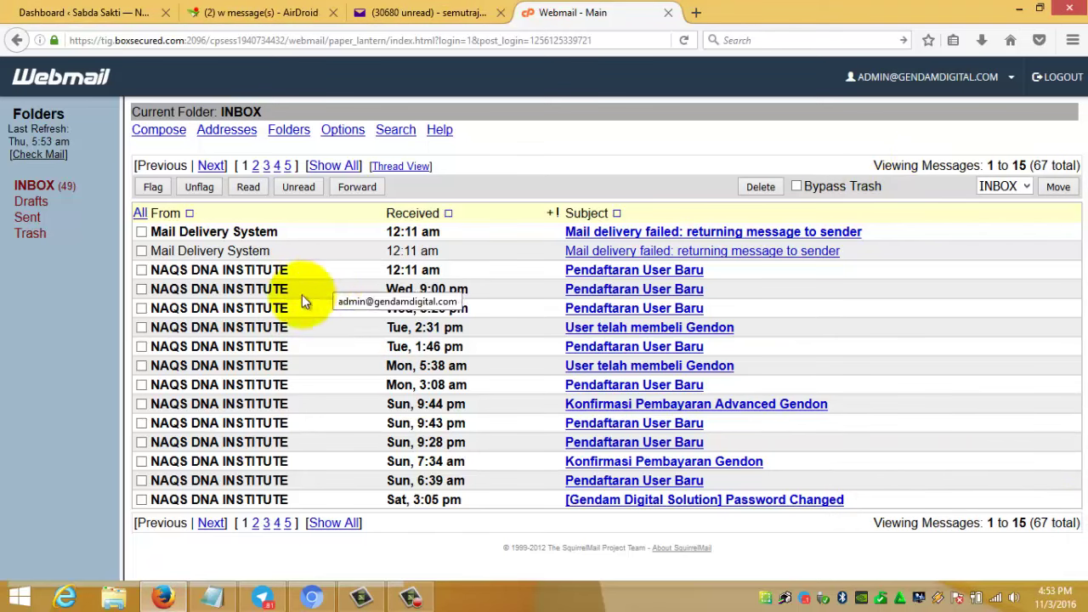
pyautogui.click(311, 597)
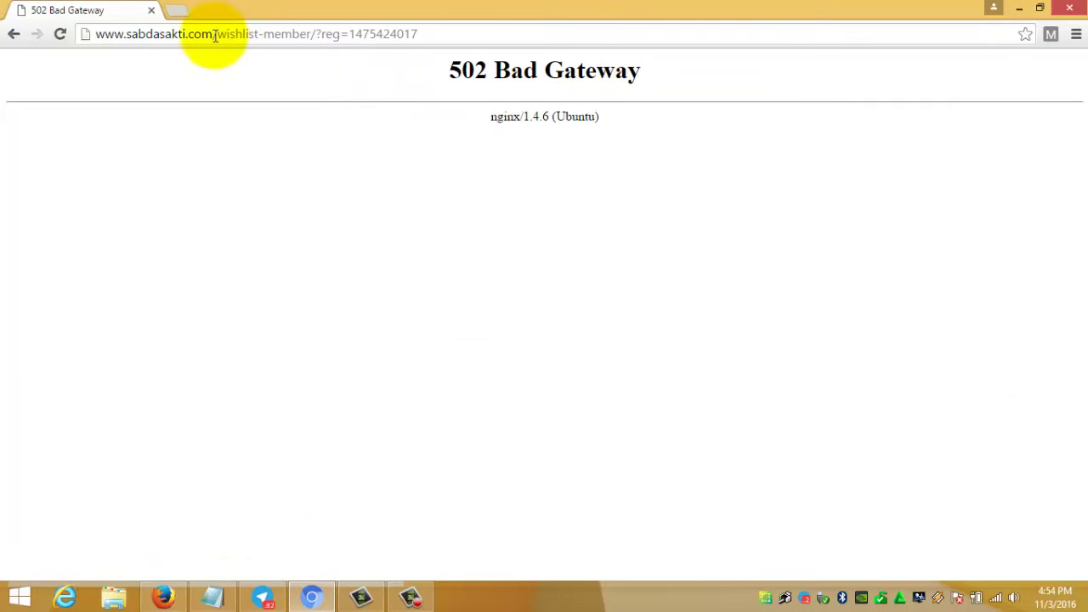
pyautogui.moveTo(213, 34); pyautogui.dragTo(460, 54)
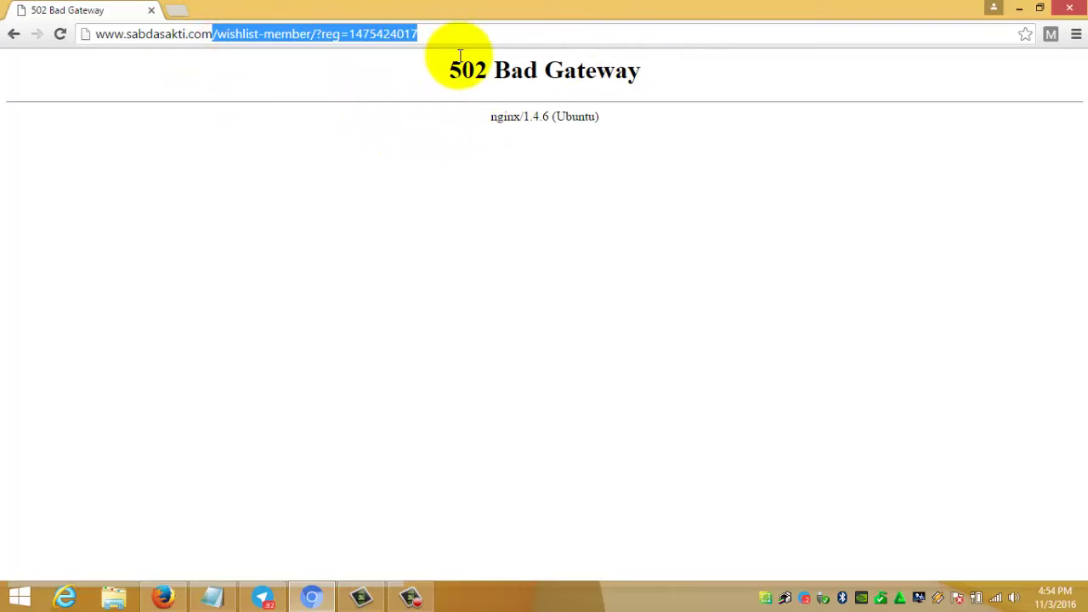
pyautogui.press('BackSpace')
pyautogui.press('Return')
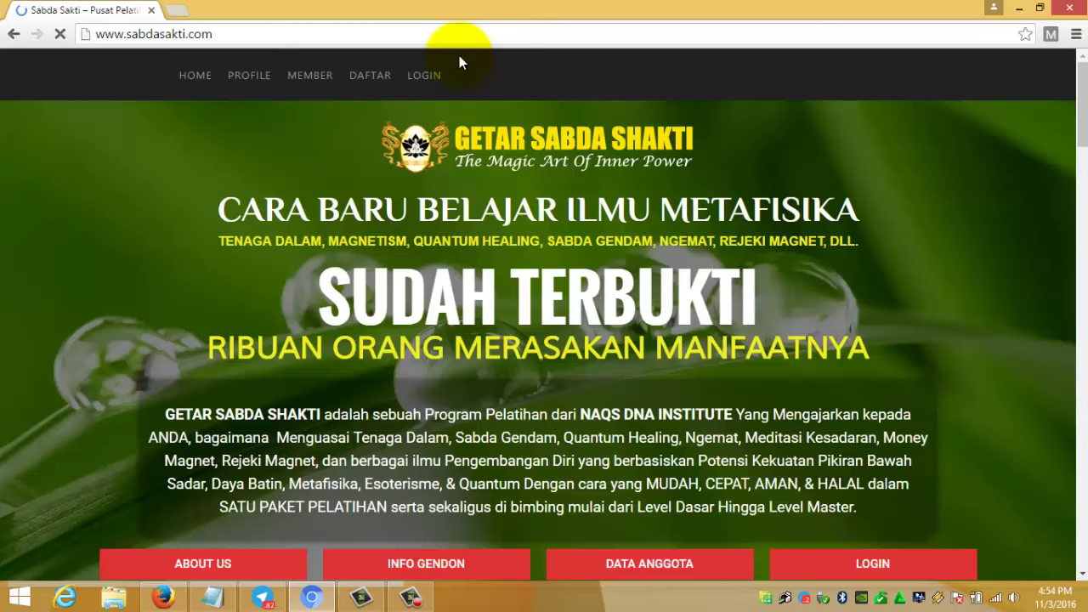
pyautogui.scroll(-6, 596, 213)
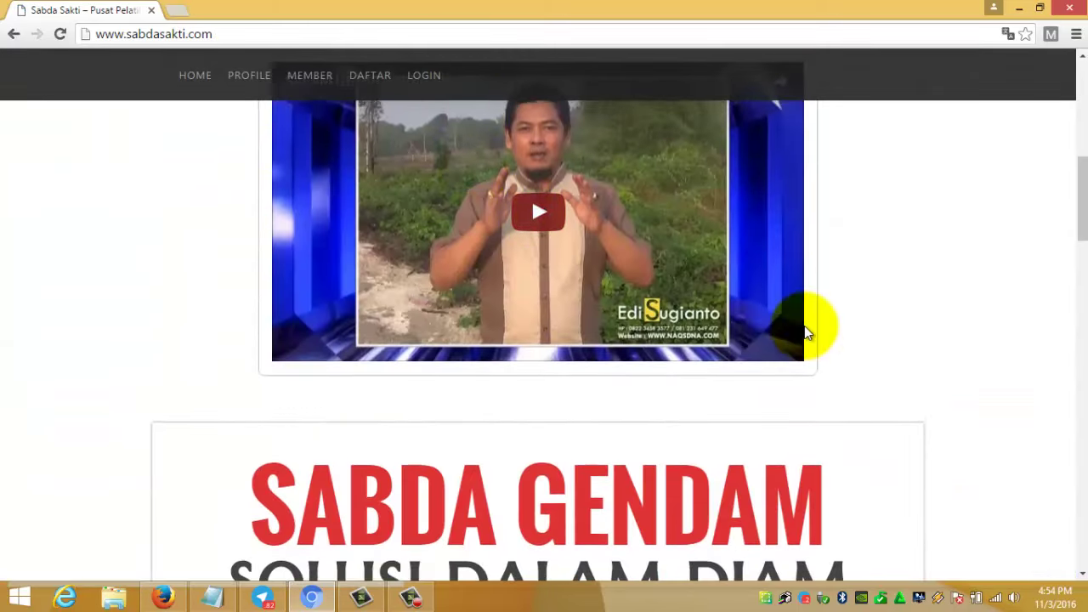
pyautogui.scroll(4, 850, 331)
pyautogui.click(873, 323)
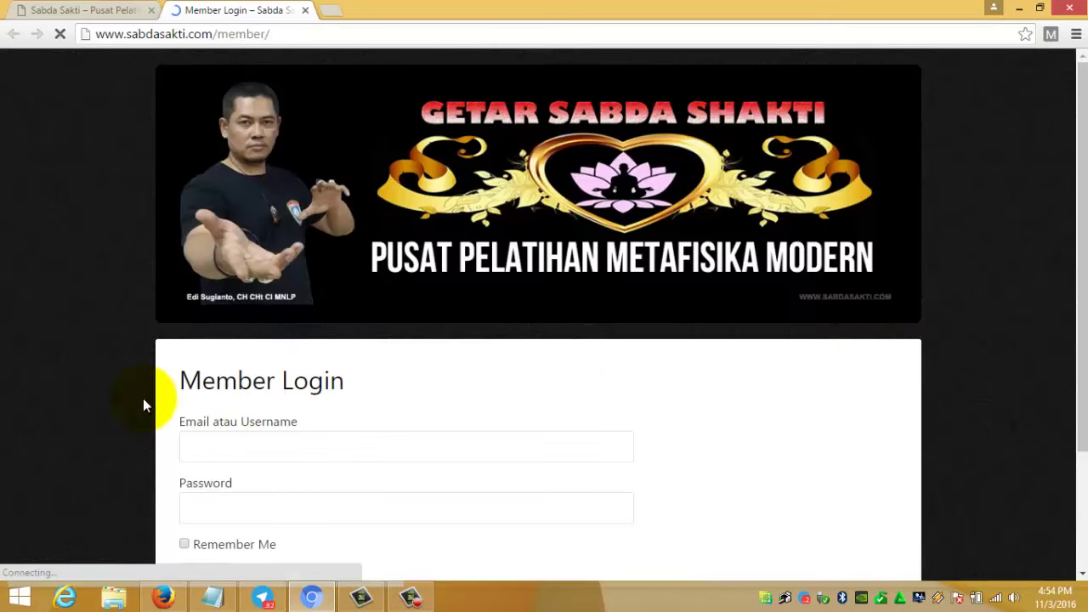
# - Replace the autofilled username with the new member's username
pyautogui.scroll(-2, 145, 406)
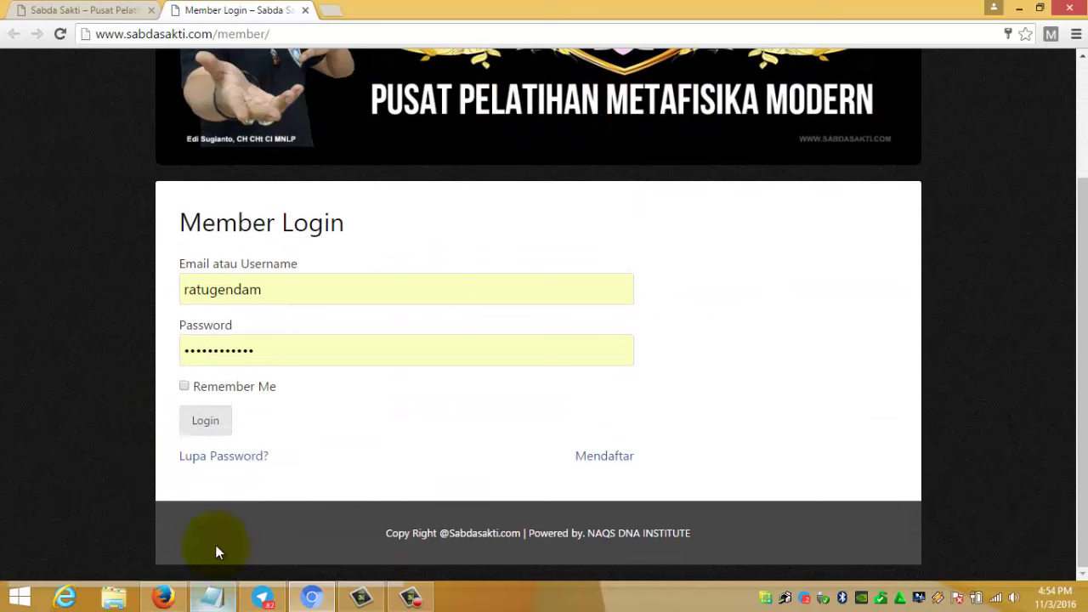
pyautogui.moveTo(279, 288); pyautogui.dragTo(209, 290)
pyautogui.hotkey('ctrl', 'a')
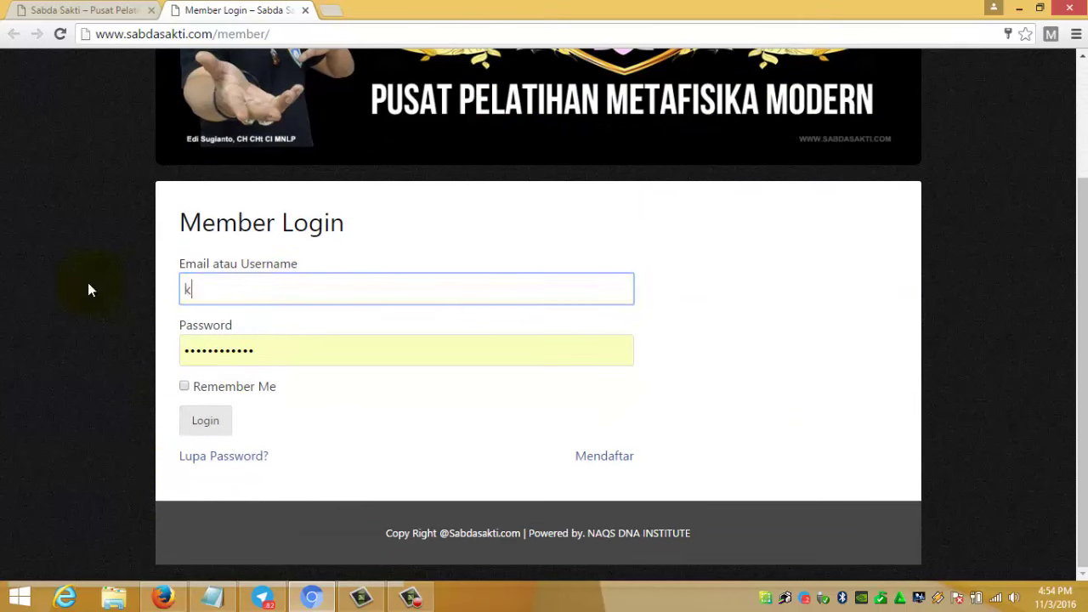
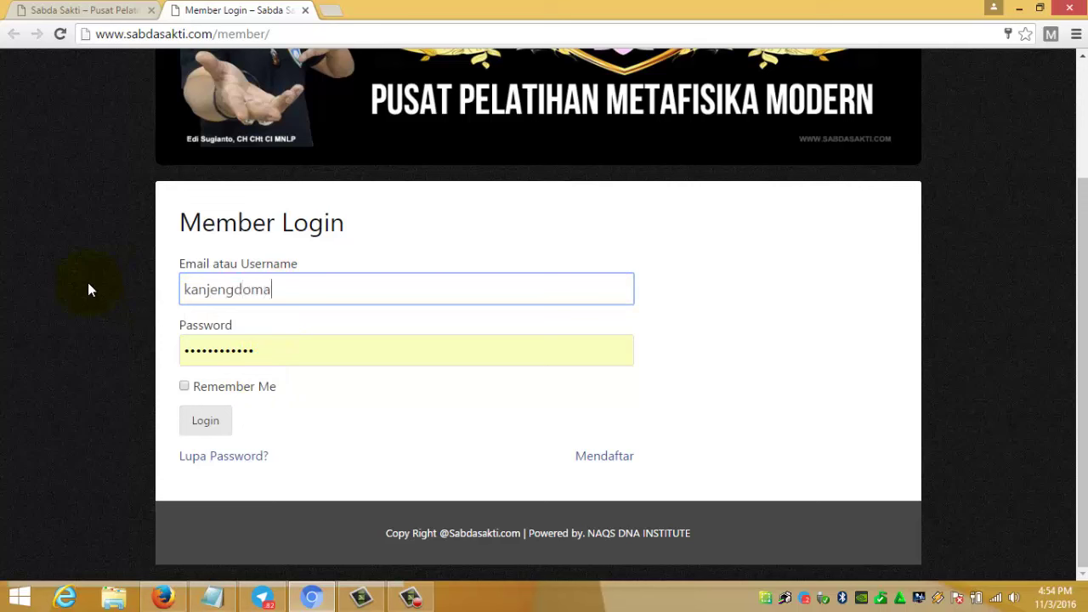
# - Clear the autofilled password and select the new member's password in the notes
pyautogui.doubleClick(383, 350)
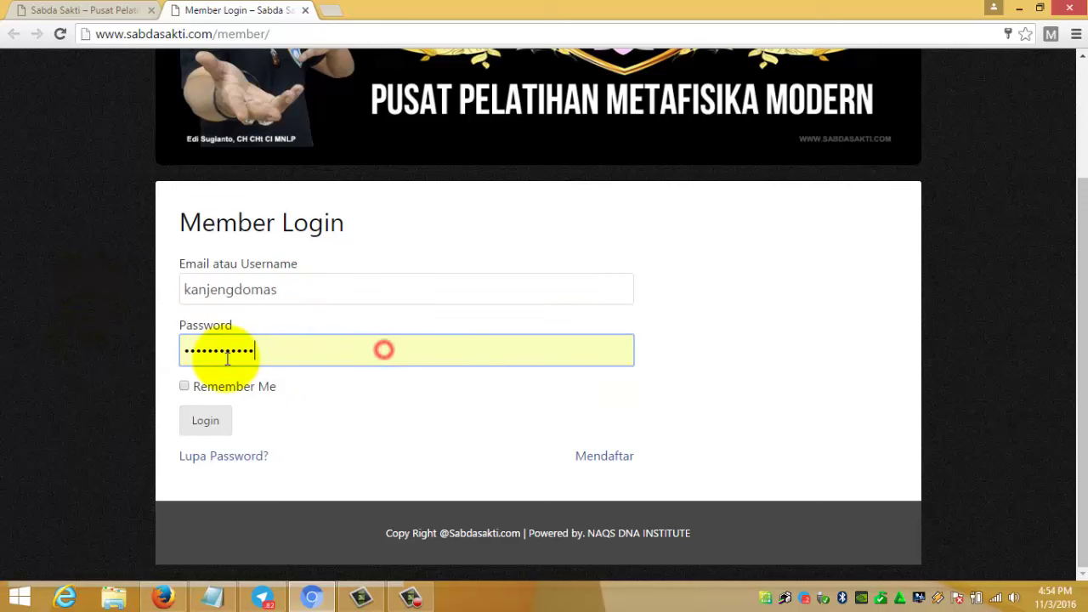
pyautogui.press('BackSpace')
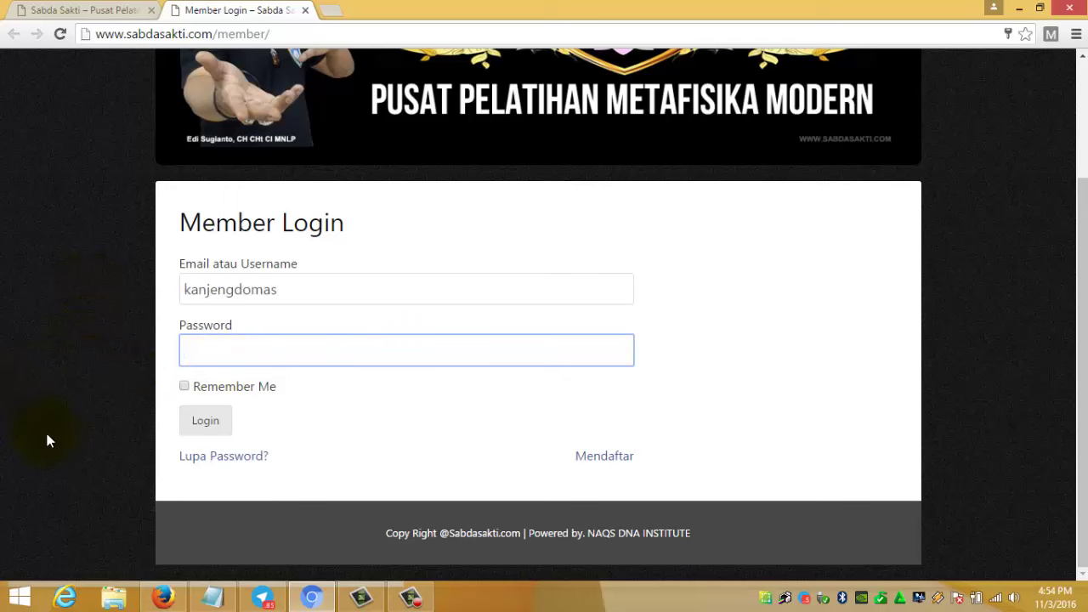
pyautogui.click(212, 598)
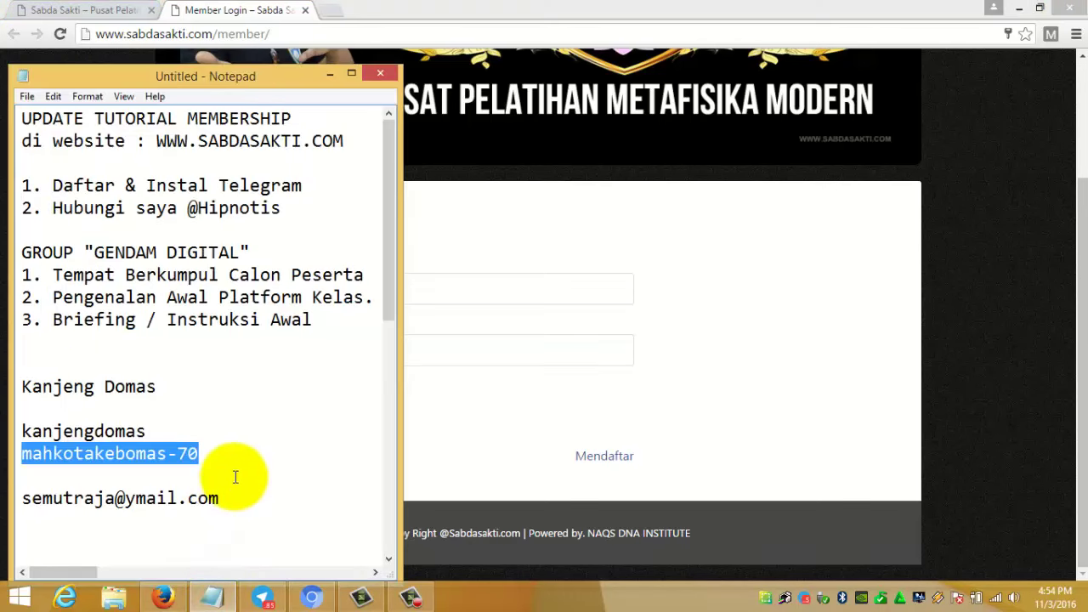
pyautogui.moveTo(221, 459); pyautogui.dragTo(3, 457)
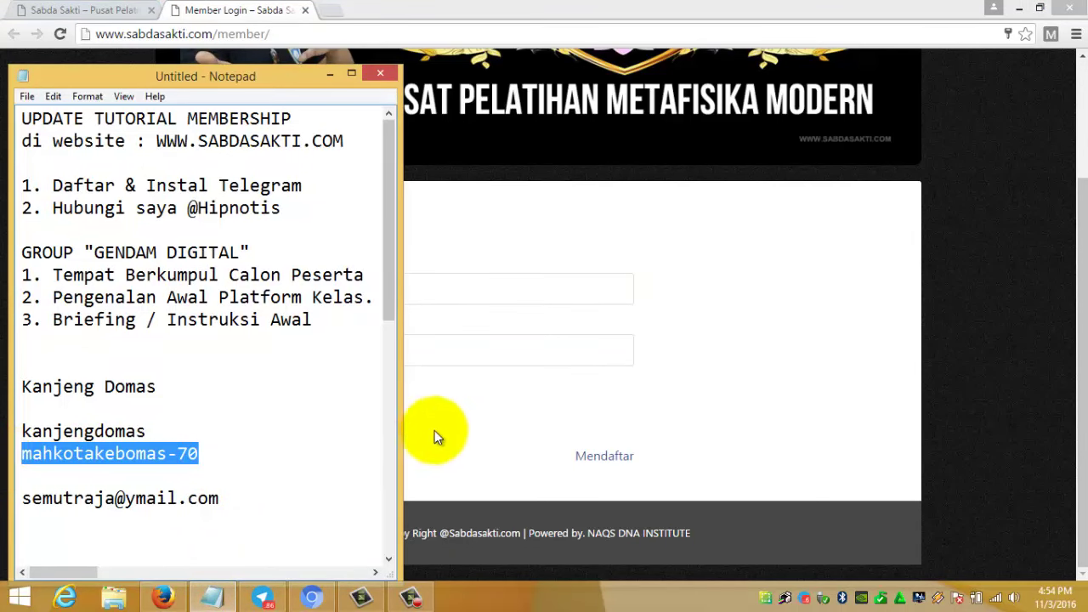
pyautogui.click(436, 387)
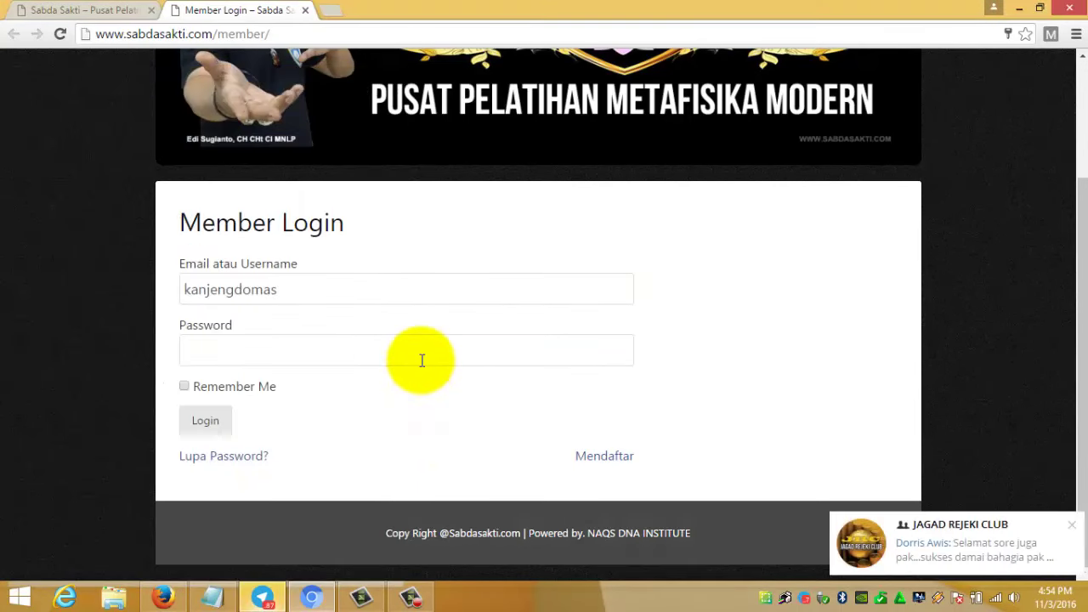
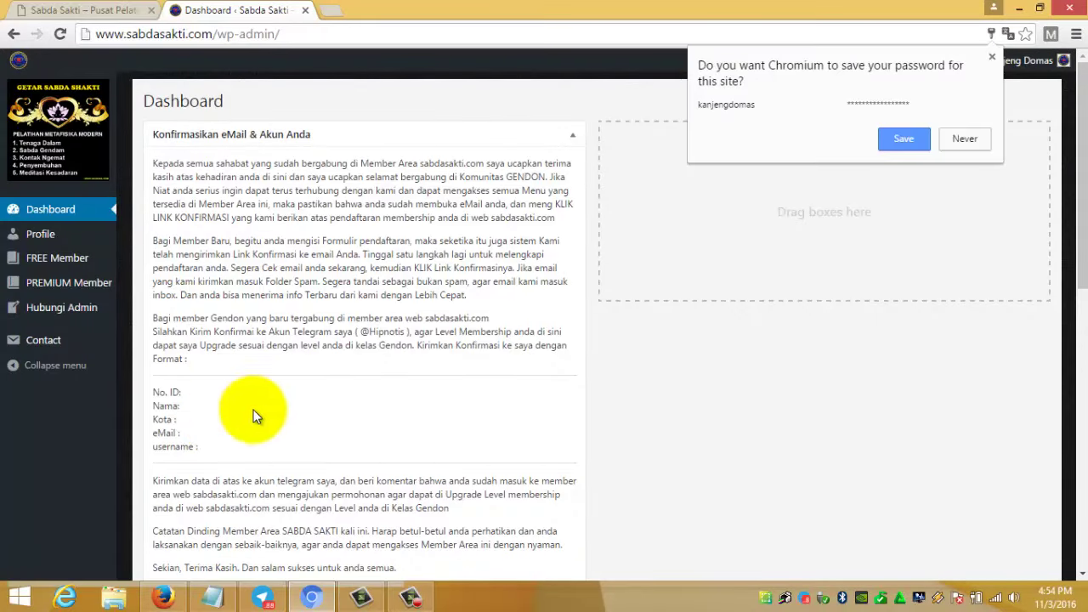
# - Save the new member's login password in the browser
pyautogui.click(907, 139)
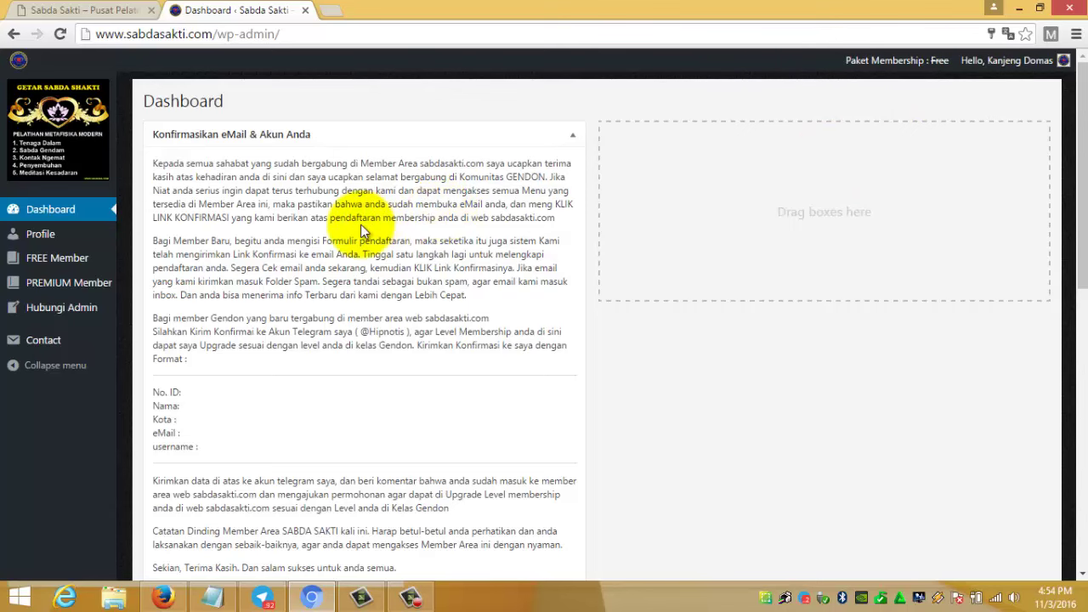
pyautogui.scroll(-4, 361, 224)
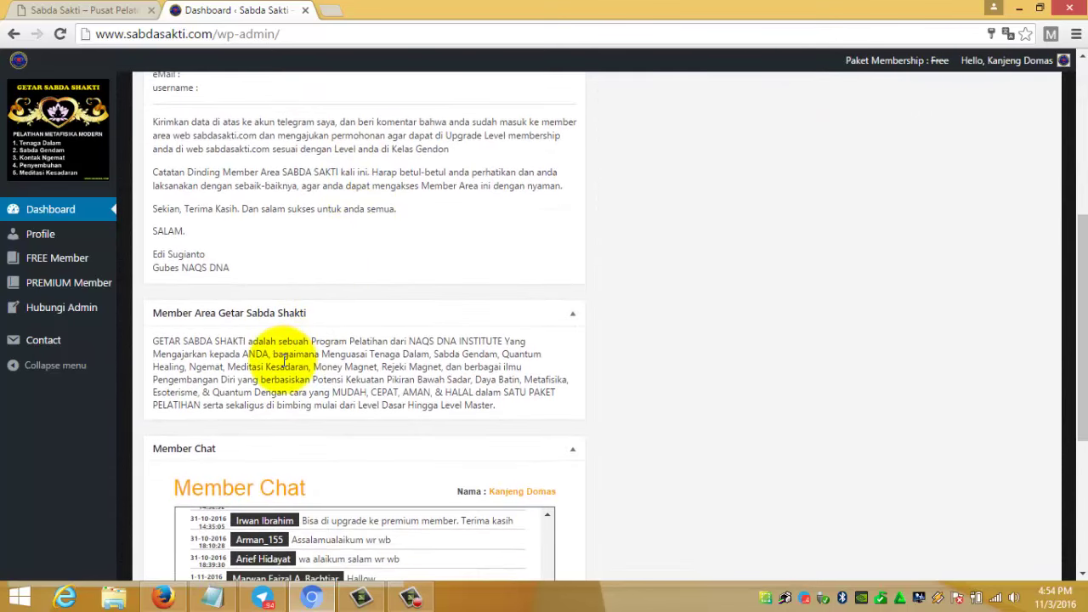
pyautogui.scroll(4, 283, 361)
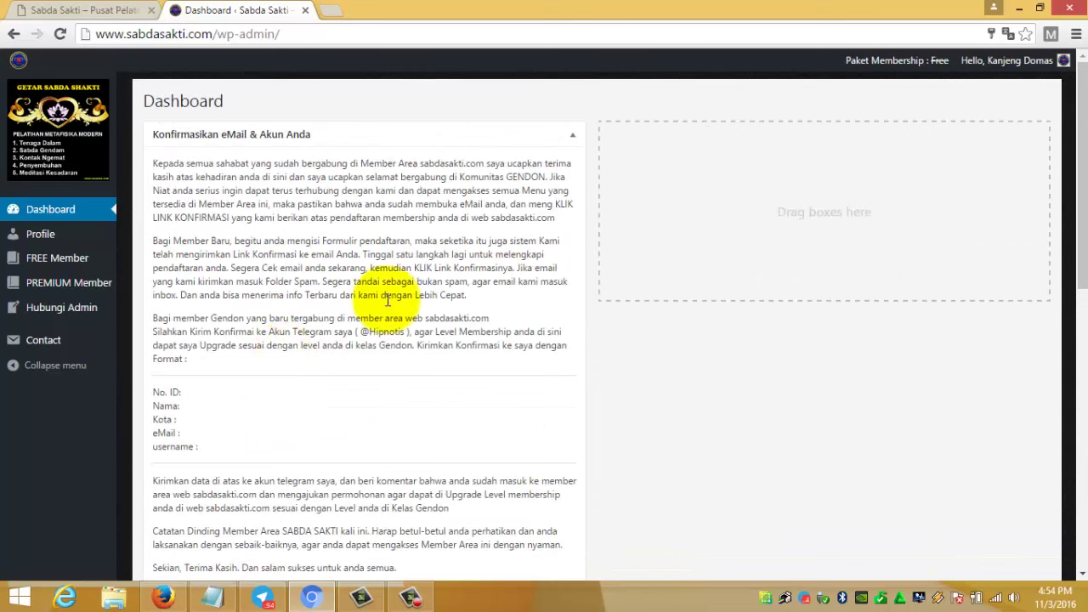
# - Collapse the email-confirmation and Member Area Getar Sabda Shakti panels, then go to FREE Member
pyautogui.click(572, 139)
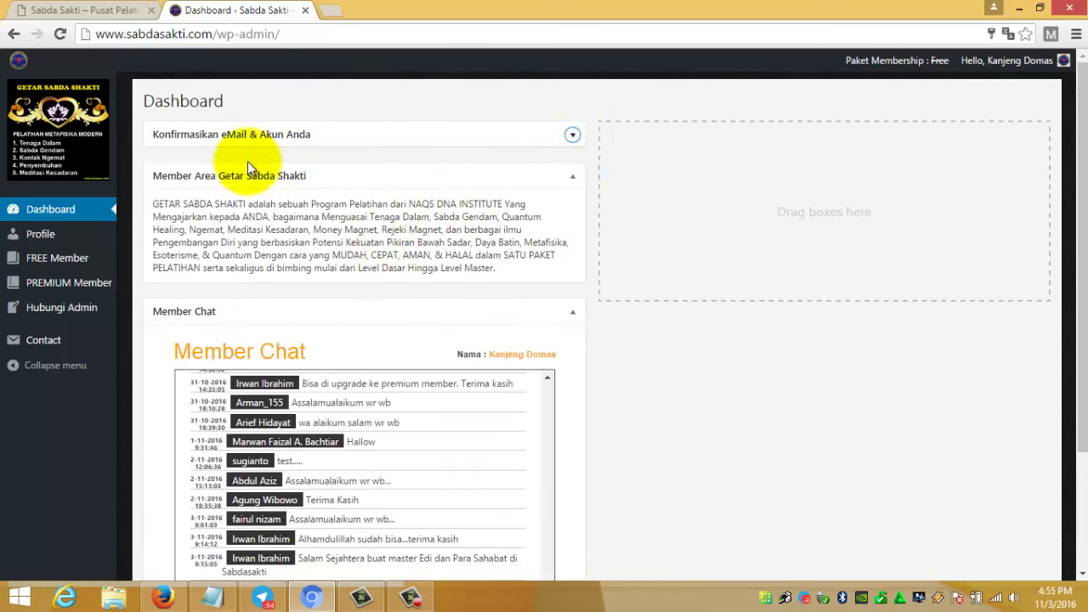
pyautogui.click(572, 137)
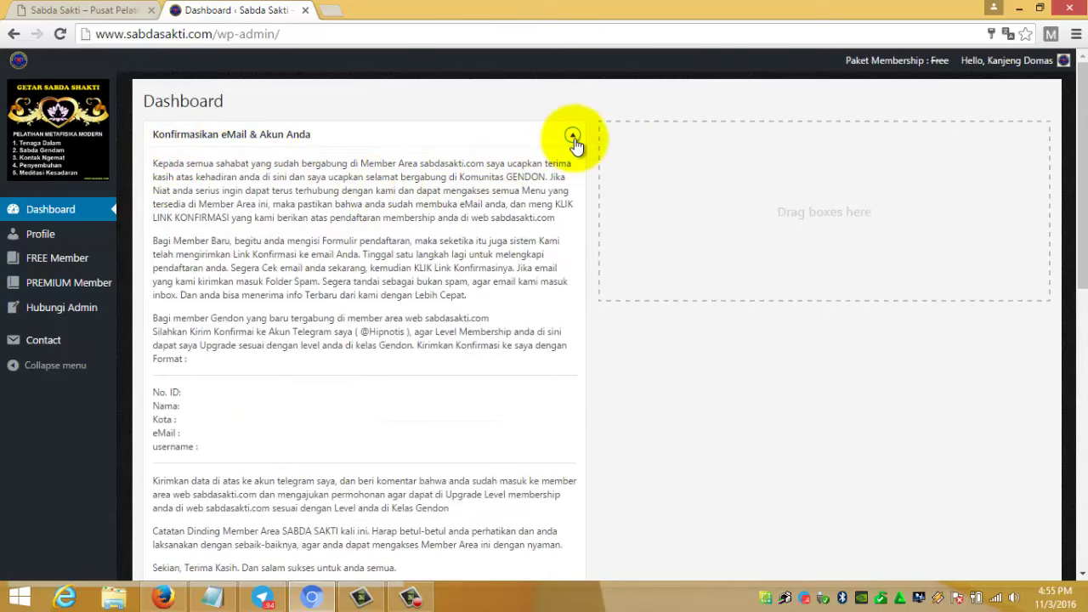
pyautogui.click(573, 136)
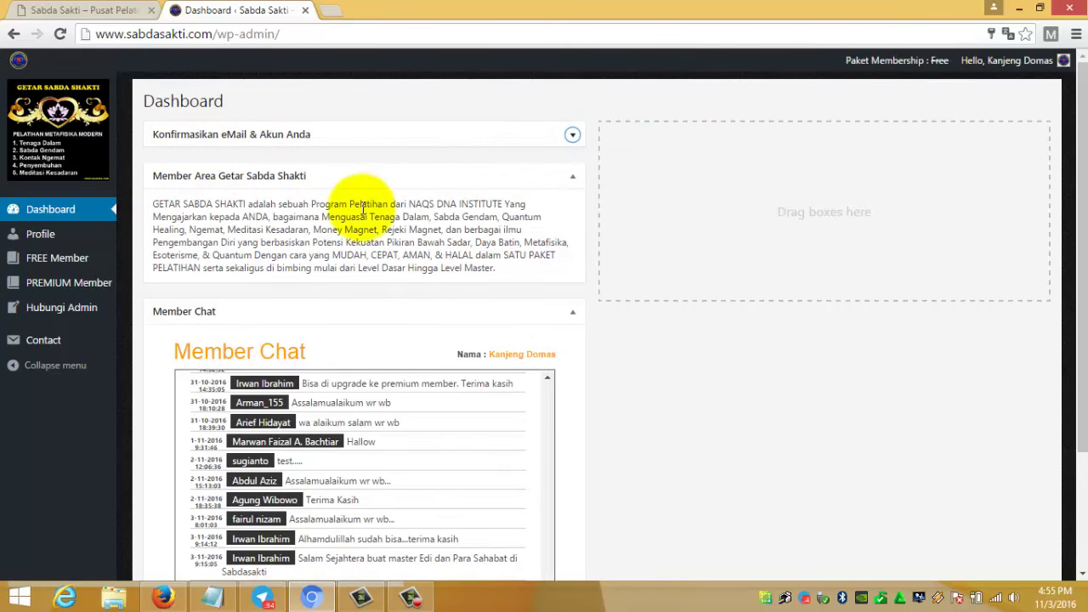
pyautogui.click(573, 177)
pyautogui.scroll(-1, 195, 256)
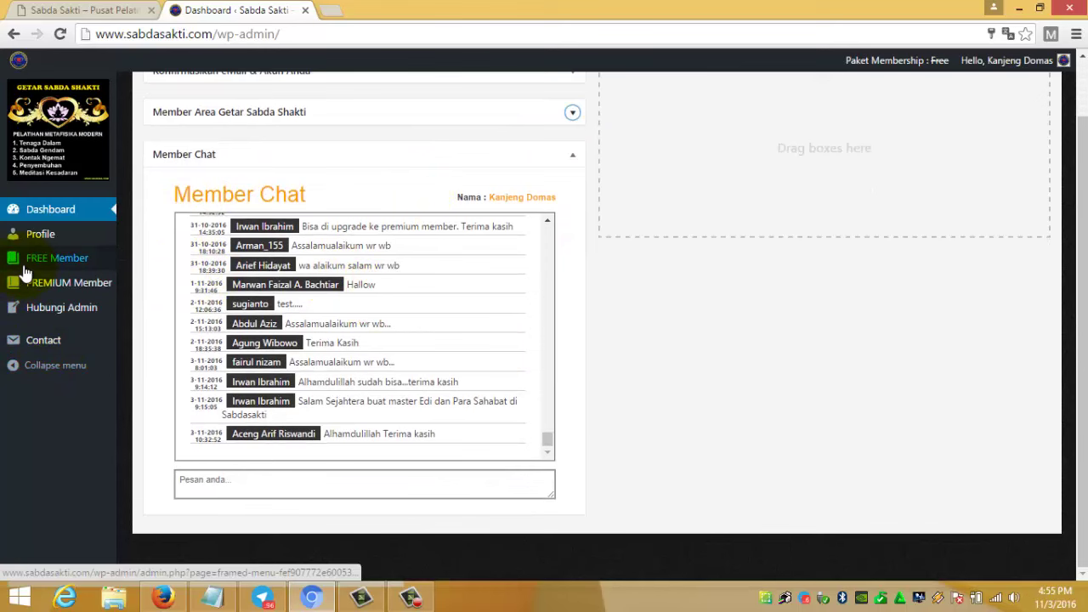
pyautogui.scroll(1, 605, 316)
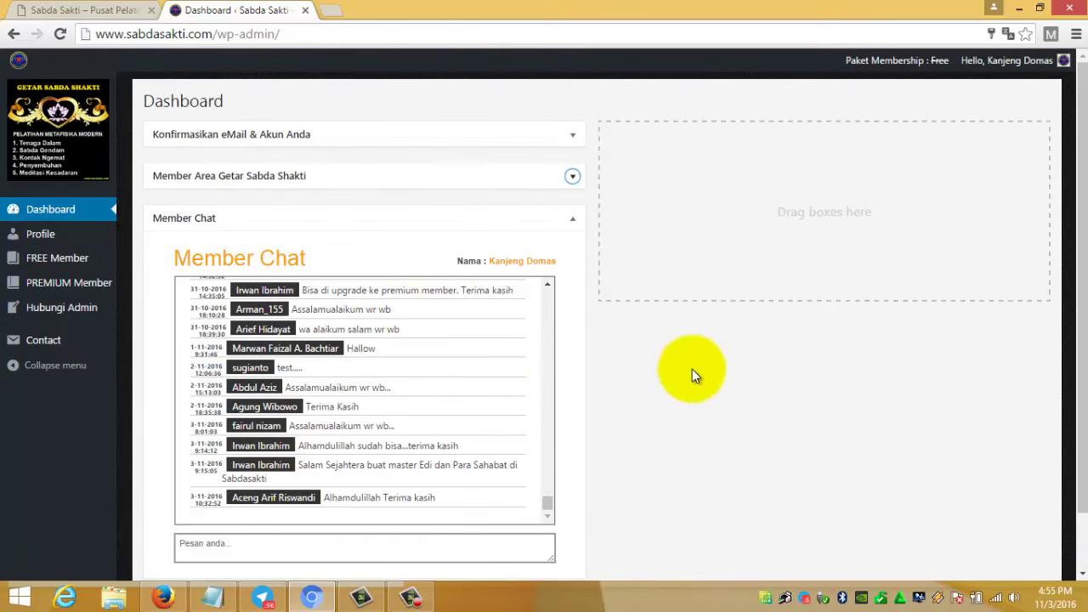
pyautogui.click(49, 266)
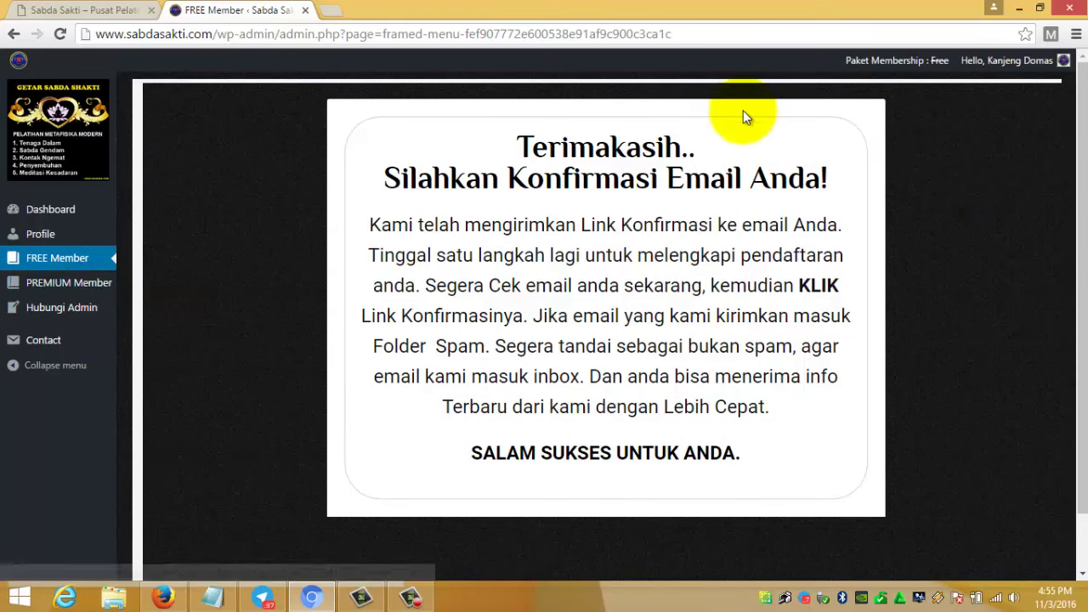
# - Check PREMIUM Member, then return to FREE Member; both still ask for email confirmation
pyautogui.click(58, 292)
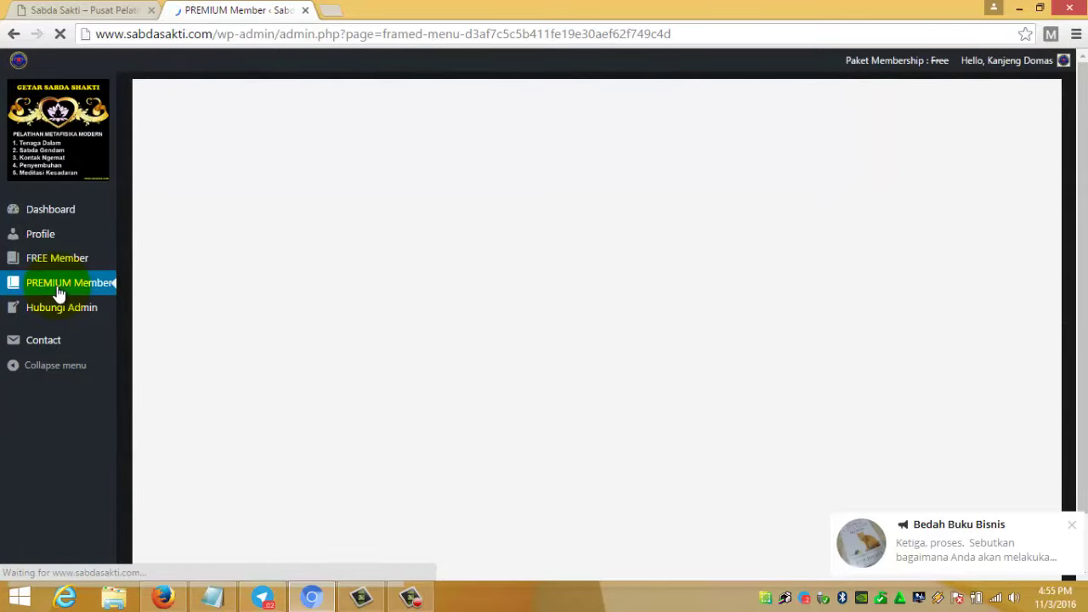
pyautogui.scroll(-1, 365, 280)
pyautogui.scroll(1, 384, 288)
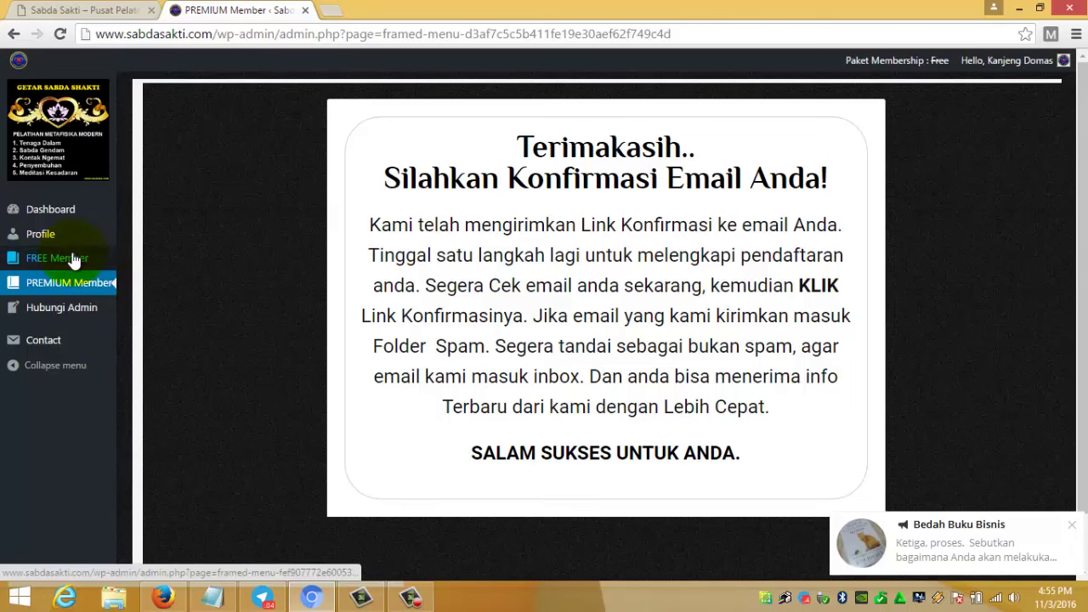
pyautogui.click(74, 257)
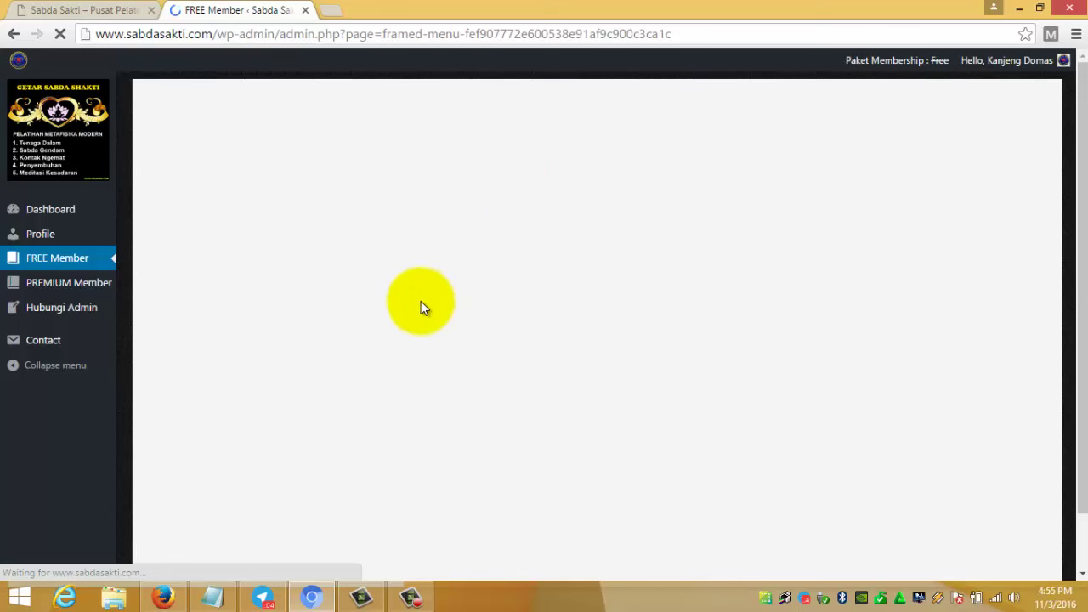
pyautogui.scroll(-1, 379, 405)
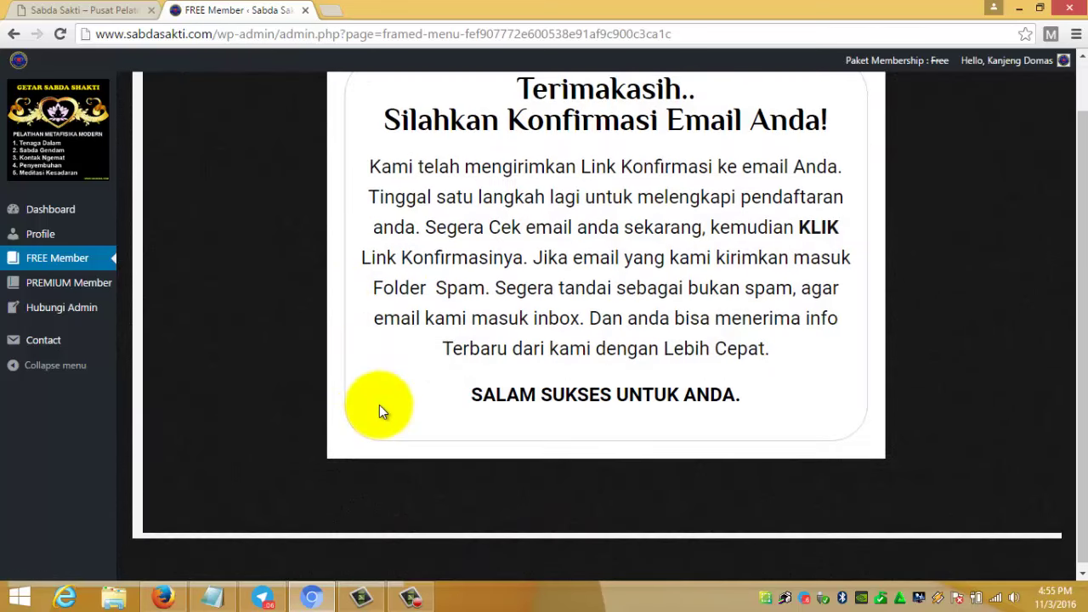
pyautogui.scroll(1, 380, 405)
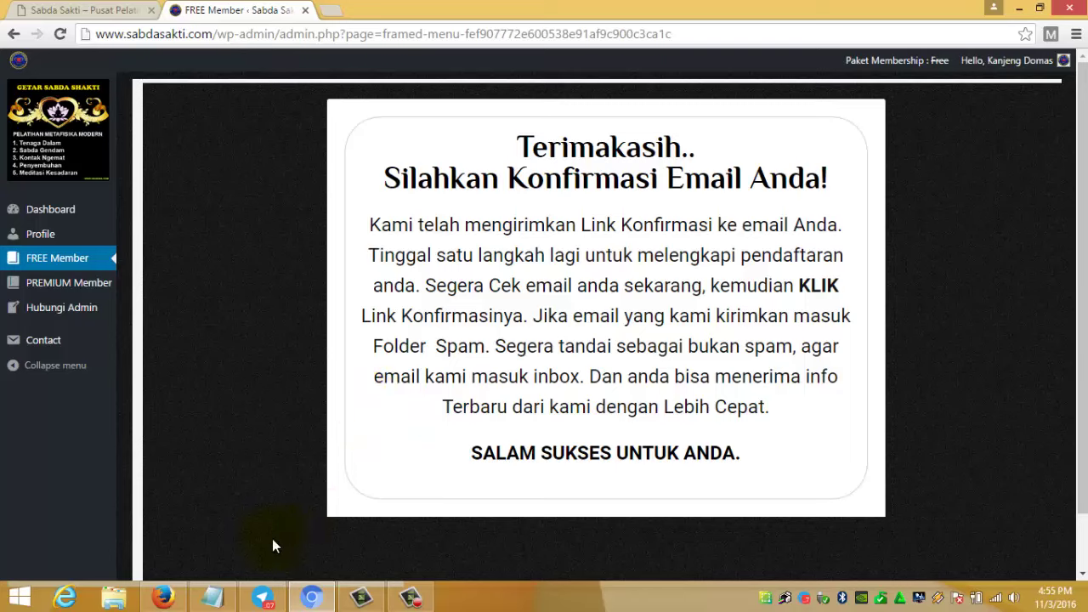
# - Reload the SquirrelMail inbox and show all 67 messages on one page
pyautogui.click(163, 597)
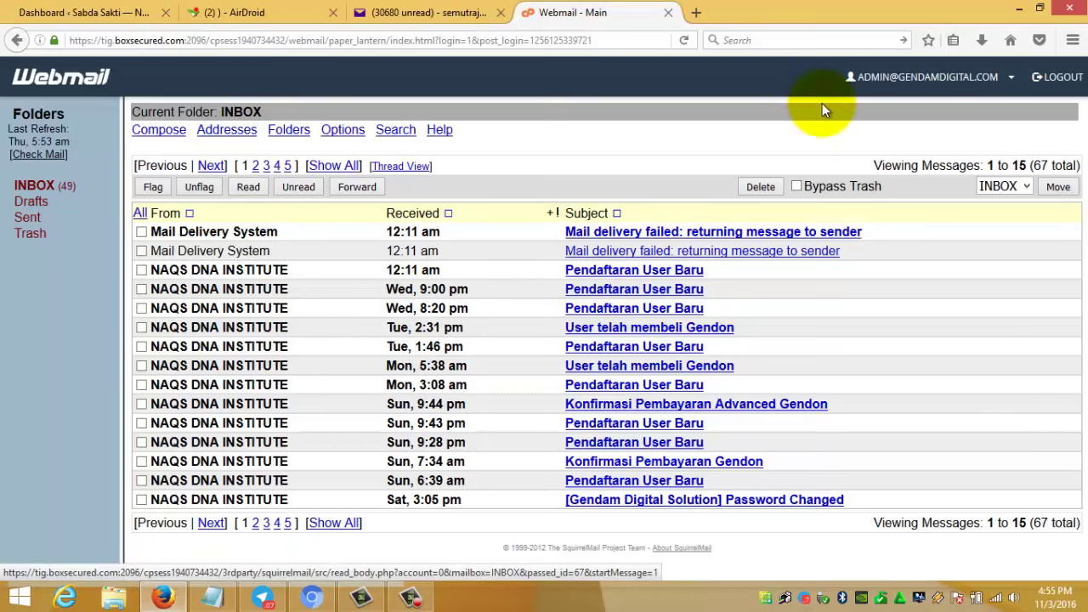
pyautogui.click(683, 40)
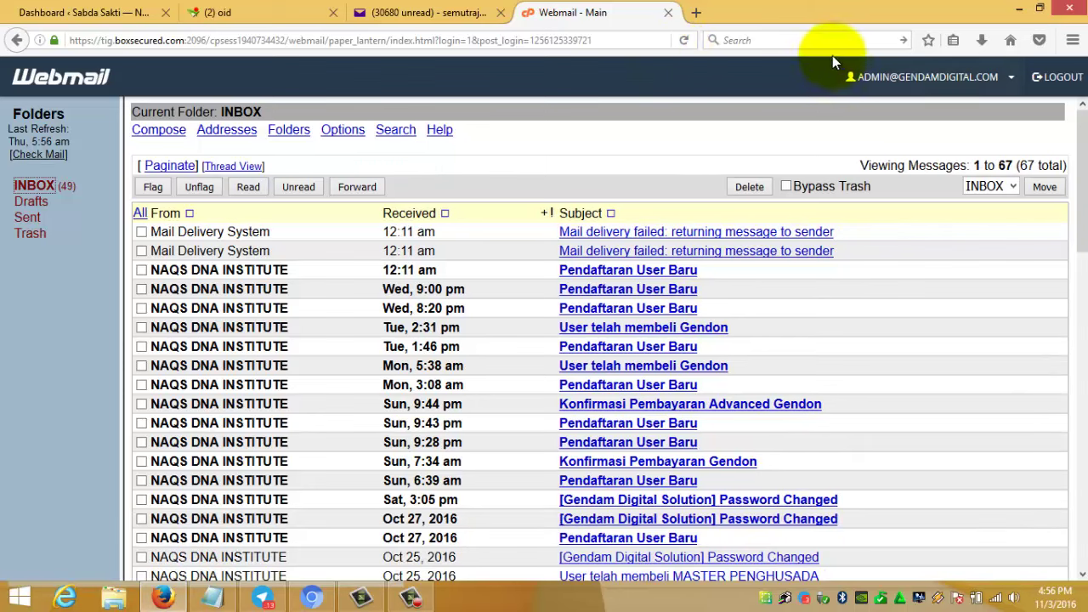
pyautogui.click(690, 34)
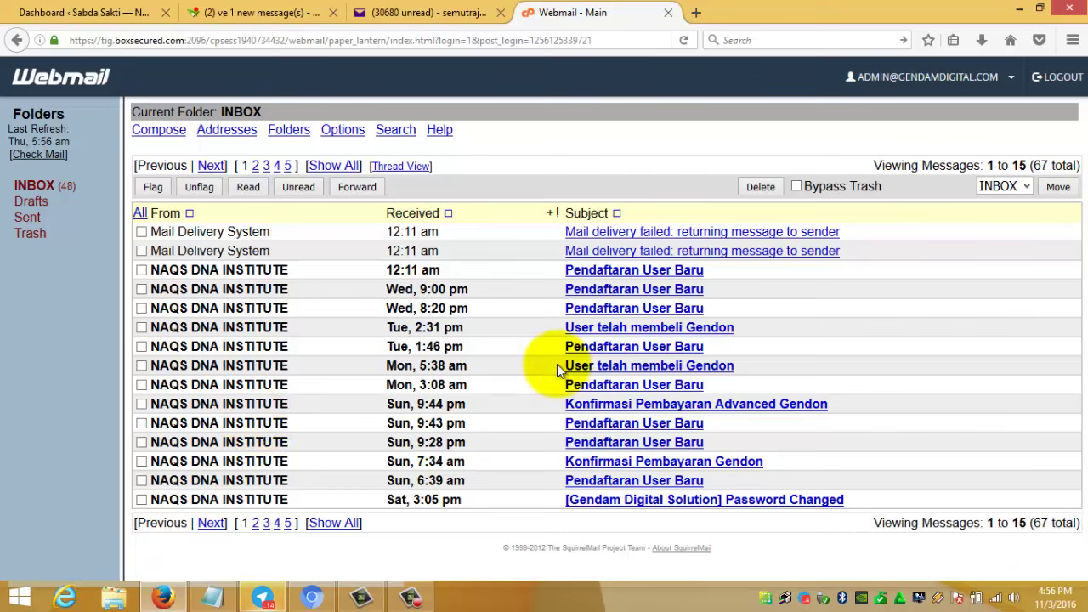
# - Compare the Yahoo Mail and Webmail inboxes, then bring up the Telegram GENDAM DIGITAL chat
pyautogui.click(366, 12)
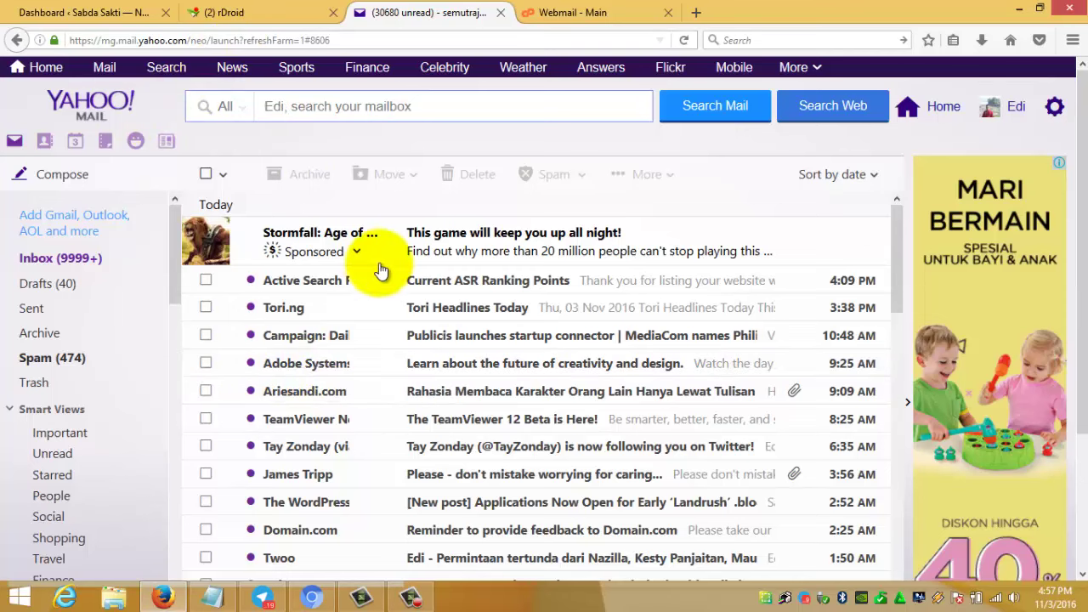
pyautogui.click(571, 13)
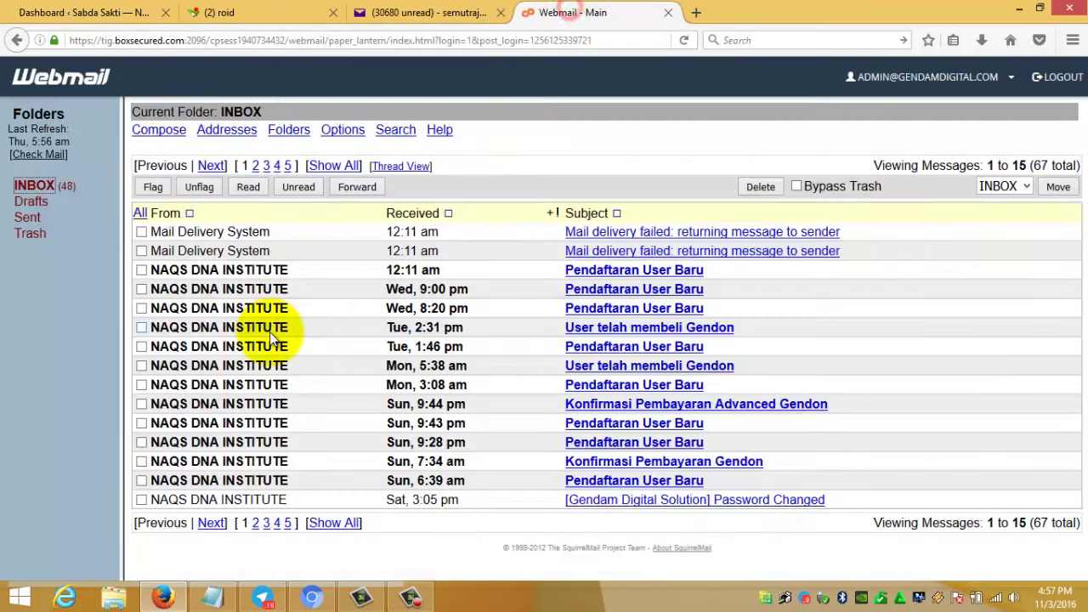
pyautogui.click(450, 10)
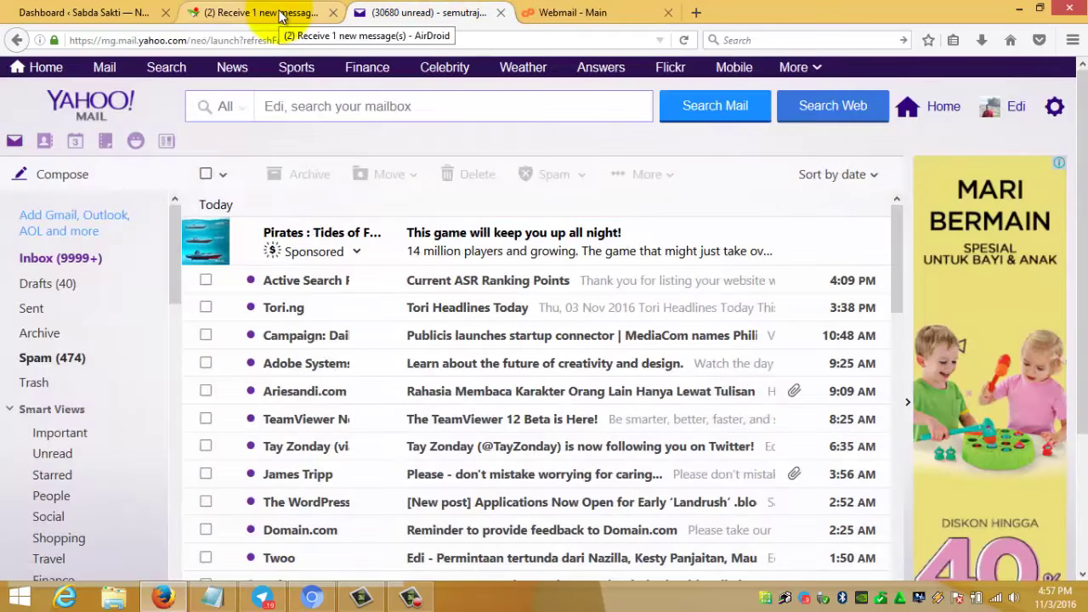
pyautogui.click(257, 598)
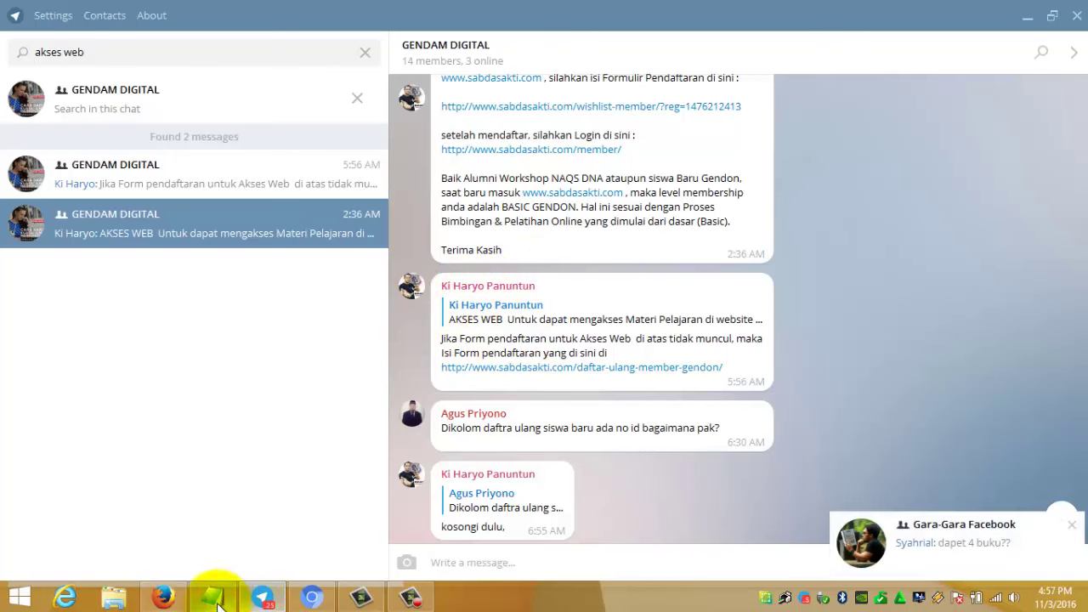
# - Review the password and username lines in the Notepad registration notes
pyautogui.click(213, 598)
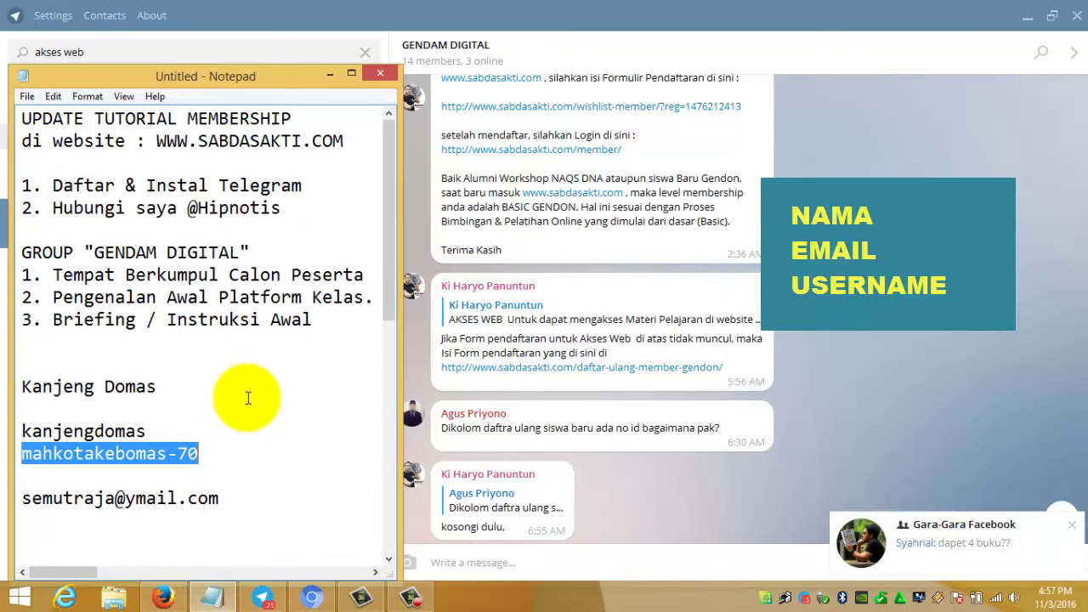
pyautogui.scroll(-2, 247, 397)
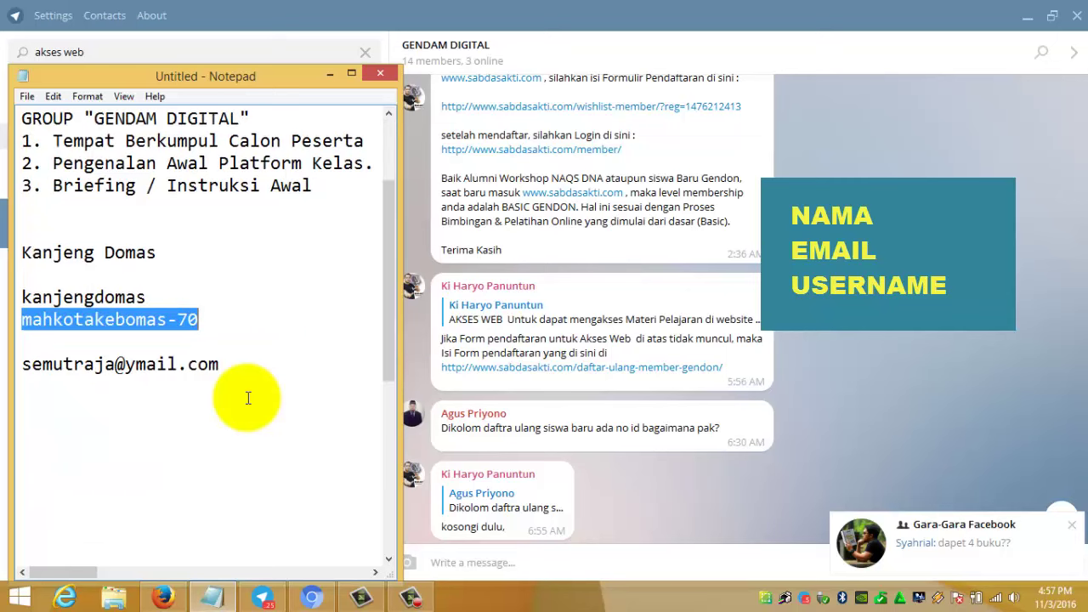
pyautogui.click(23, 252)
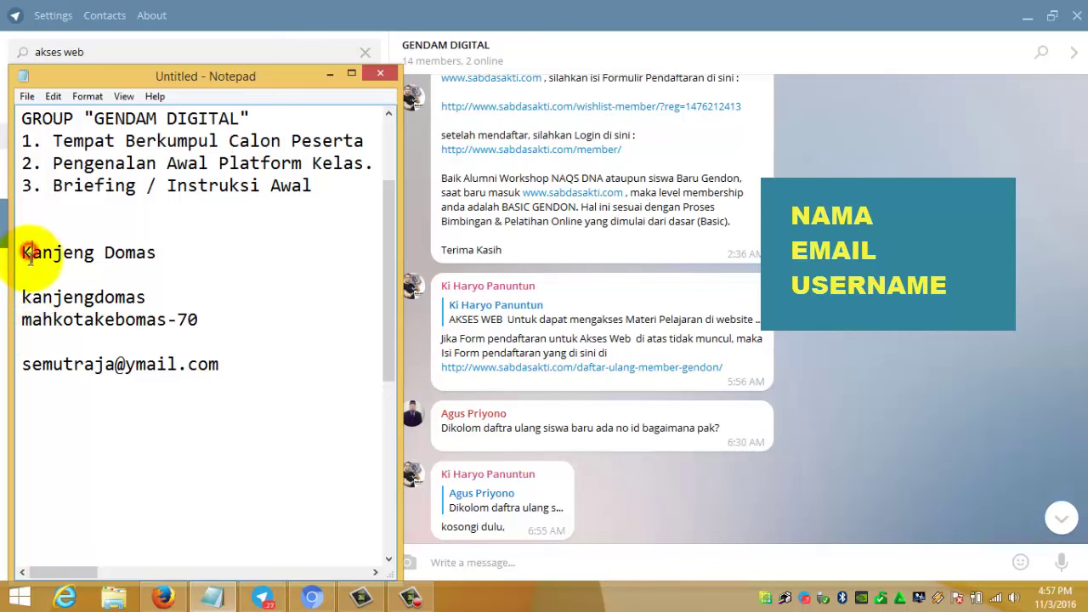
pyautogui.click(24, 294)
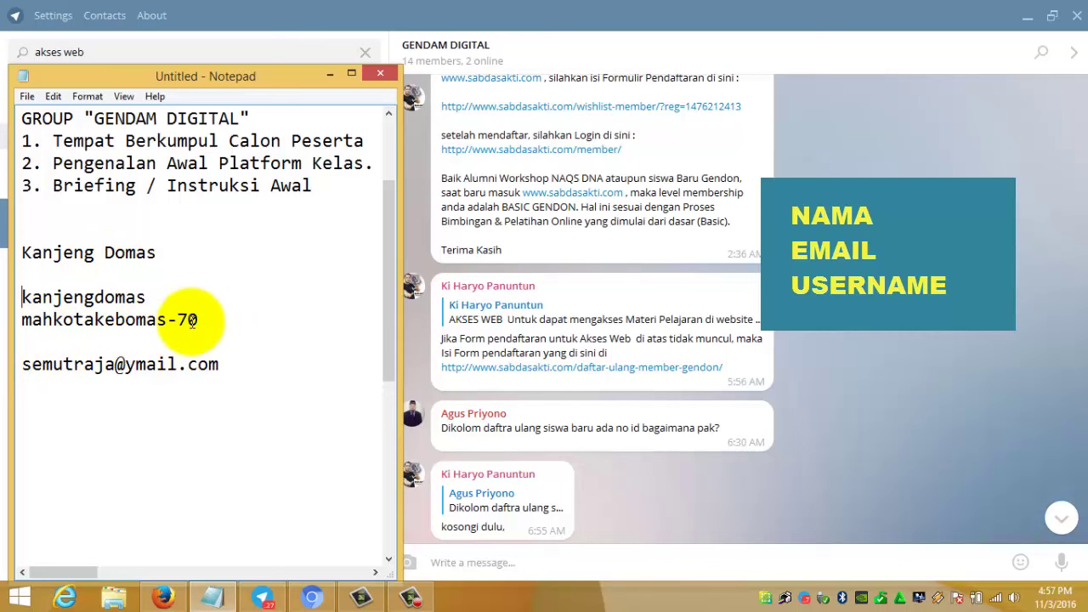
pyautogui.click(226, 502)
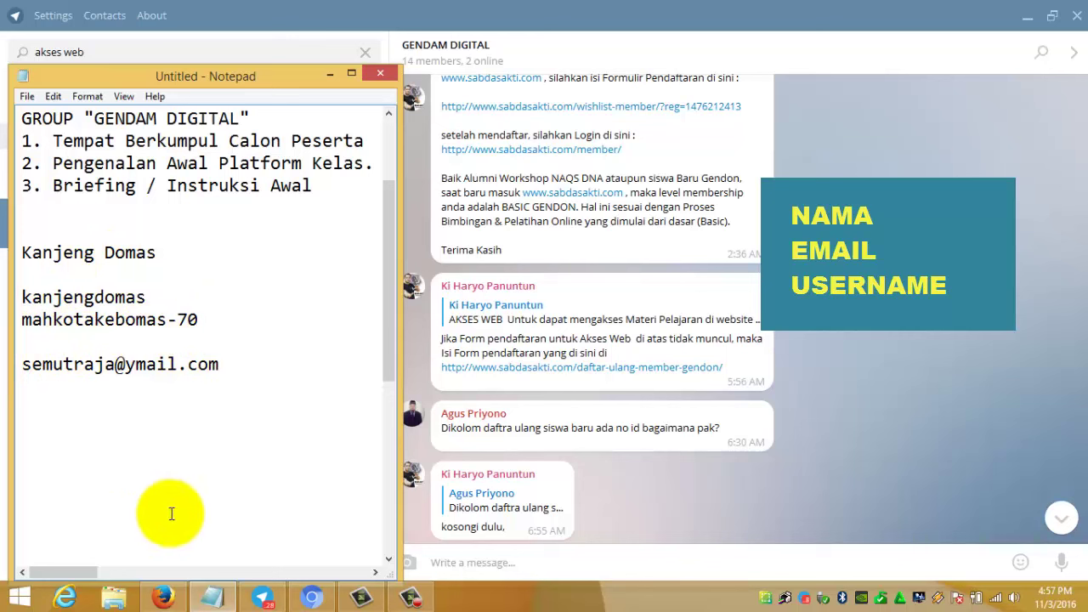
pyautogui.moveTo(170, 600)
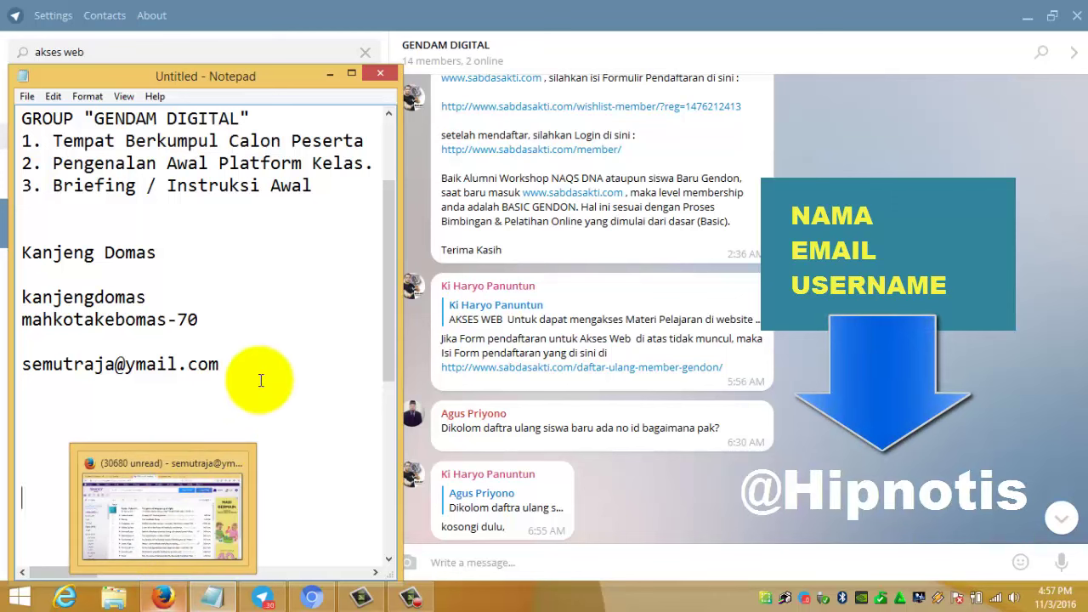
# - Select the member's email address in the notes, then bring the browser back to the front
pyautogui.moveTo(250, 364); pyautogui.dragTo(50, 345)
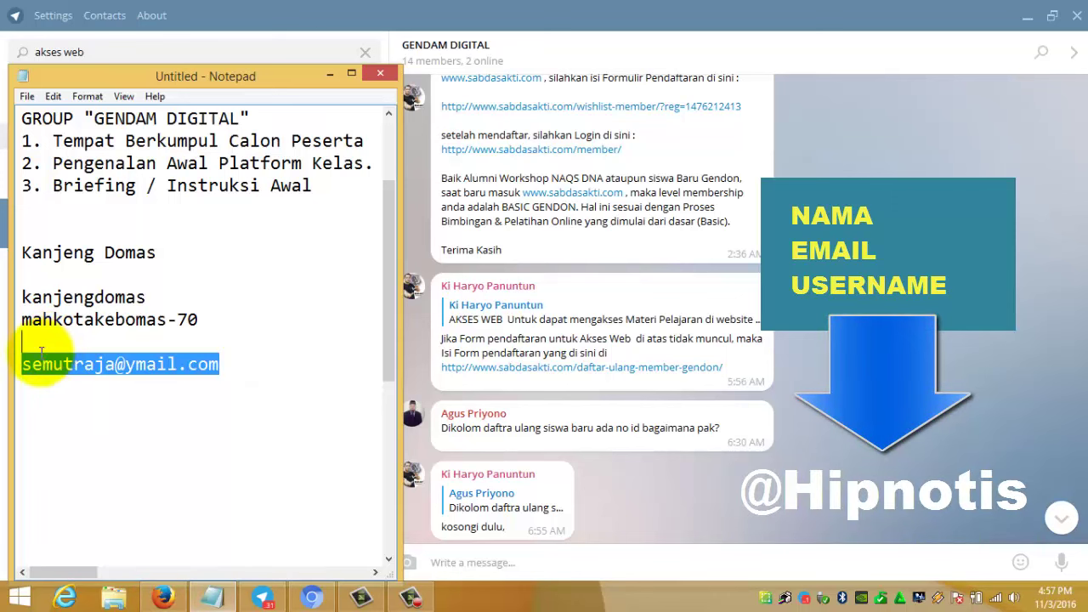
pyautogui.click(73, 417)
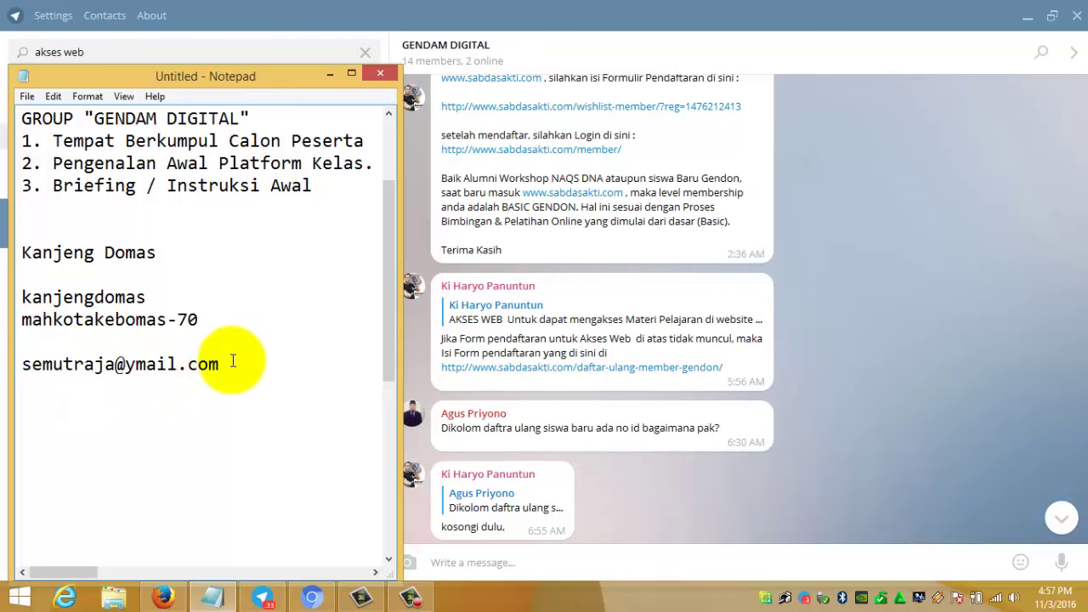
pyautogui.moveTo(230, 369); pyautogui.dragTo(157, 370)
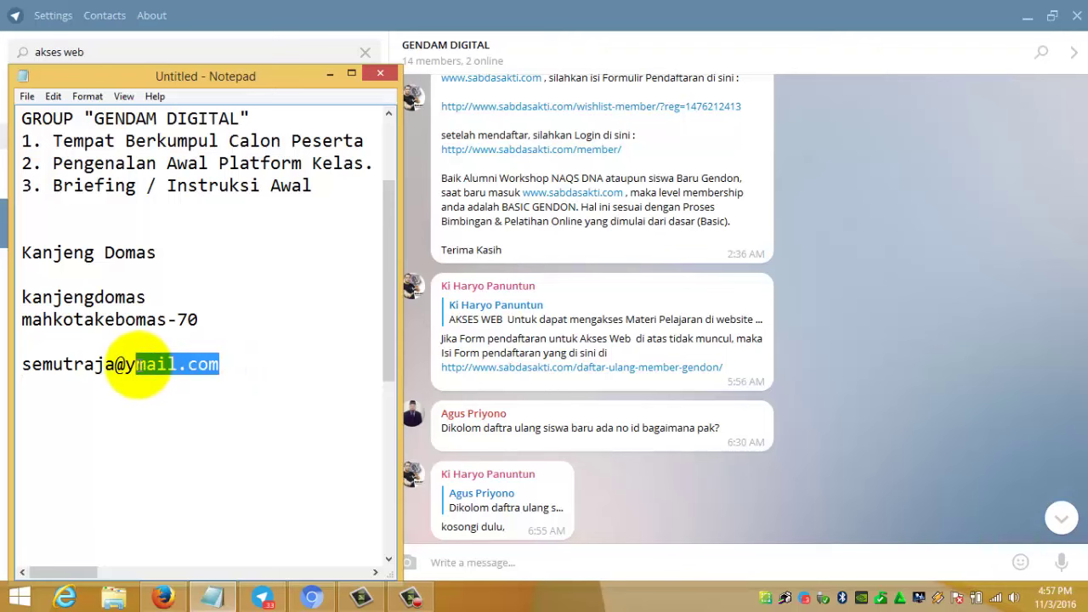
pyautogui.click(167, 597)
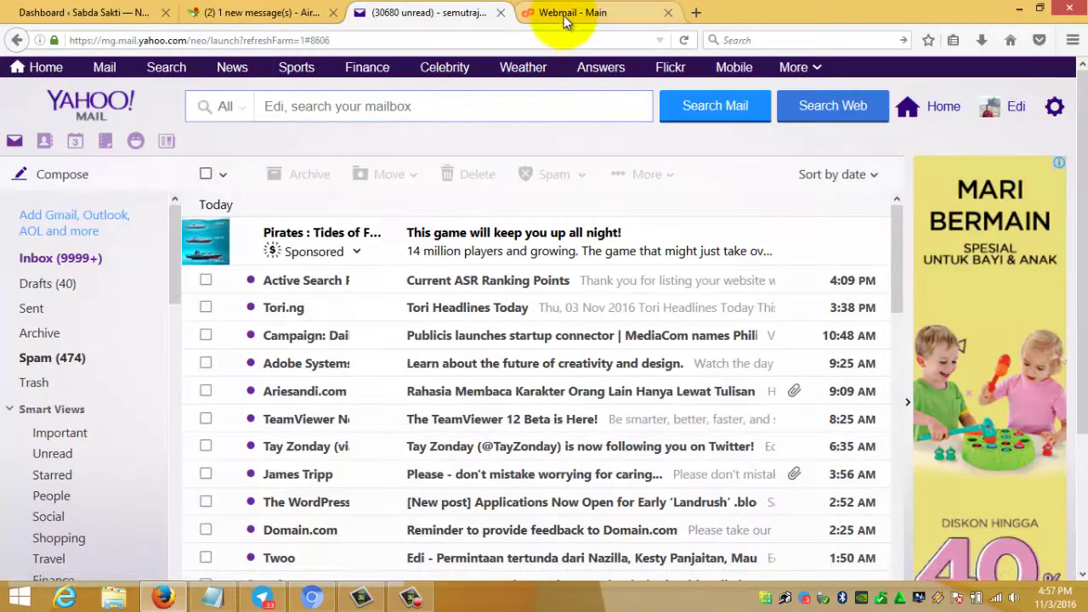
# - Move from the Webmail tab to the admin Dashboard and open WishList Member > Members
pyautogui.click(568, 13)
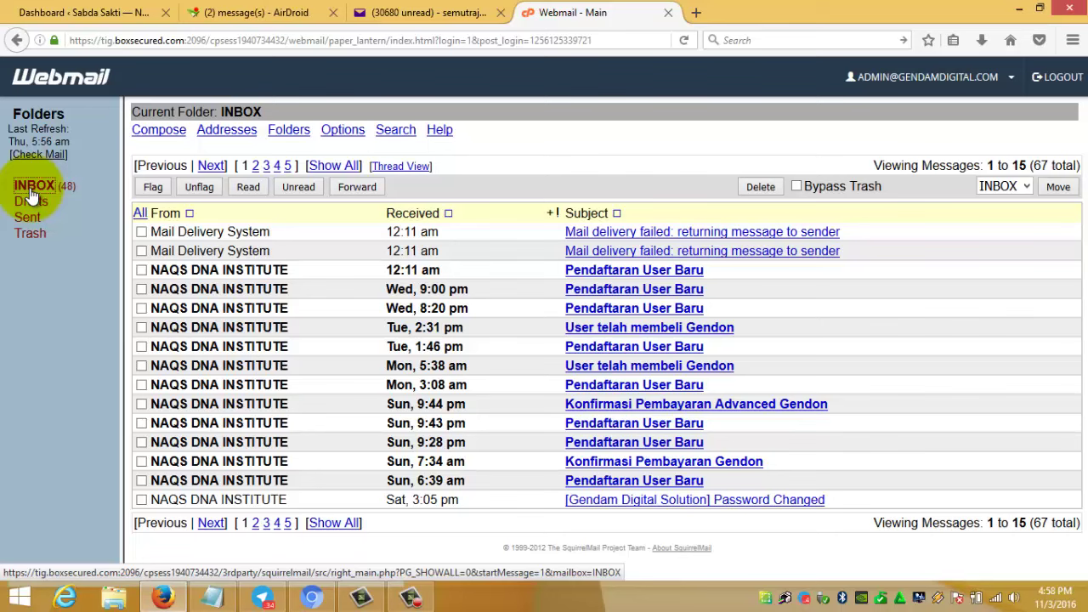
pyautogui.click(56, 10)
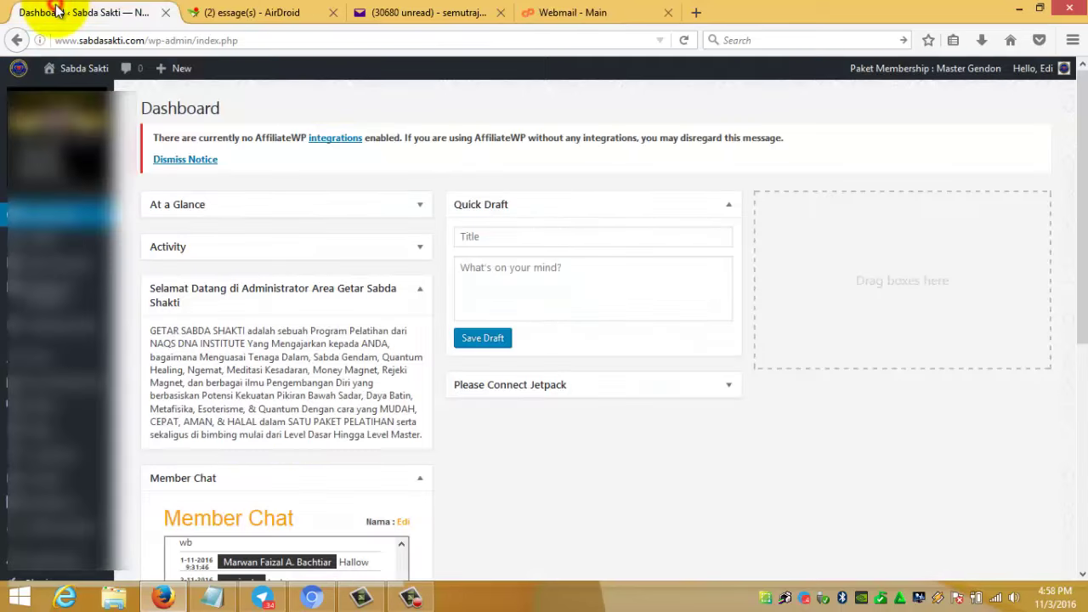
pyautogui.moveTo(51, 404)
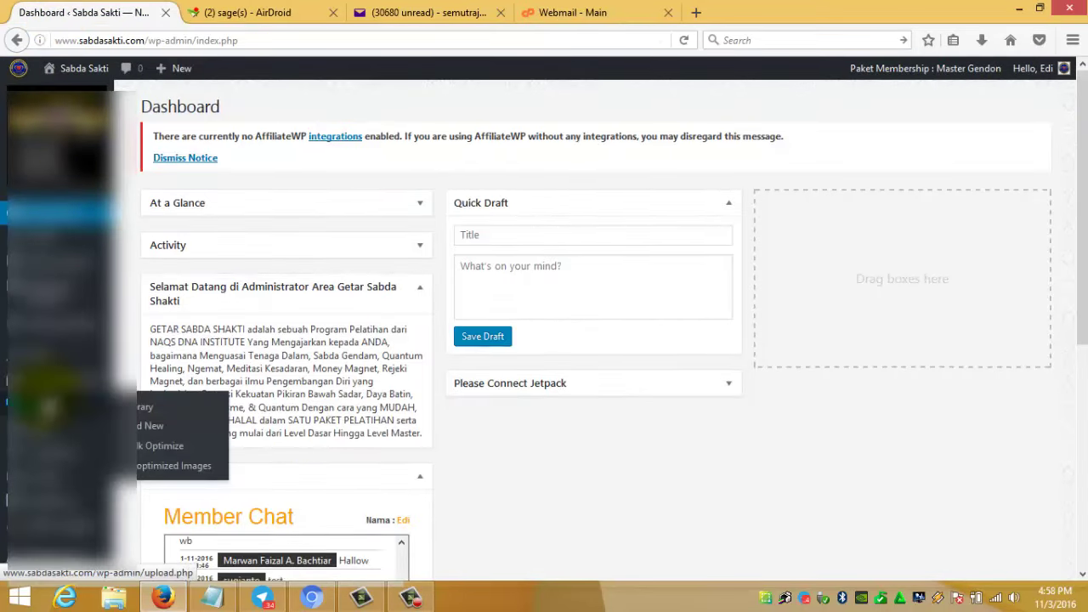
pyautogui.scroll(-3, 51, 403)
pyautogui.scroll(-2, 46, 404)
pyautogui.moveTo(34, 298)
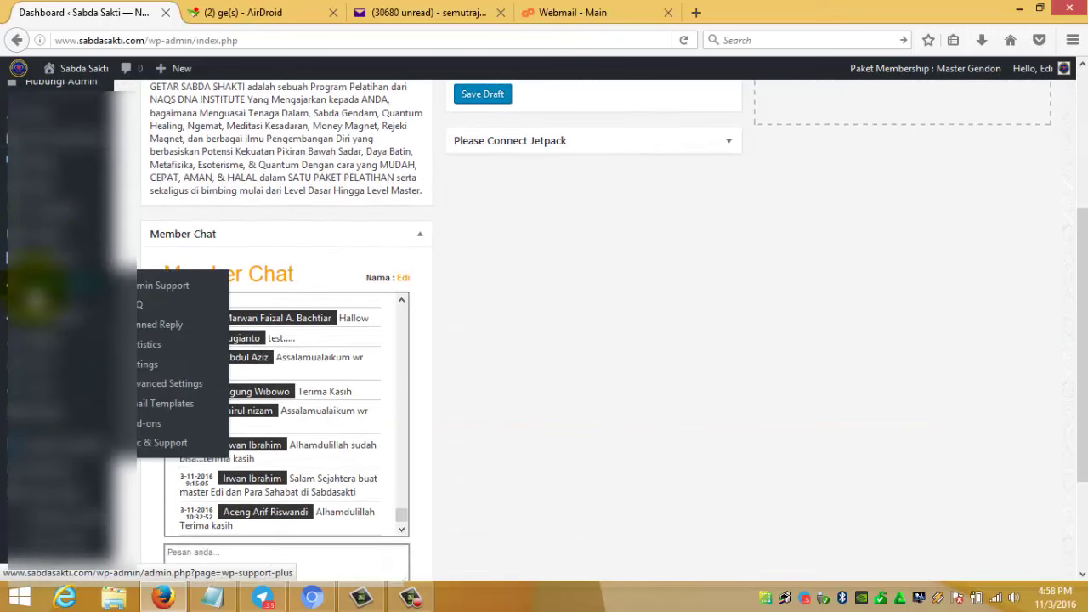
pyautogui.moveTo(51, 426)
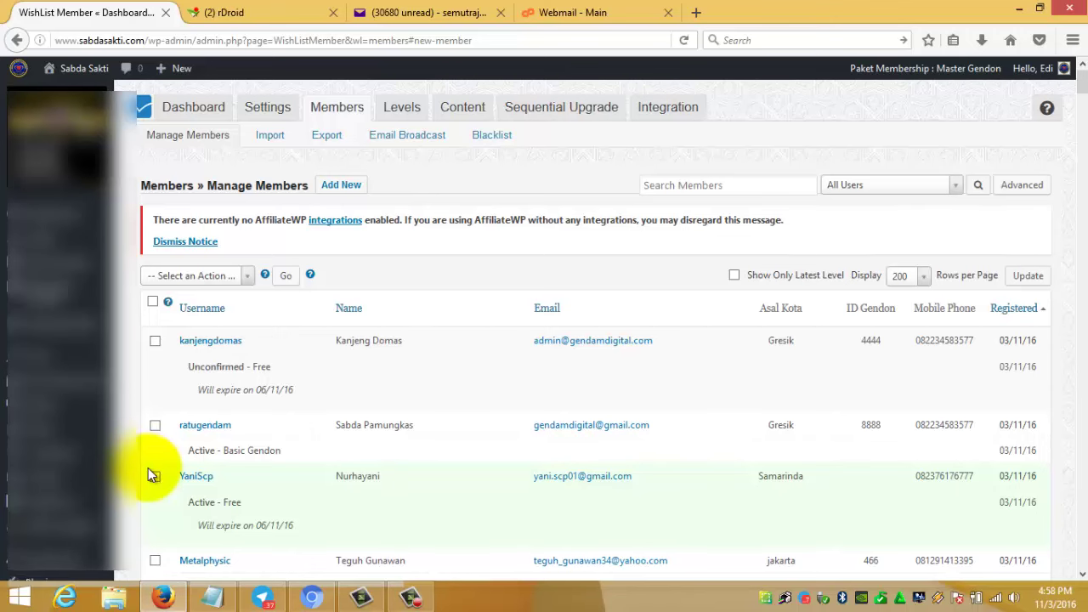
# - View the new member's confirmation page, search the member list, then check Yahoo and Webmail inboxes
pyautogui.scroll(-2, 148, 468)
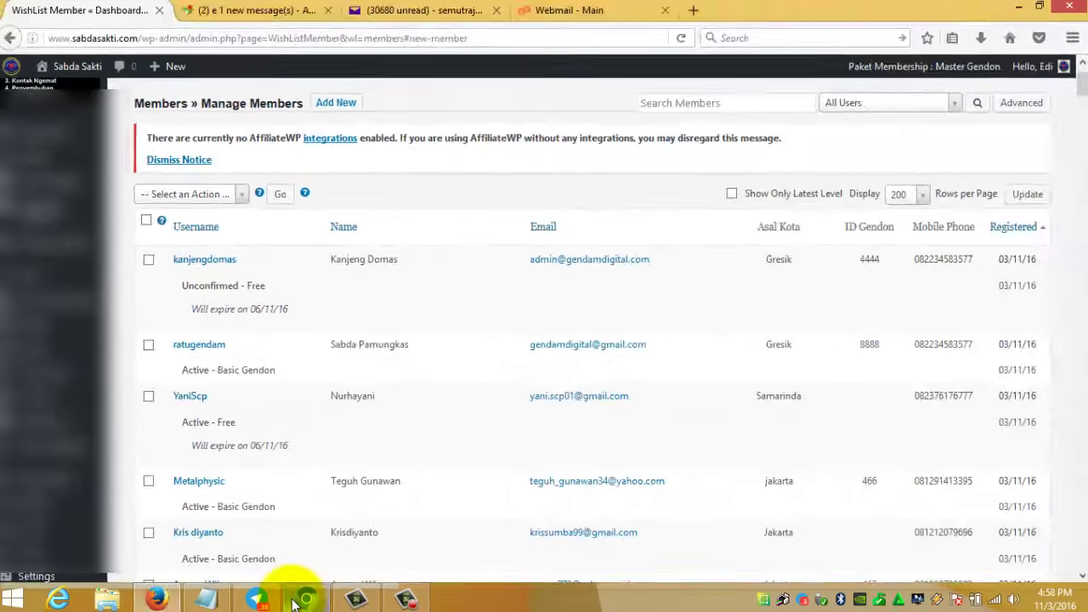
pyautogui.click(303, 597)
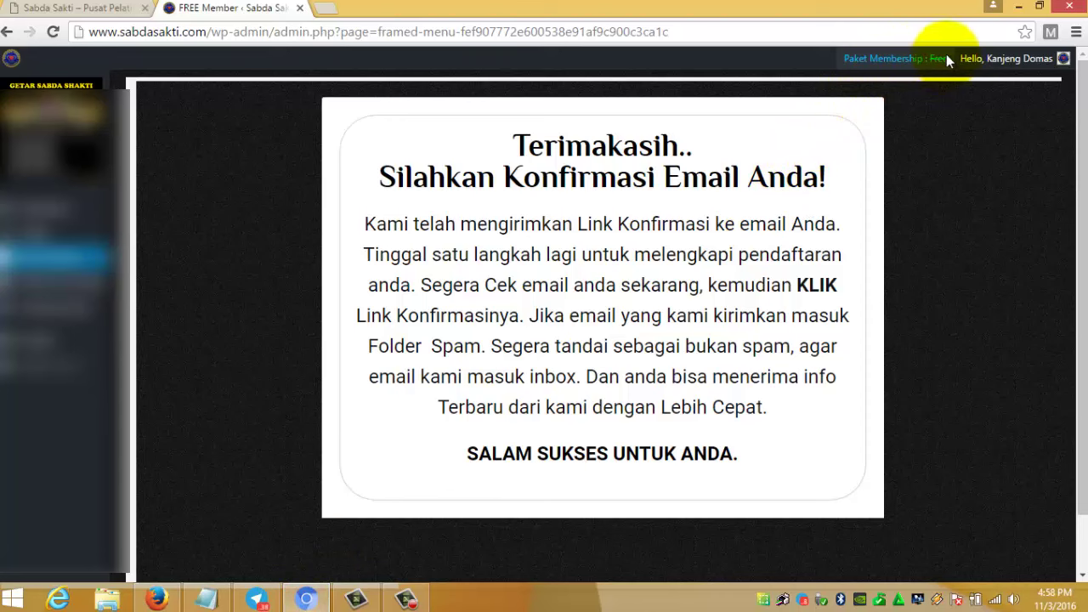
pyautogui.click(157, 599)
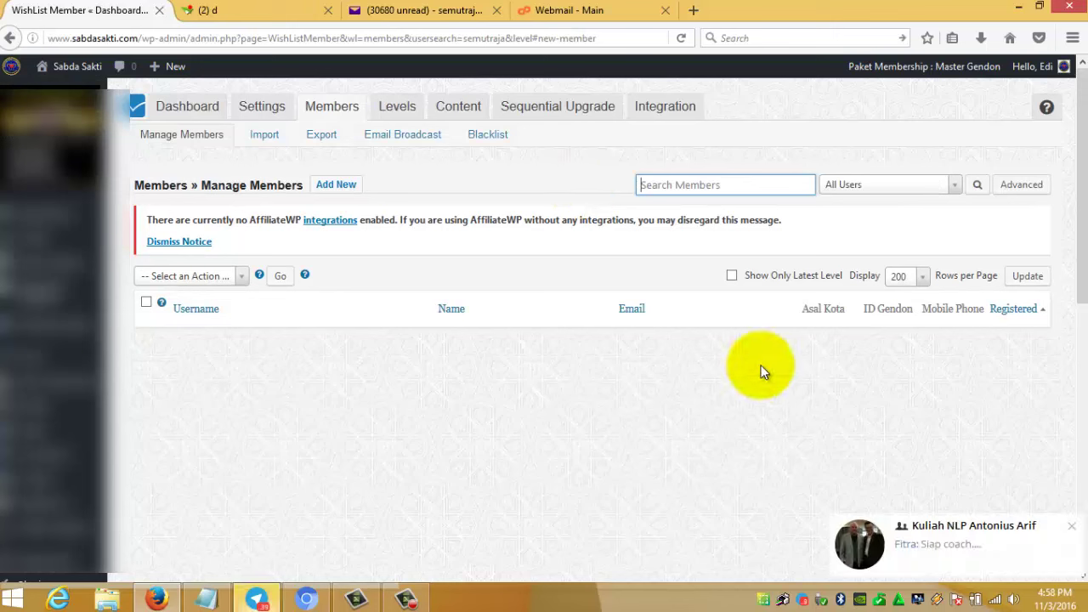
pyautogui.click(976, 186)
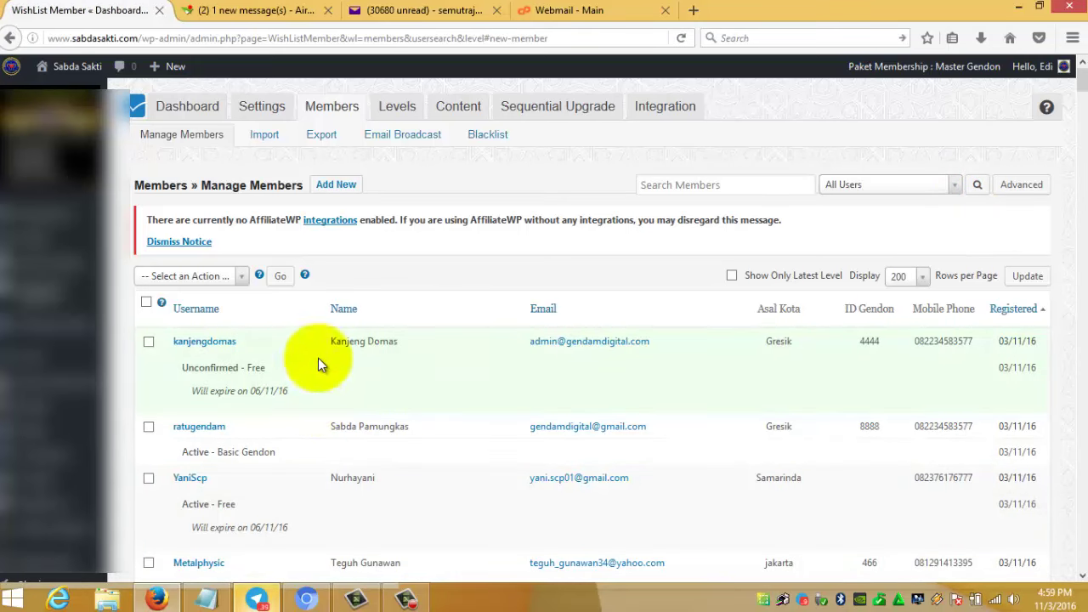
pyautogui.click(416, 10)
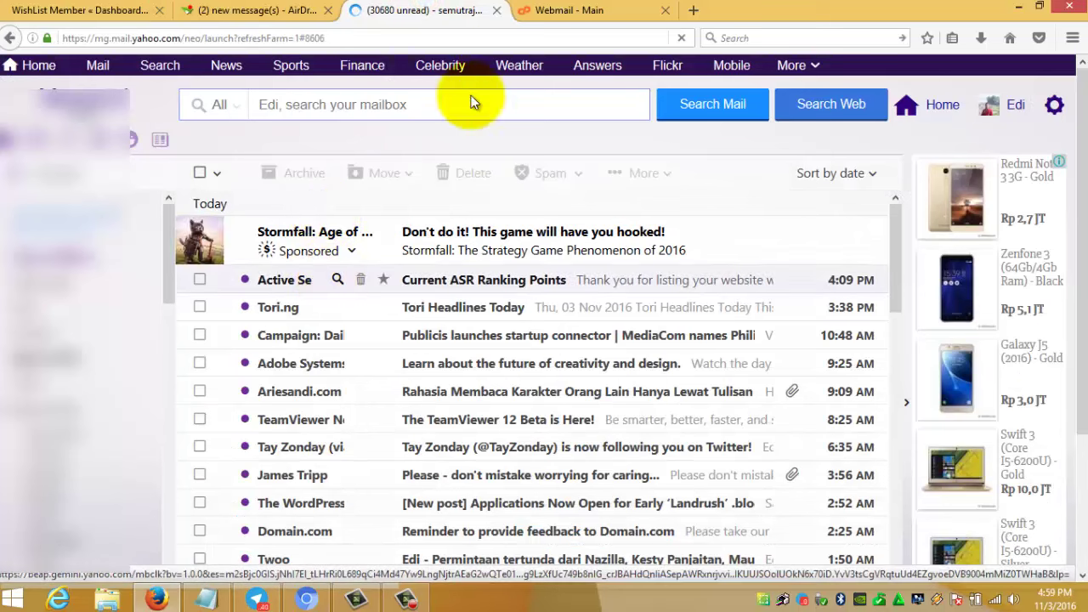
pyautogui.click(551, 12)
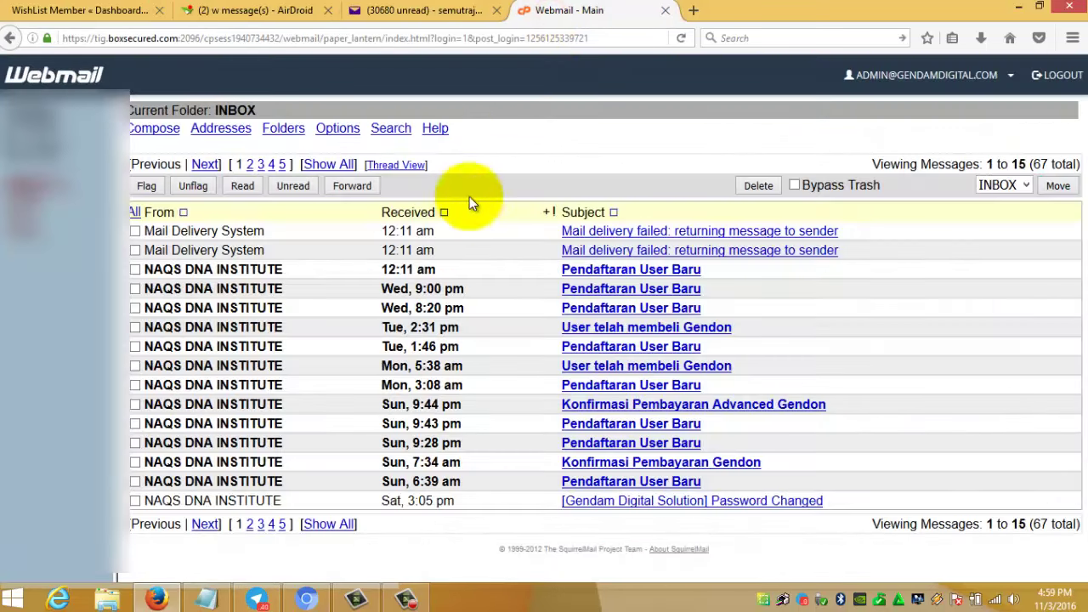
# - Glance at the Telegram group, then return to the Manage Members list showing the Unconfirmed Free registrant
pyautogui.click(51, 10)
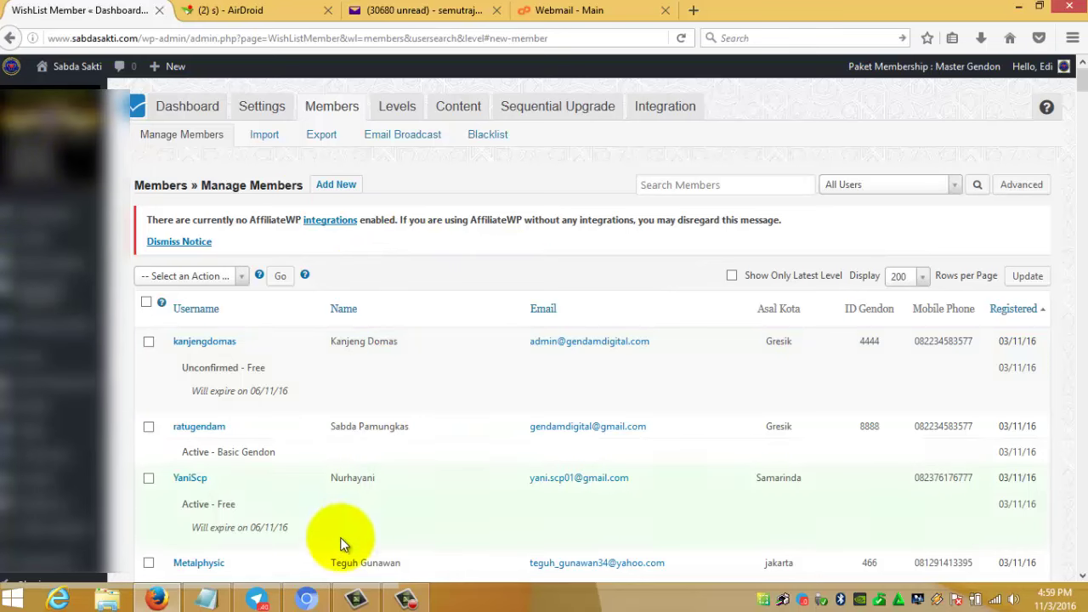
pyautogui.click(256, 598)
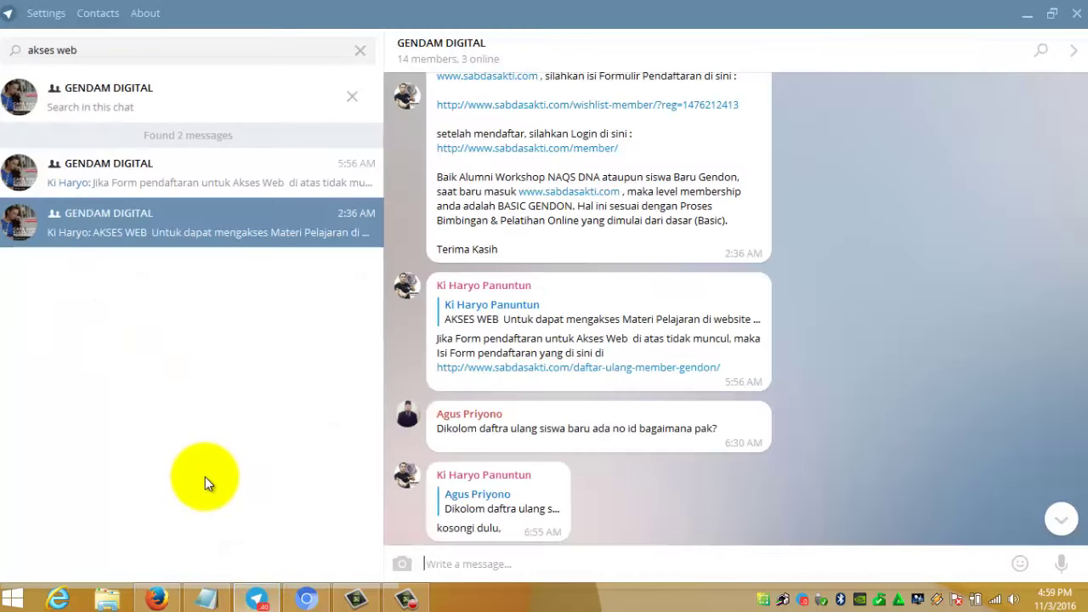
pyautogui.click(170, 597)
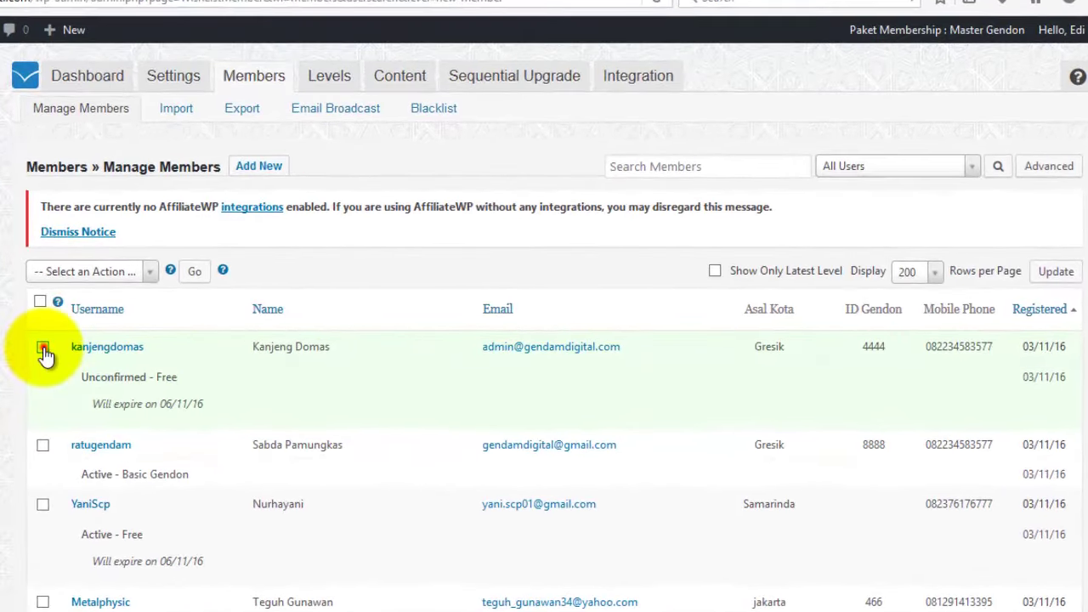
# - Move the newest Unconfirmed Free member to the Basic Gendon level and confirm the change
pyautogui.click(43, 348)
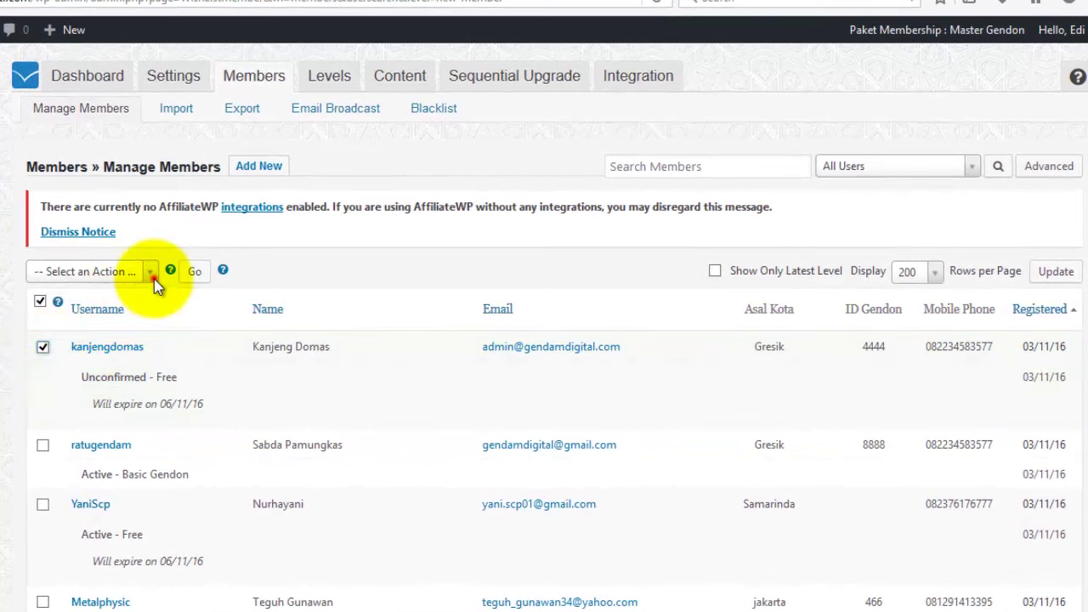
pyautogui.click(154, 279)
pyautogui.click(106, 346)
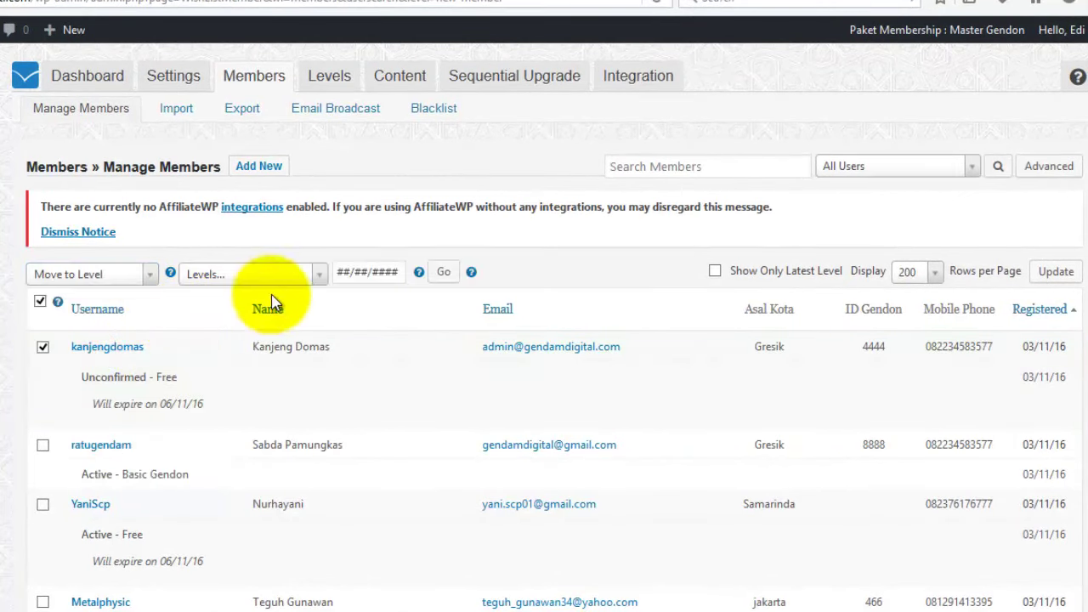
pyautogui.click(321, 279)
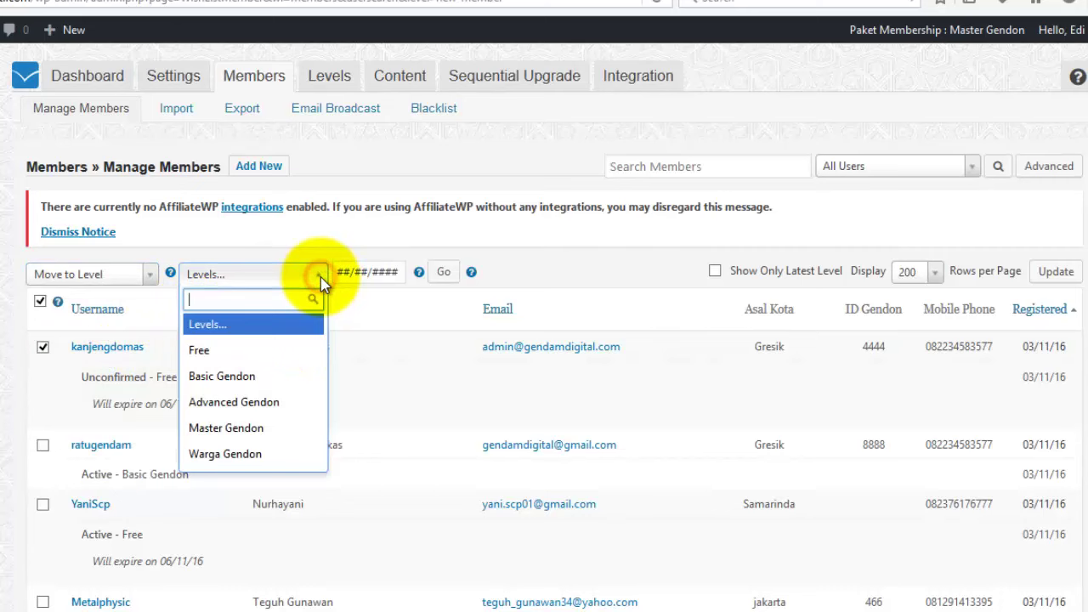
pyautogui.click(227, 376)
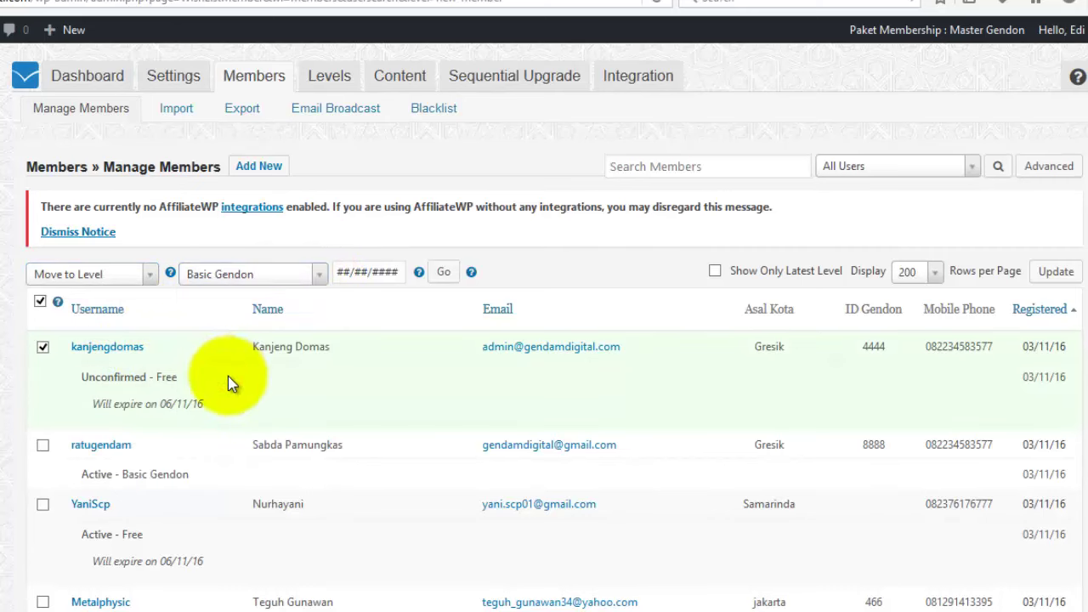
pyautogui.click(448, 274)
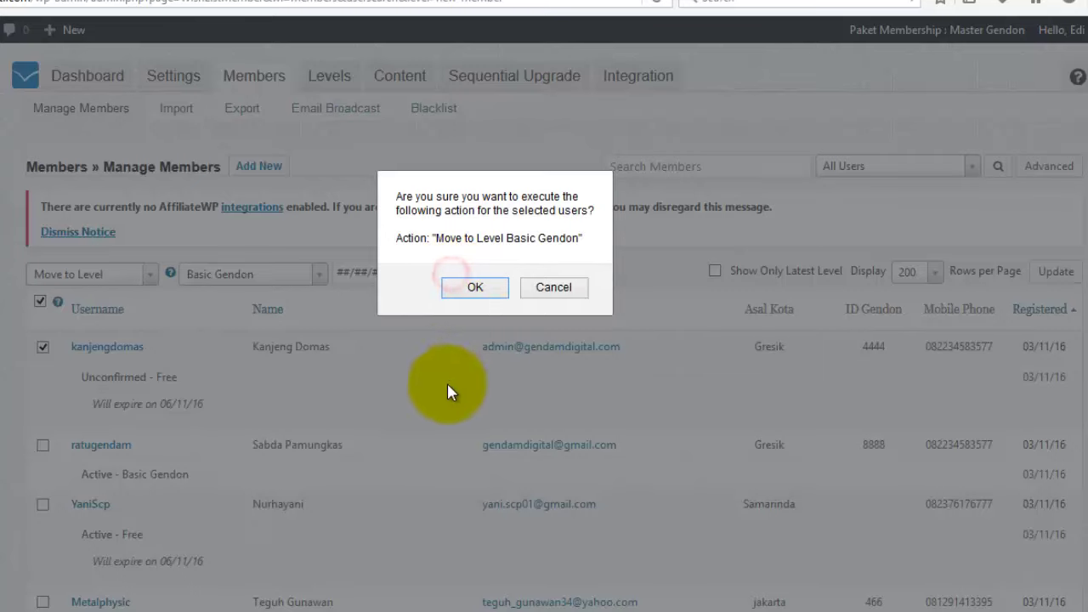
pyautogui.click(477, 289)
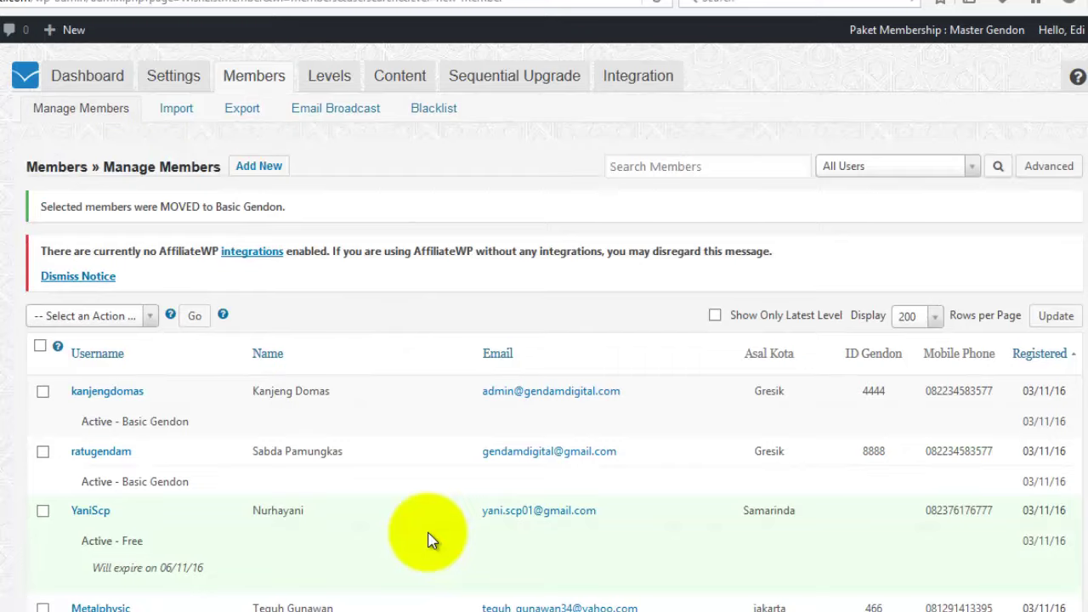
pyautogui.scroll(-2, 432, 540)
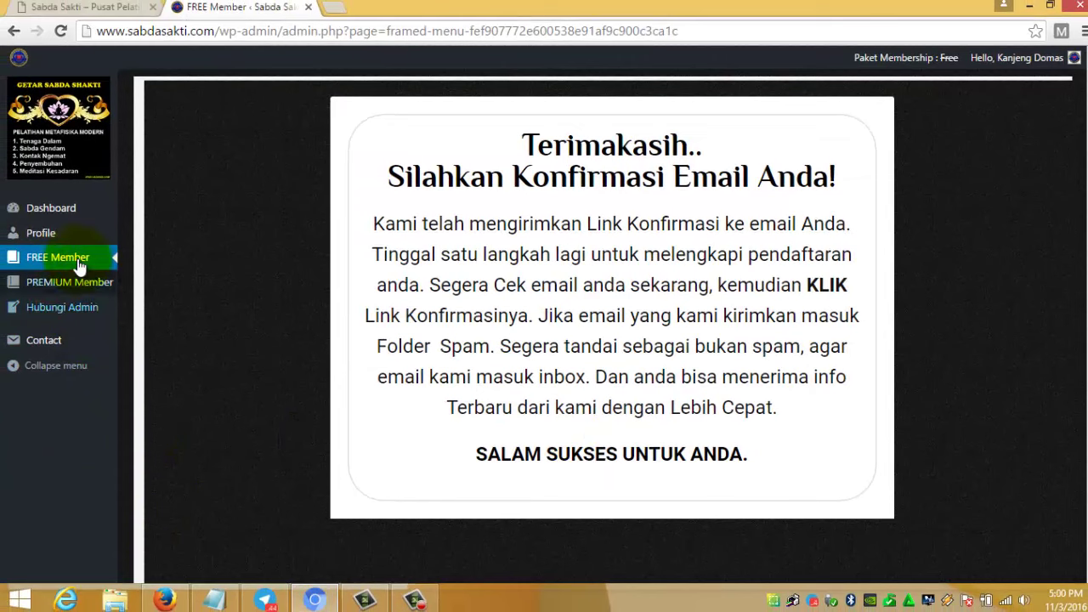
# - Reload the member Dashboard and collapse the Video Tutorial Paket Affiliasi and Member Chat panels
pyautogui.click(54, 208)
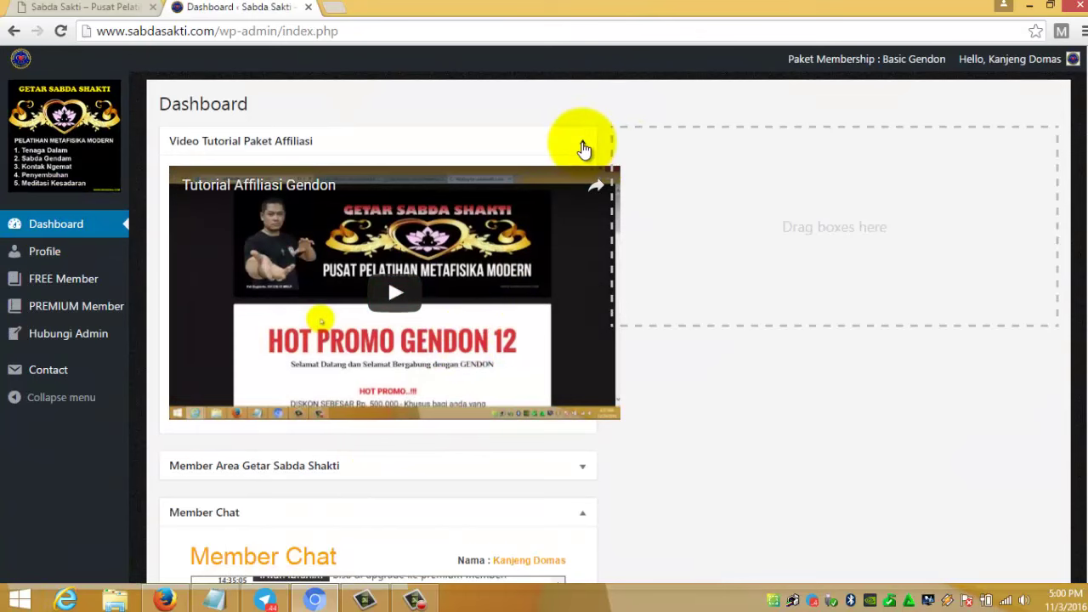
pyautogui.scroll(-3, 311, 472)
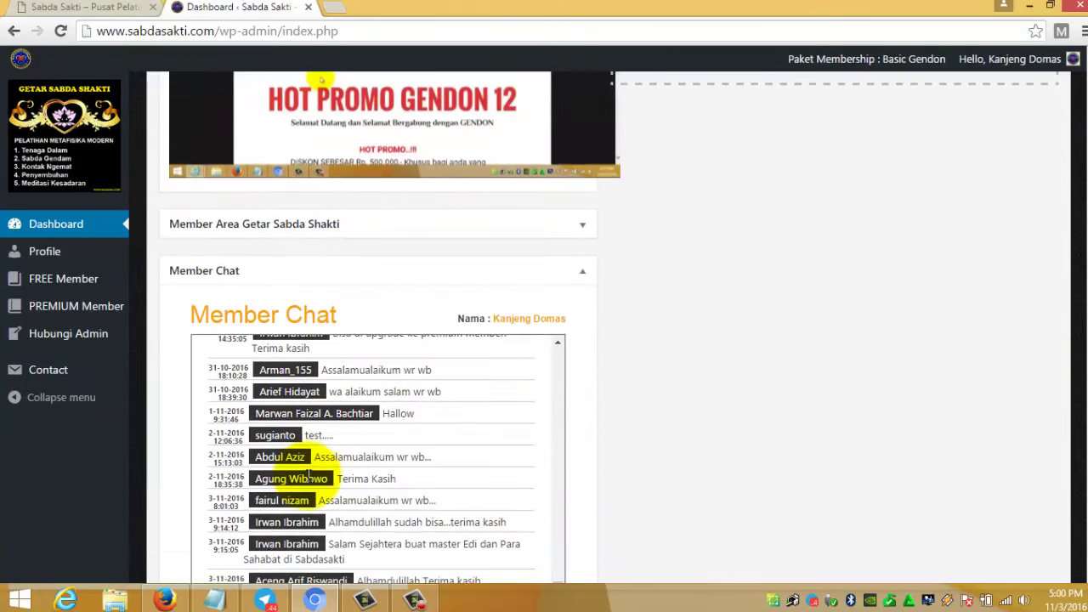
pyautogui.scroll(-2, 309, 473)
pyautogui.scroll(3, 382, 357)
pyautogui.scroll(2, 460, 310)
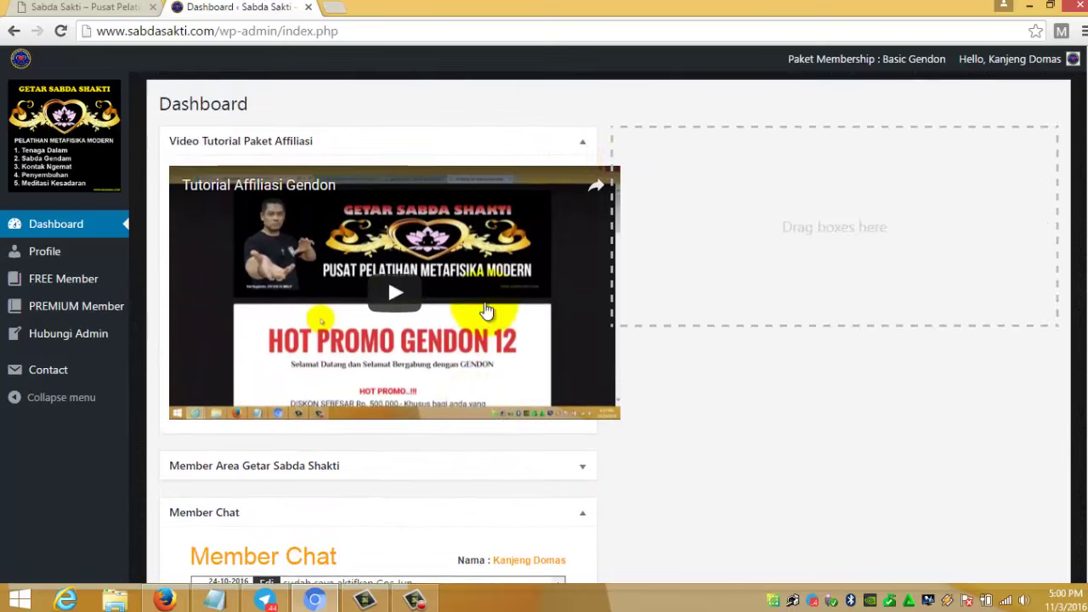
pyautogui.click(582, 141)
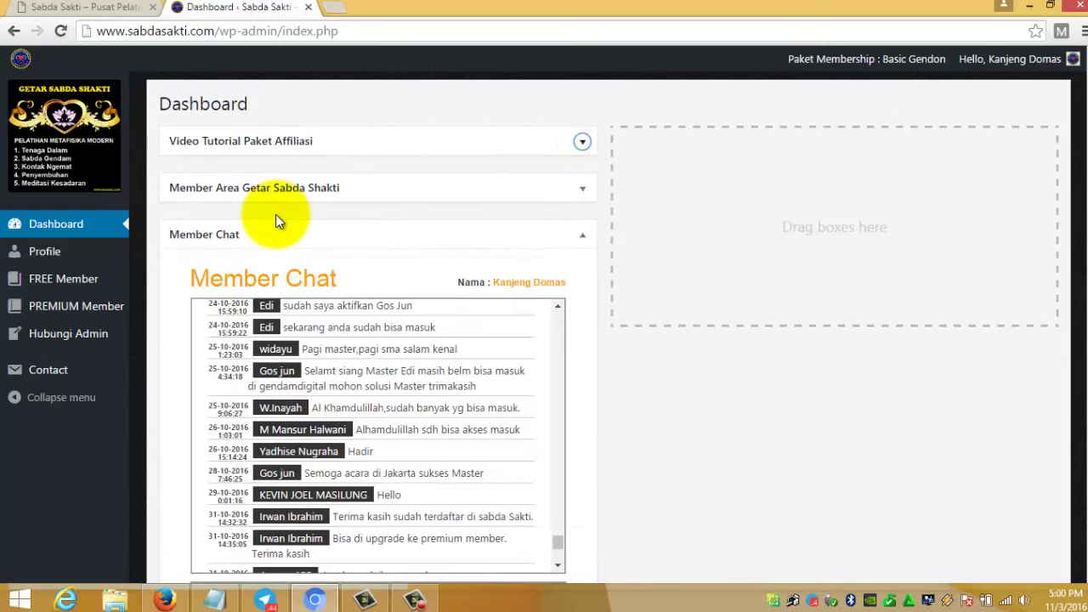
pyautogui.click(584, 236)
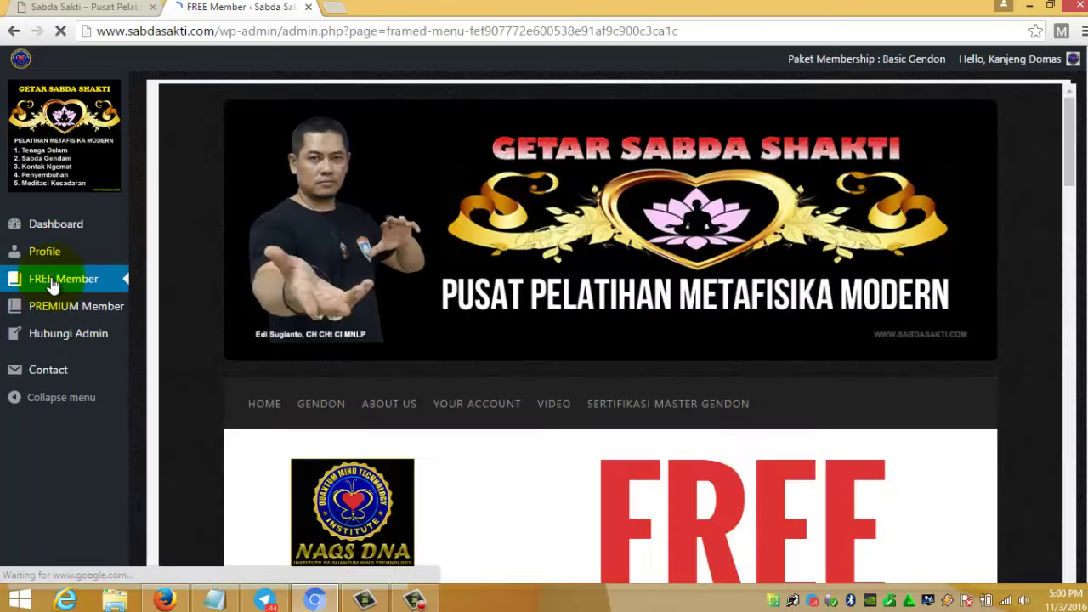
pyautogui.scroll(-10, 704, 451)
pyautogui.scroll(-5, 705, 421)
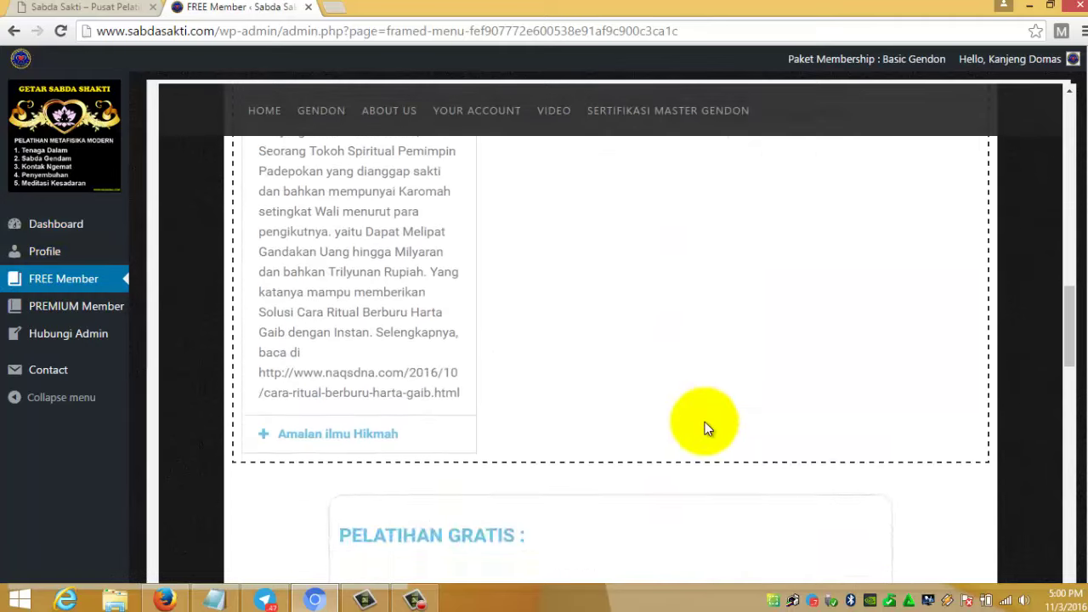
pyautogui.scroll(15, 705, 422)
pyautogui.scroll(-15, 705, 422)
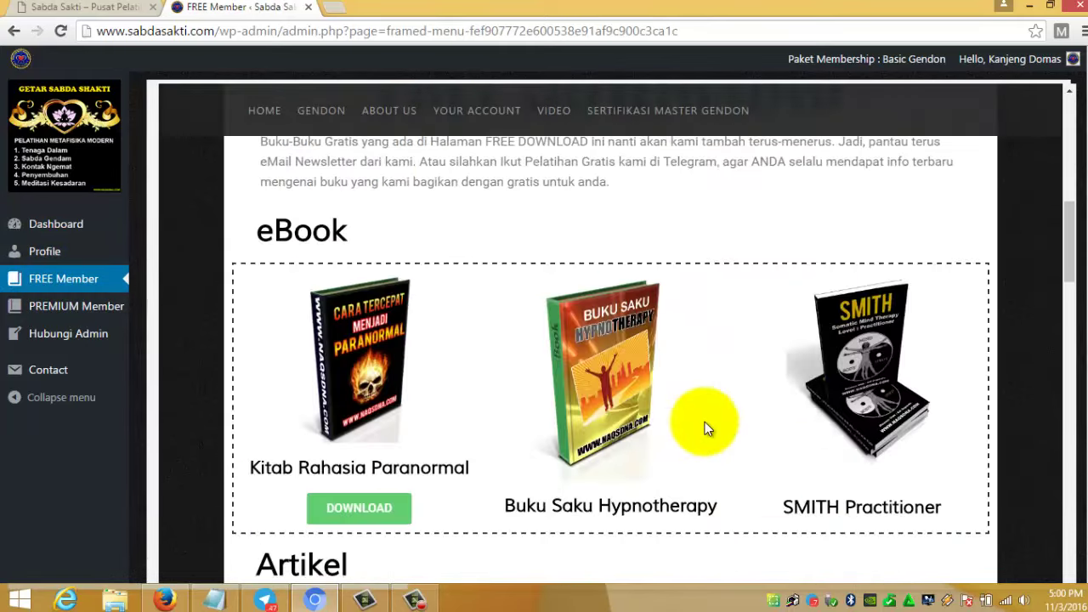
pyautogui.scroll(-5, 705, 421)
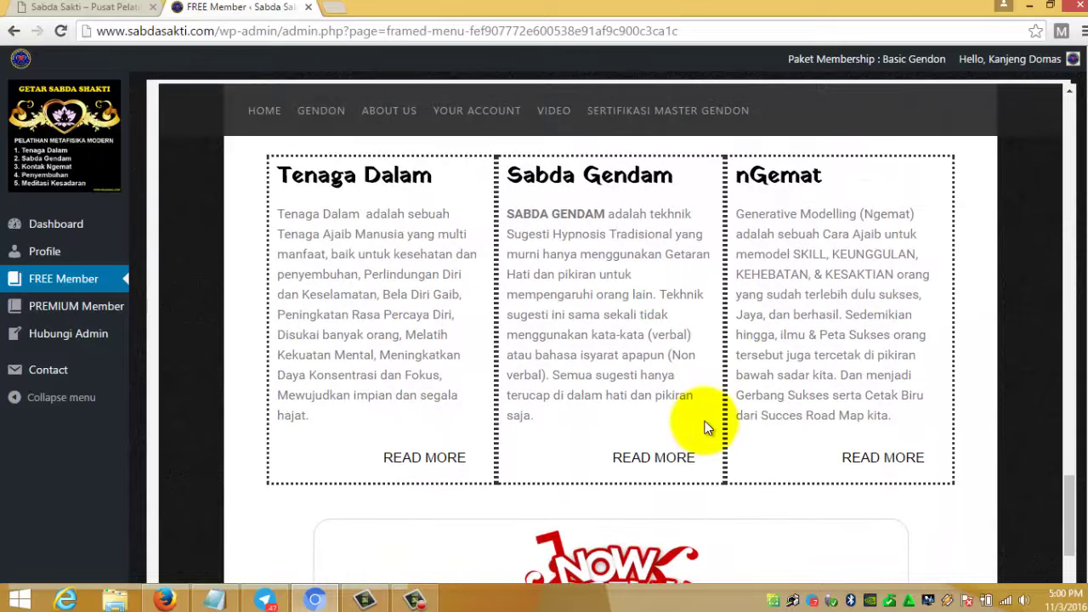
pyautogui.scroll(6, 548, 405)
pyautogui.scroll(15, 548, 405)
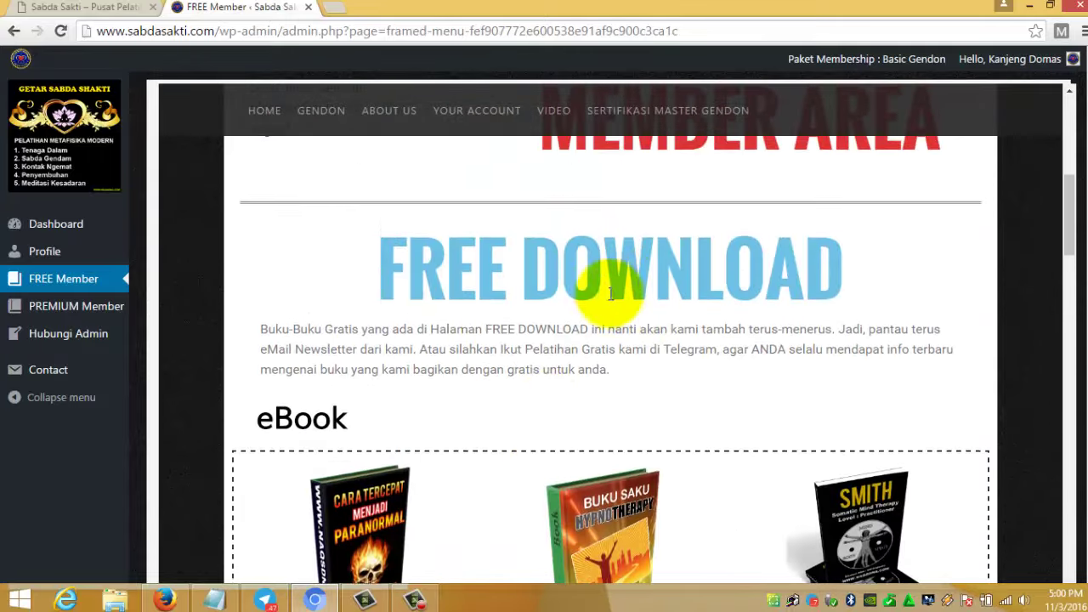
pyautogui.scroll(5, 612, 313)
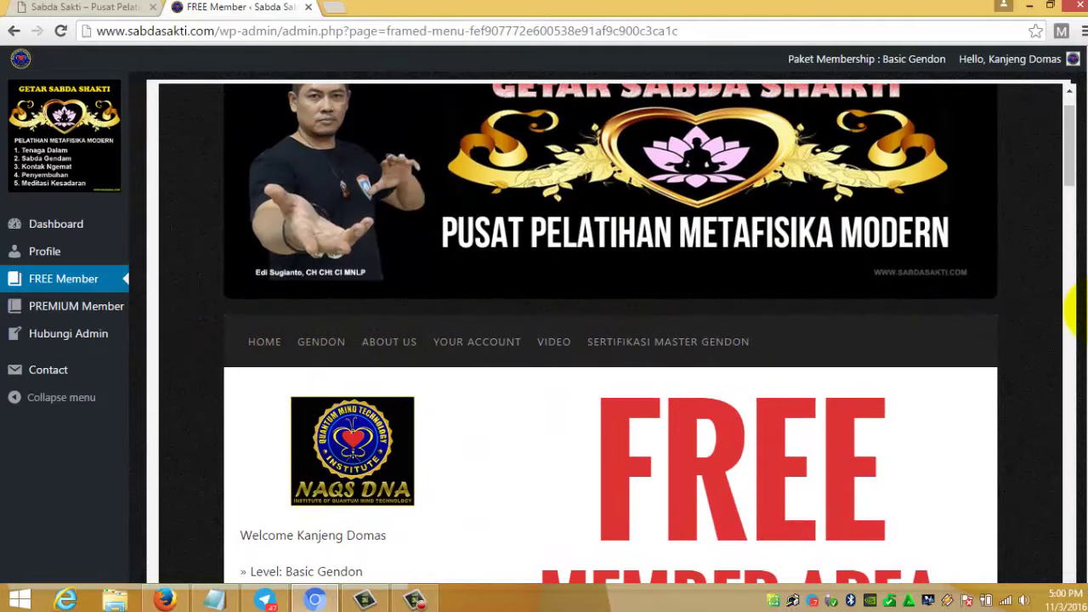
pyautogui.scroll(-7, 745, 286)
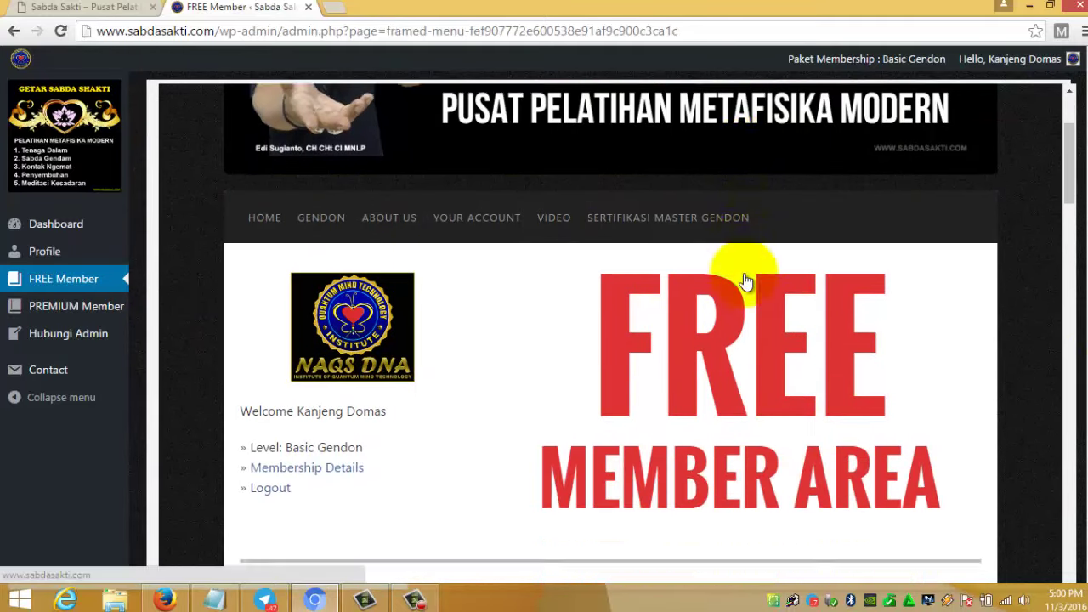
pyautogui.scroll(-4, 661, 405)
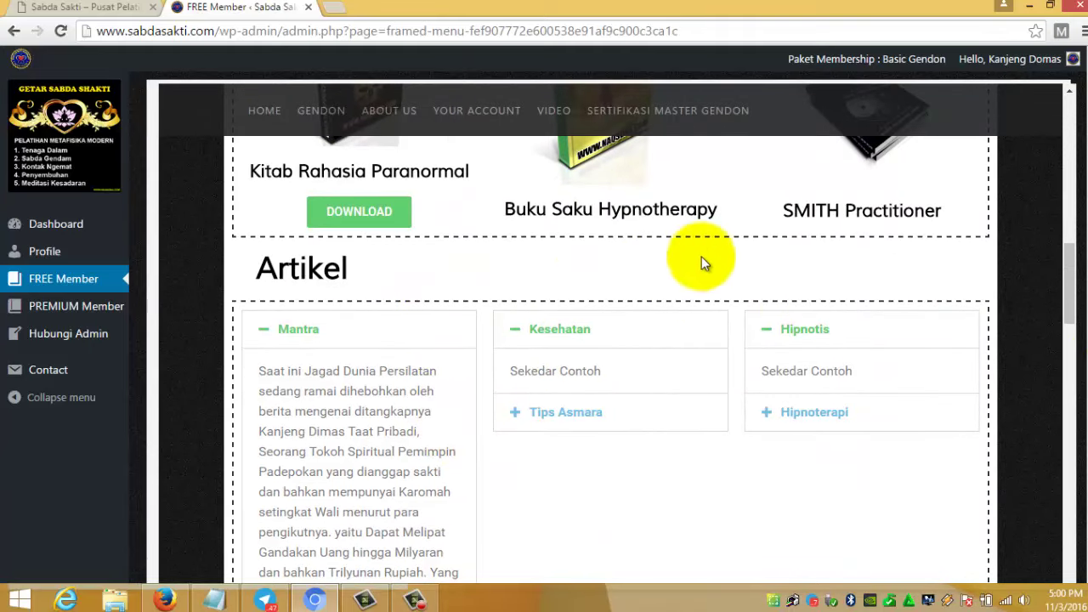
pyautogui.scroll(3, 652, 315)
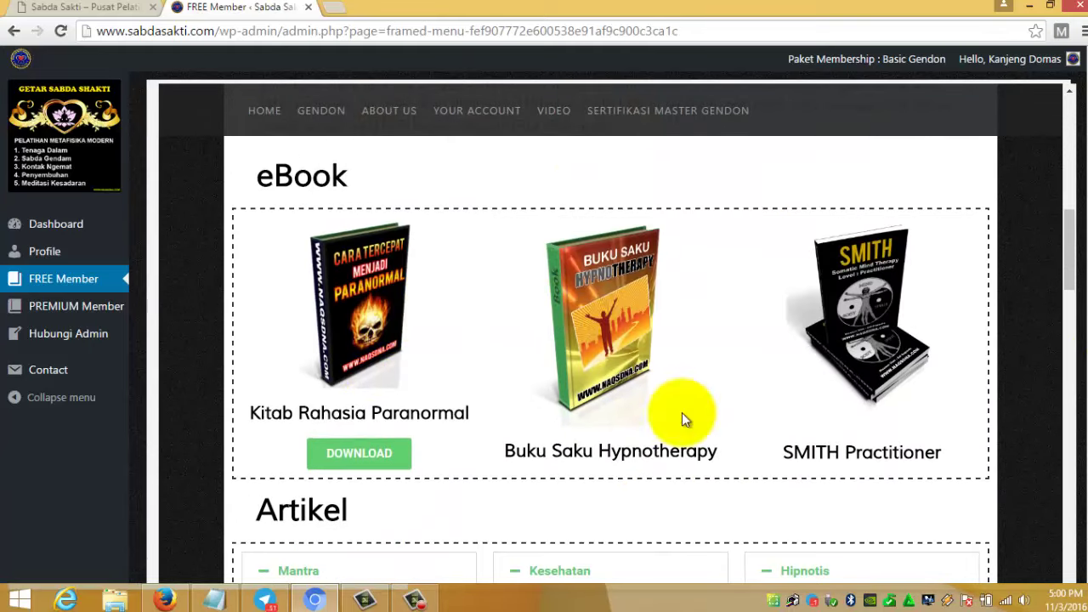
pyautogui.scroll(-8, 814, 395)
pyautogui.scroll(-15, 813, 373)
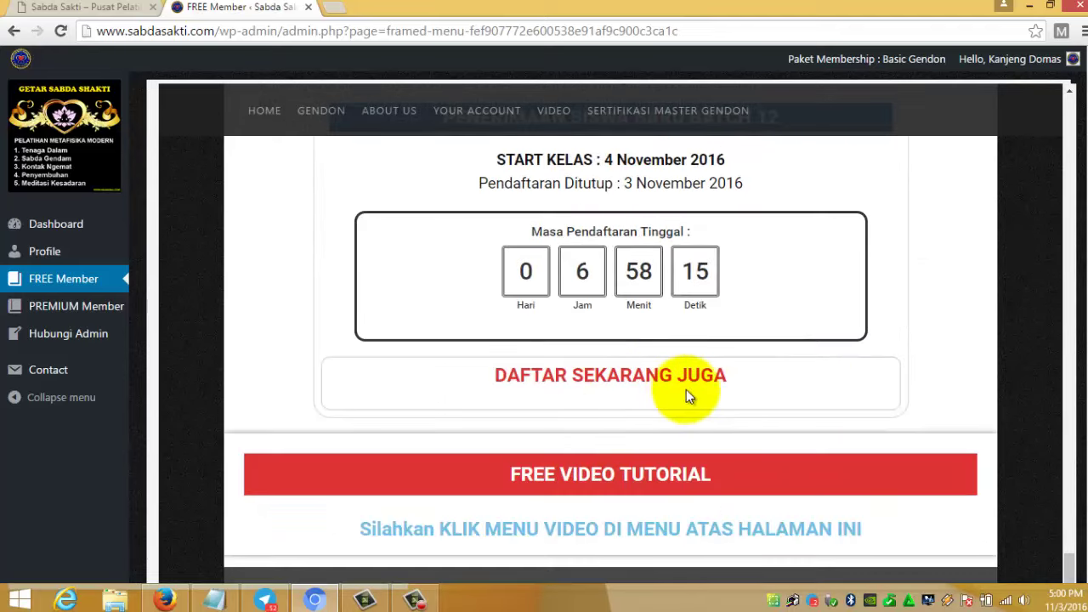
pyautogui.scroll(20, 561, 474)
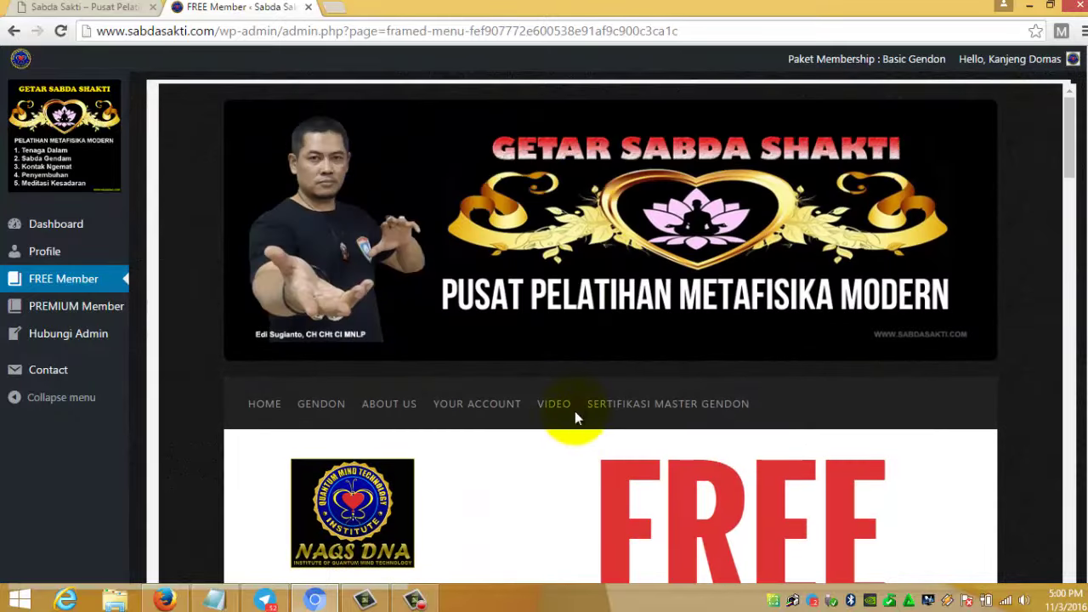
pyautogui.moveTo(556, 407)
pyautogui.scroll(-4, 561, 374)
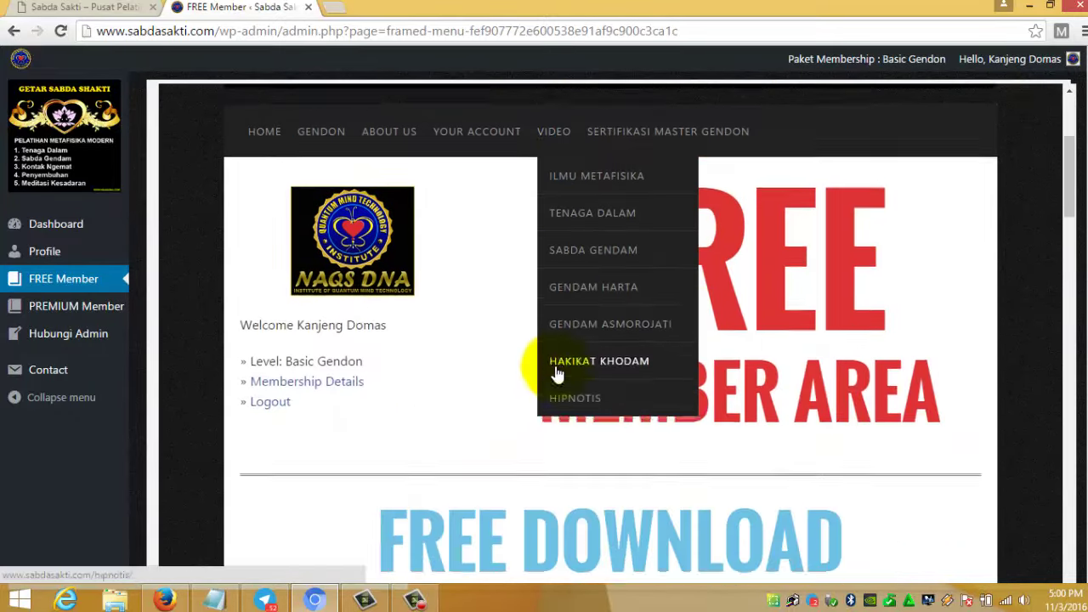
pyautogui.scroll(2, 527, 231)
pyautogui.scroll(1, 549, 243)
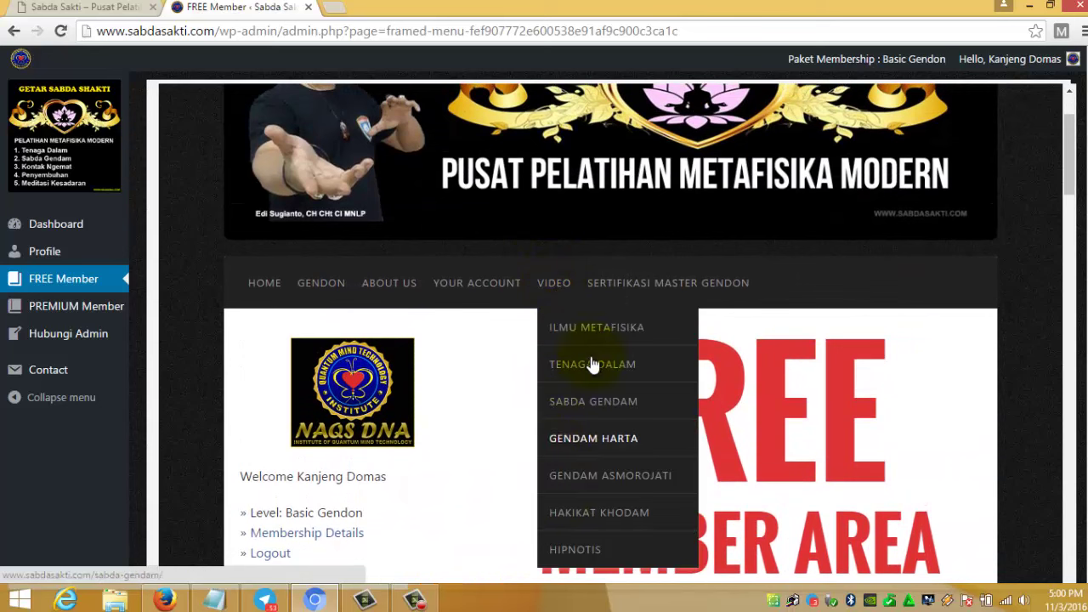
# - Open the PREMIUM Member area and scroll down to the SILIBUS GENDON TERBARU syllabus
pyautogui.click(44, 317)
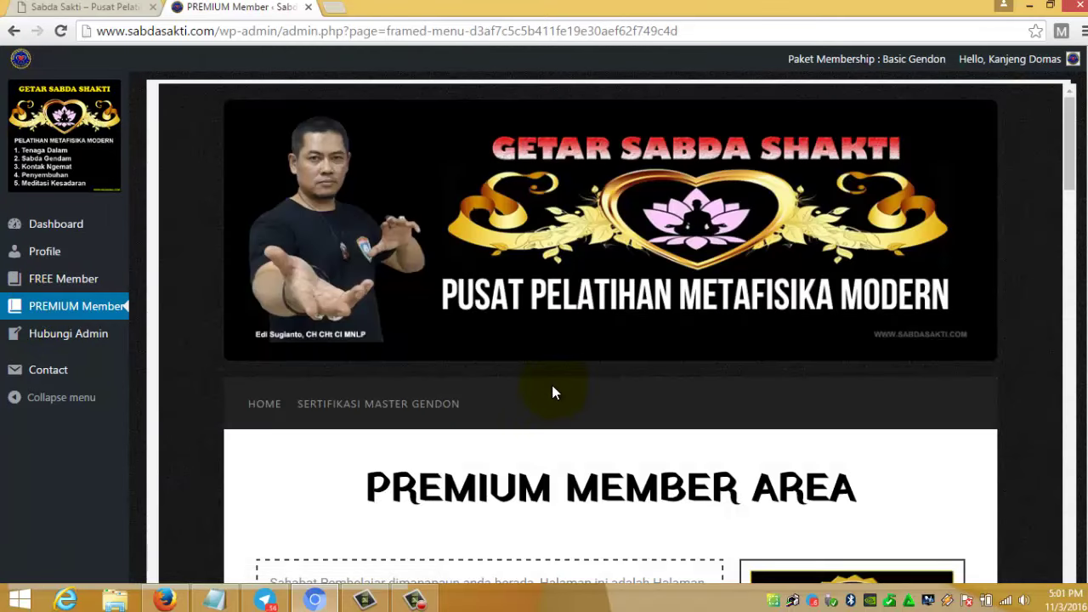
pyautogui.scroll(-9, 553, 393)
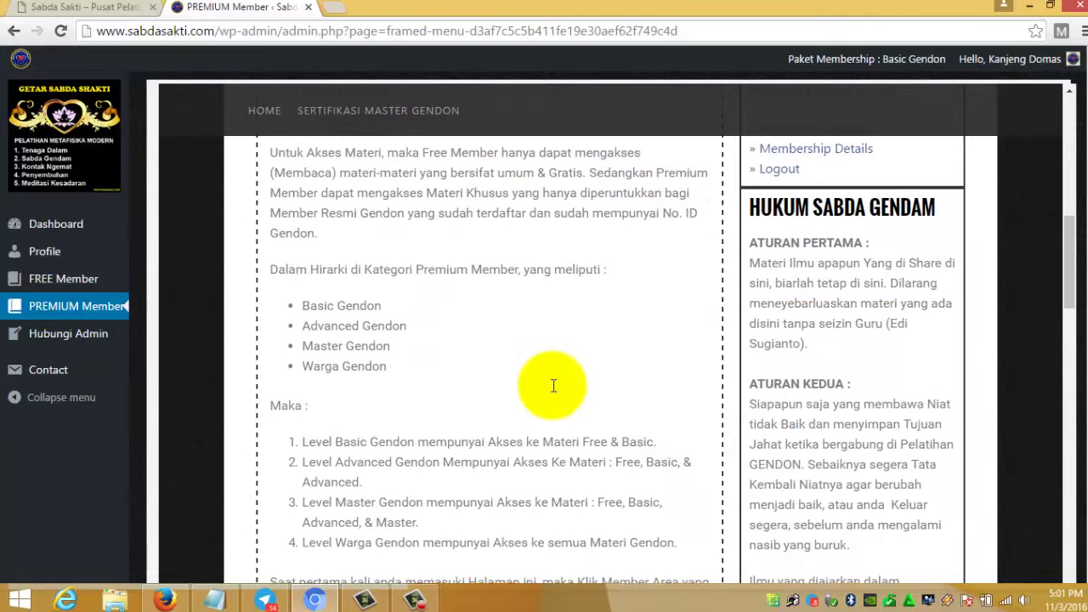
pyautogui.scroll(10, 553, 386)
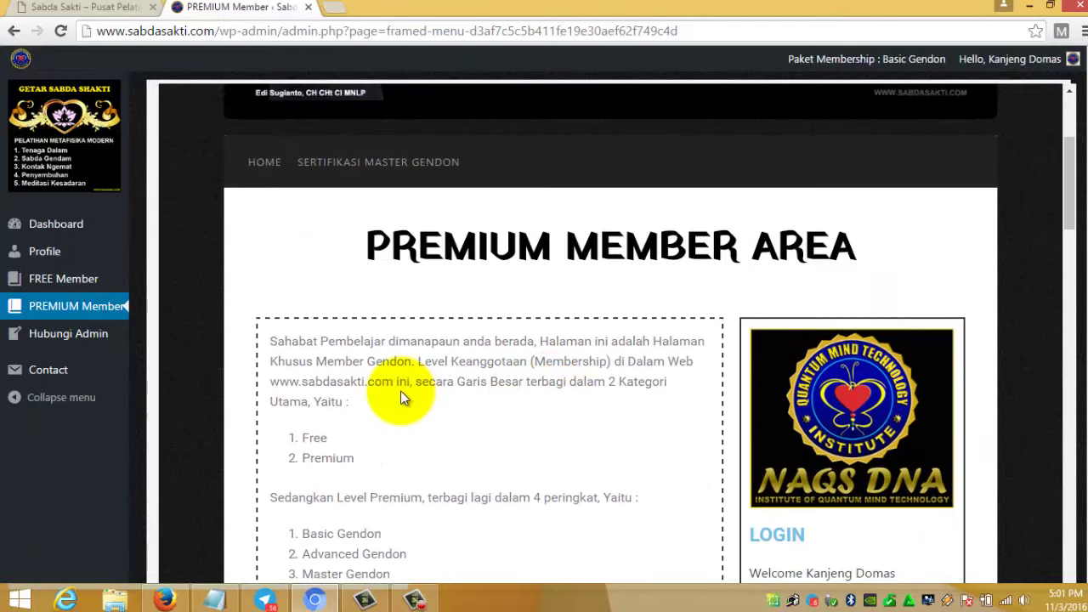
pyautogui.scroll(-9, 403, 397)
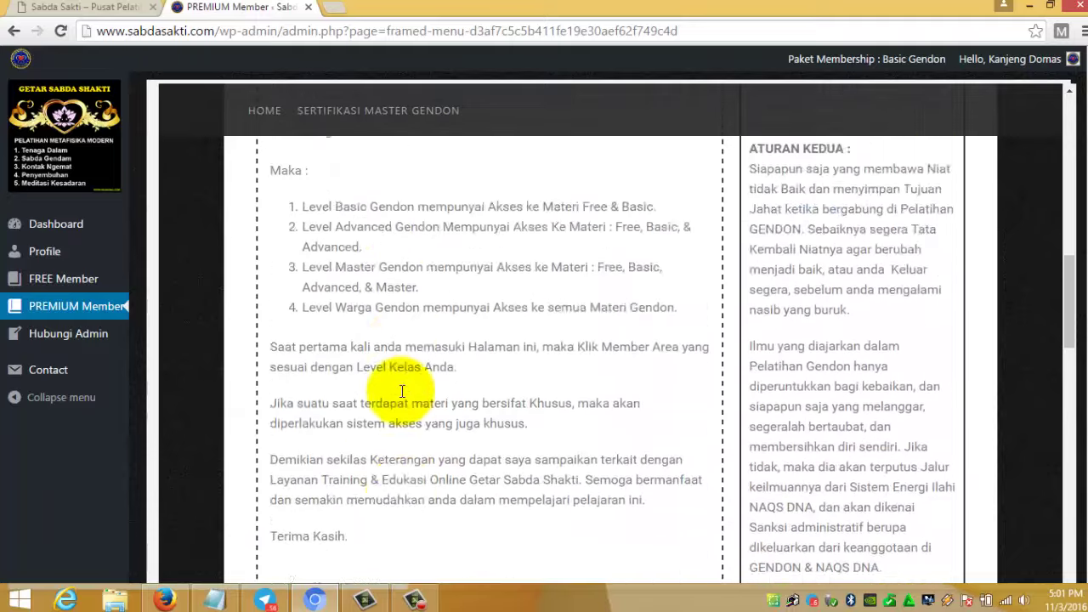
pyautogui.scroll(-4, 402, 397)
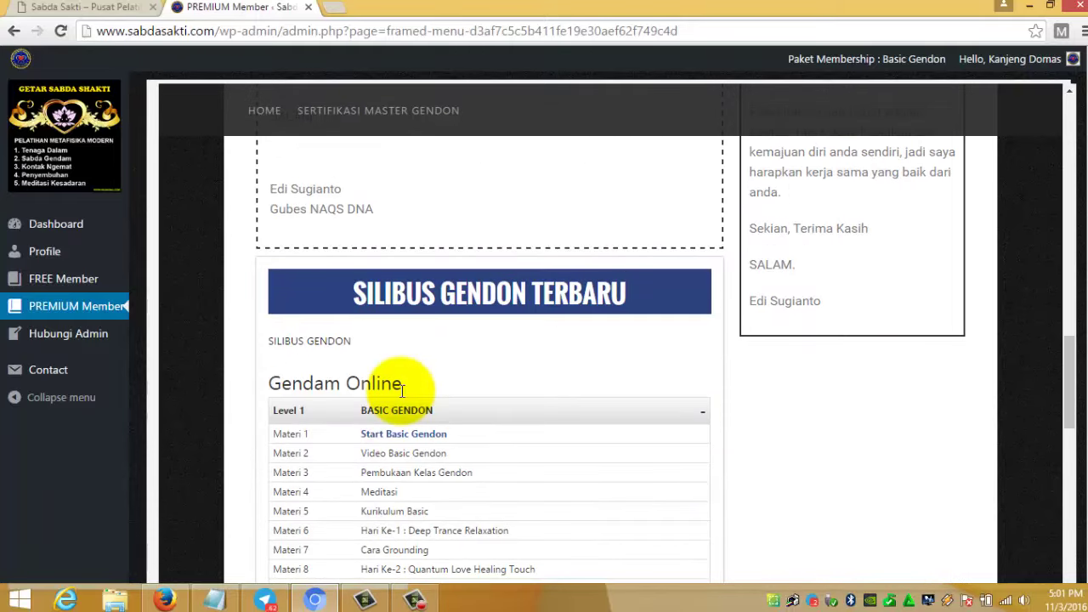
pyautogui.scroll(-3, 403, 390)
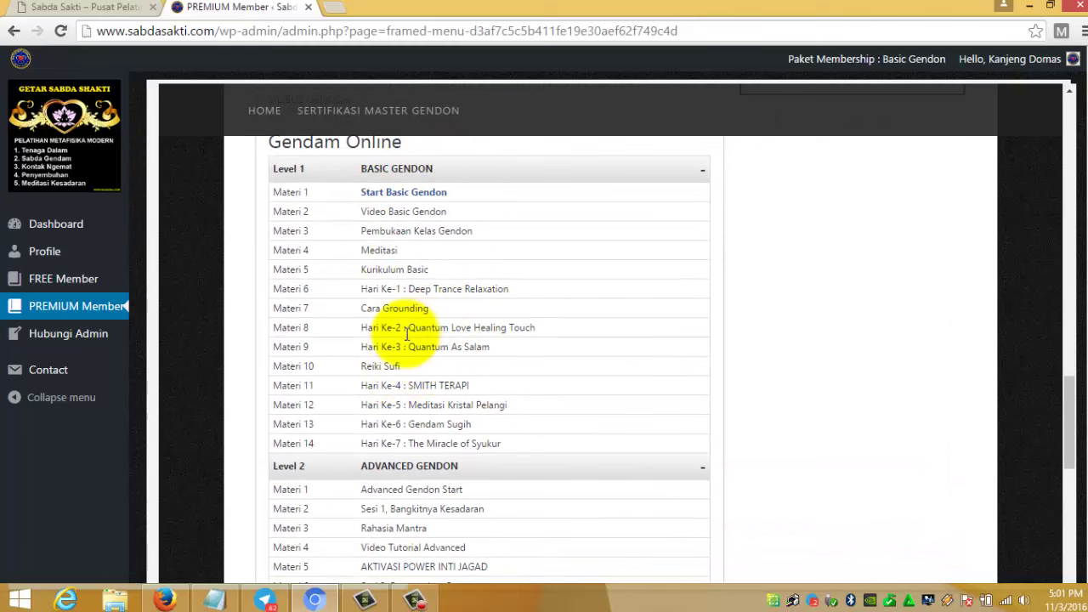
pyautogui.scroll(3, 404, 335)
pyautogui.scroll(-1, 404, 335)
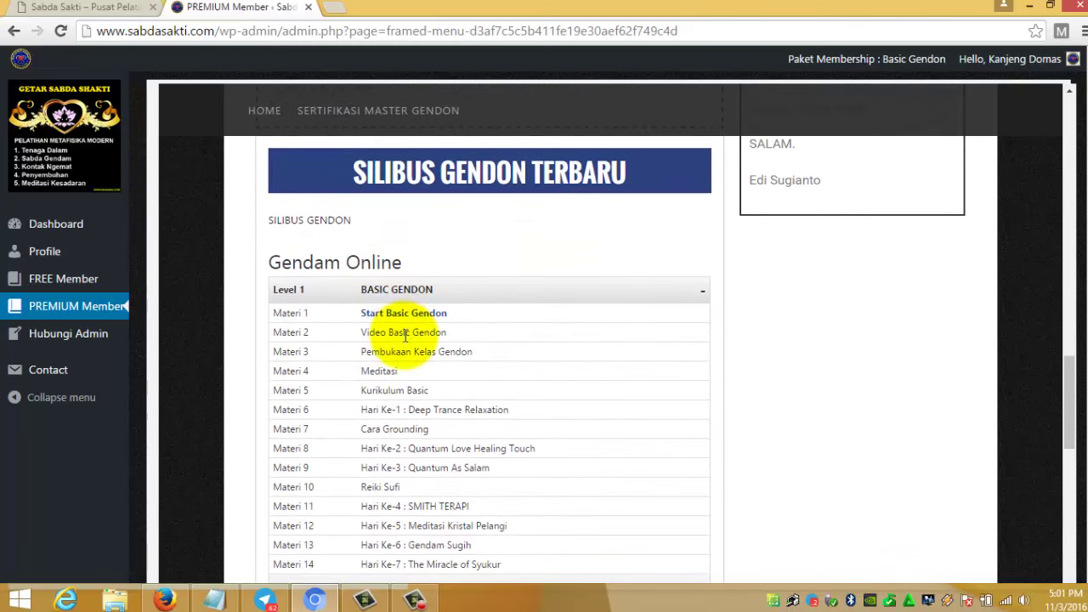
pyautogui.scroll(3, 400, 331)
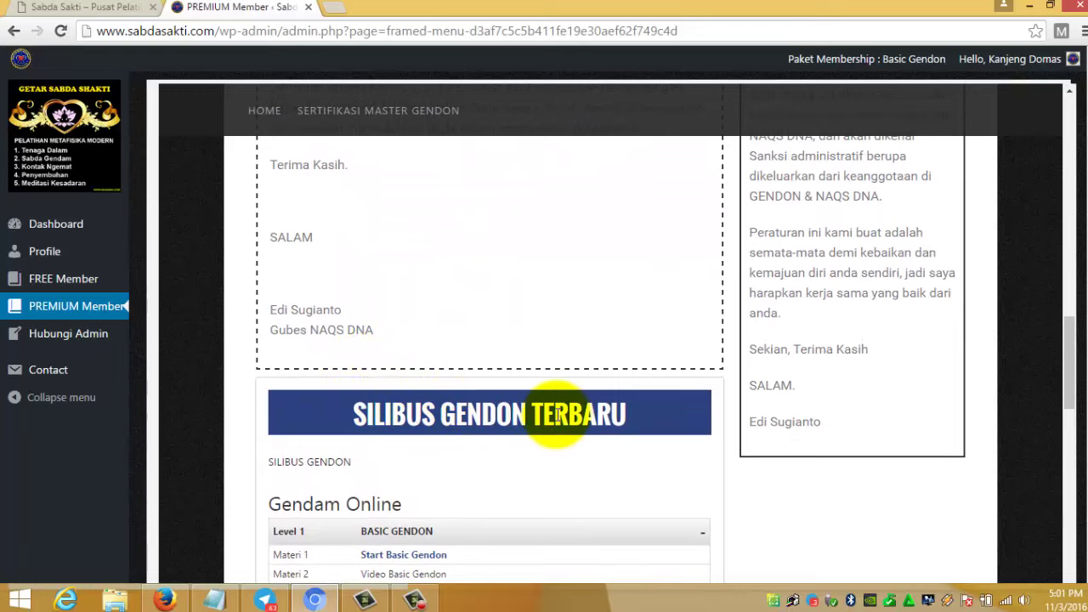
pyautogui.scroll(-2, 555, 415)
pyautogui.scroll(-1, 555, 414)
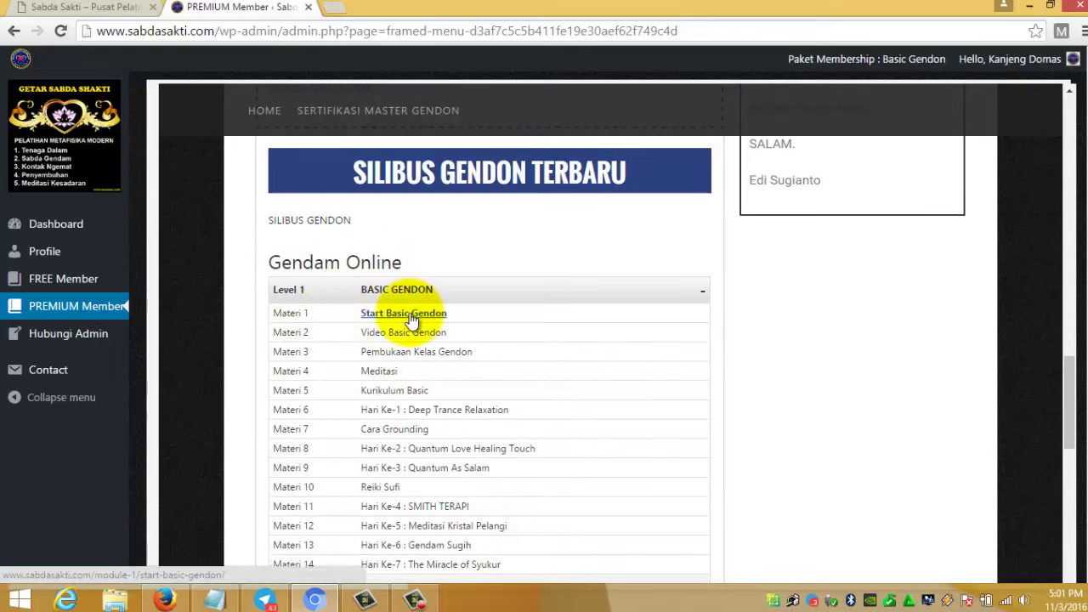
pyautogui.scroll(-1, 413, 319)
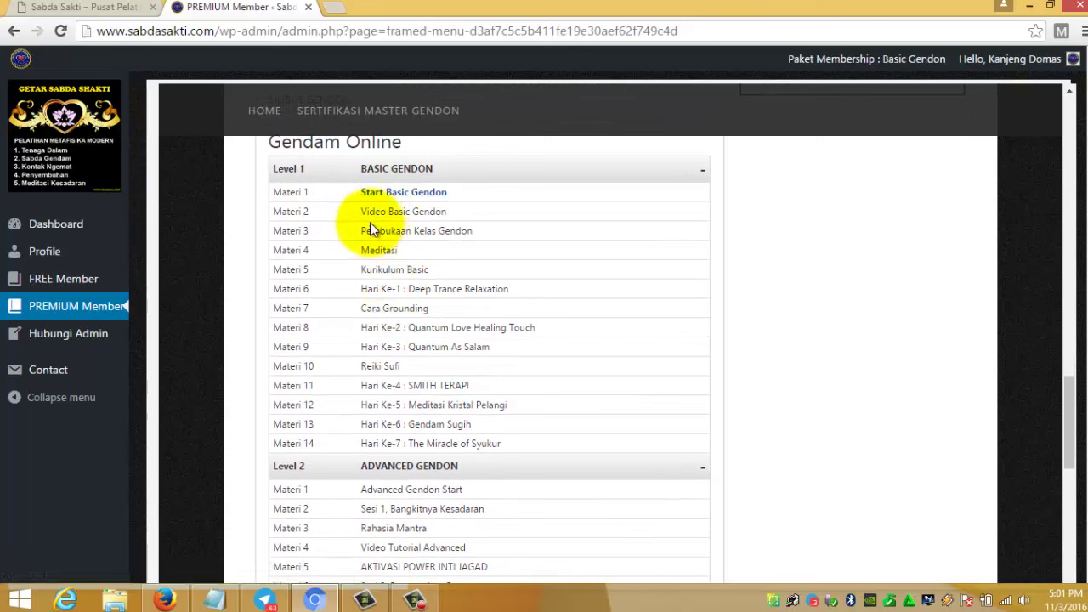
# - Try the Start Basic Gendon lesson, then bring up link options for ADVANCED MEMBER AREA
pyautogui.click(397, 196)
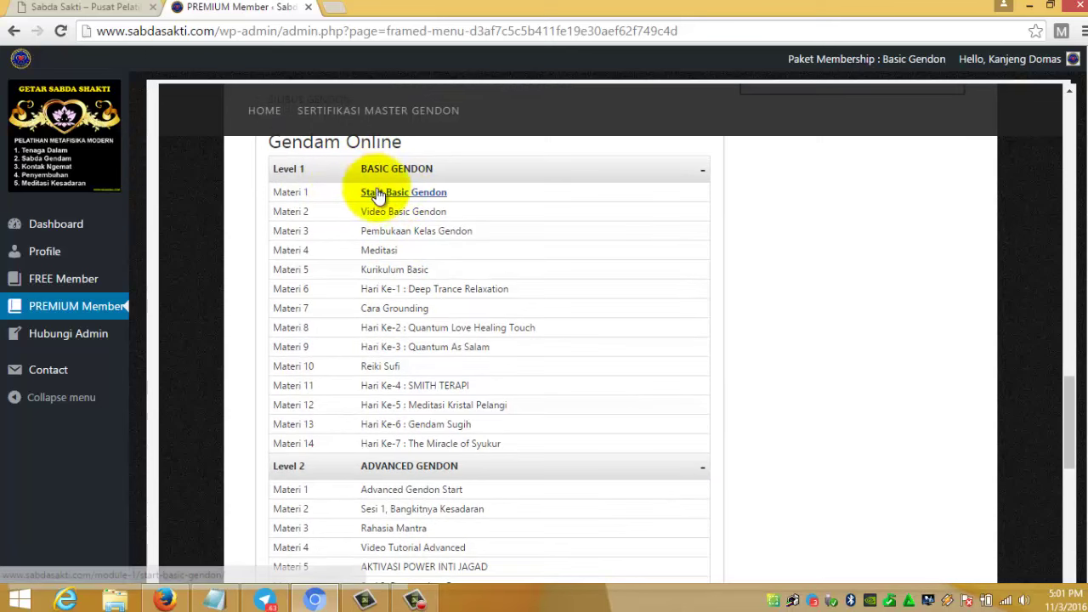
pyautogui.moveTo(382, 246); pyautogui.dragTo(413, 309)
pyautogui.click(403, 323)
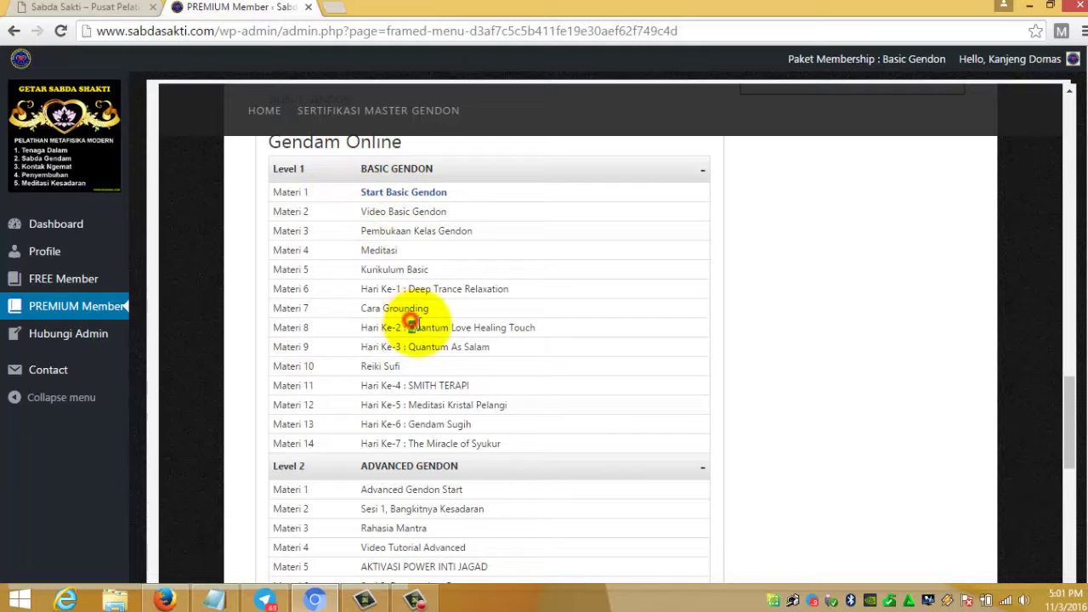
pyautogui.scroll(-5, 422, 330)
pyautogui.scroll(-3, 422, 330)
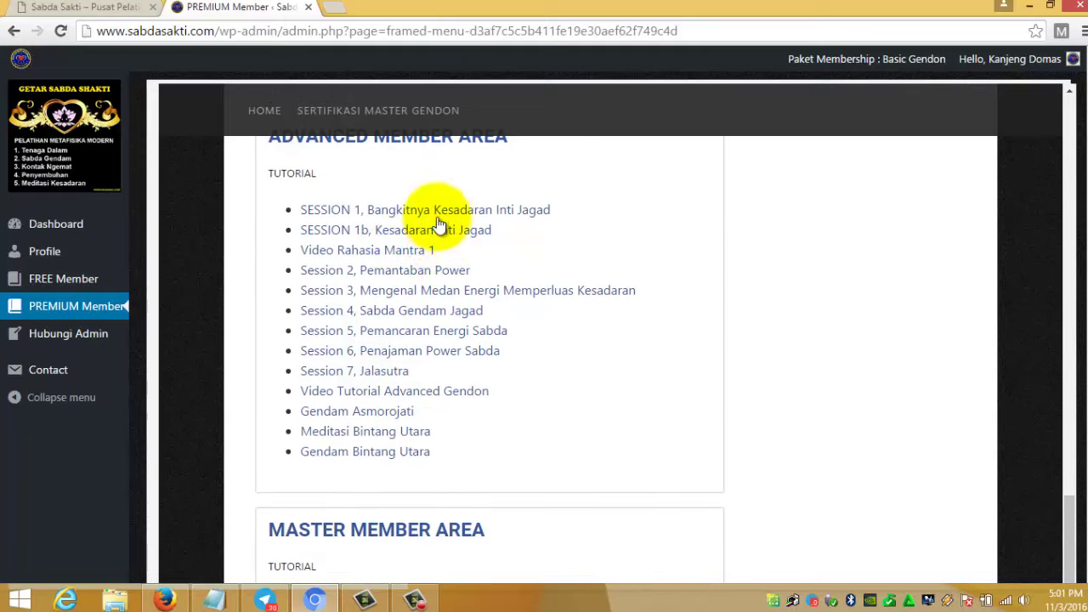
pyautogui.scroll(1, 425, 272)
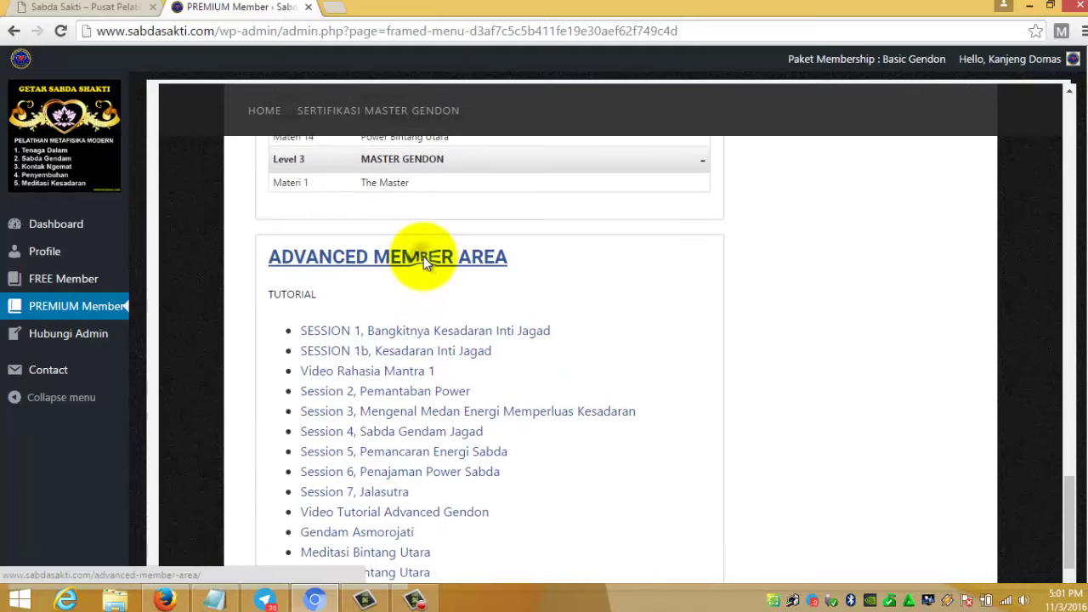
pyautogui.rightClick(424, 257)
# - Open the Advanced Member Area in a new tab, find a login form, and close it
pyautogui.click(436, 269)
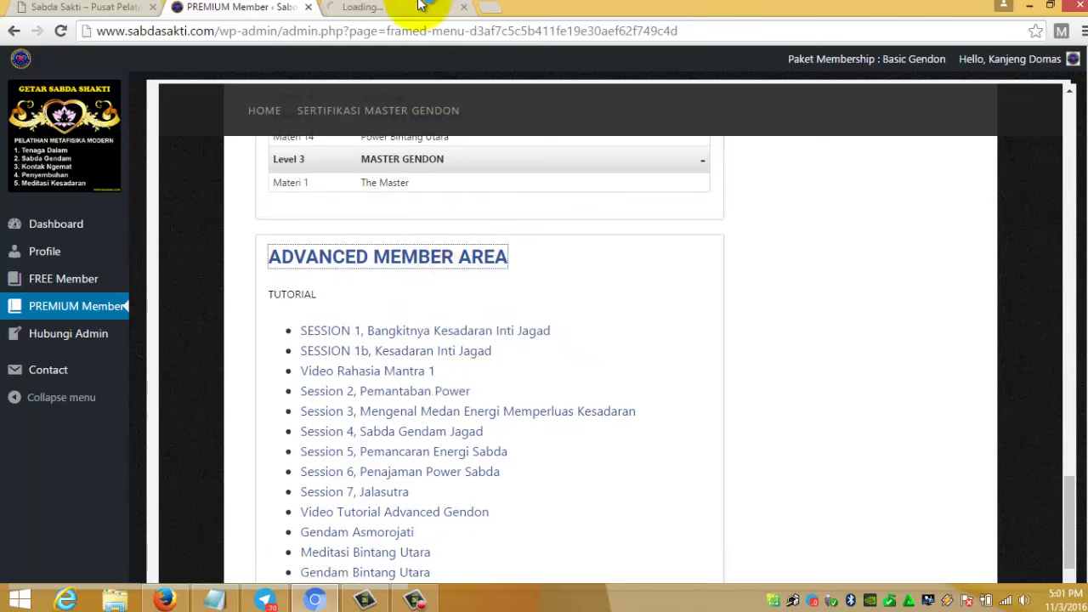
pyautogui.click(419, 7)
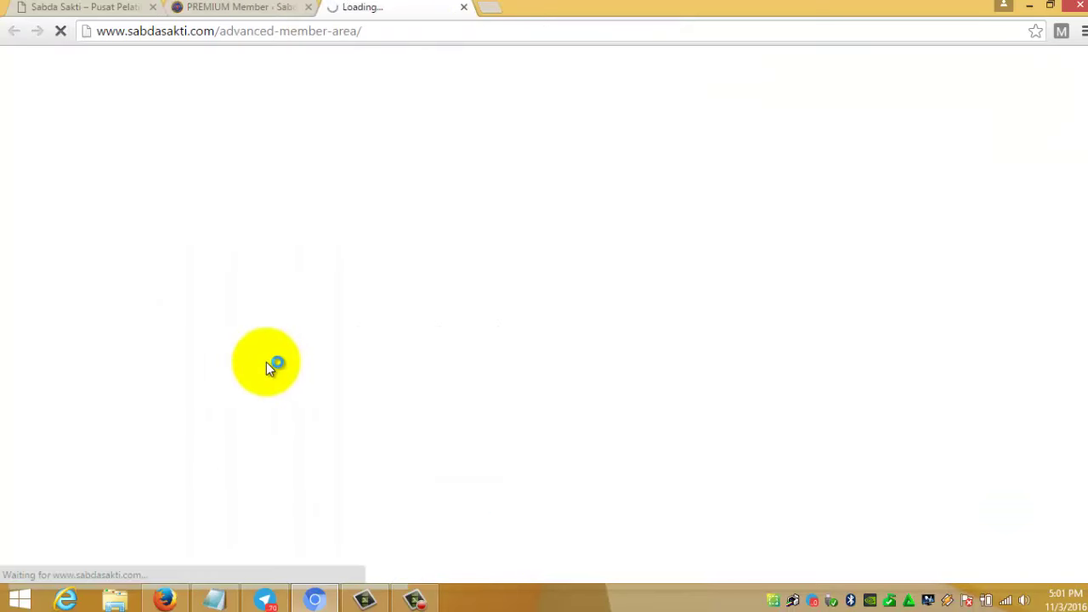
pyautogui.scroll(-5, 266, 368)
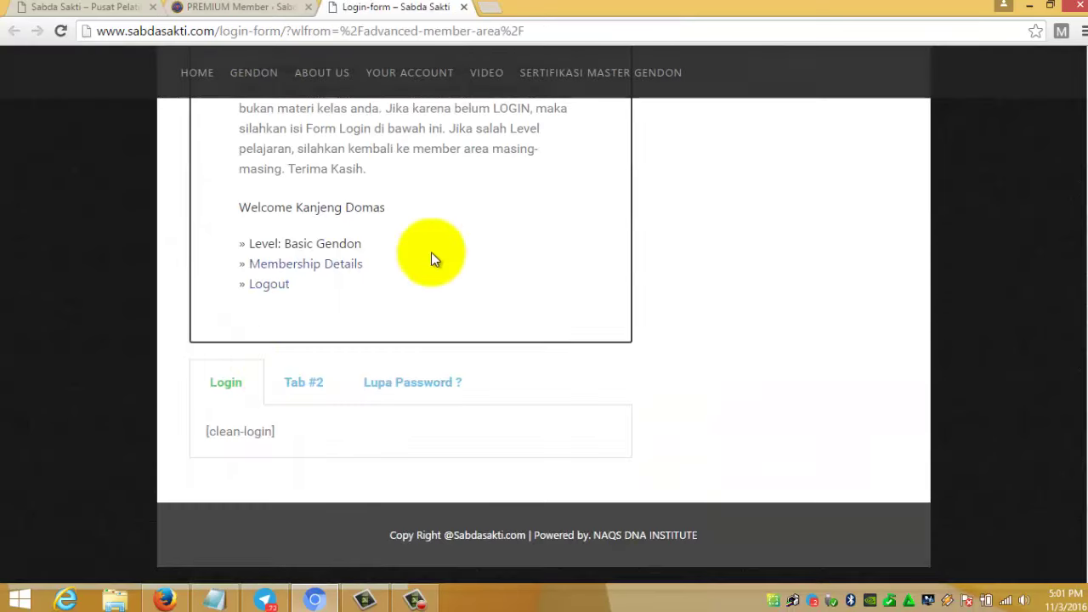
pyautogui.click(465, 7)
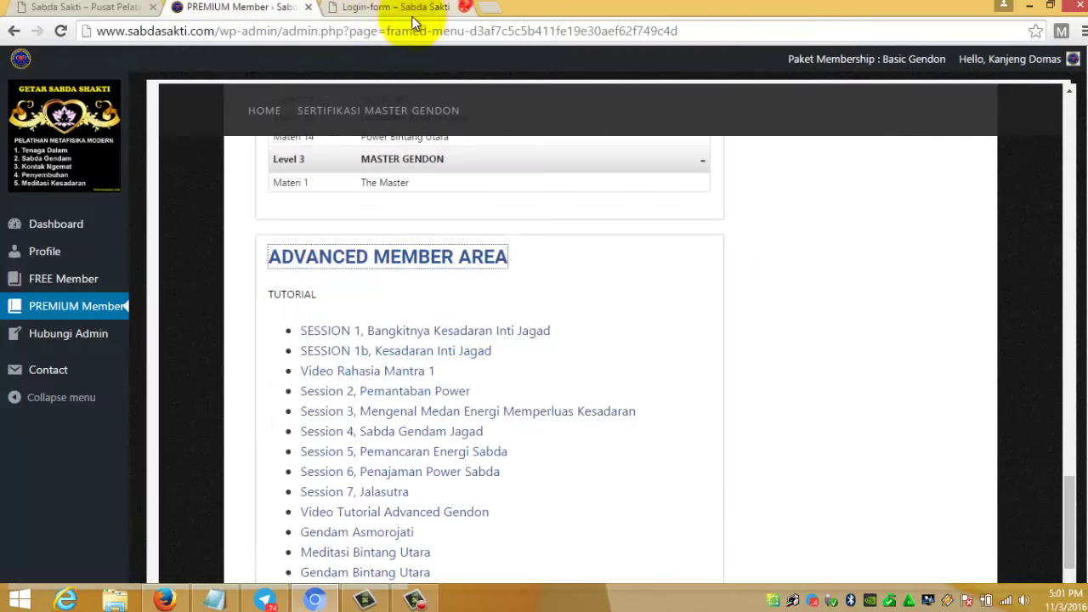
# - Open Session 1 in a new tab, see it redirect to Your Account, and return to PREMIUM Member
pyautogui.rightClick(410, 330)
pyautogui.click(423, 335)
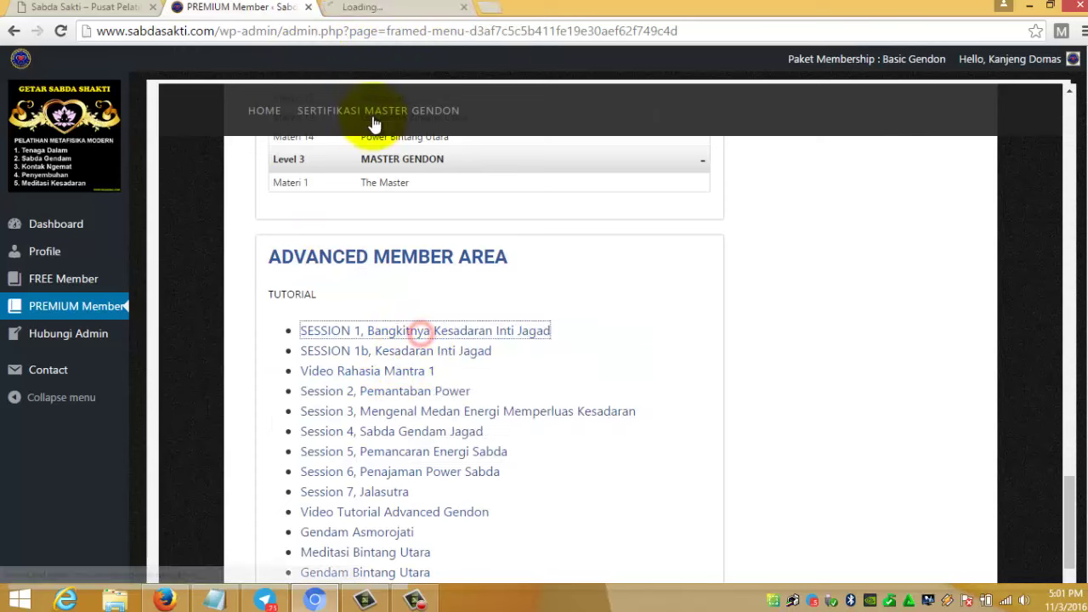
pyautogui.click(361, 9)
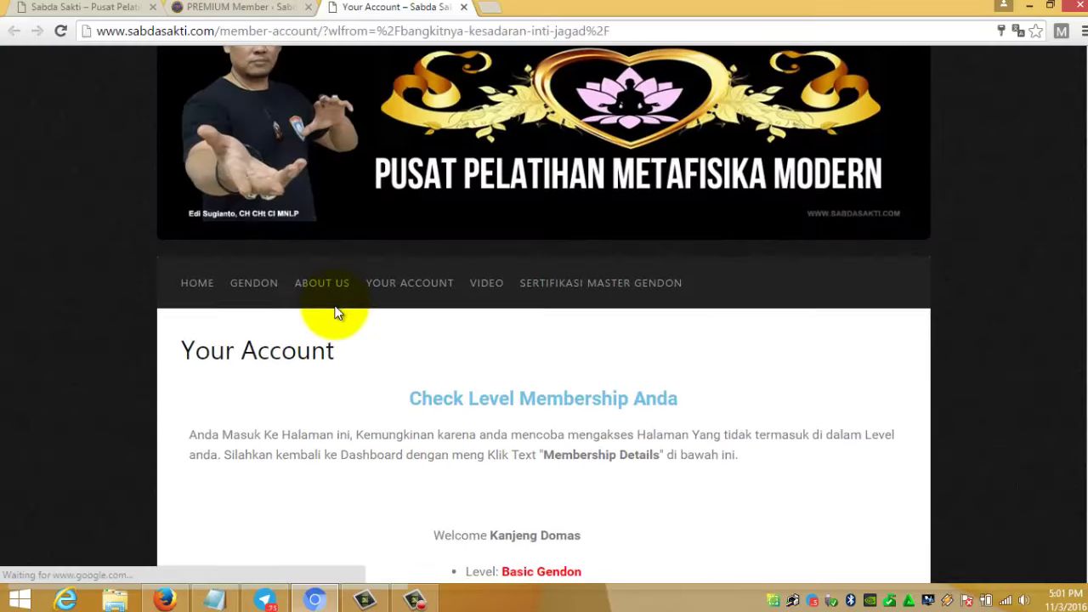
pyautogui.scroll(-7, 349, 327)
pyautogui.scroll(4, 486, 408)
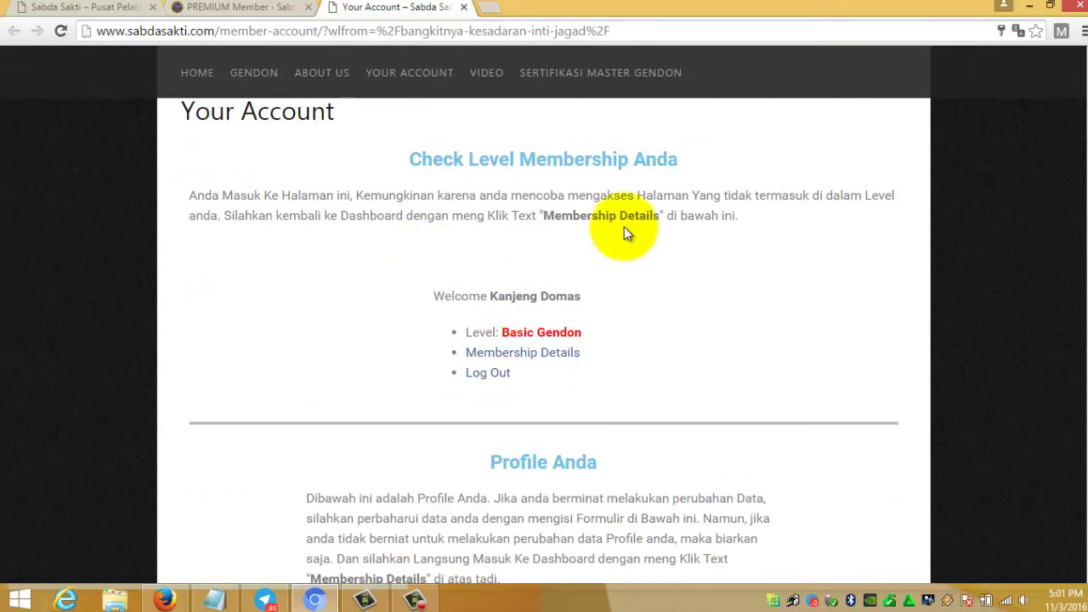
pyautogui.click(210, 7)
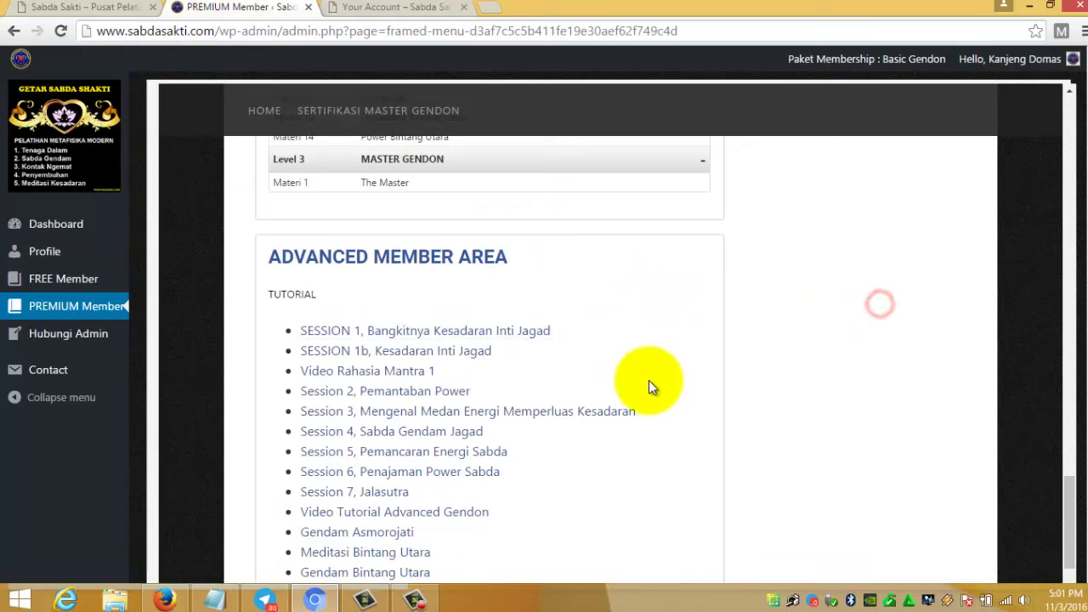
# - Collapse Levels 1, 2 and 3 of the Gendam Online syllabus, then re-expand Level 1 Basic Gendon
pyautogui.scroll(10, 649, 380)
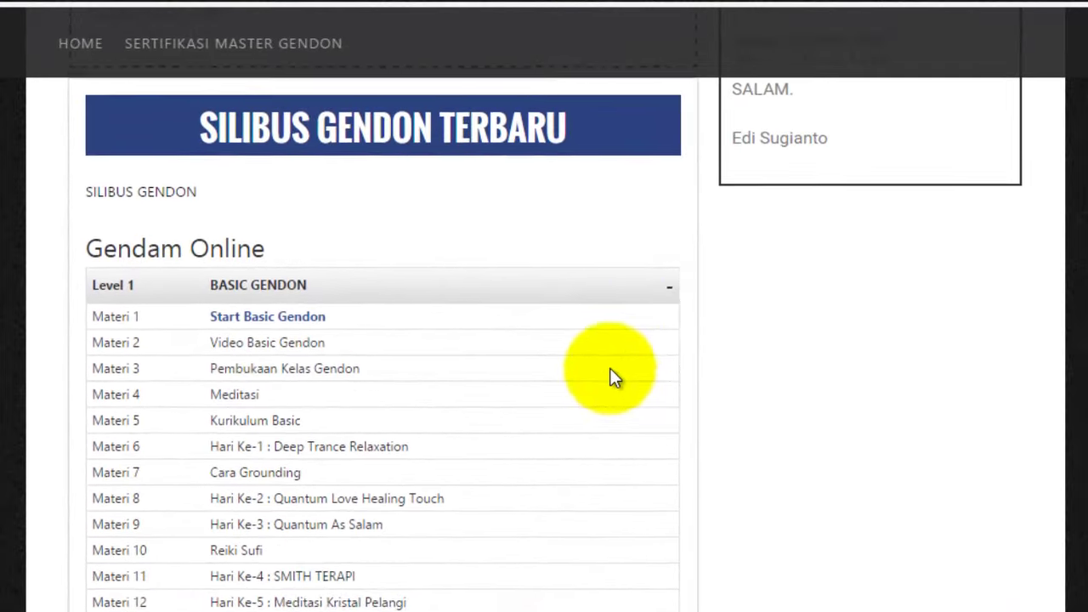
pyautogui.scroll(2, 610, 377)
pyautogui.scroll(-1, 112, 443)
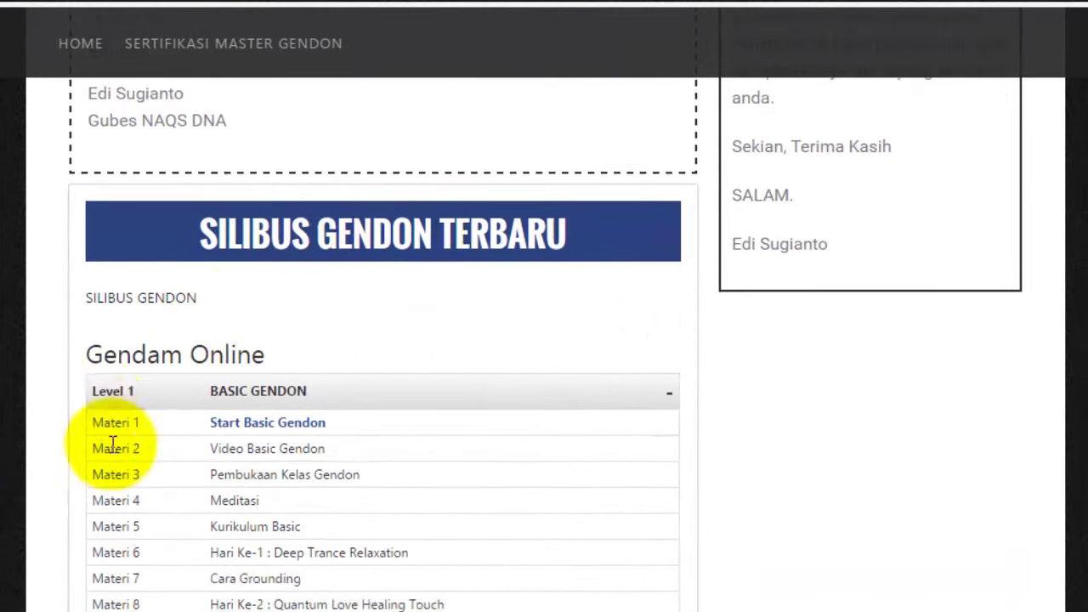
pyautogui.scroll(-2, 113, 442)
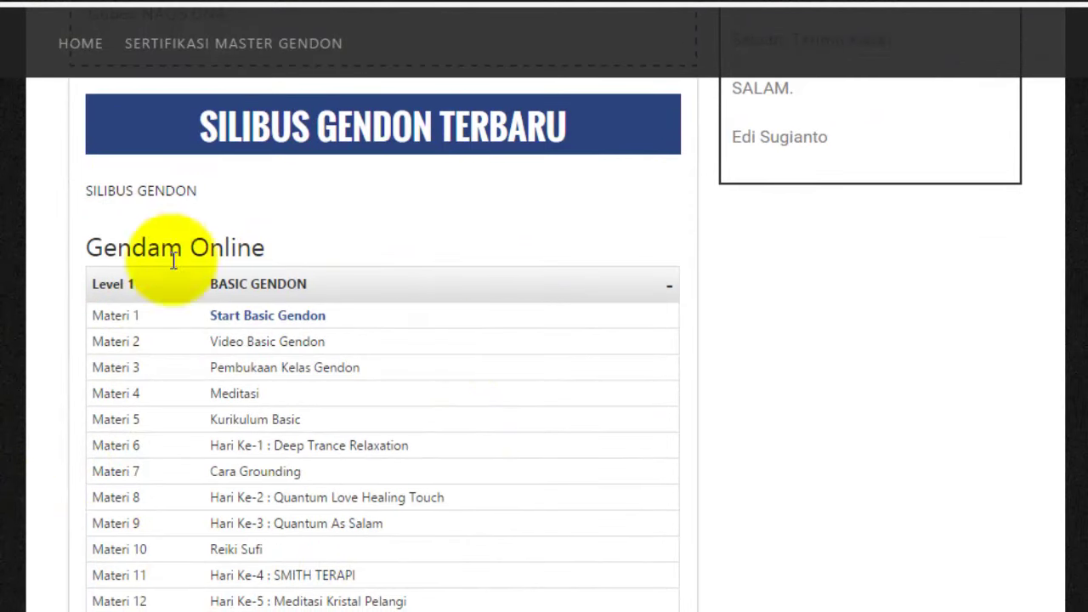
pyautogui.scroll(-4, 156, 442)
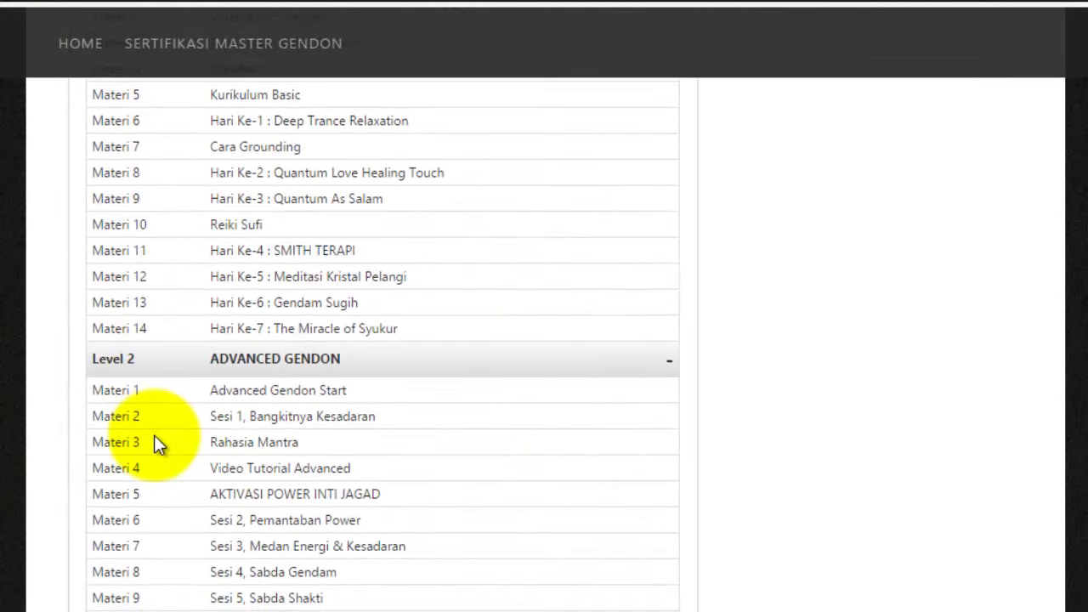
pyautogui.scroll(4, 169, 443)
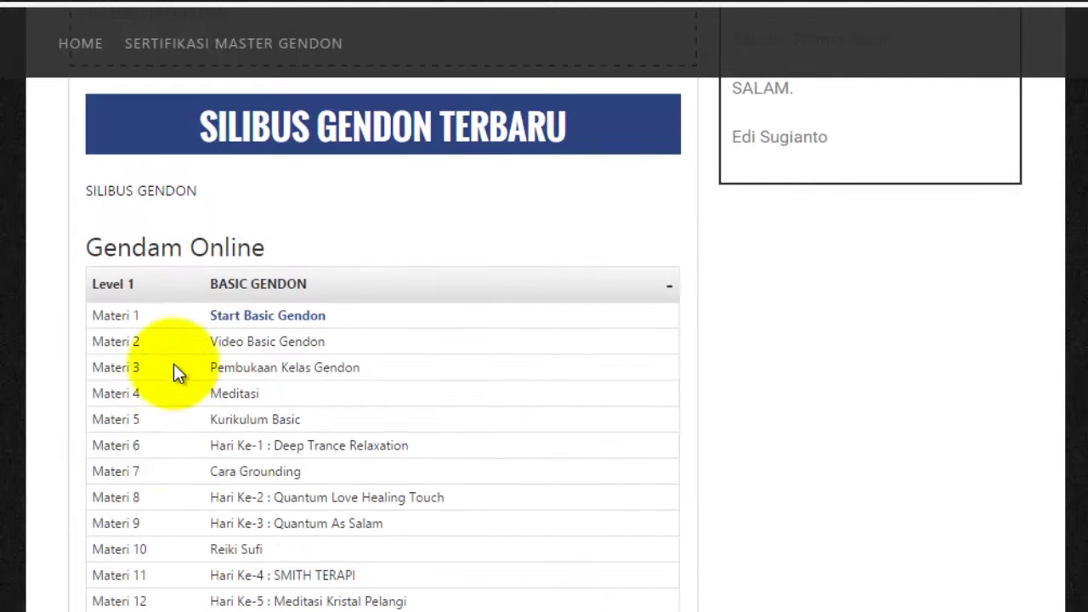
pyautogui.click(667, 293)
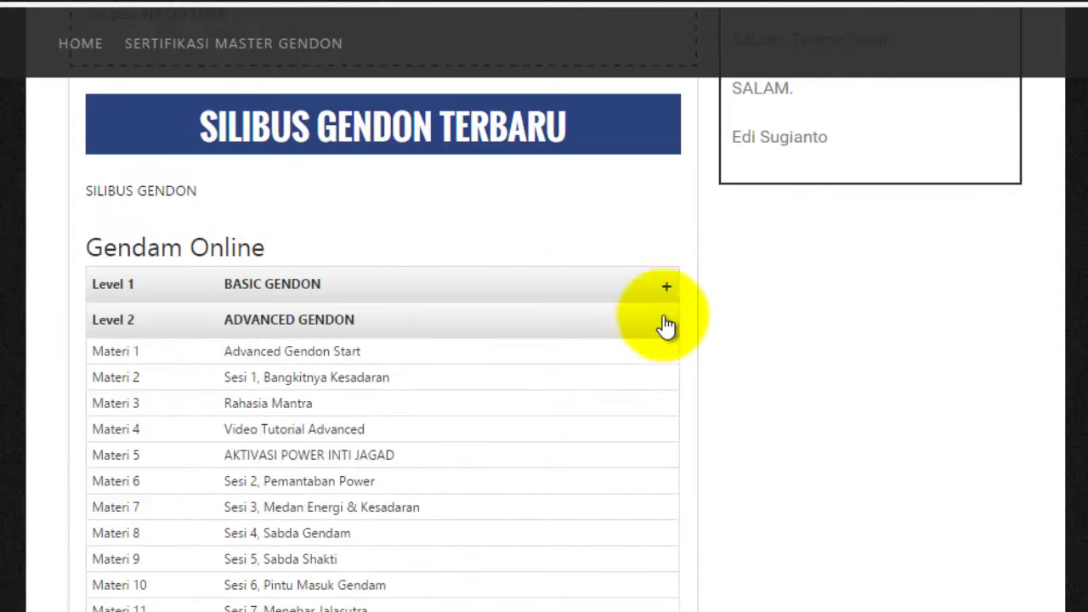
pyautogui.click(667, 321)
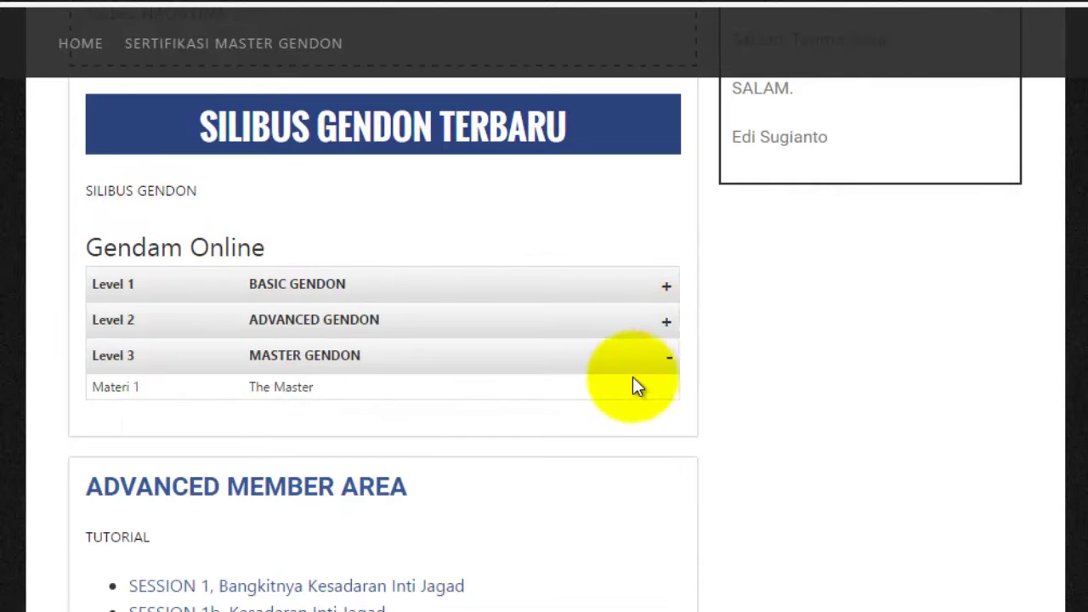
pyautogui.click(670, 358)
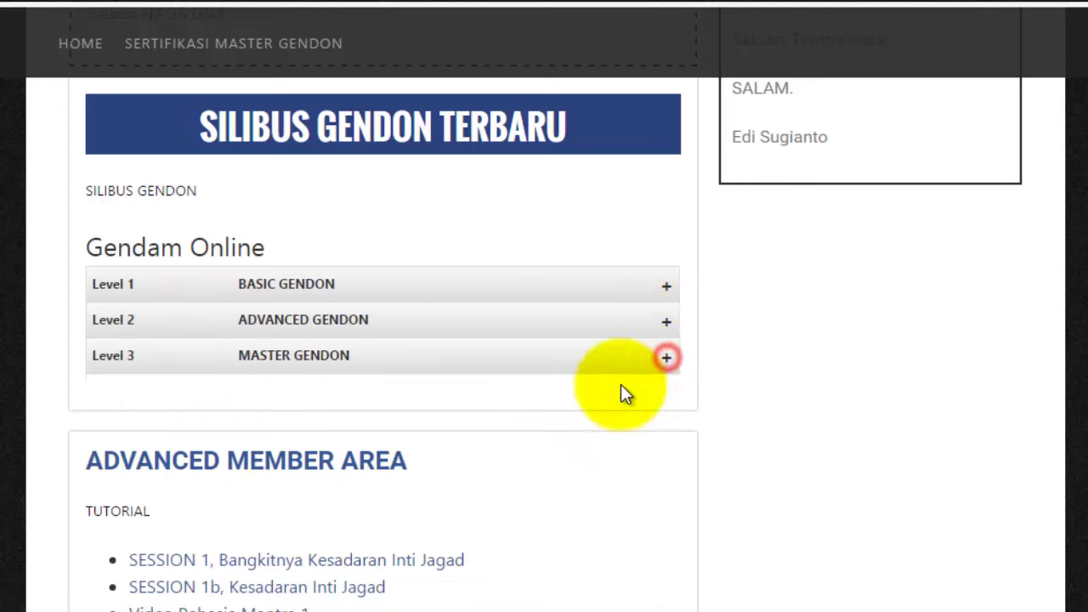
pyautogui.click(668, 293)
# - Expand Level 2 Advanced and Level 3 Master Gendon, then collapse Levels 3, 2 and 1 again
pyautogui.scroll(-6, 671, 336)
pyautogui.scroll(2, 673, 323)
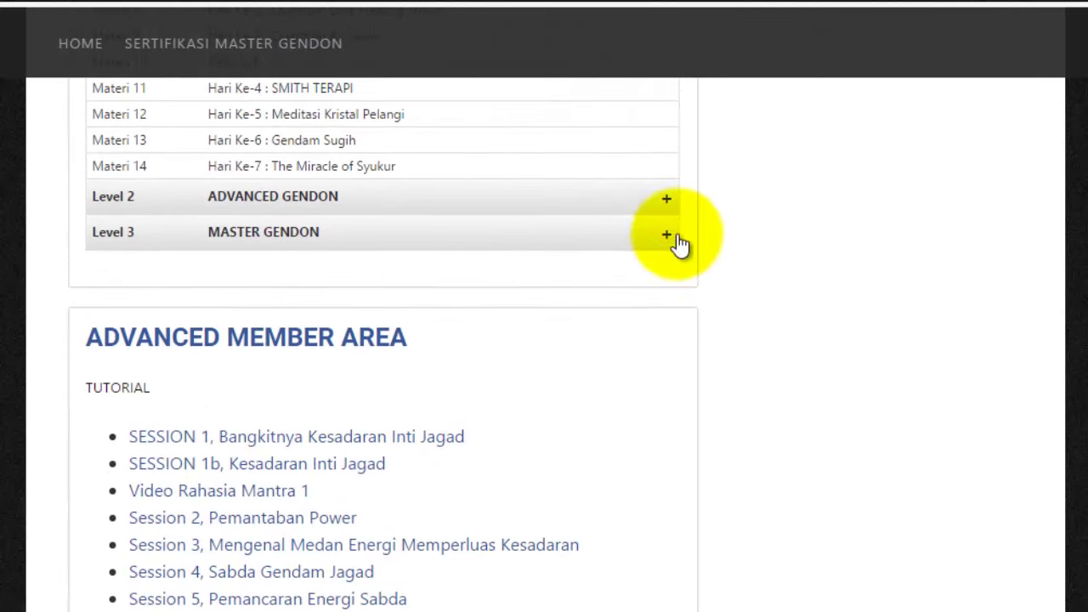
pyautogui.click(667, 203)
pyautogui.scroll(-4, 659, 332)
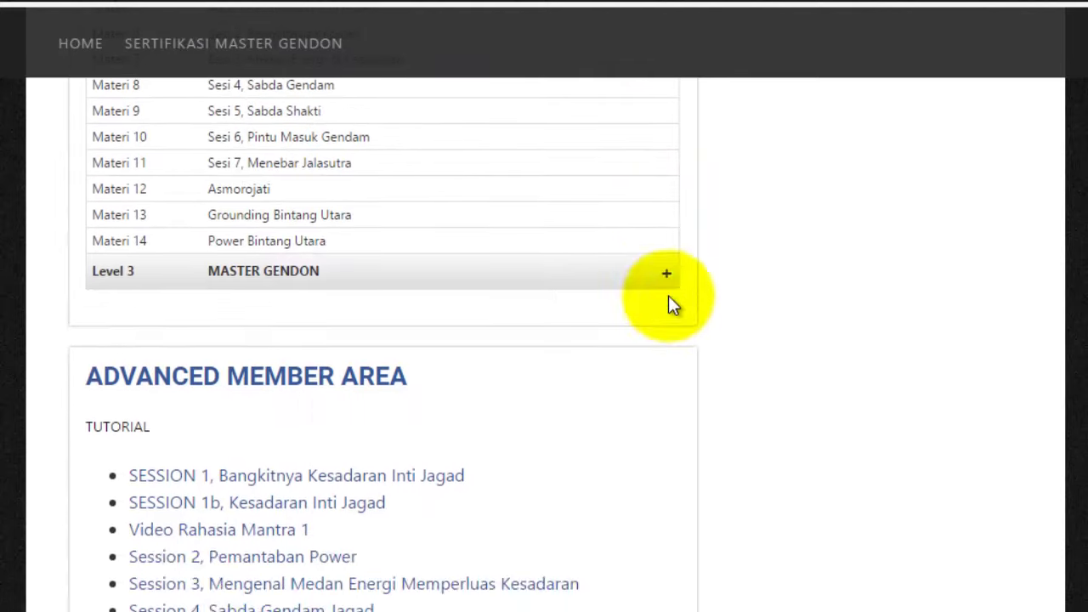
pyautogui.click(667, 275)
pyautogui.scroll(8, 603, 387)
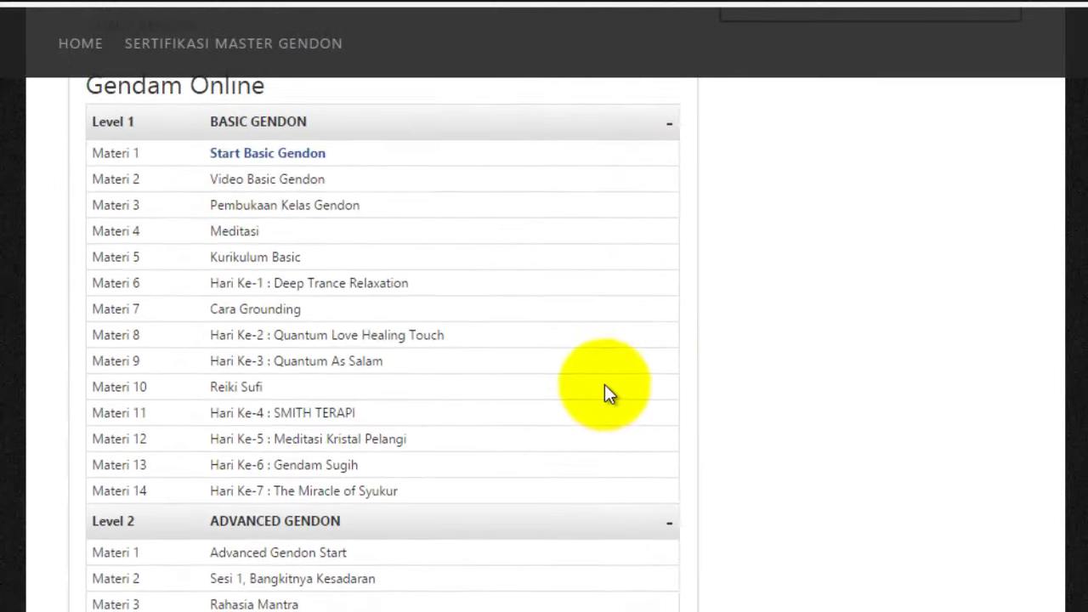
pyautogui.scroll(-5, 605, 384)
pyautogui.click(661, 439)
pyautogui.scroll(2, 663, 443)
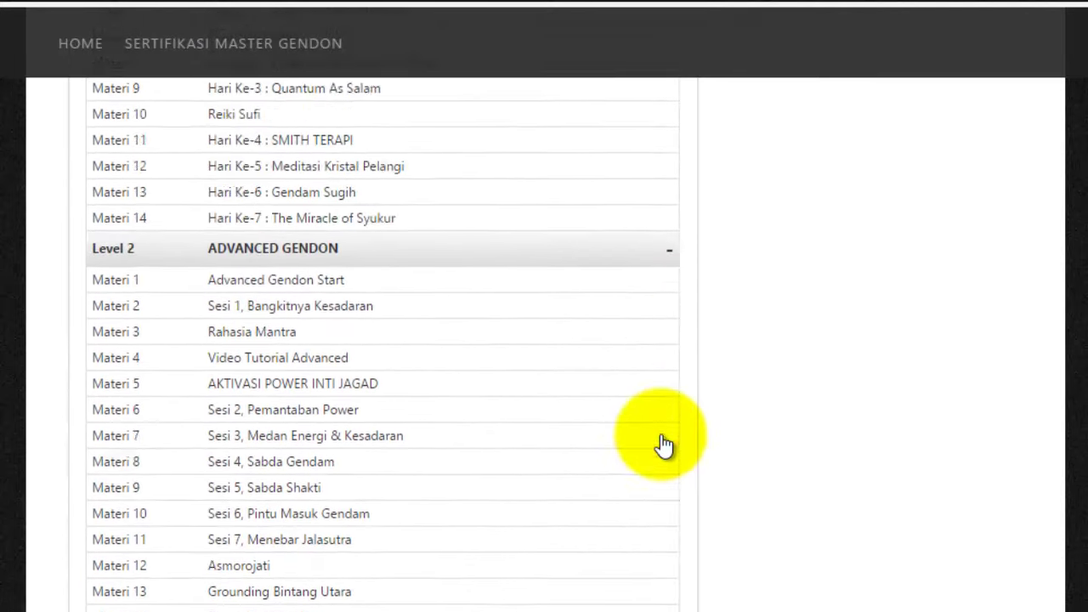
pyautogui.scroll(2, 676, 380)
pyautogui.click(672, 367)
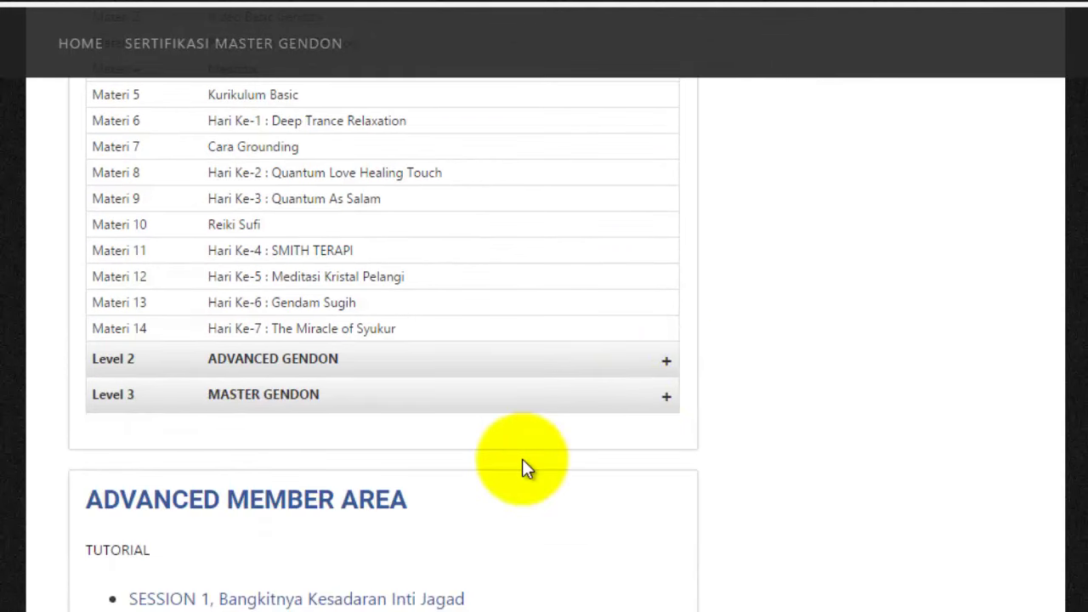
pyautogui.scroll(6, 607, 347)
pyautogui.click(672, 287)
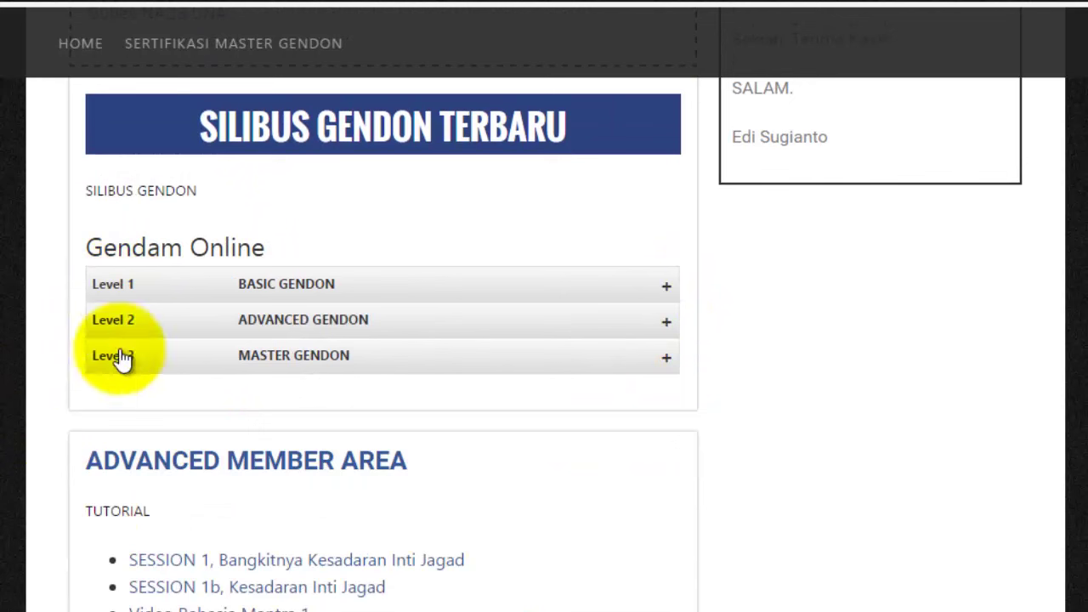
# - Expand Level 1 Basic Gendon and look through its 14 listed lessons
pyautogui.click(643, 293)
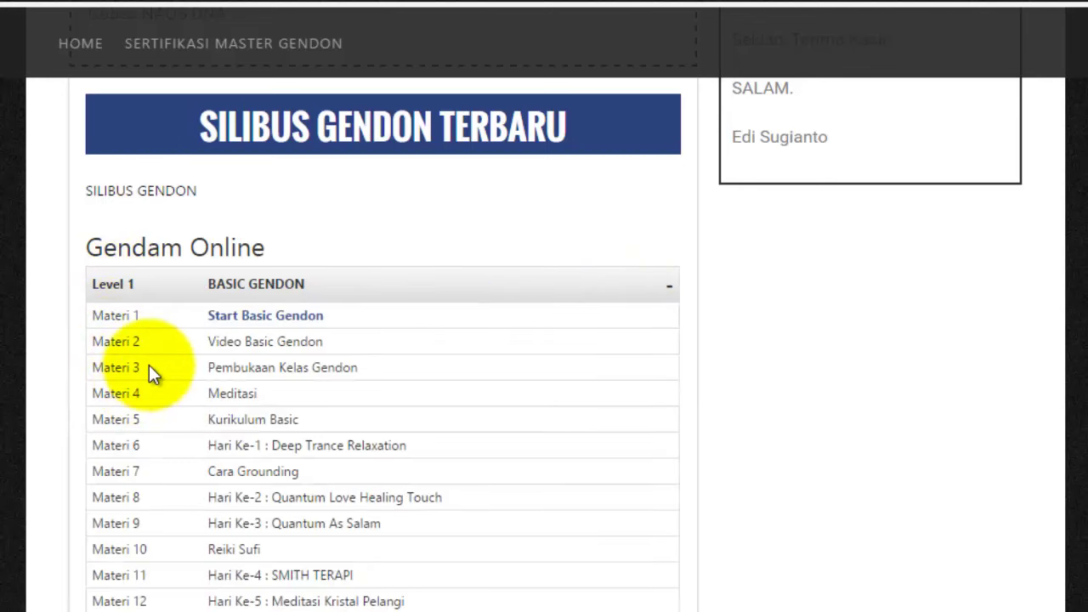
pyautogui.scroll(-2, 235, 407)
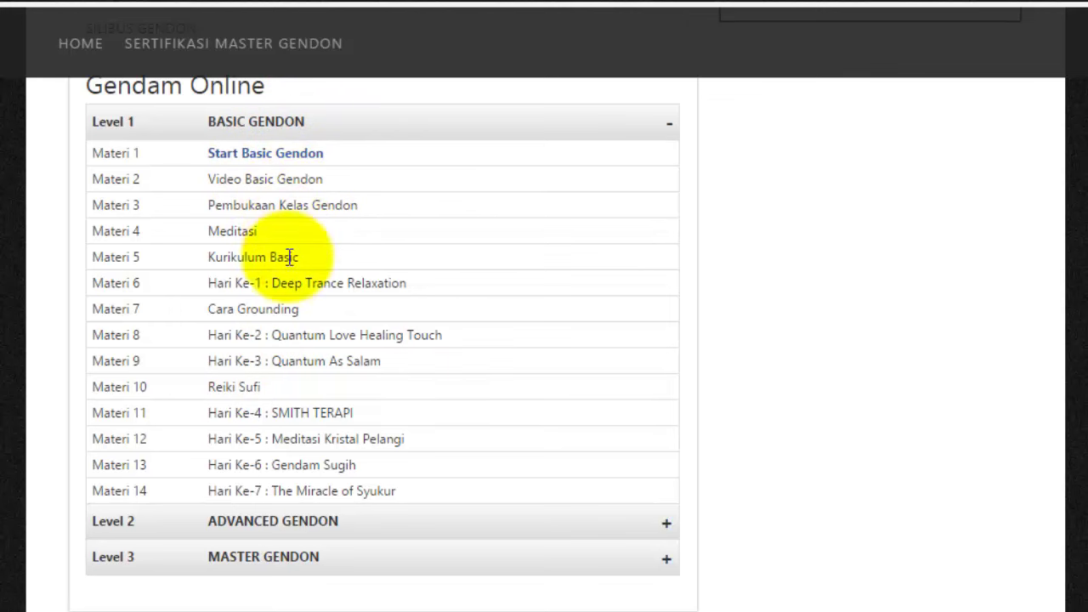
pyautogui.scroll(1, 300, 349)
pyautogui.scroll(1, 301, 349)
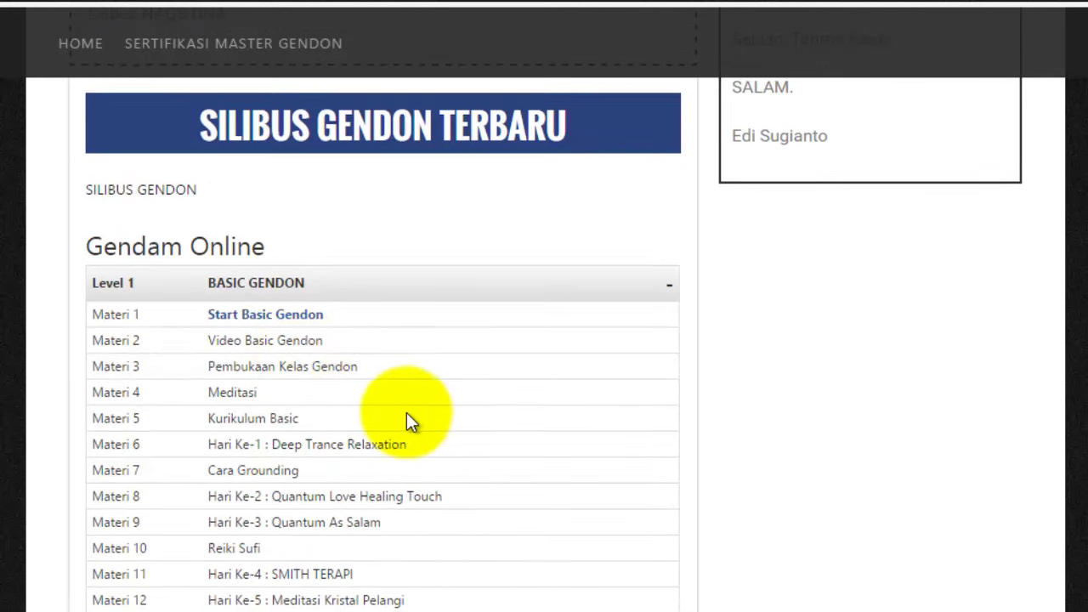
pyautogui.scroll(-2, 407, 414)
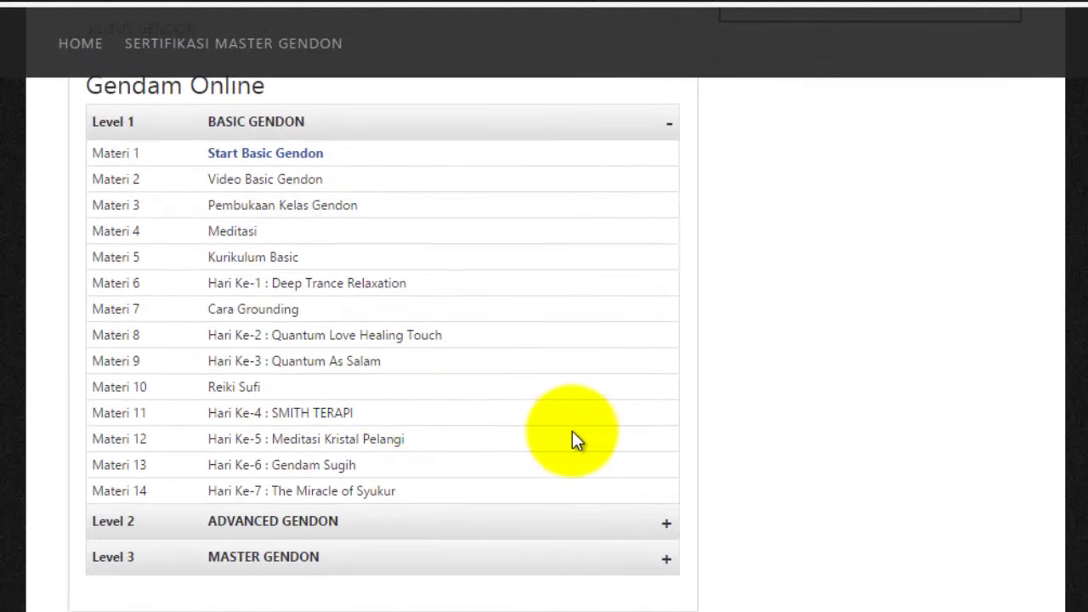
pyautogui.scroll(2, 573, 435)
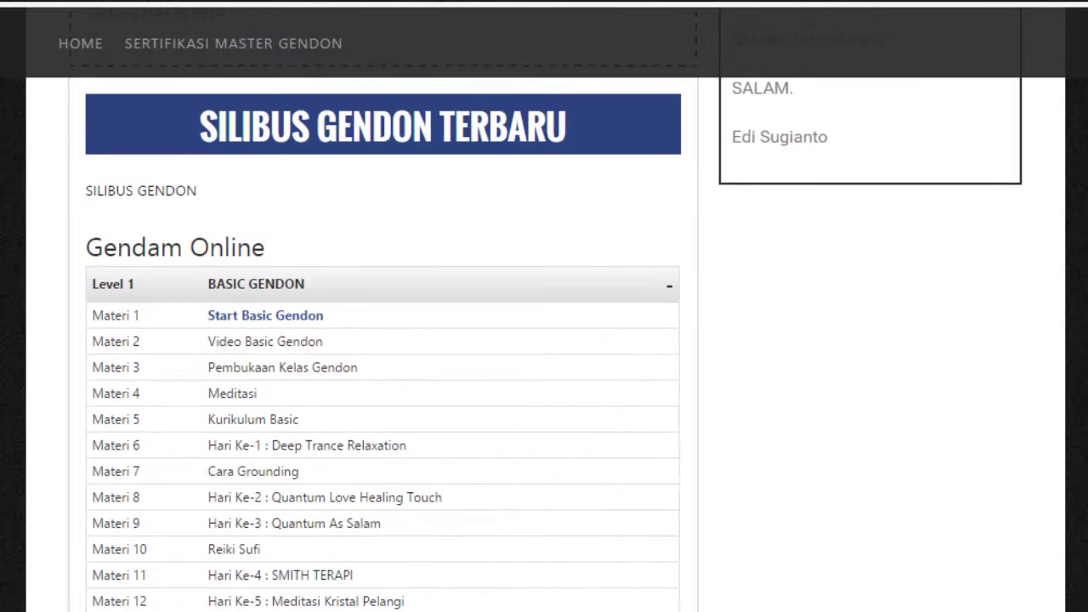
pyautogui.scroll(-2, 383, 423)
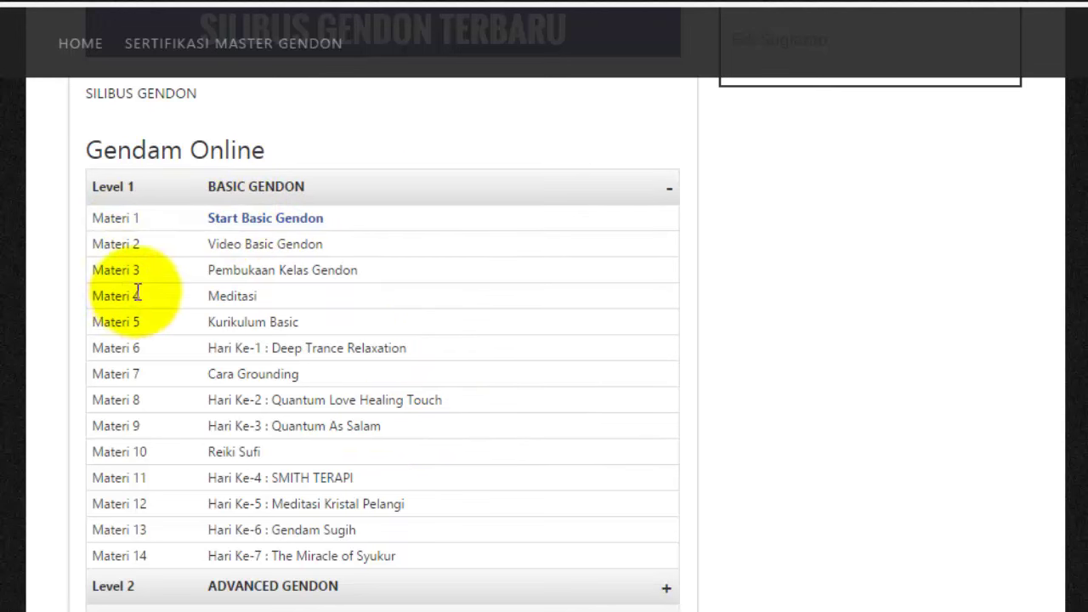
# - Open Start Basic Gendon, read through it, and mark the unit completed with Sudah dibaca
pyautogui.click(249, 219)
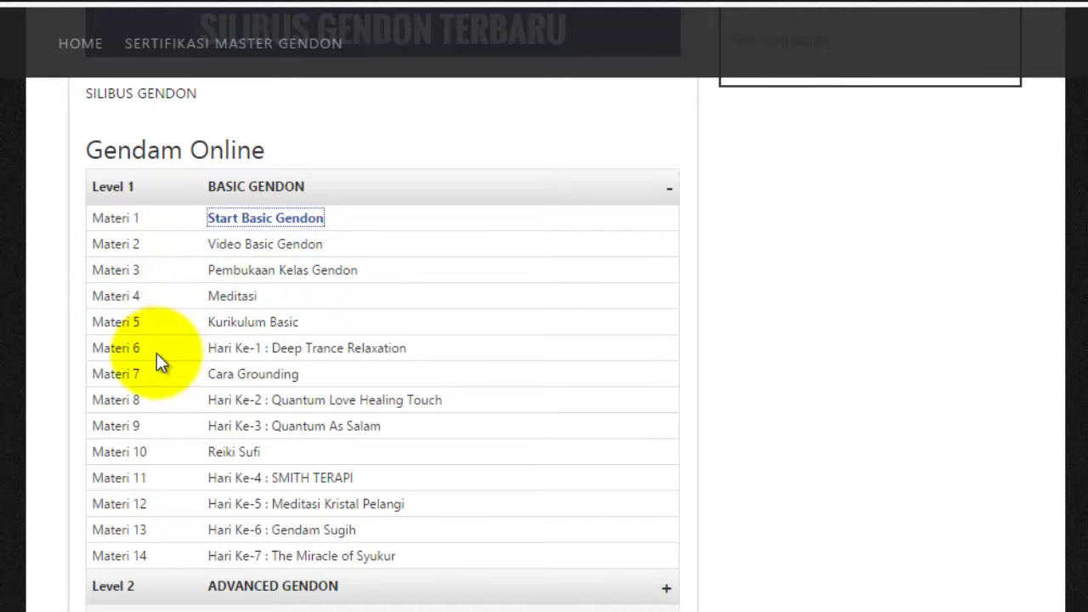
pyautogui.scroll(-8, 10, 371)
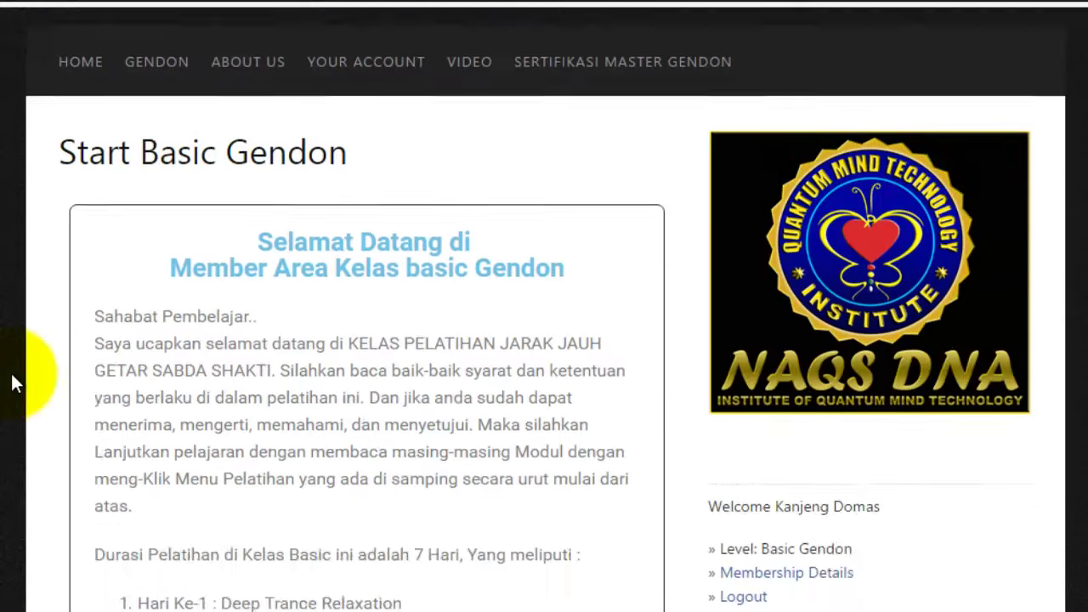
pyautogui.scroll(-10, 10, 371)
pyautogui.scroll(5, 11, 374)
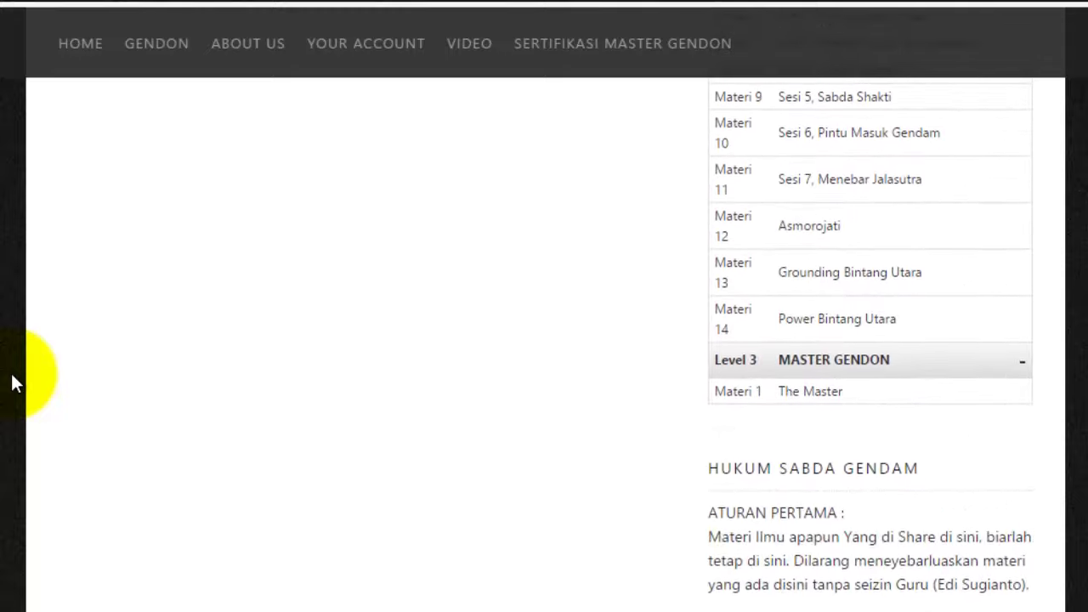
pyautogui.scroll(2, 11, 374)
pyautogui.scroll(-5, 11, 373)
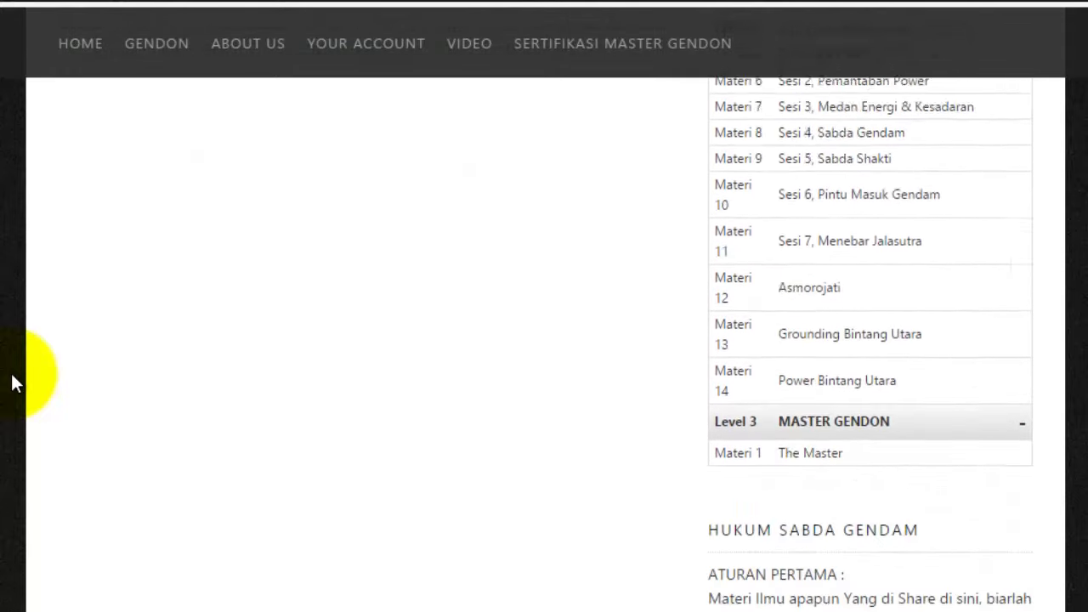
pyautogui.scroll(3, 11, 374)
pyautogui.scroll(10, 11, 374)
pyautogui.scroll(-10, 11, 373)
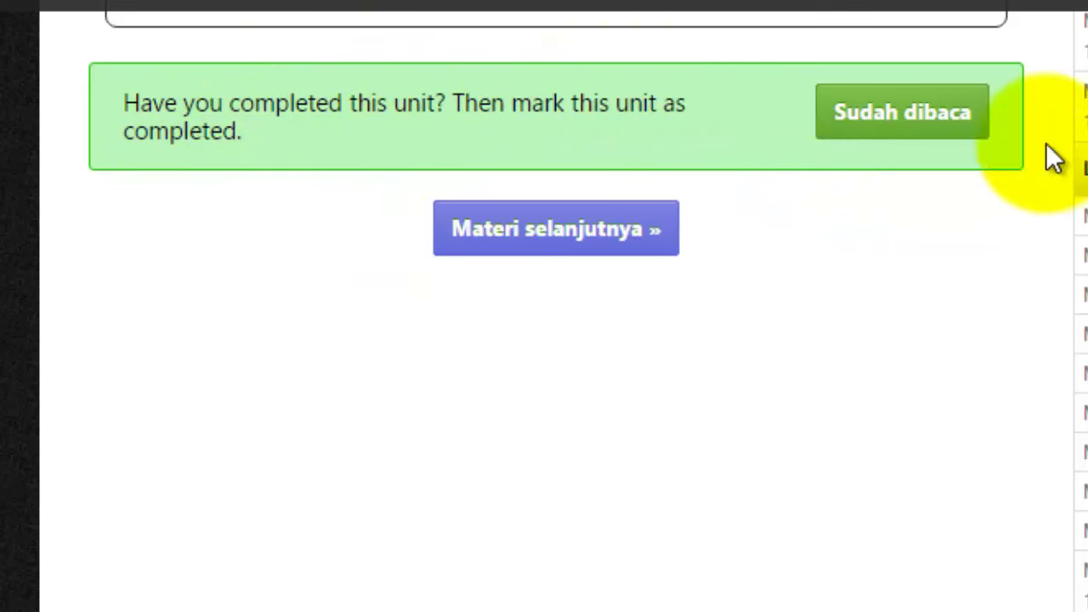
pyautogui.click(912, 115)
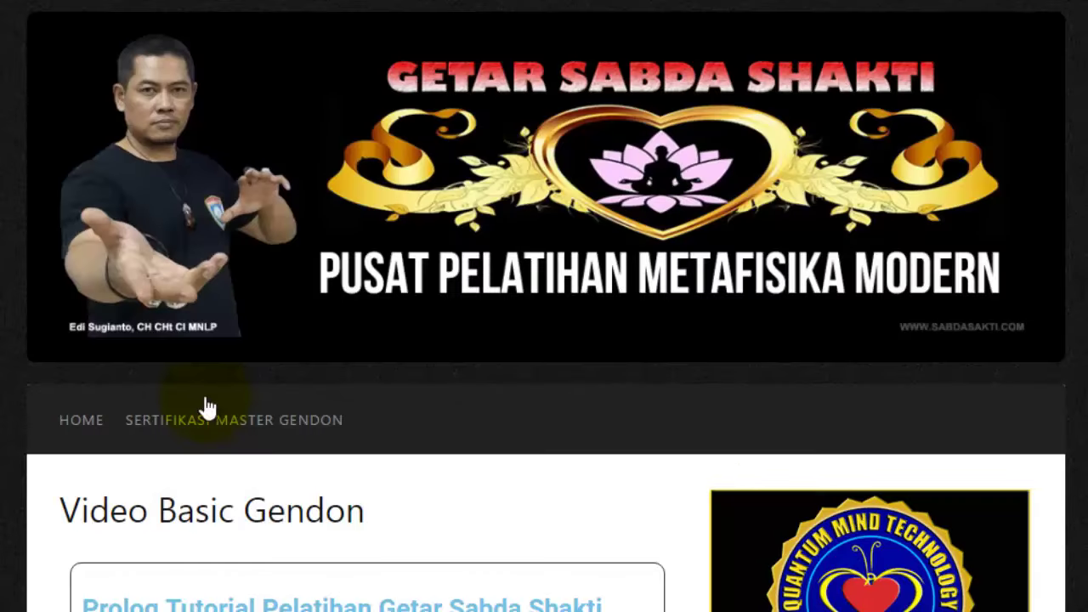
# - Try Materi selanjutnya, hit the previous-unit lock notice, and go back to the lesson
pyautogui.scroll(-10, 205, 396)
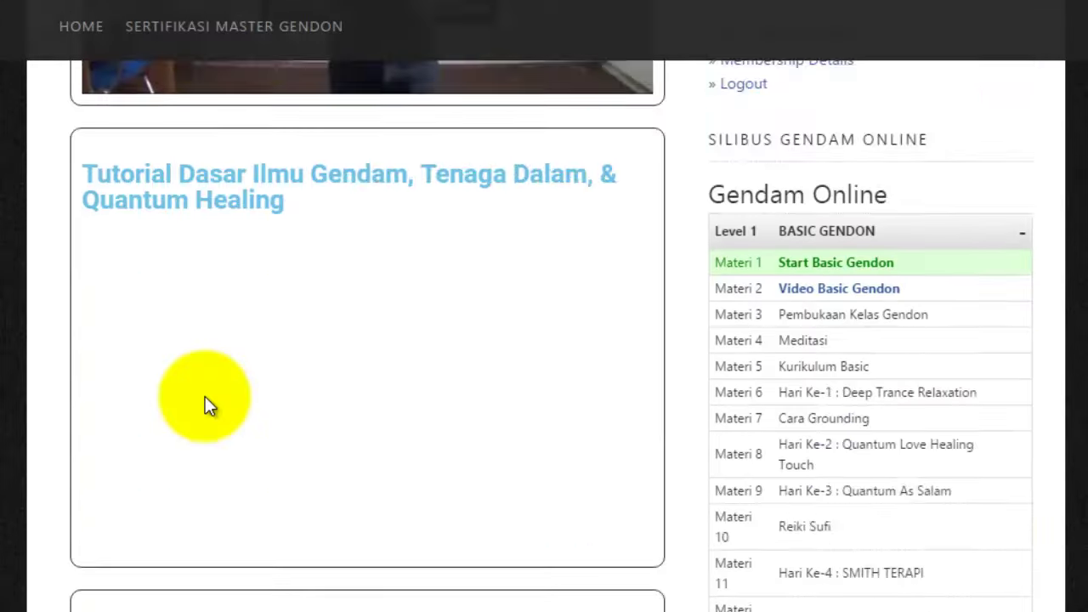
pyautogui.scroll(-20, 205, 396)
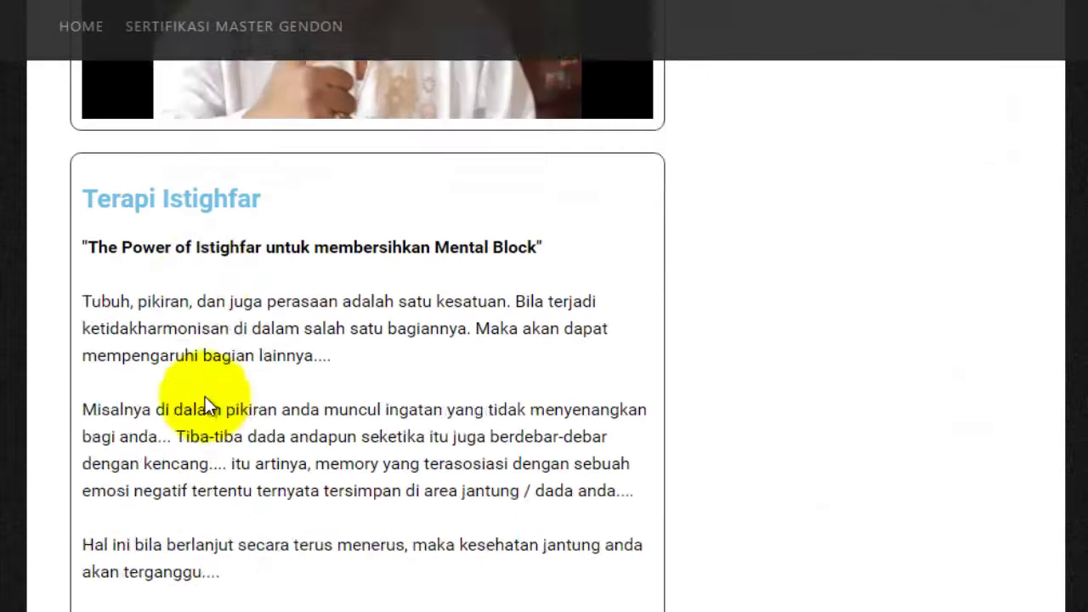
pyautogui.scroll(-20, 205, 396)
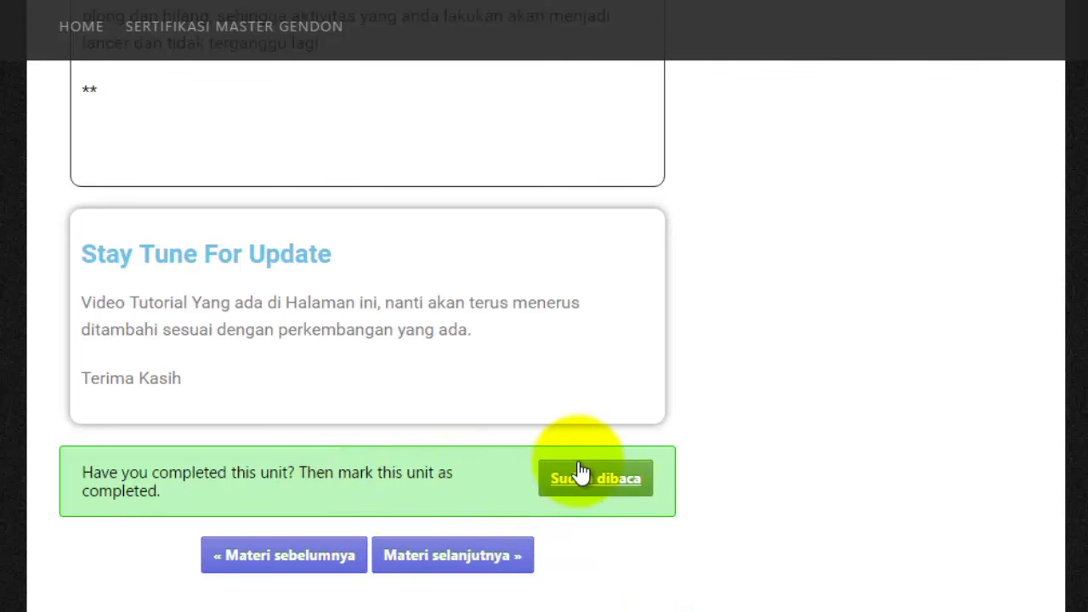
pyautogui.click(479, 557)
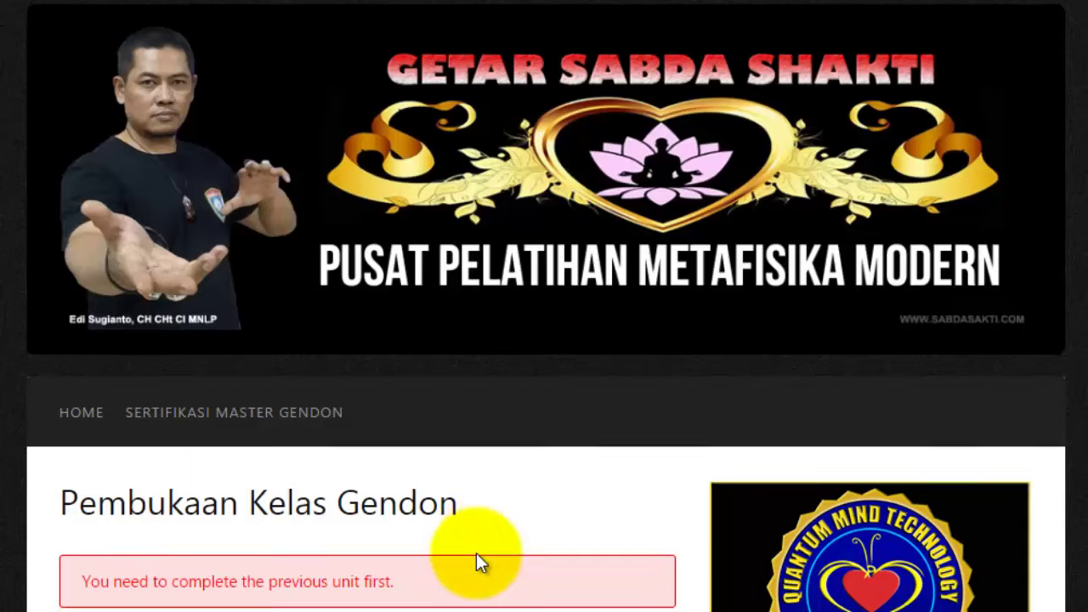
pyautogui.scroll(-5, 296, 396)
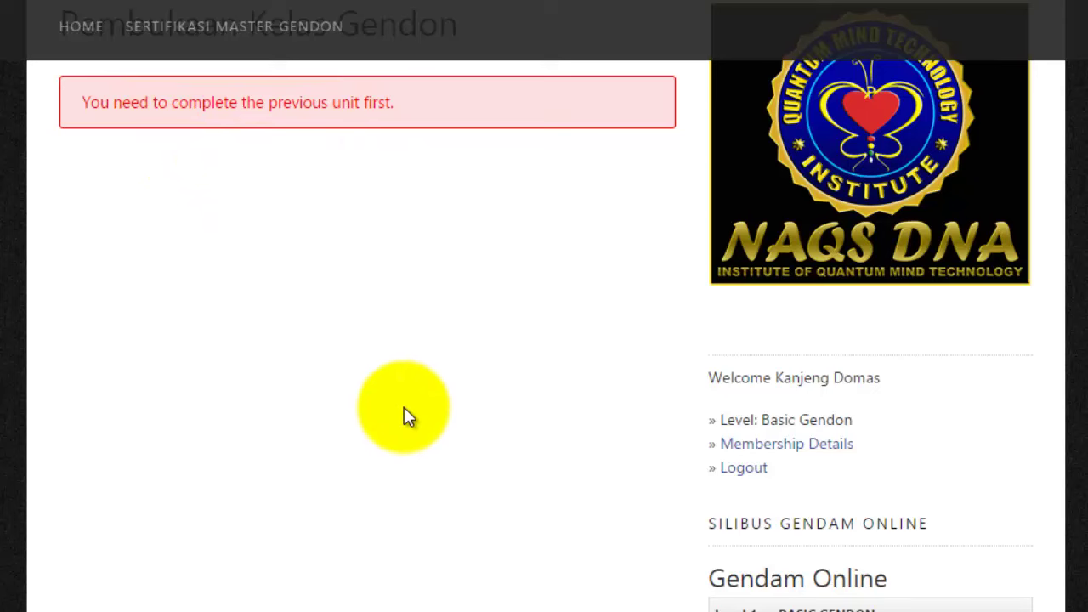
pyautogui.hotkey('alt', 'Left')
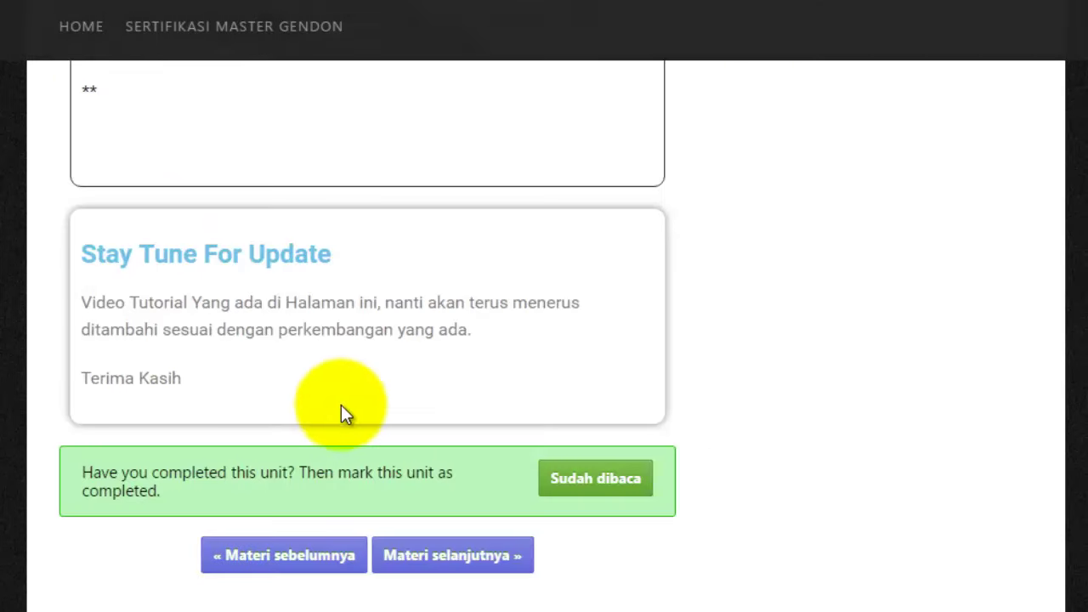
# - Mark the lesson read with Sudah dibaca and continue to Pembukaan Kelas Gendon
pyautogui.click(573, 481)
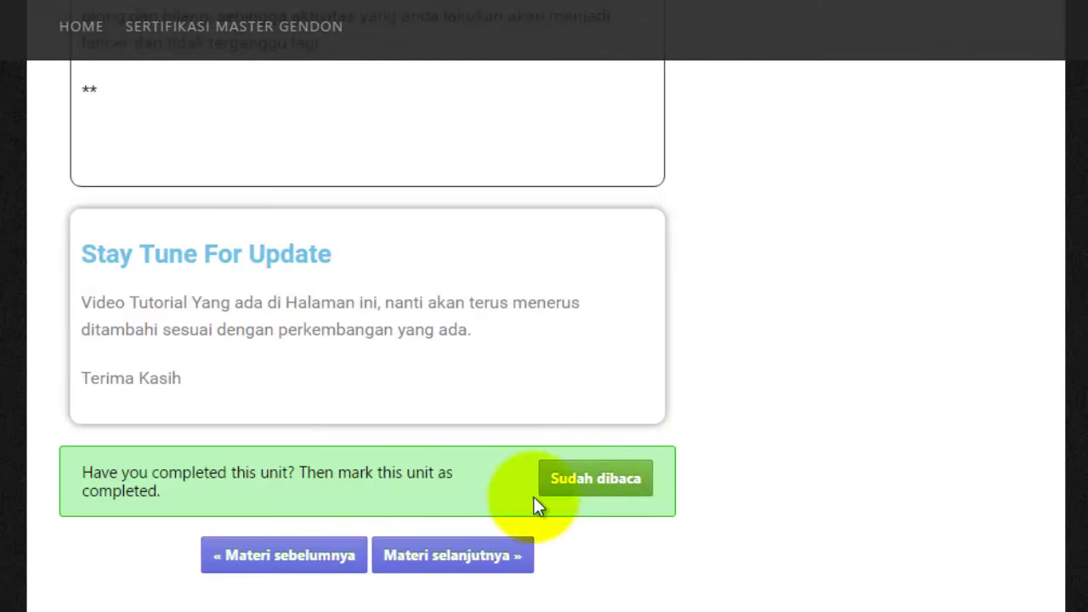
pyautogui.click(621, 475)
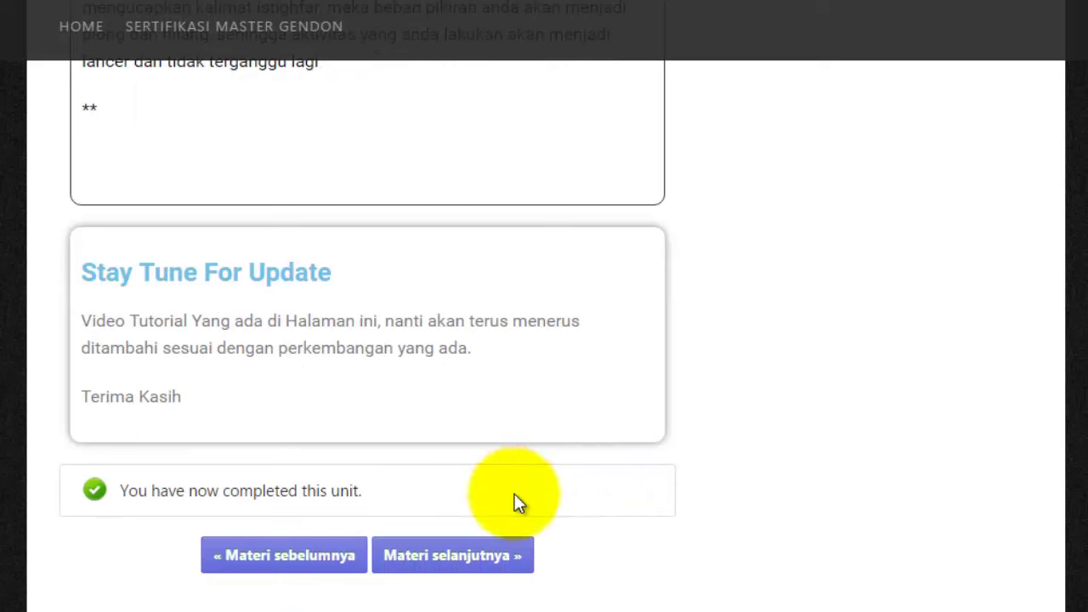
pyautogui.click(464, 552)
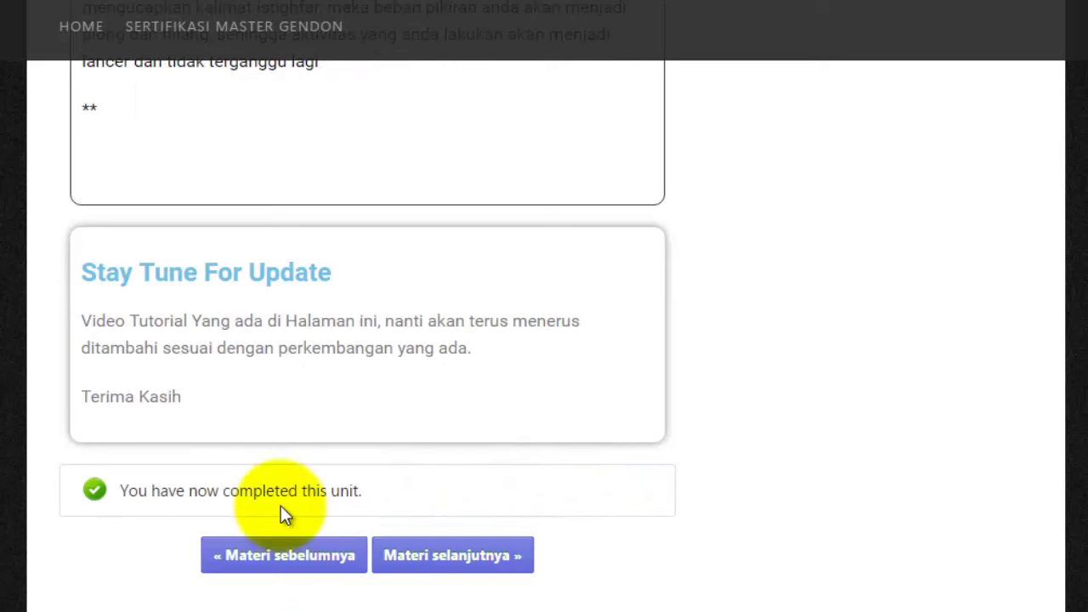
# - Read to the end of Pembukaan Kelas Gendon, mark it Sudah dibaca, and continue to Meditasi
pyautogui.scroll(-20, 408, 525)
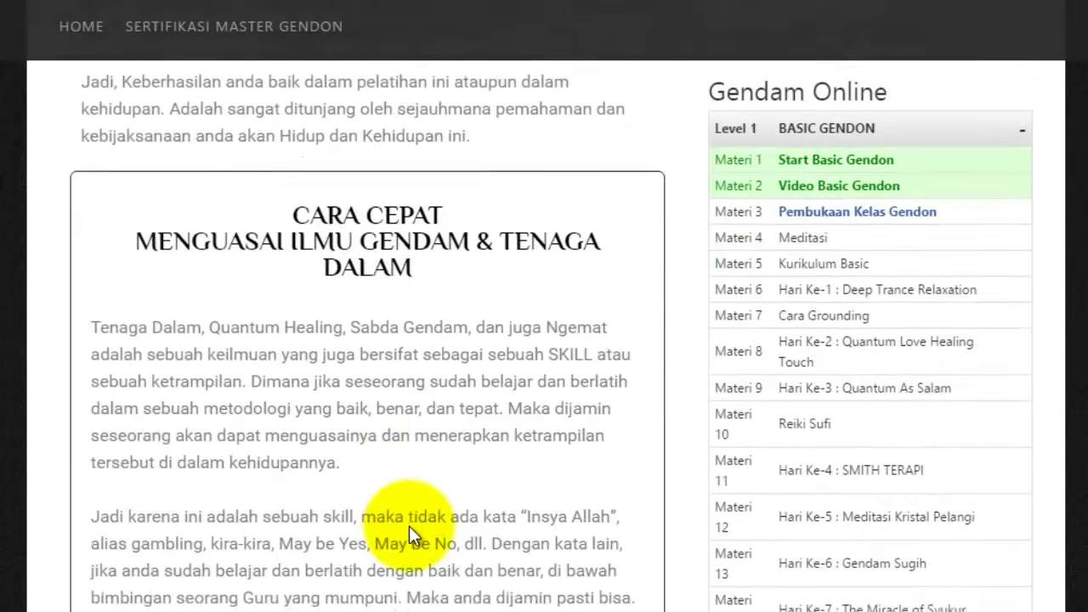
pyautogui.scroll(-20, 409, 527)
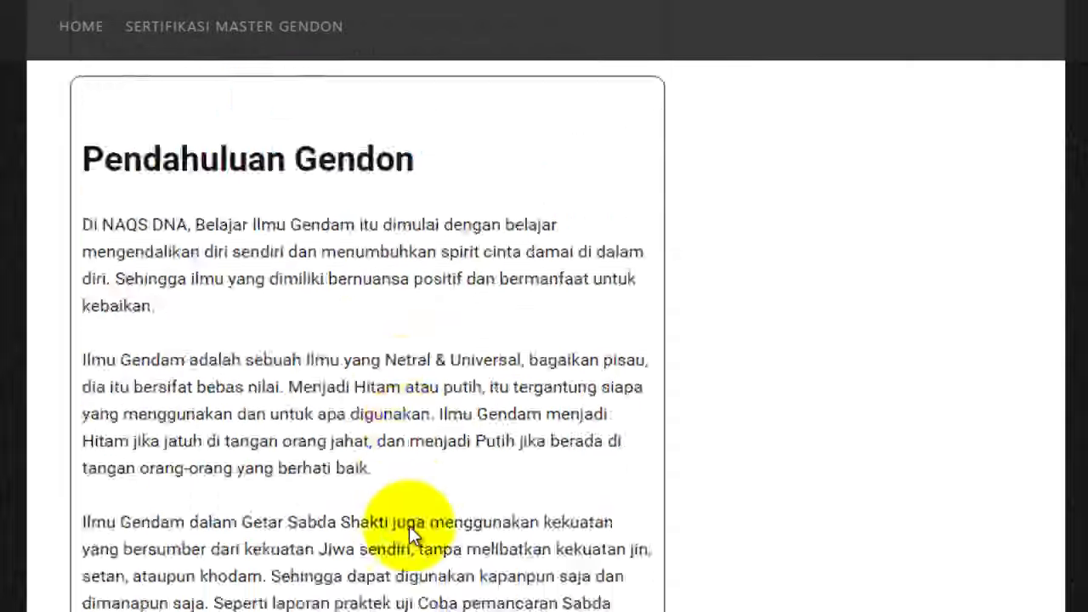
pyautogui.scroll(-20, 409, 527)
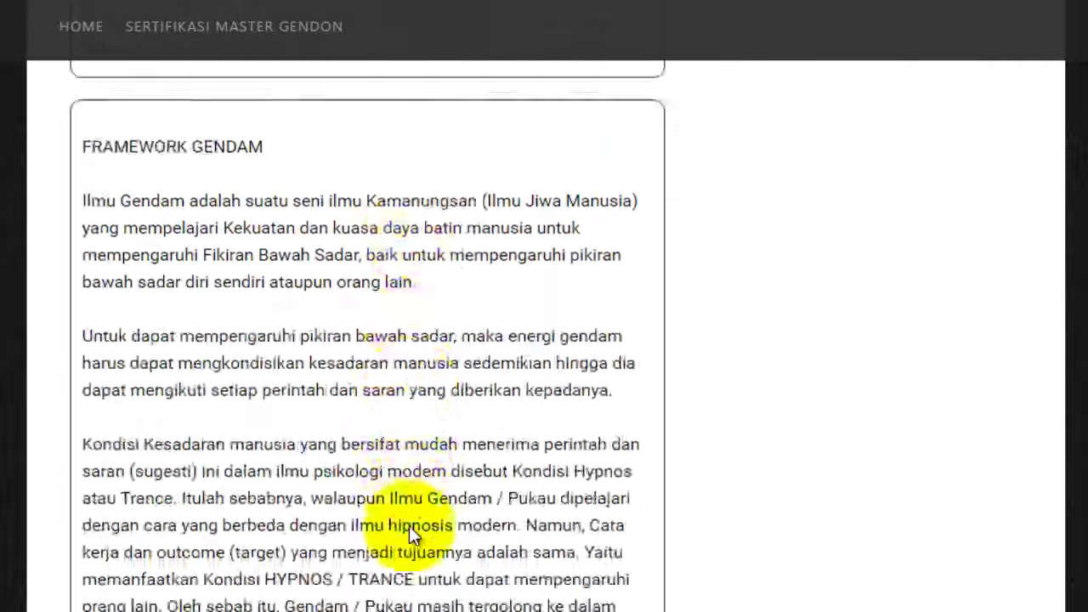
pyautogui.scroll(-20, 410, 527)
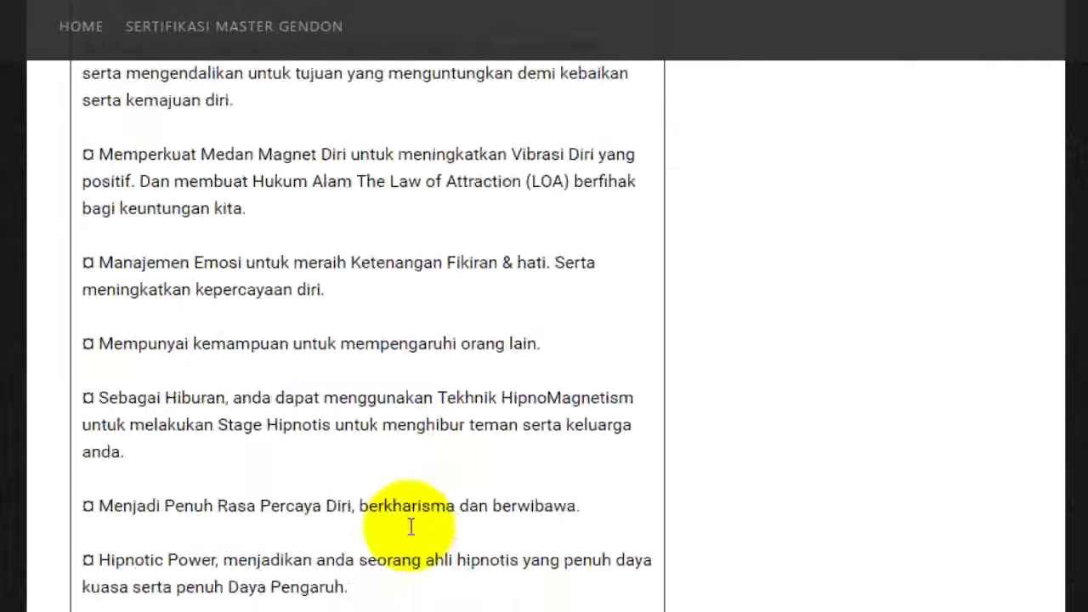
pyautogui.scroll(-15, 411, 528)
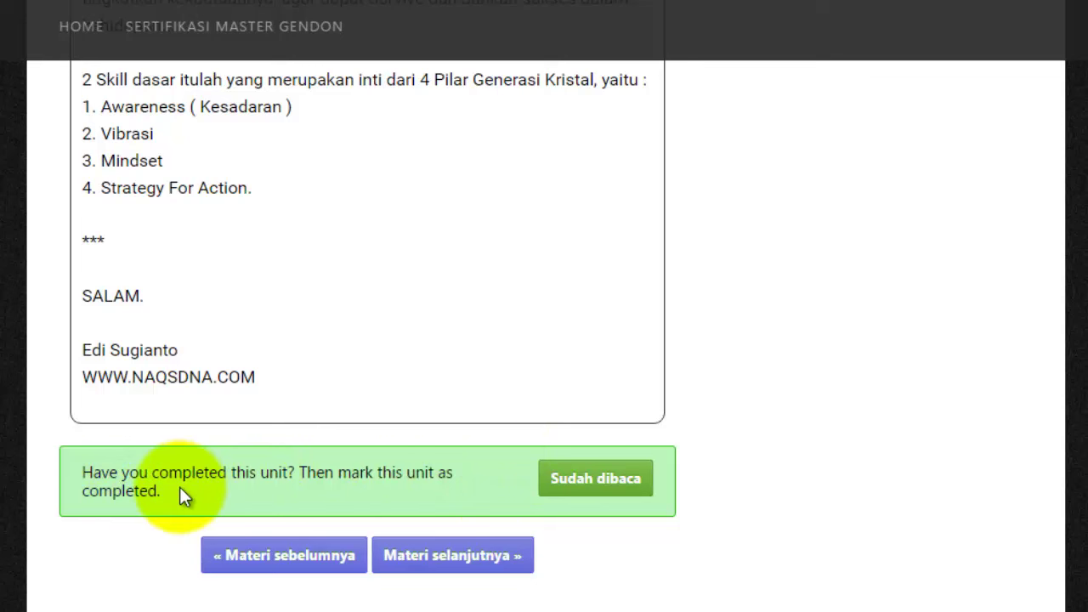
pyautogui.click(557, 482)
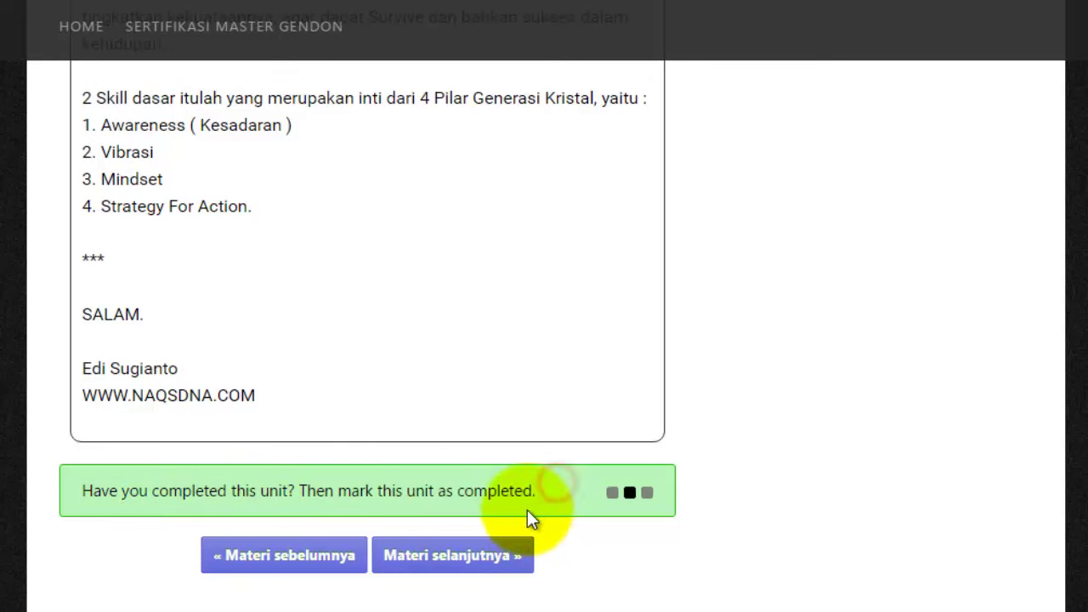
pyautogui.scroll(-1, 340, 593)
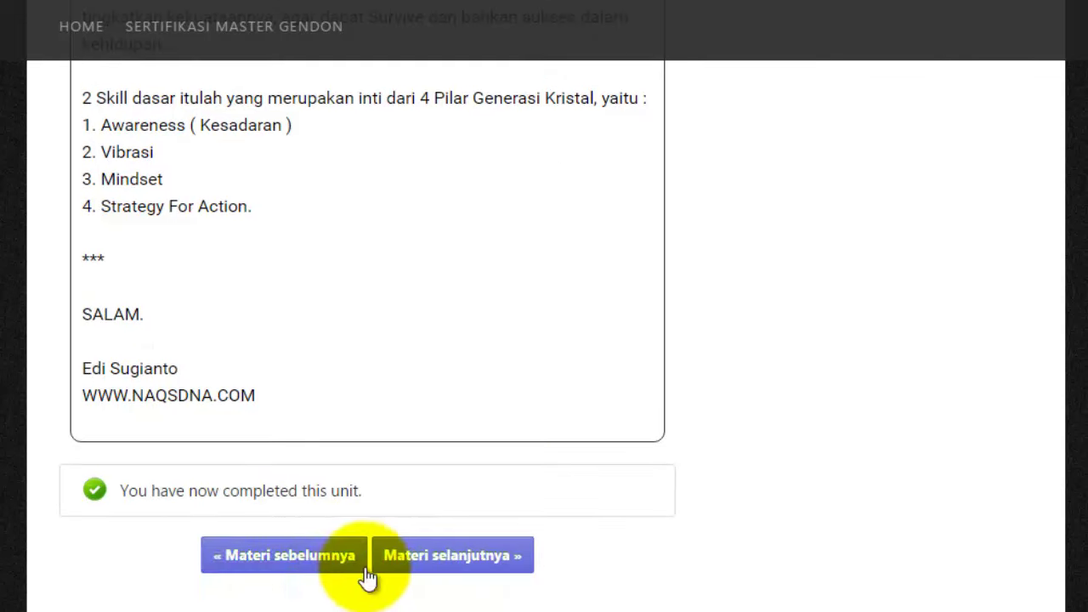
pyautogui.click(440, 557)
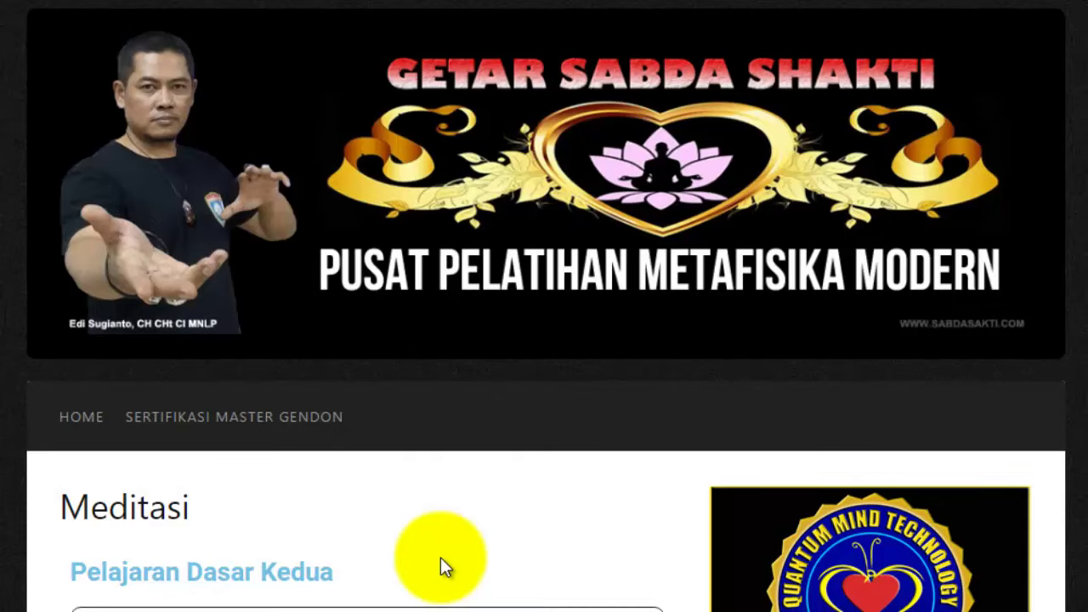
# - Read through Meditasi and continue to Pelajaran Dasar Ketiga: Kurikulum Pelajaran
pyautogui.scroll(-20, 440, 558)
pyautogui.scroll(-20, 440, 559)
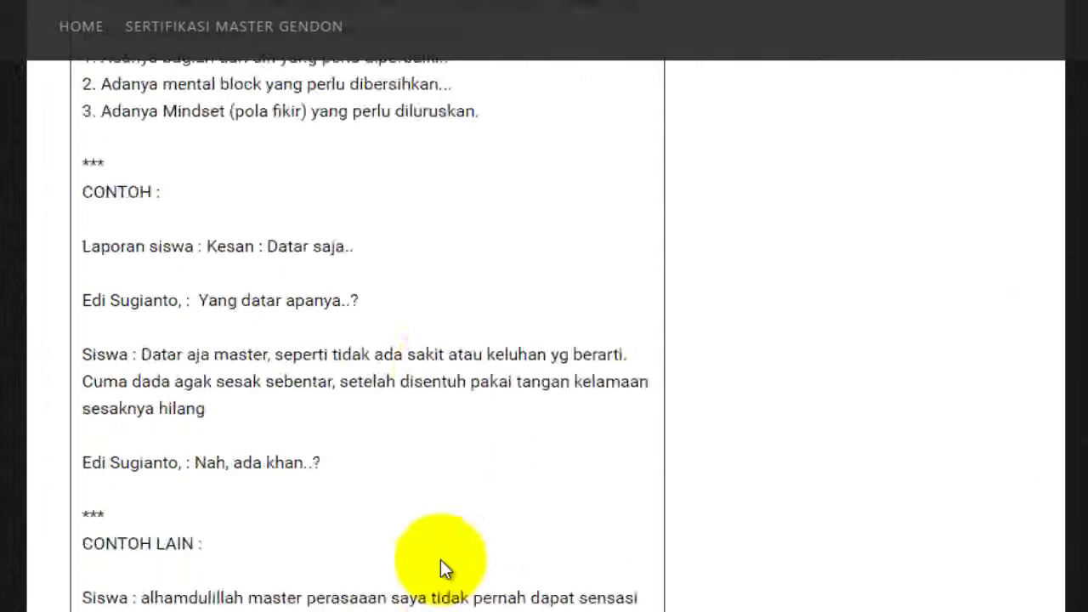
pyautogui.scroll(-4, 440, 562)
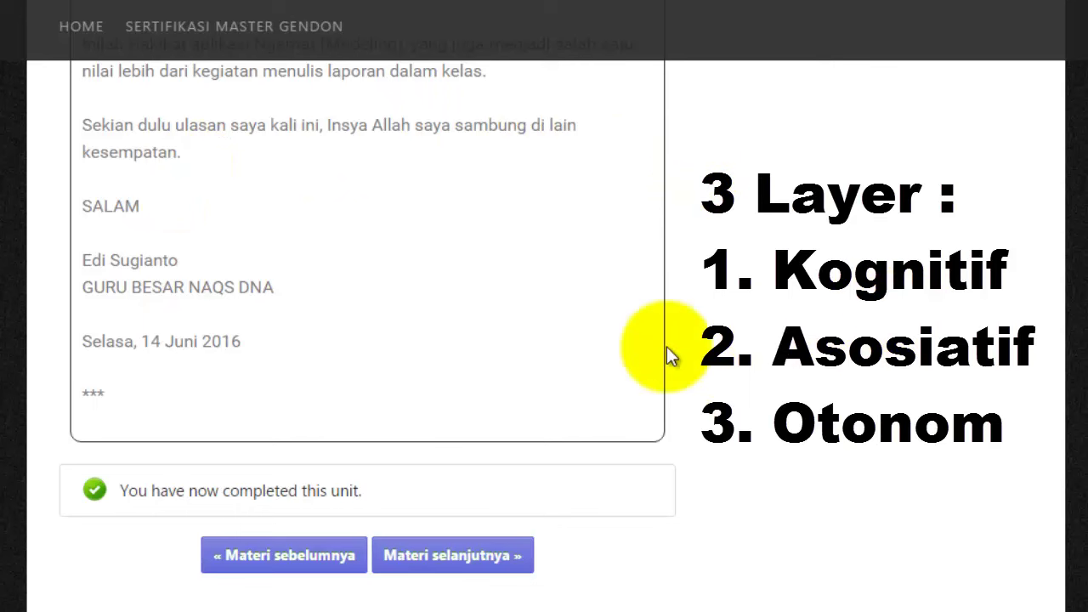
pyautogui.click(414, 555)
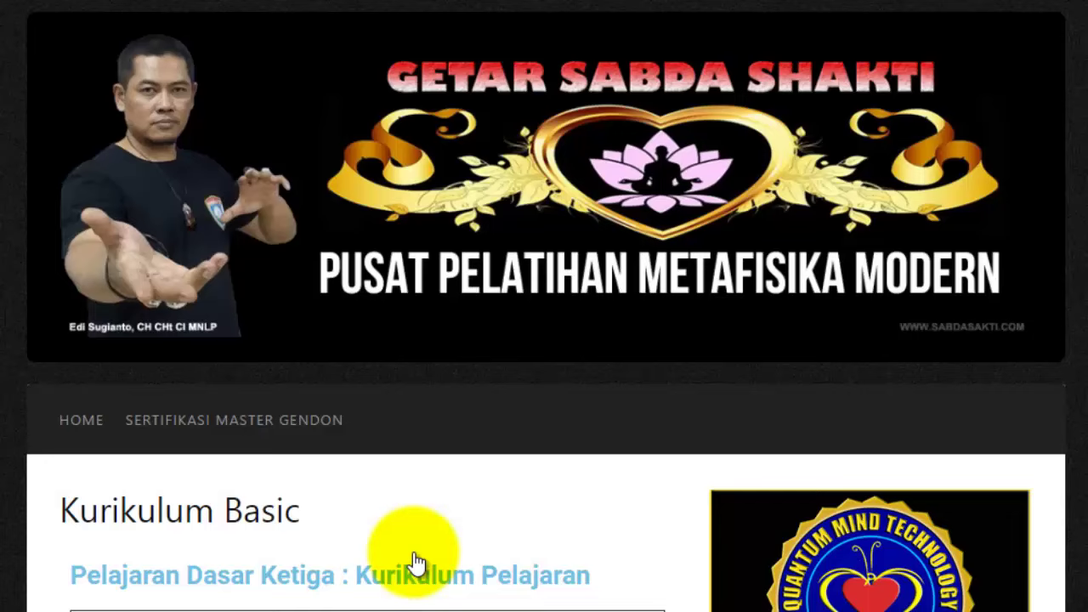
# - Scroll down Kurikulum Pelajaran past the sample report to the Basic Gendon training-length quiz
pyautogui.scroll(-10, 414, 551)
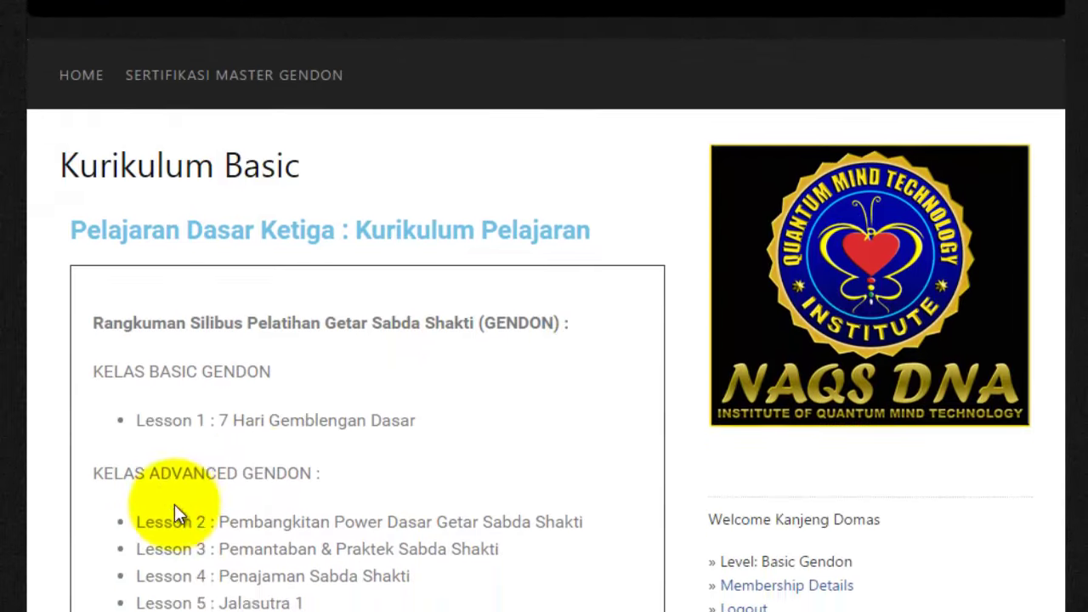
pyautogui.scroll(-15, 176, 508)
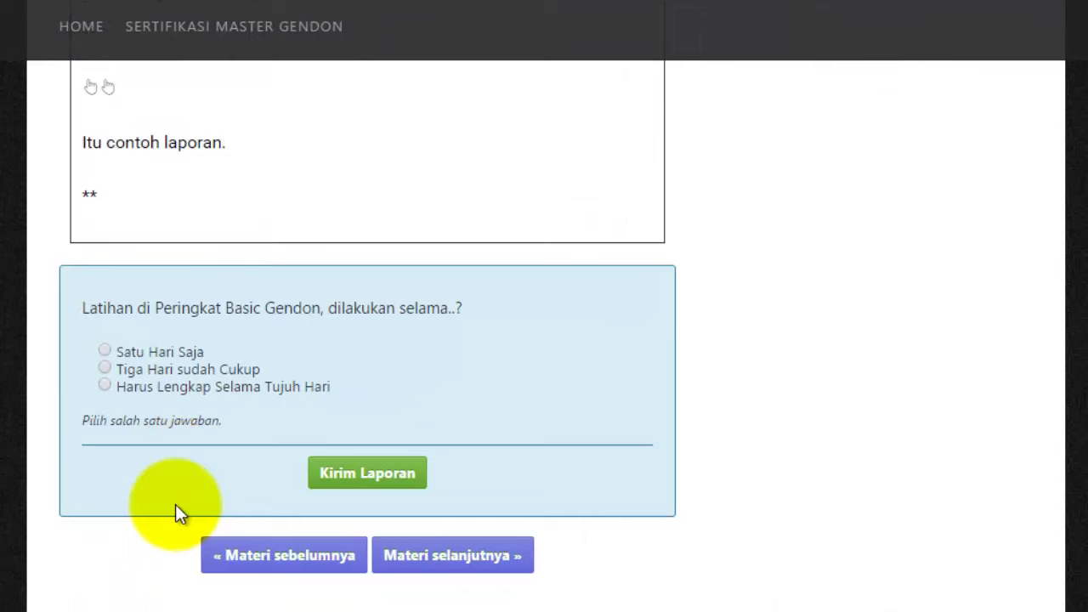
pyautogui.scroll(4, 175, 506)
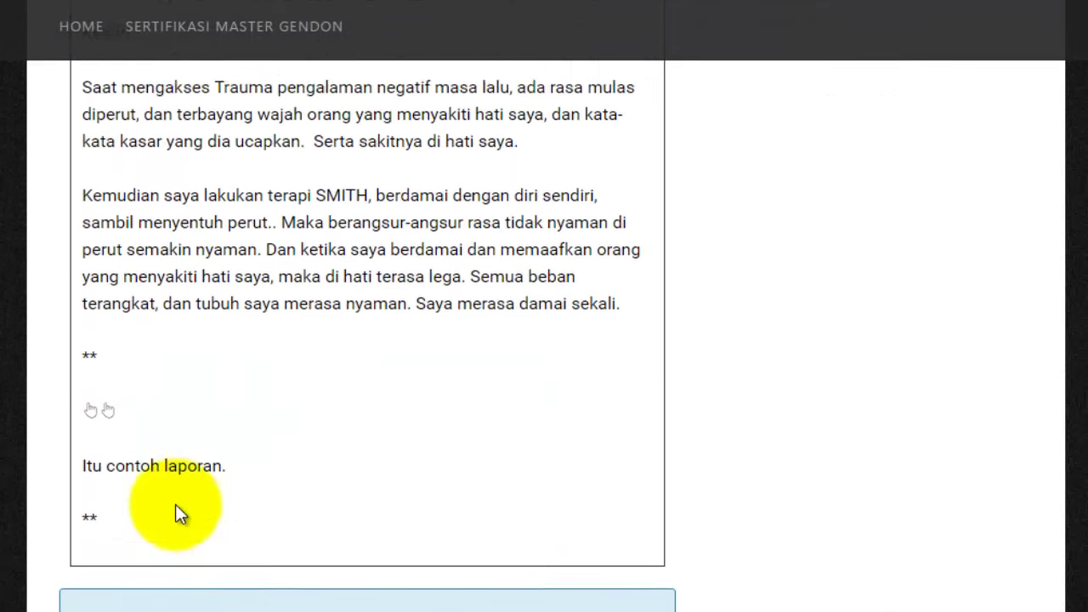
pyautogui.scroll(-4, 175, 510)
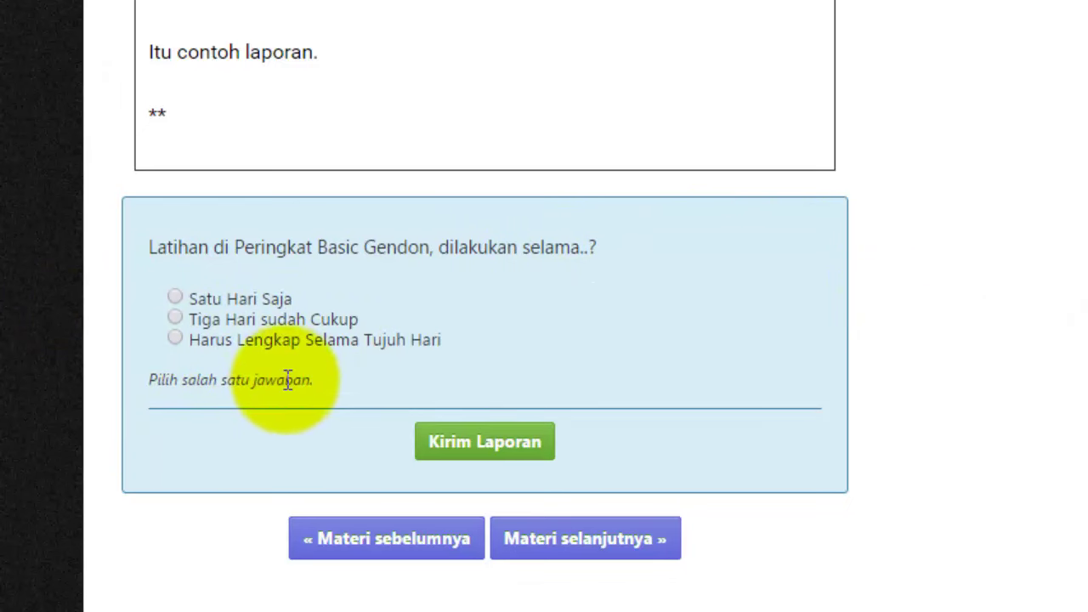
# - Submit Satu Hari Saja with Kirim Laporan, retake the quiz, and submit the same answer again
pyautogui.click(176, 298)
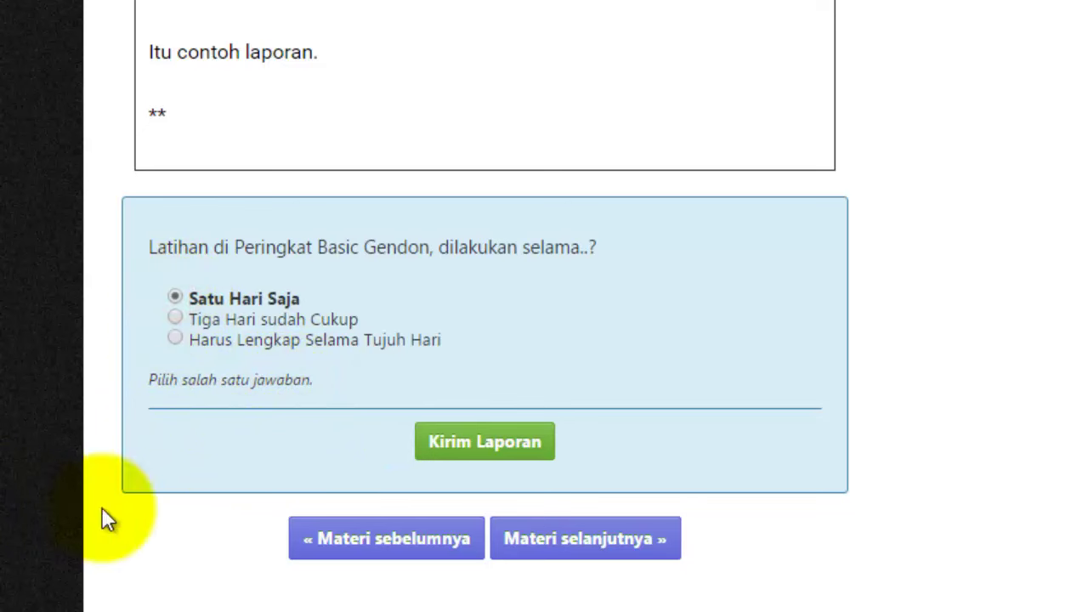
pyautogui.click(498, 448)
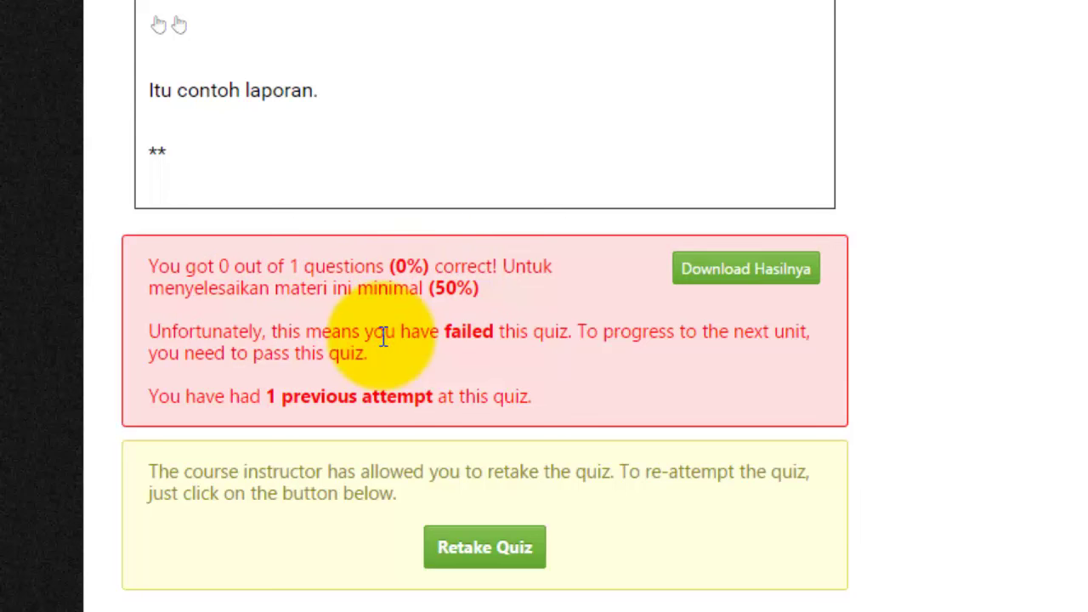
pyautogui.scroll(-1, 383, 336)
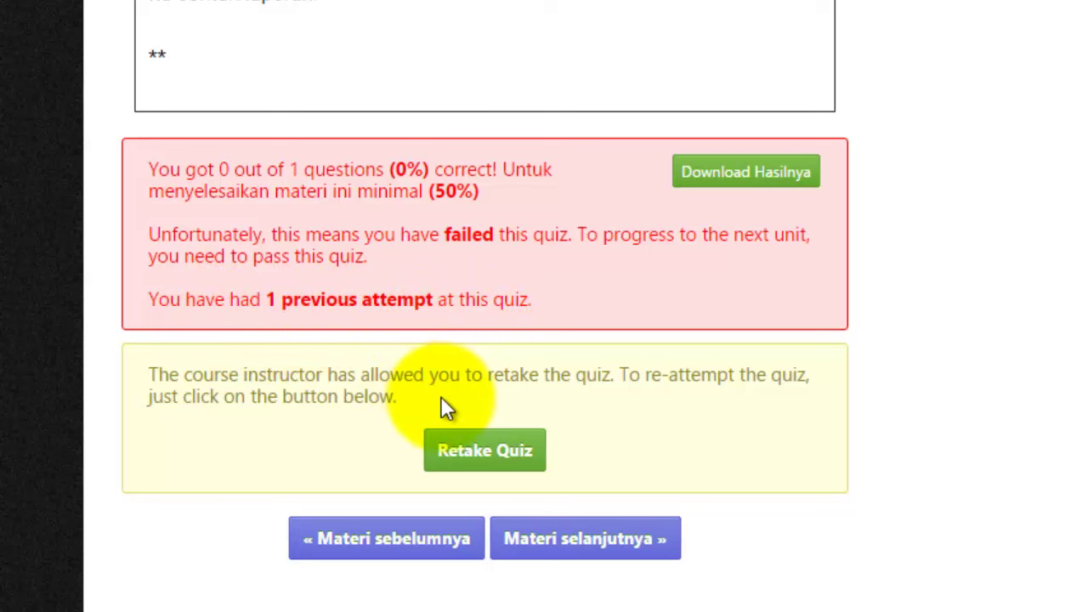
pyautogui.click(471, 451)
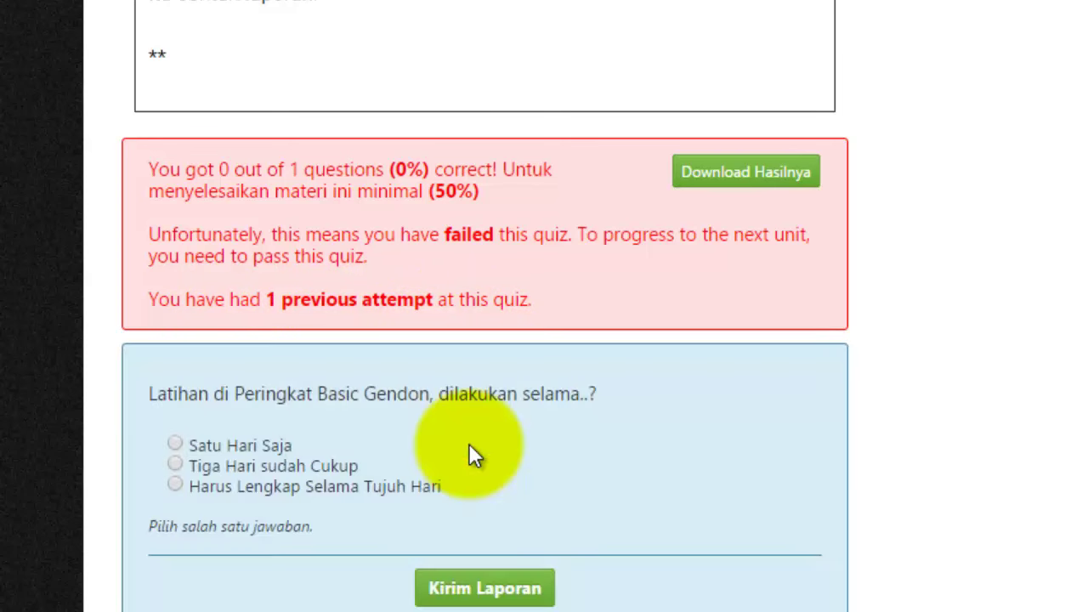
pyautogui.scroll(-2, 470, 446)
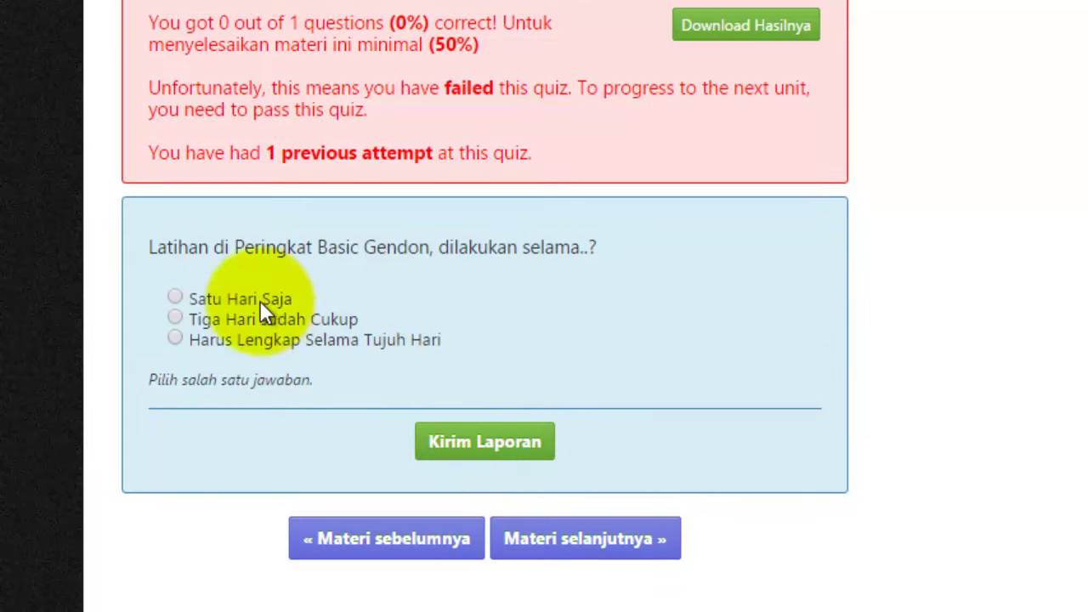
pyautogui.click(172, 297)
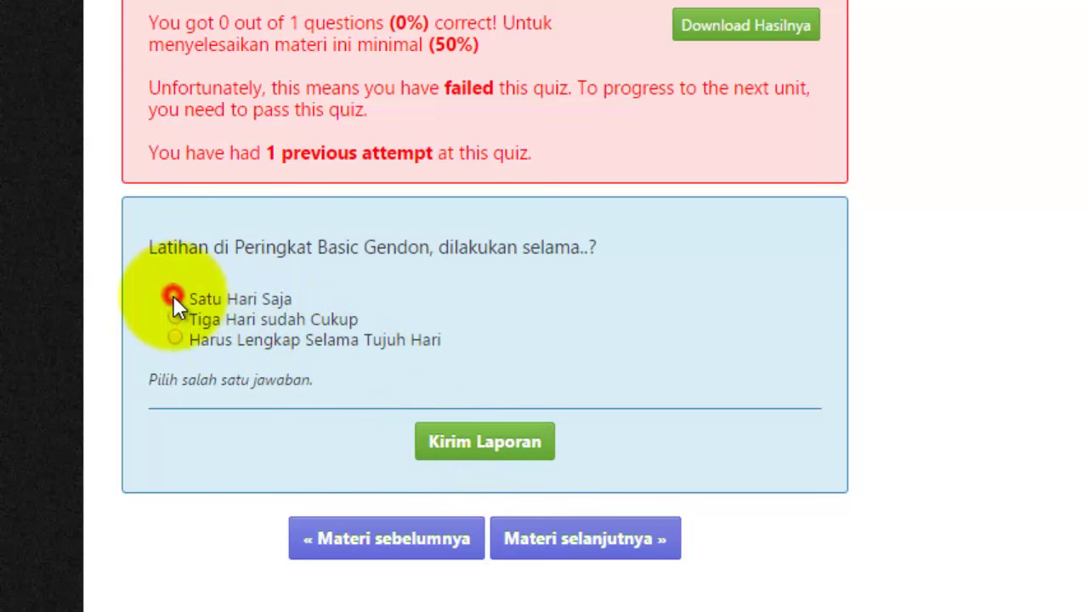
pyautogui.click(485, 451)
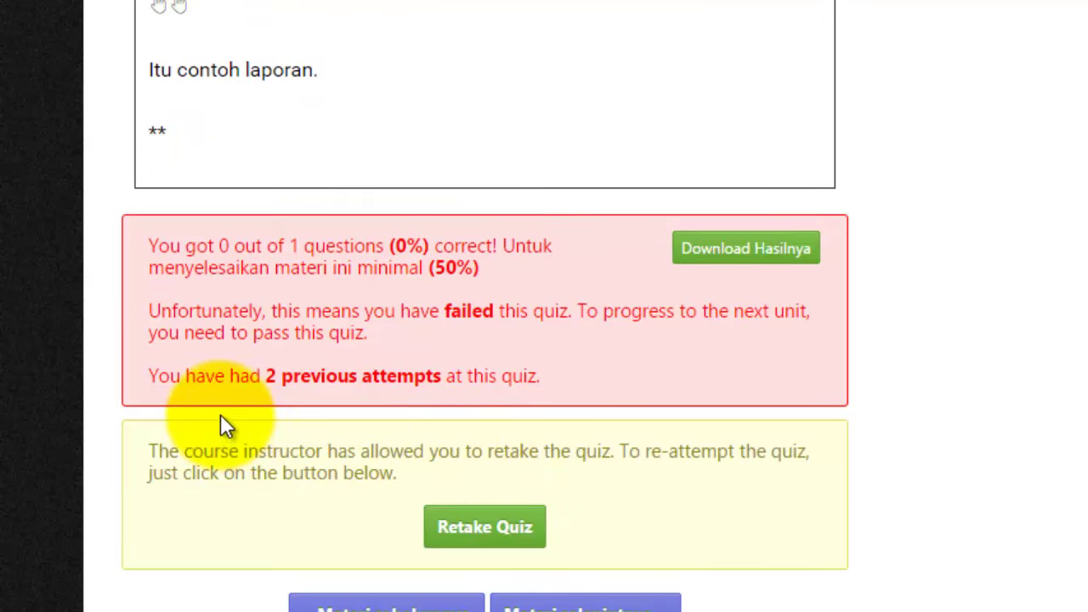
# - Retake the quiz twice, submitting Satu Hari Saja each time, reaching four failed attempts at 0 of 1
pyautogui.scroll(-1, 229, 408)
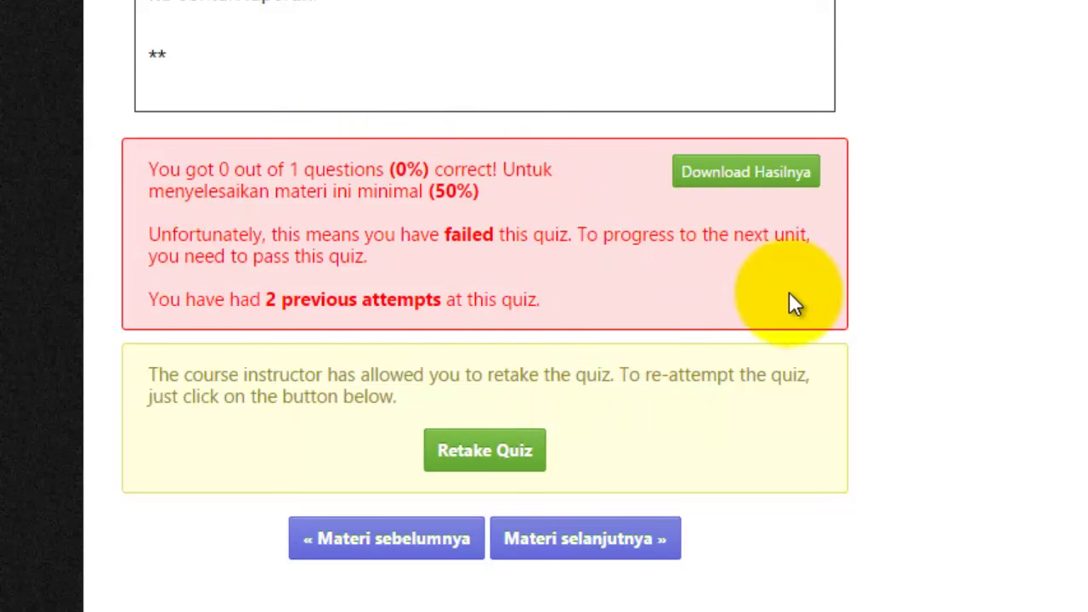
pyautogui.click(478, 446)
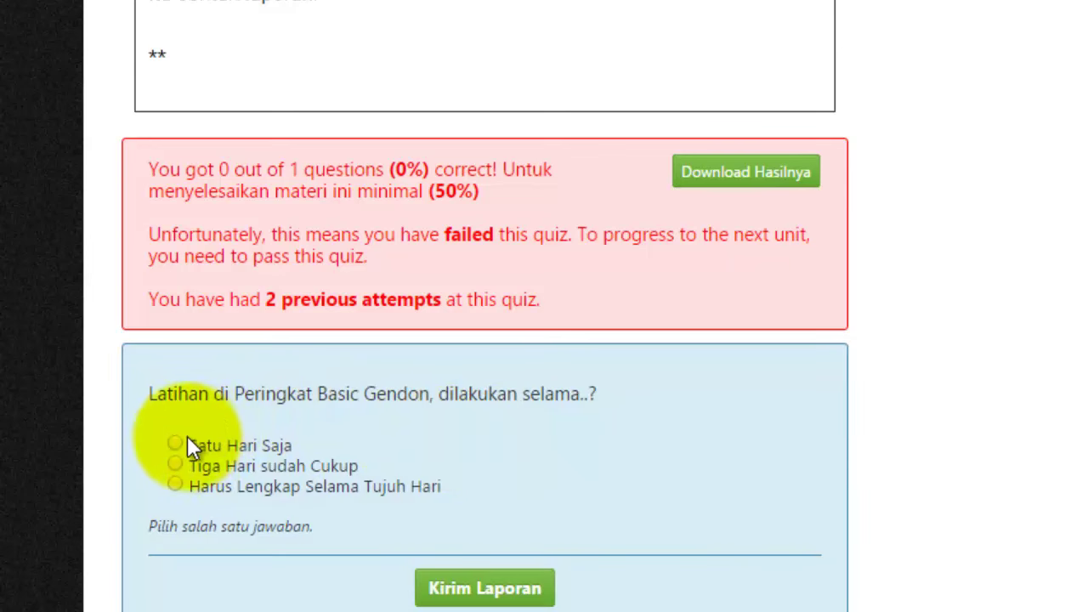
pyautogui.click(174, 442)
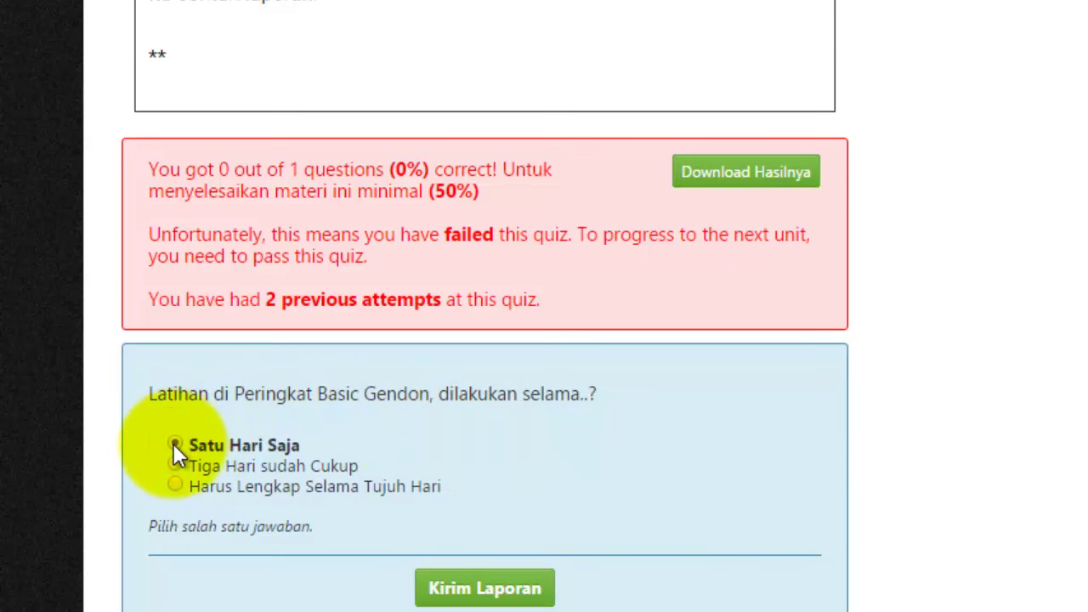
pyautogui.scroll(-2, 605, 508)
pyautogui.click(498, 443)
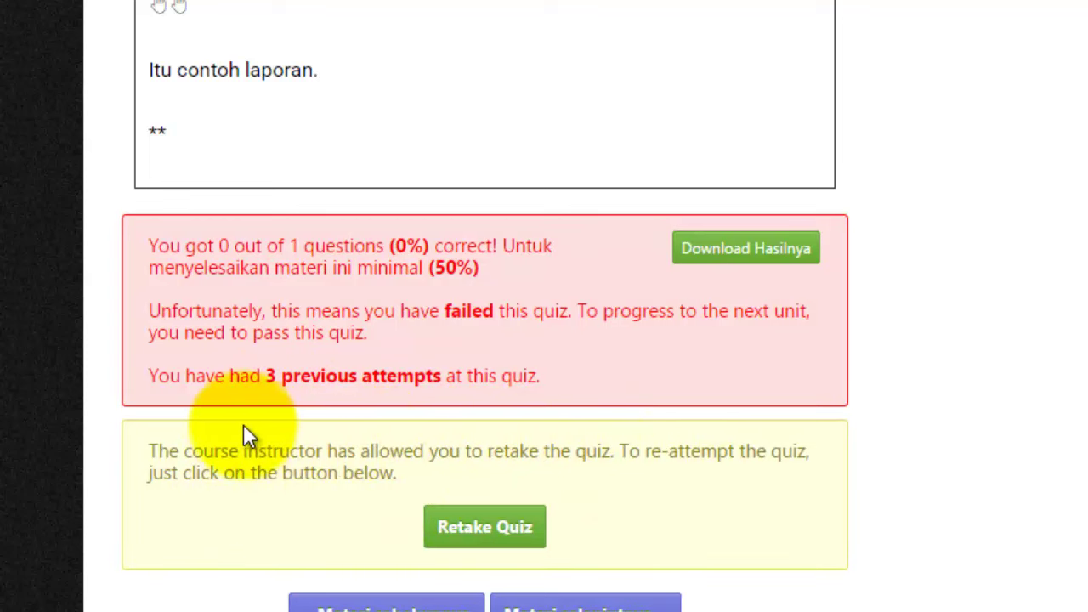
pyautogui.scroll(-1, 255, 425)
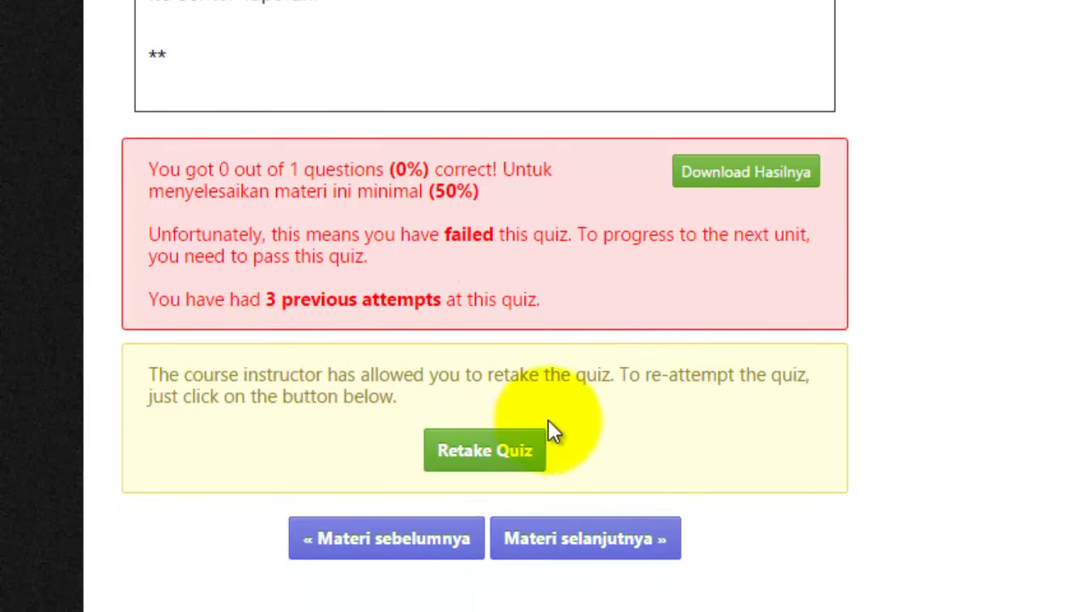
pyautogui.click(474, 452)
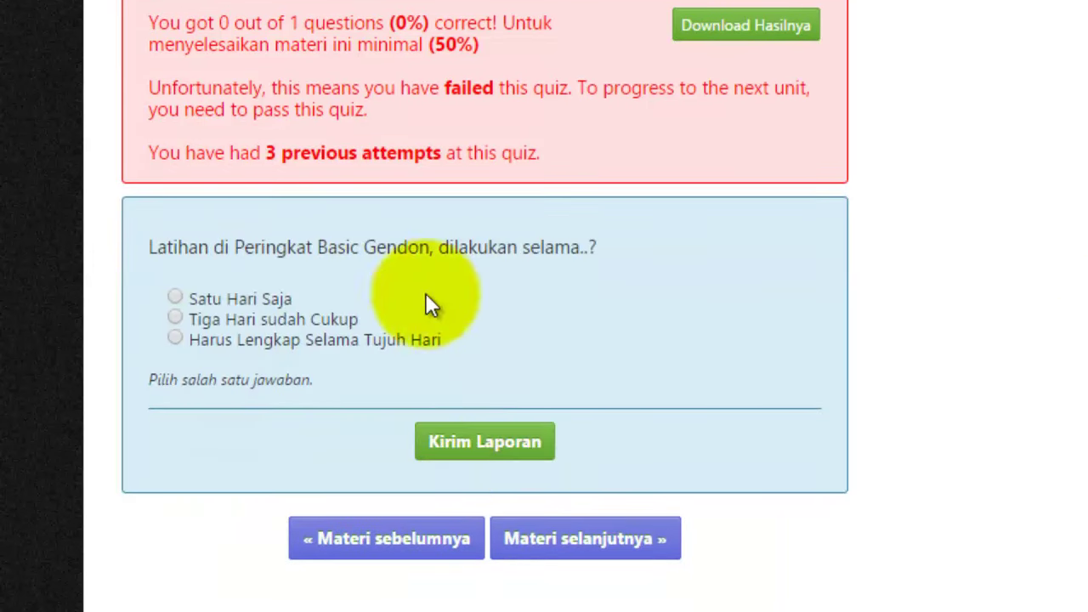
pyautogui.click(178, 295)
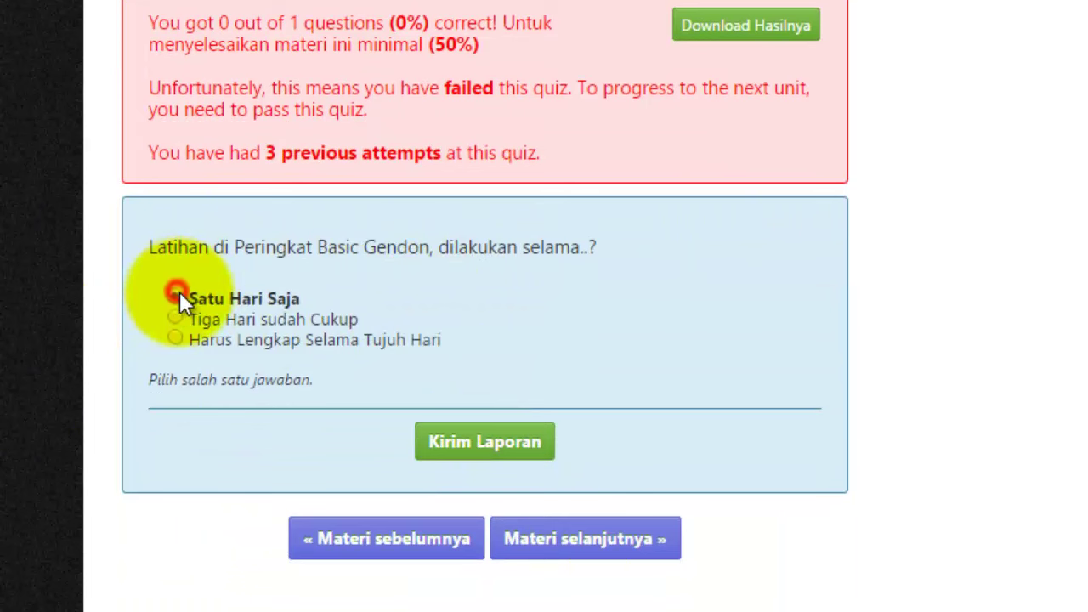
pyautogui.click(453, 443)
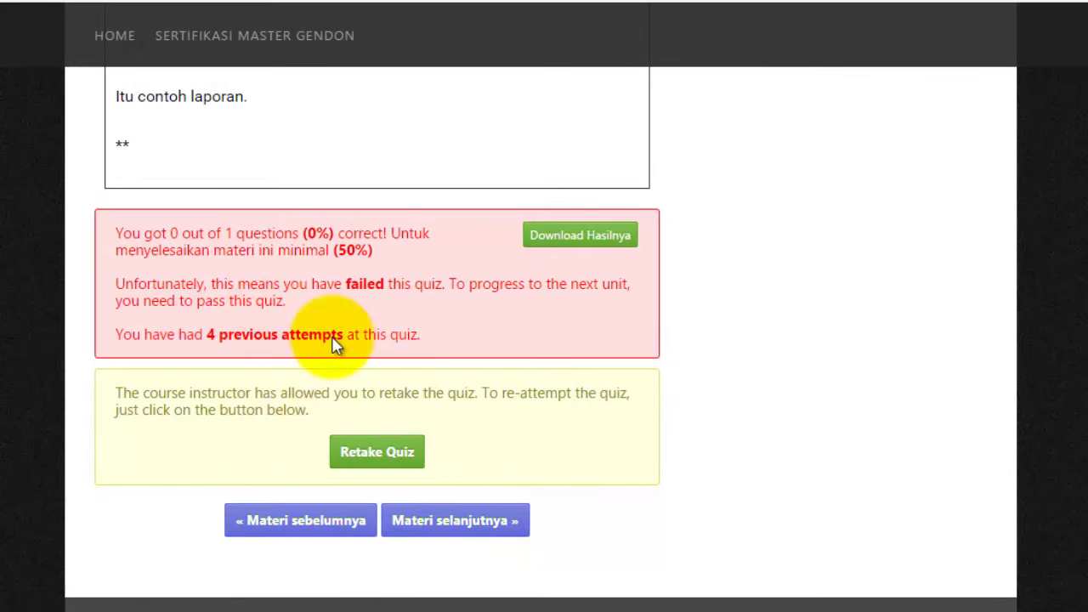
# - Go to Hari Ke-1: Deep Trance Relaxation, locked pending the previous unit, and scroll to the syllabus
pyautogui.click(460, 524)
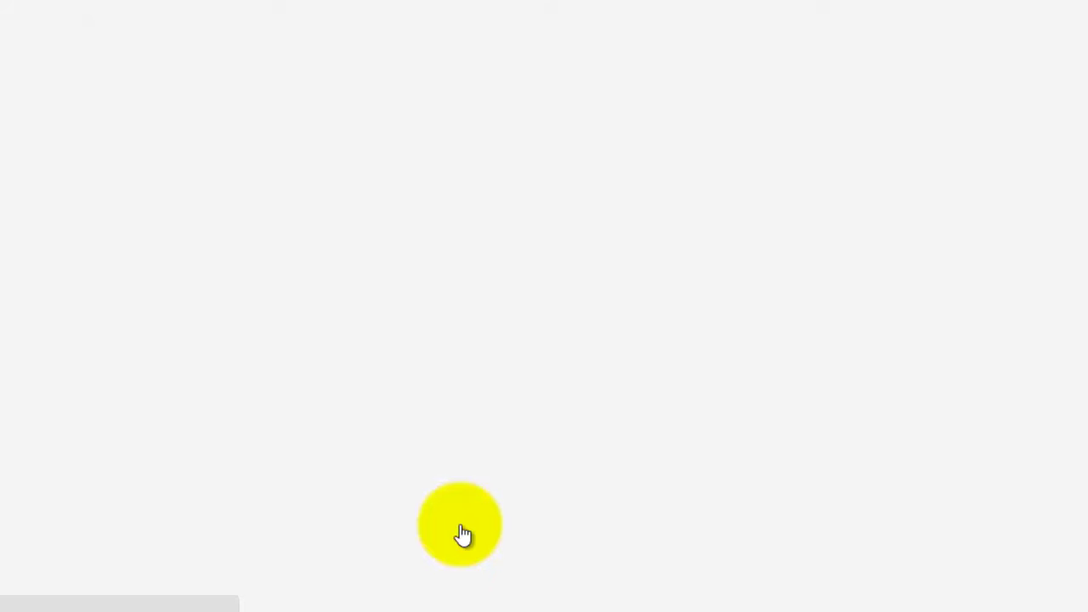
pyautogui.scroll(-5, 191, 498)
pyautogui.scroll(-1, 256, 527)
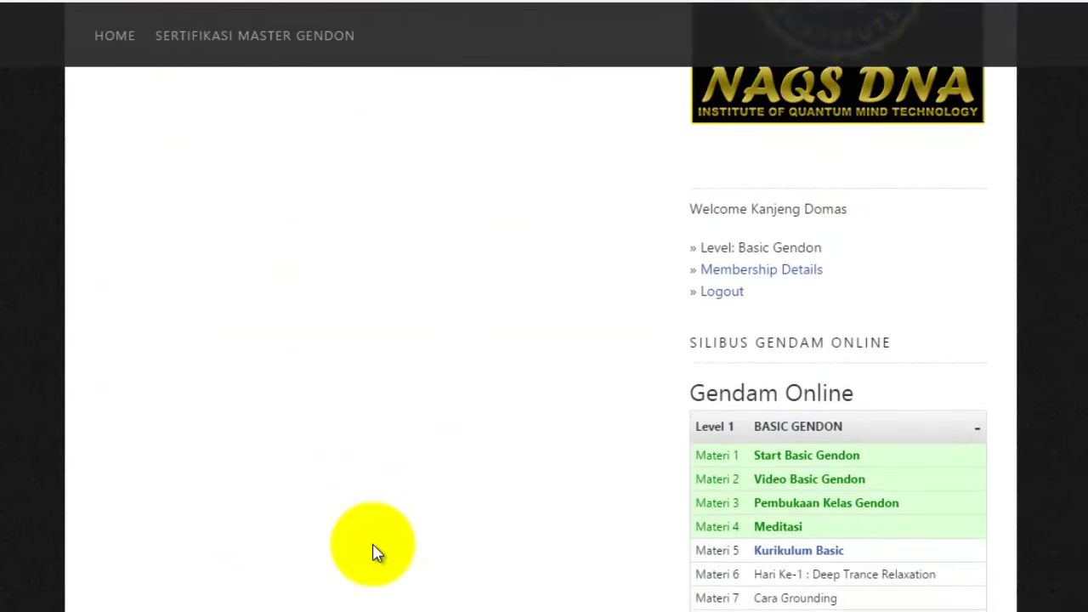
pyautogui.scroll(7, 371, 554)
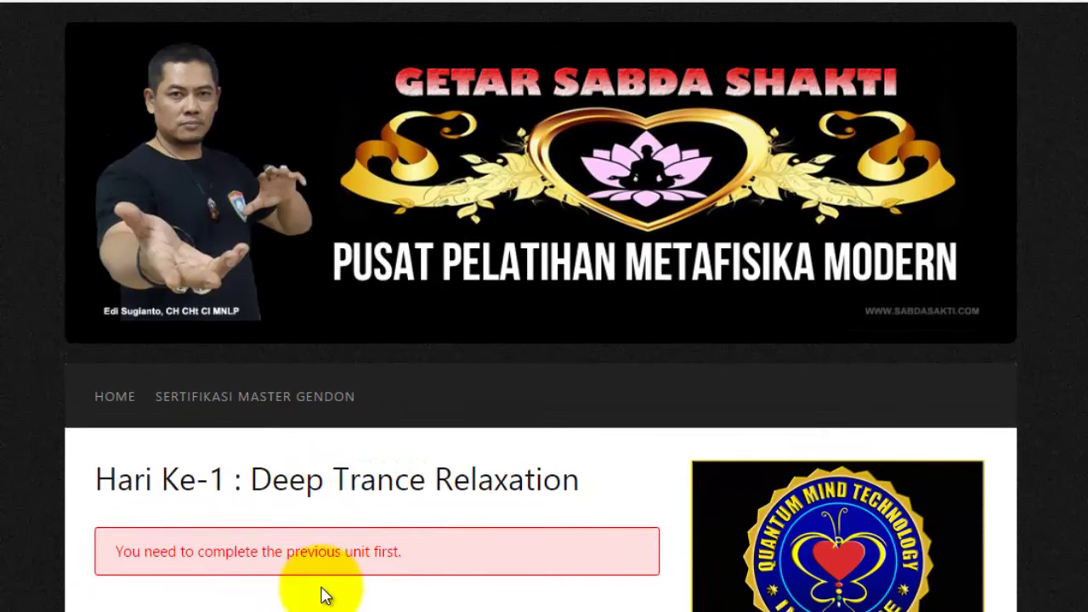
pyautogui.scroll(-3, 307, 552)
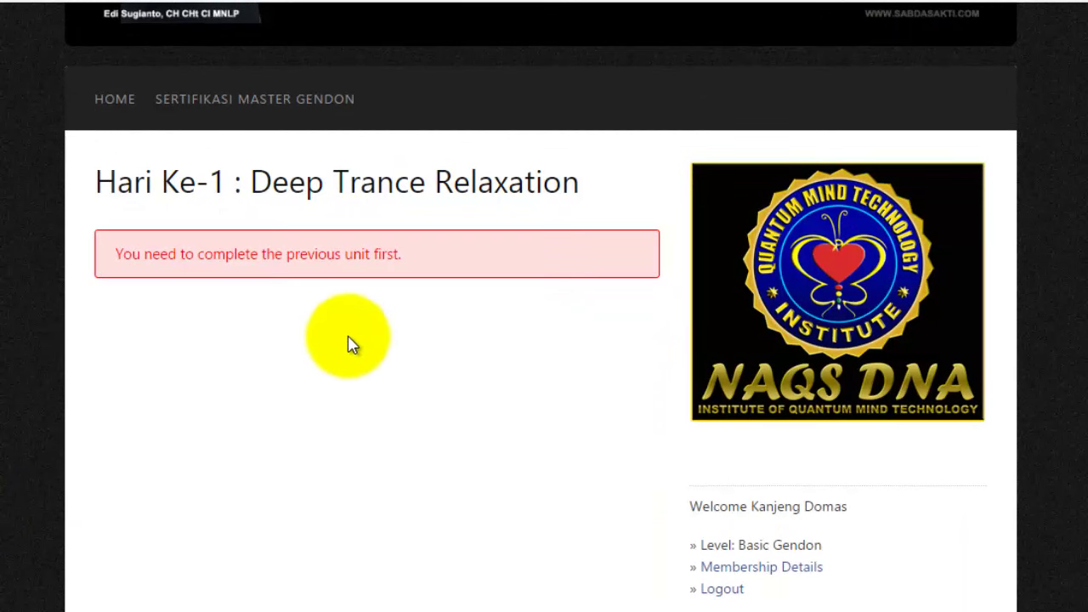
pyautogui.scroll(-3, 366, 479)
pyautogui.scroll(-2, 366, 478)
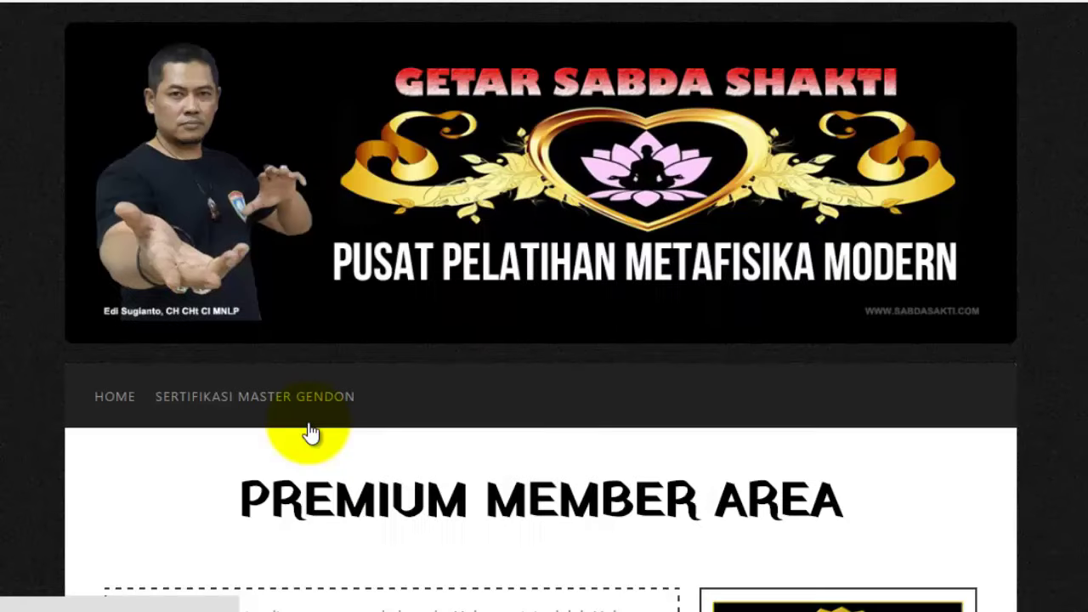
# - Scroll through the Gendam Online syllabus, checking the green completed Basic lessons and the locked later ones
pyautogui.scroll(-7, 312, 429)
pyautogui.scroll(-14, 311, 423)
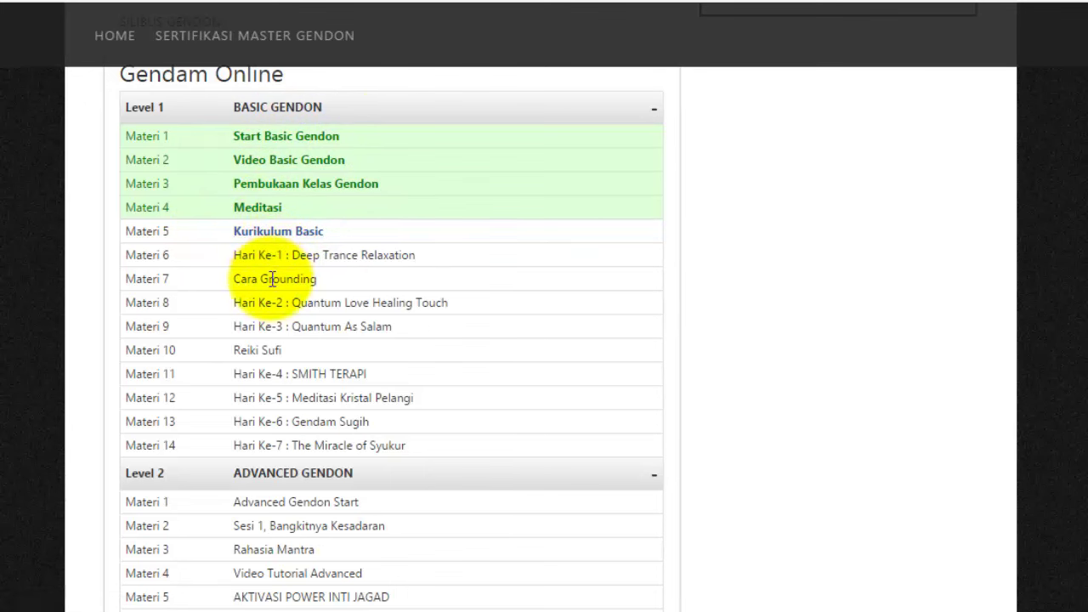
pyautogui.scroll(-5, 255, 344)
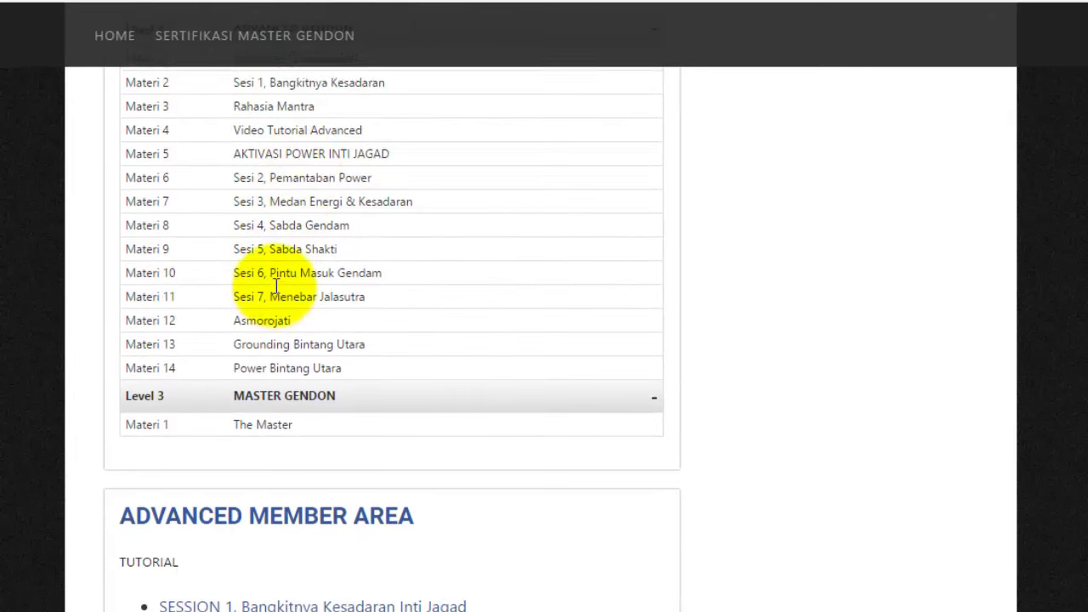
pyautogui.scroll(2, 271, 272)
pyautogui.scroll(2, 309, 253)
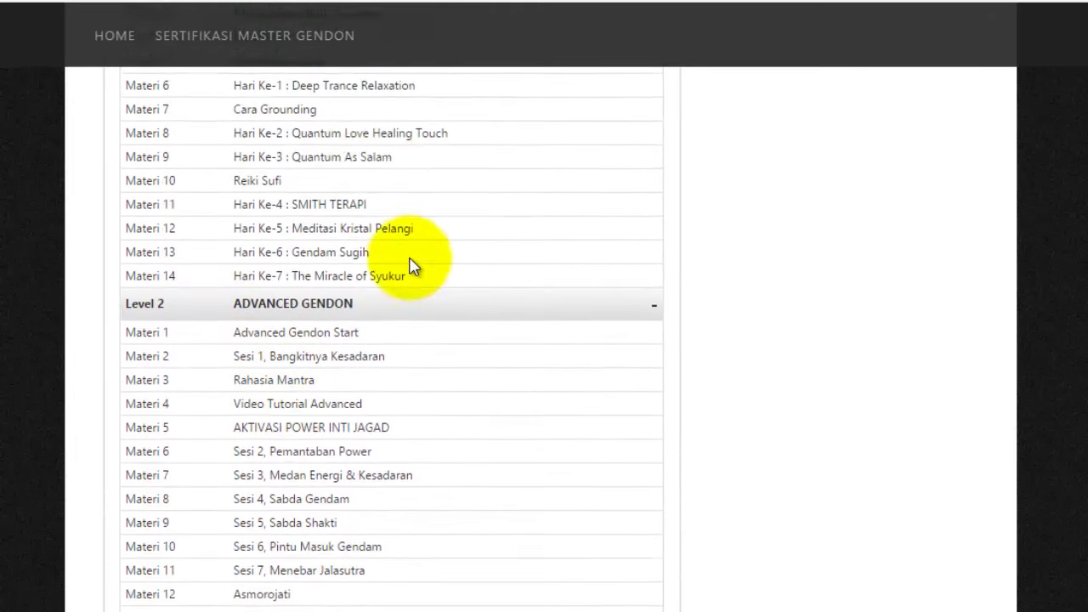
pyautogui.scroll(-2, 272, 280)
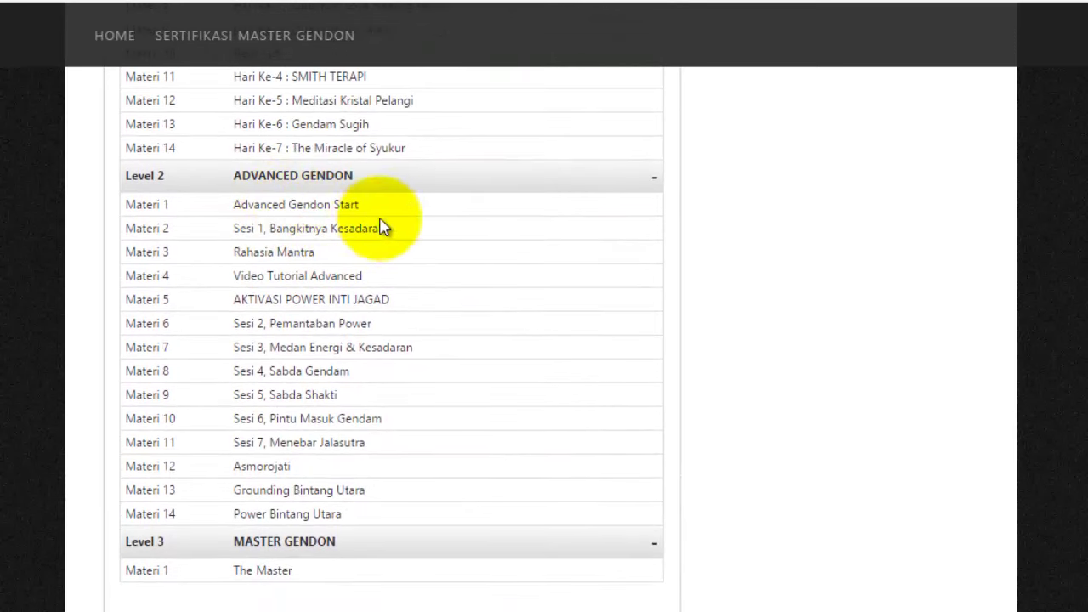
pyautogui.scroll(4, 349, 280)
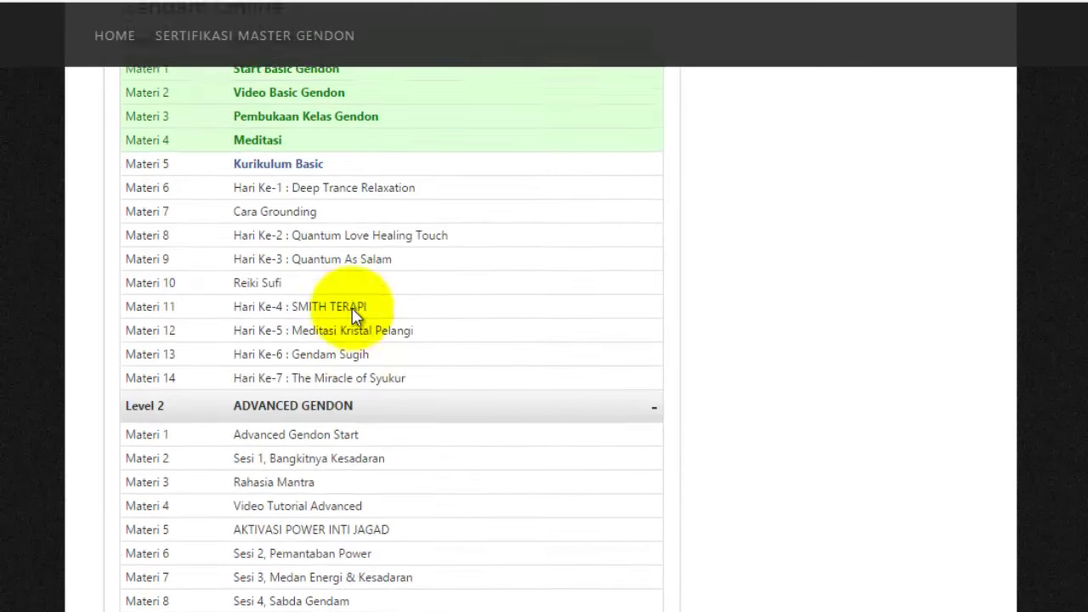
pyautogui.scroll(-4, 407, 285)
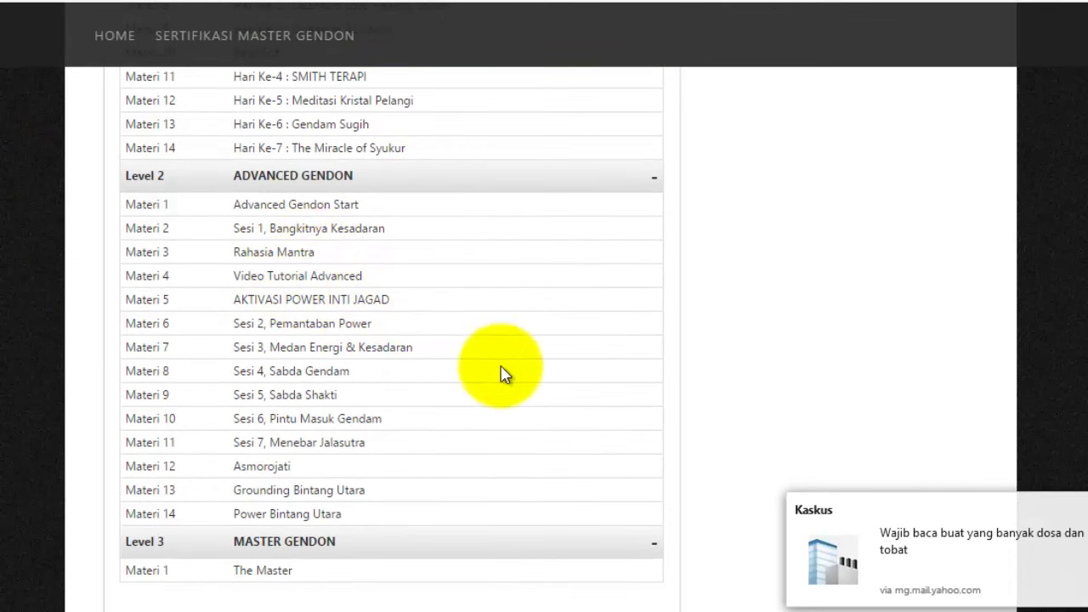
pyautogui.scroll(-4, 401, 389)
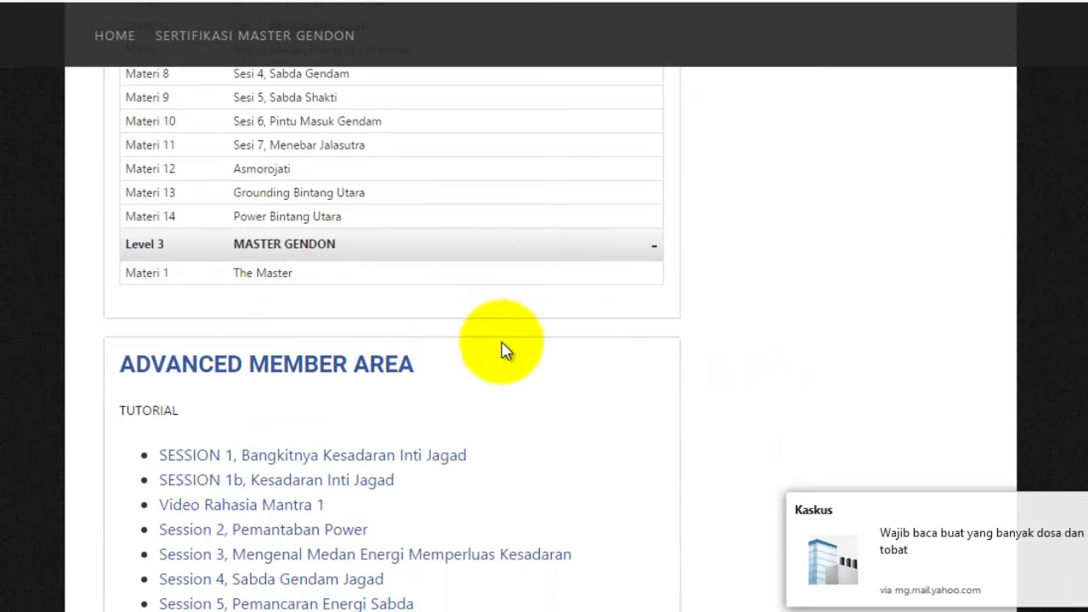
pyautogui.scroll(4, 504, 350)
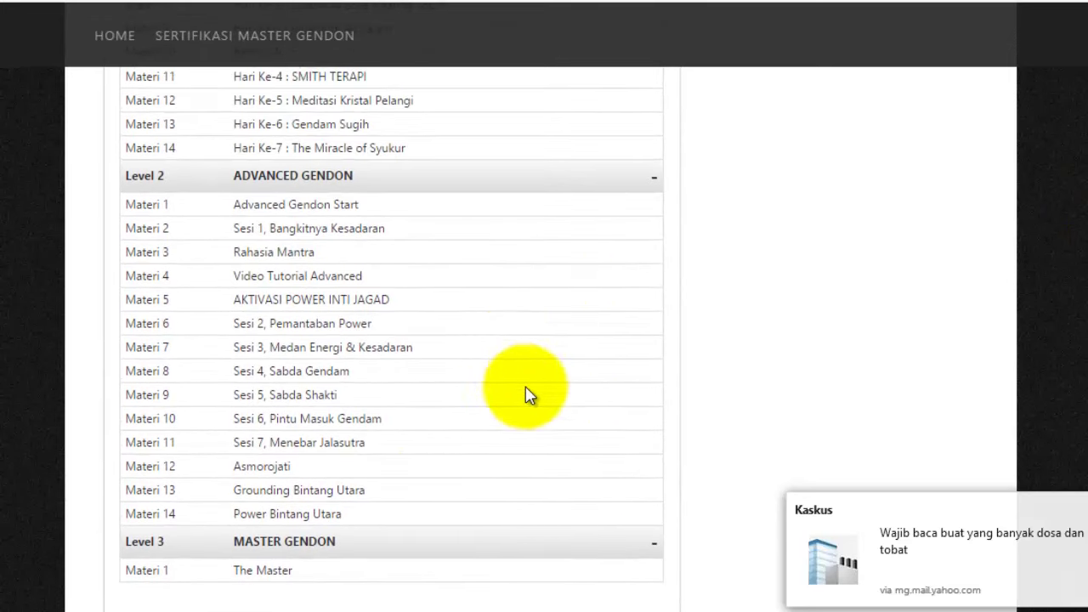
# - Collapse Level 3 MASTER GENDON, Level 2 ADVANCED GENDON and Level 1 BASIC GENDON
pyautogui.click(646, 549)
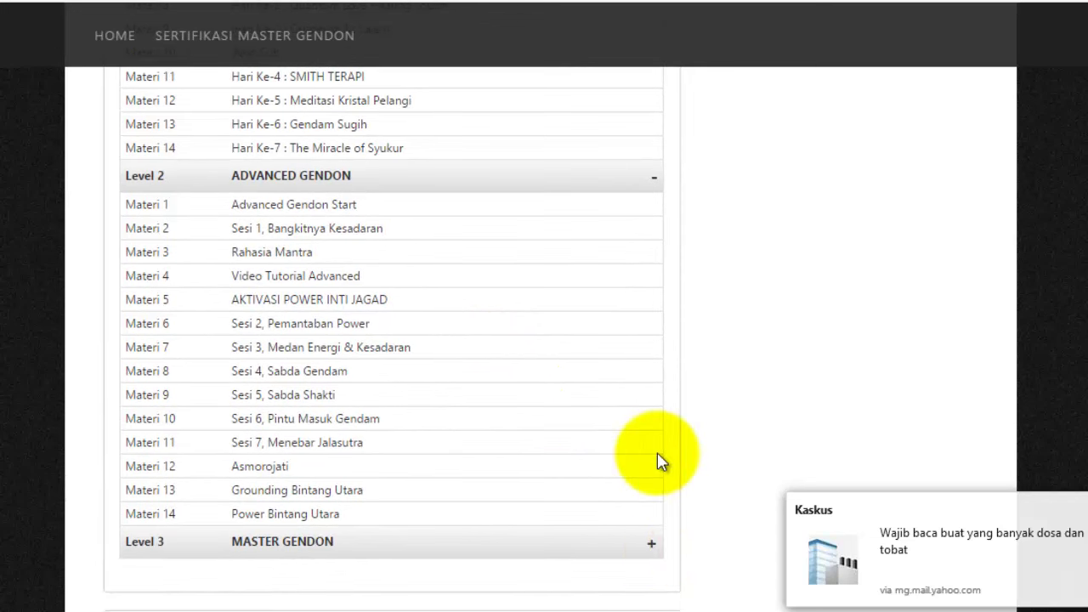
pyautogui.click(651, 178)
pyautogui.scroll(4, 545, 372)
pyautogui.click(648, 114)
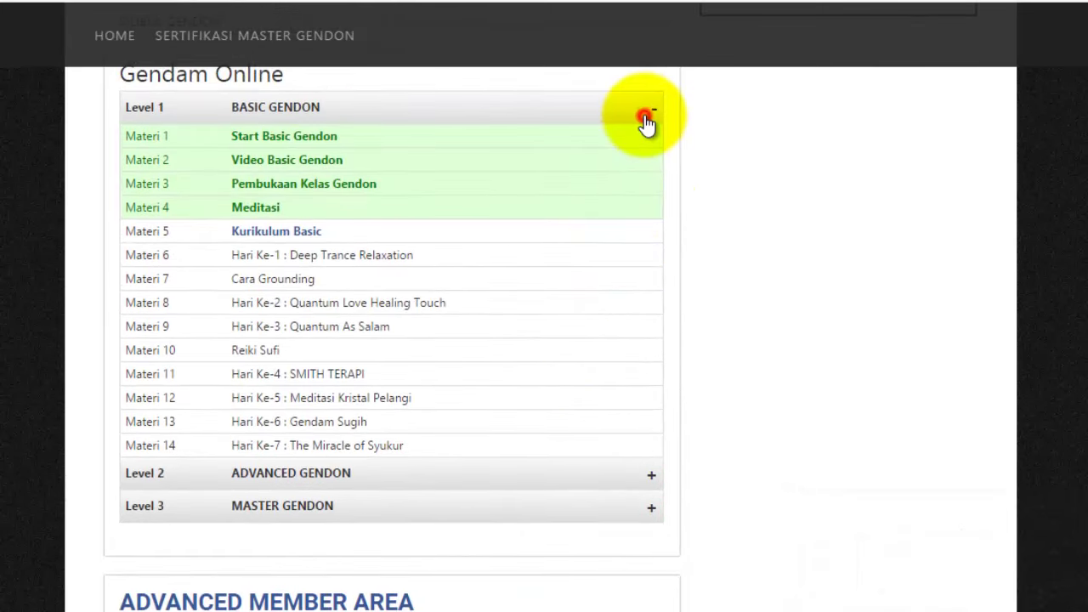
# - Scroll the collapsed syllabus, then expand the Level 1 BASIC GENDON lesson list
pyautogui.scroll(4, 559, 418)
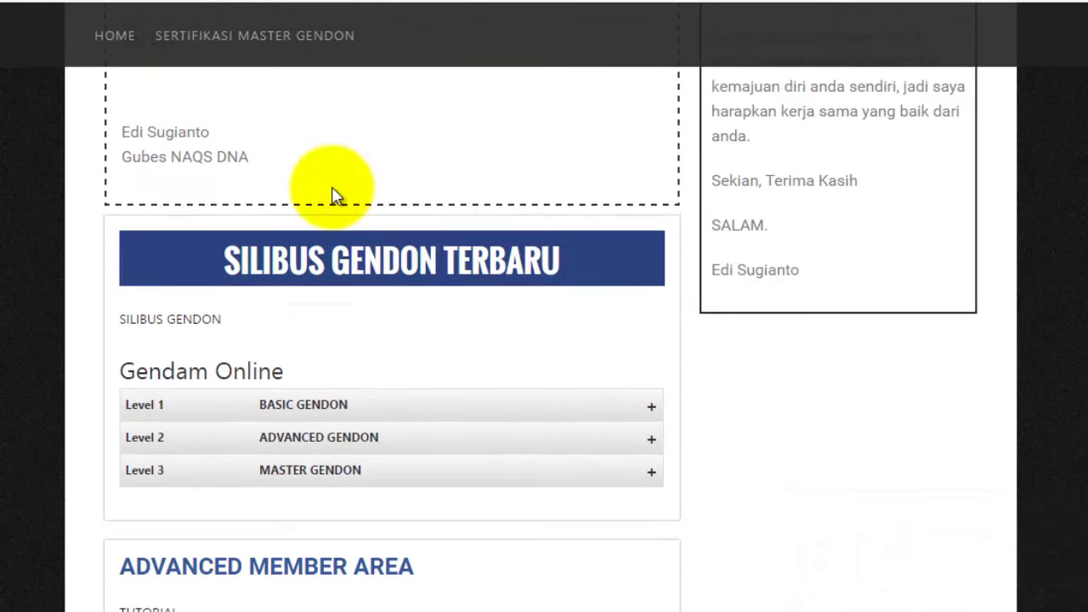
pyautogui.scroll(-6, 525, 333)
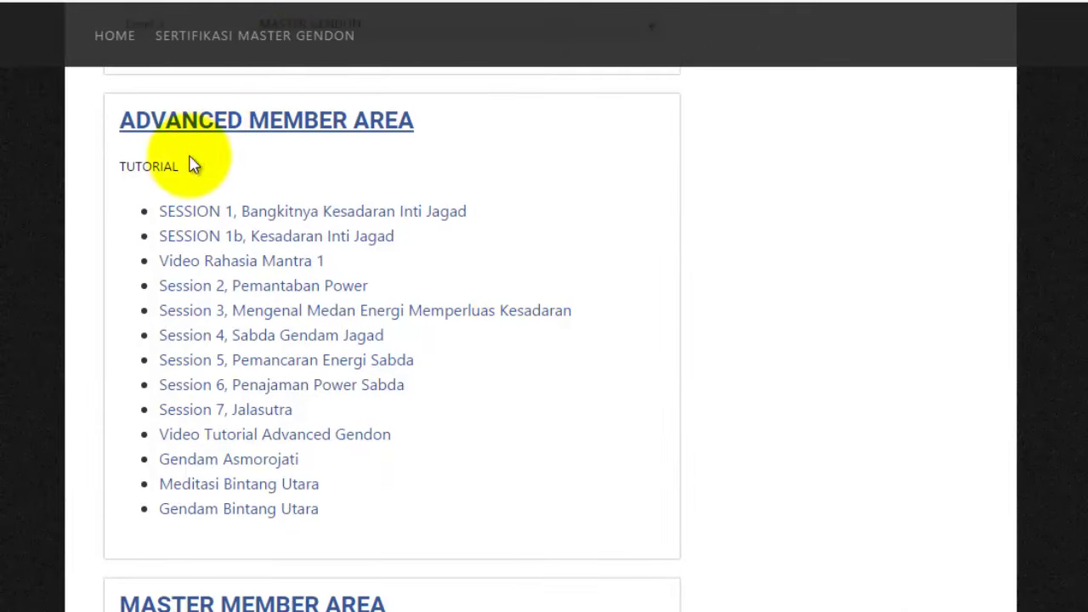
pyautogui.scroll(-4, 255, 477)
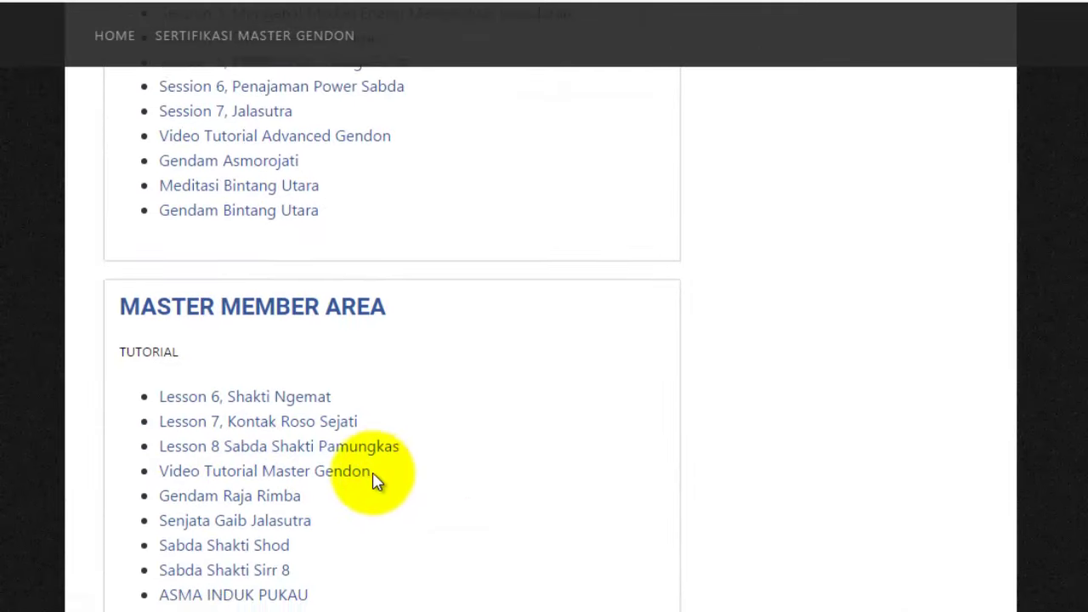
pyautogui.scroll(-1, 315, 494)
pyautogui.scroll(10, 255, 509)
pyautogui.scroll(-4, 255, 514)
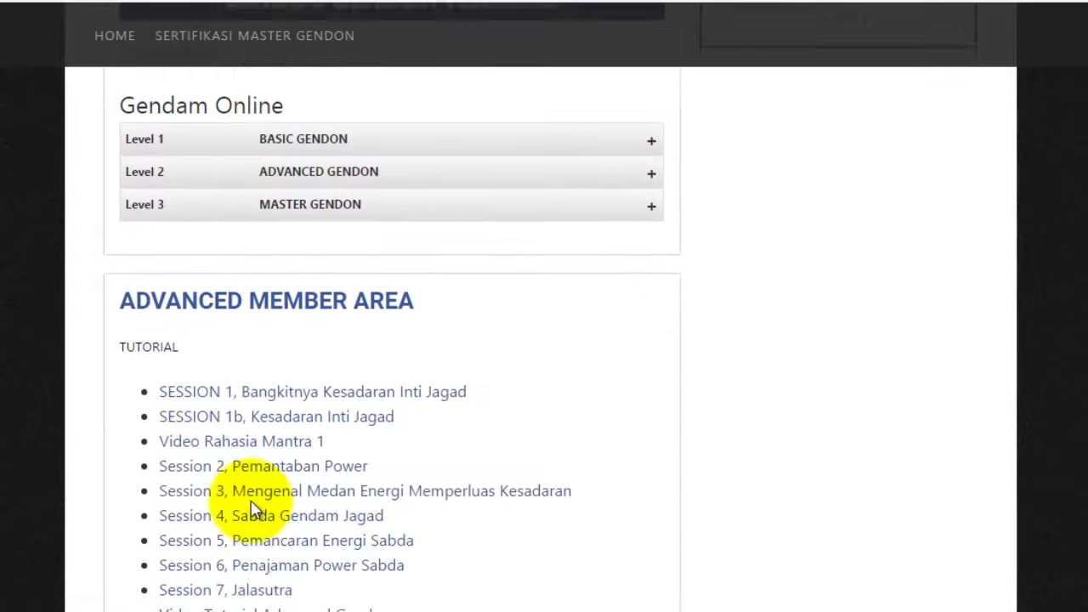
pyautogui.scroll(-5, 85, 392)
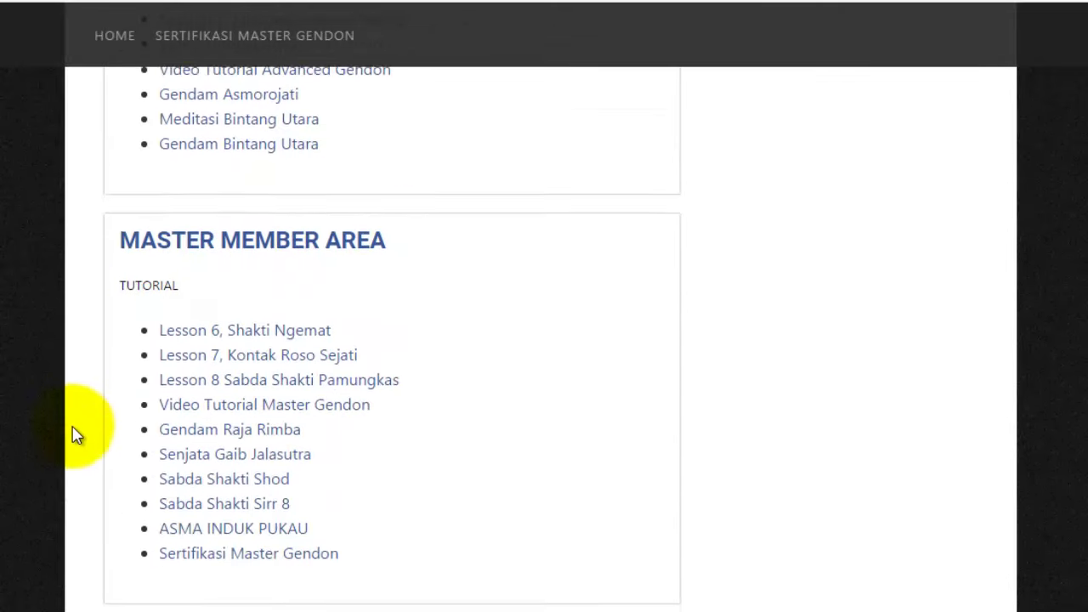
pyautogui.scroll(8, 127, 473)
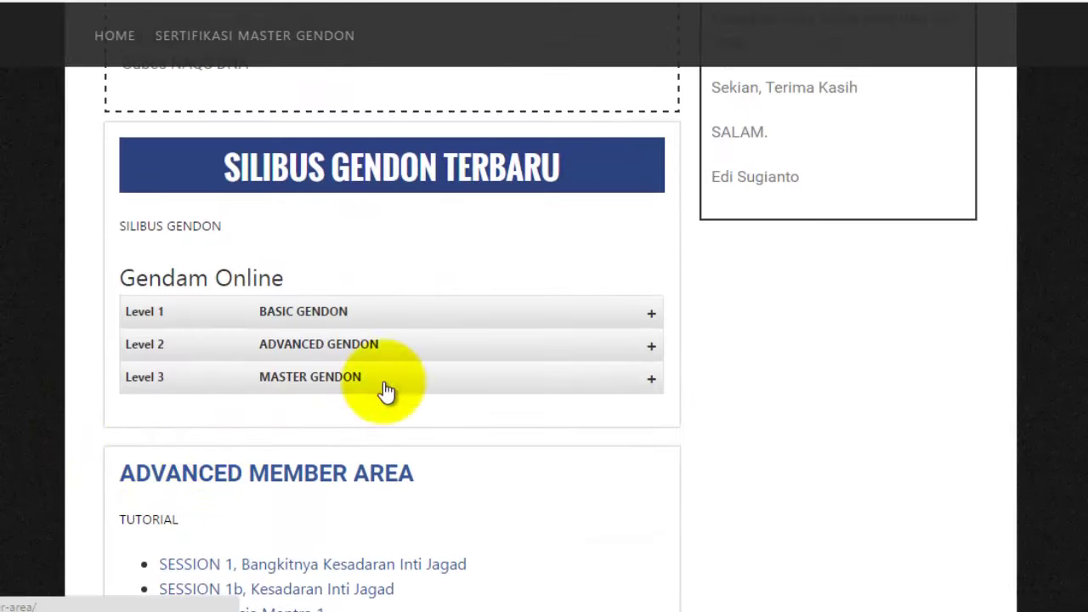
pyautogui.click(619, 315)
# - Re-open the Level 1 BASIC GENDON list, then switch to the Telegram chat about website access
pyautogui.click(636, 314)
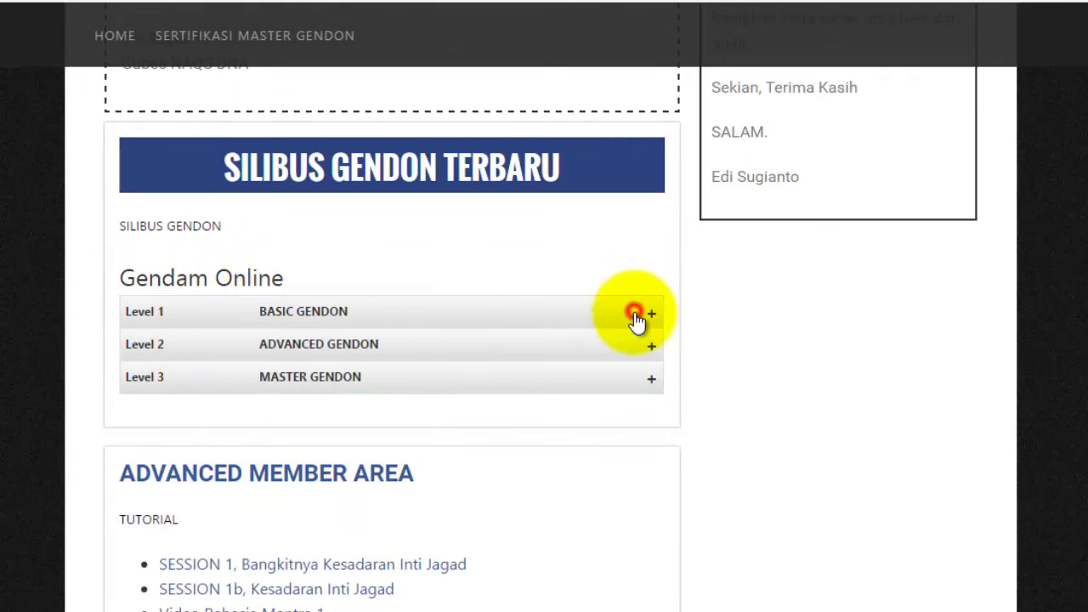
pyautogui.click(585, 311)
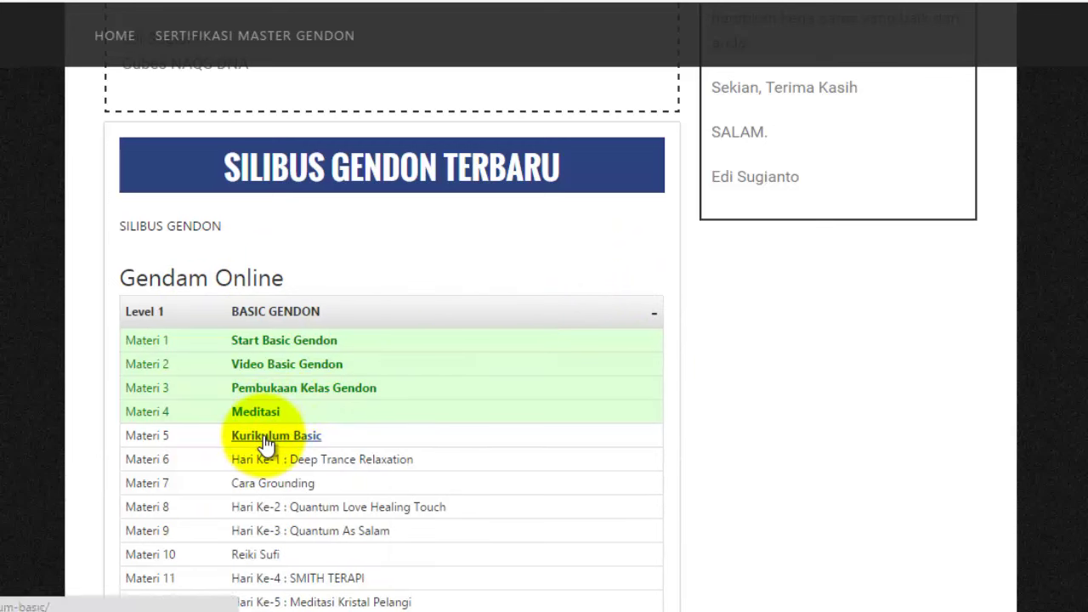
pyautogui.scroll(-3, 590, 454)
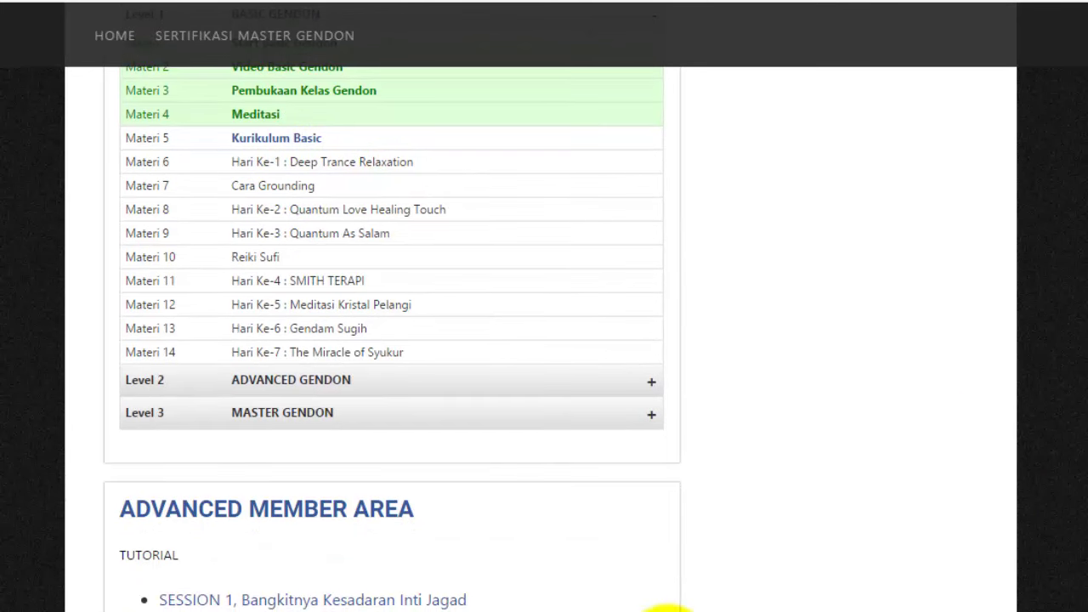
pyautogui.scroll(2, 557, 451)
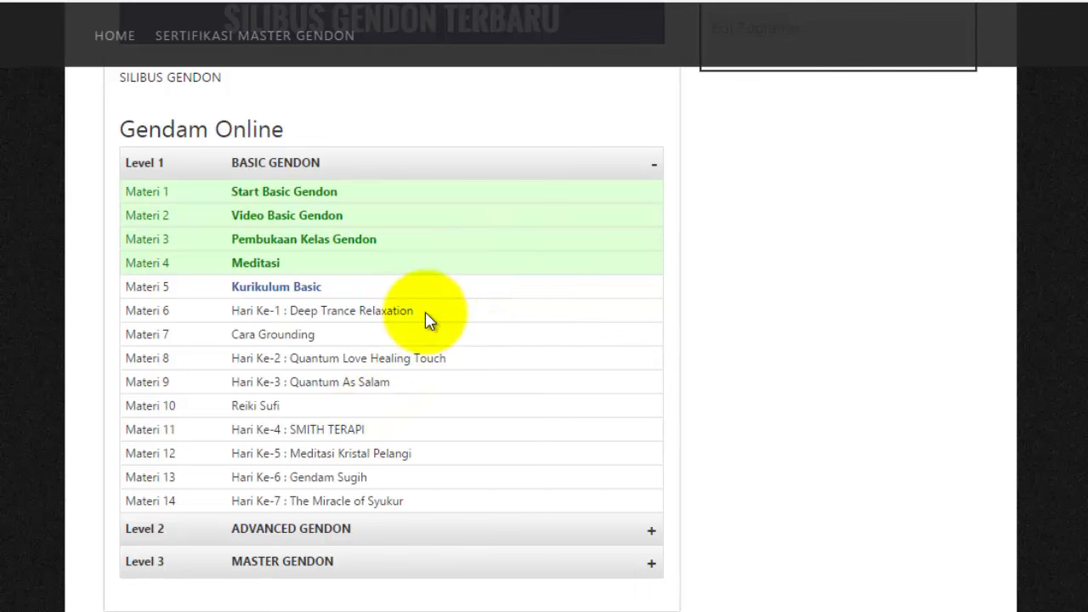
pyautogui.click(128, 611)
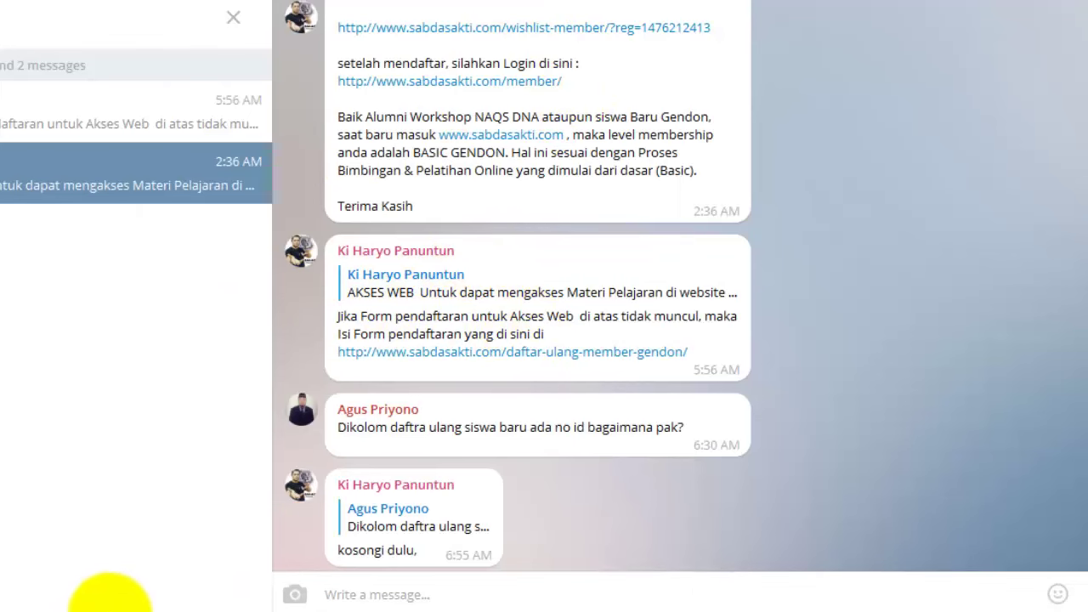
# - Switch to the Manage Members page, then back to the member's syllabus page to review it
pyautogui.click(7, 609)
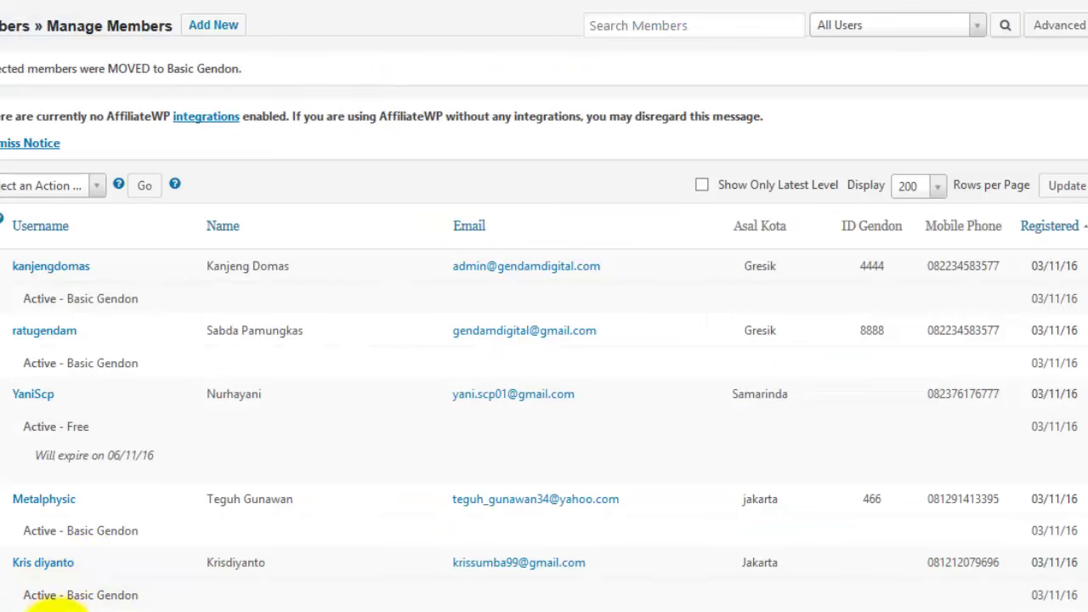
pyautogui.click(197, 611)
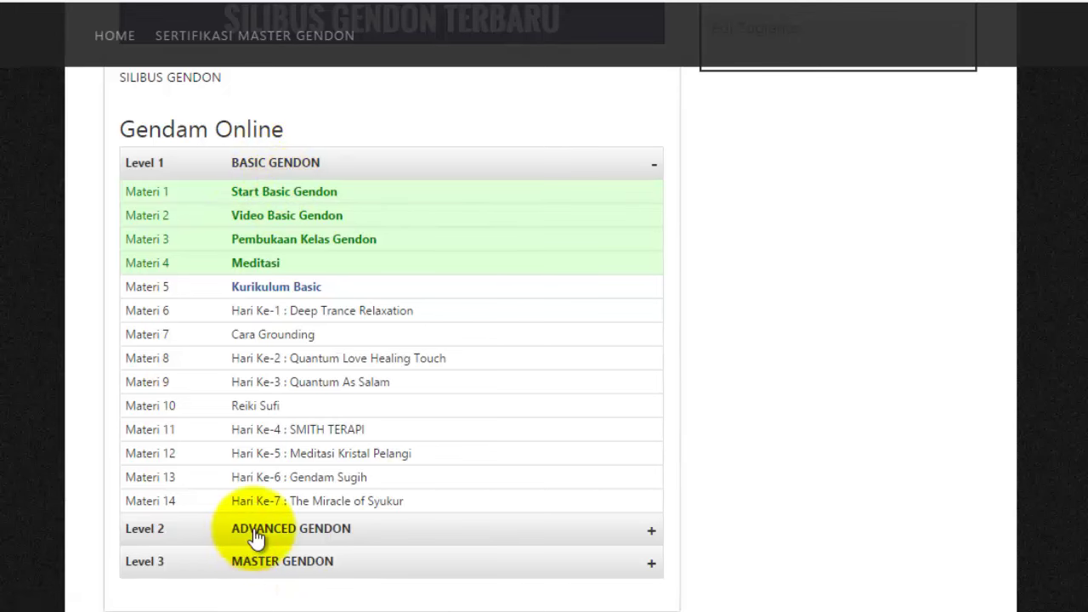
pyautogui.scroll(-2, 243, 559)
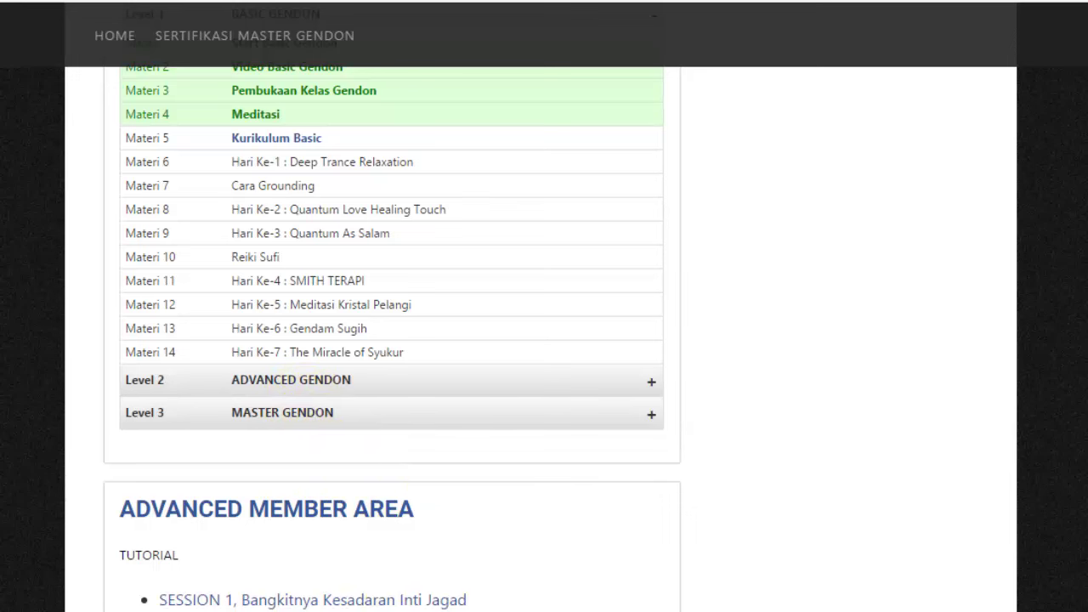
pyautogui.scroll(2, 413, 506)
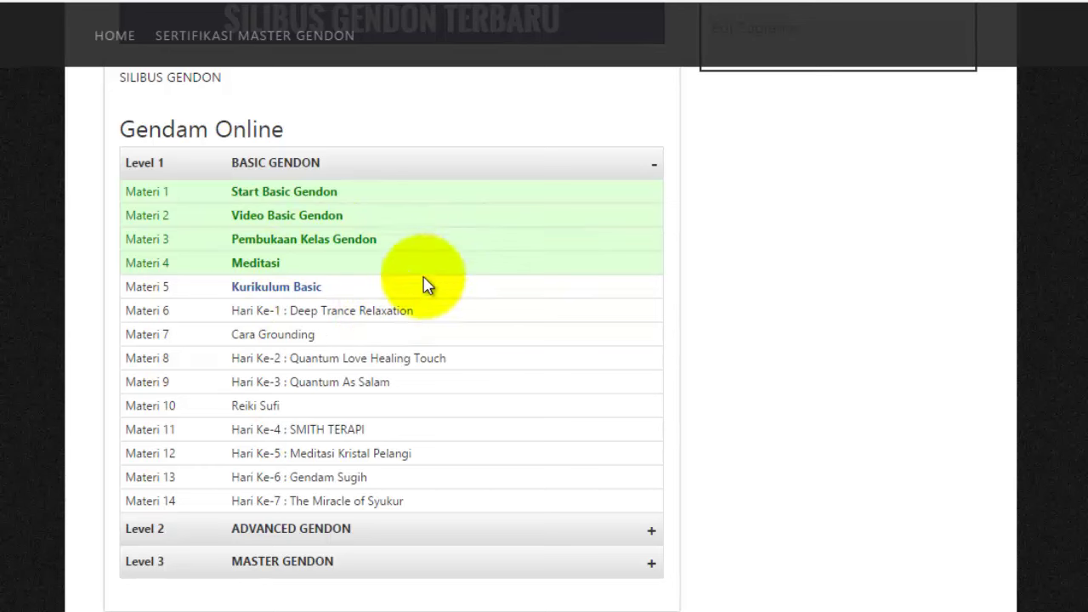
# - Go via Telegram and Manage Members back to the Gendam Online syllabus page
pyautogui.click(97, 580)
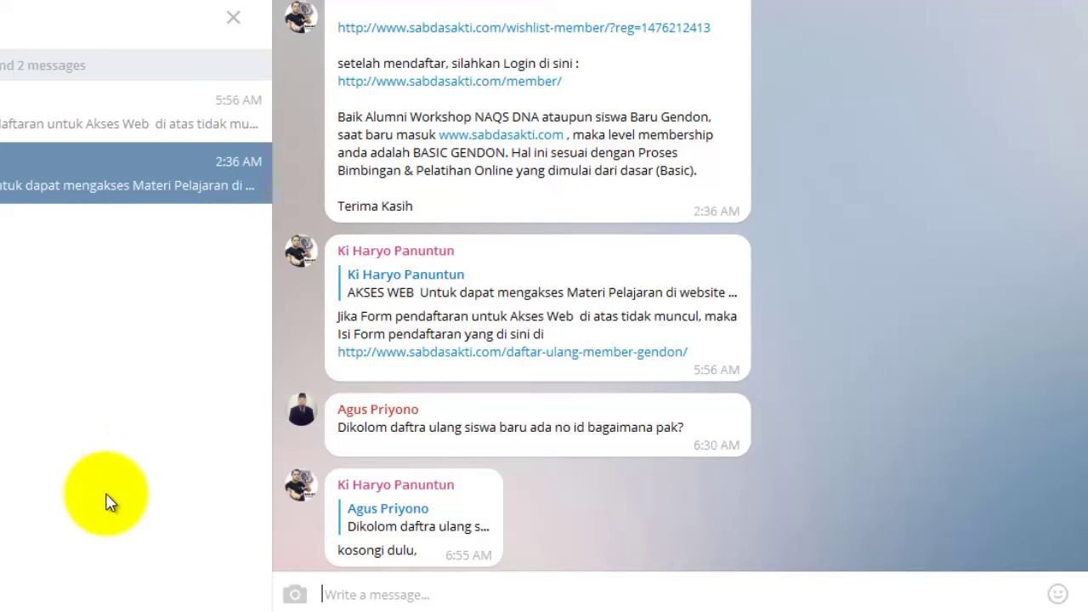
pyautogui.click(7, 606)
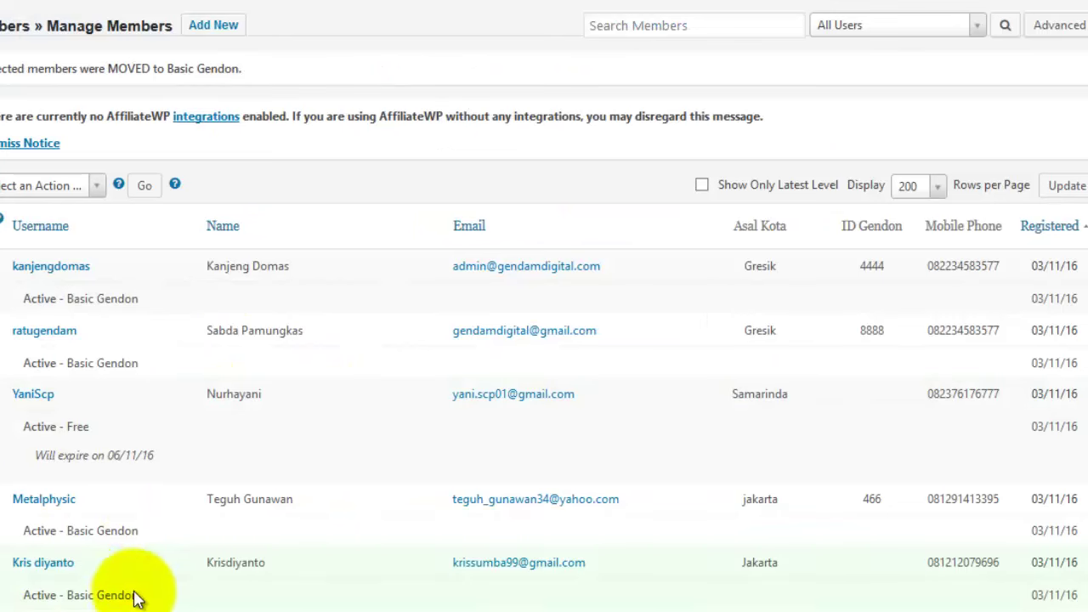
pyautogui.click(211, 609)
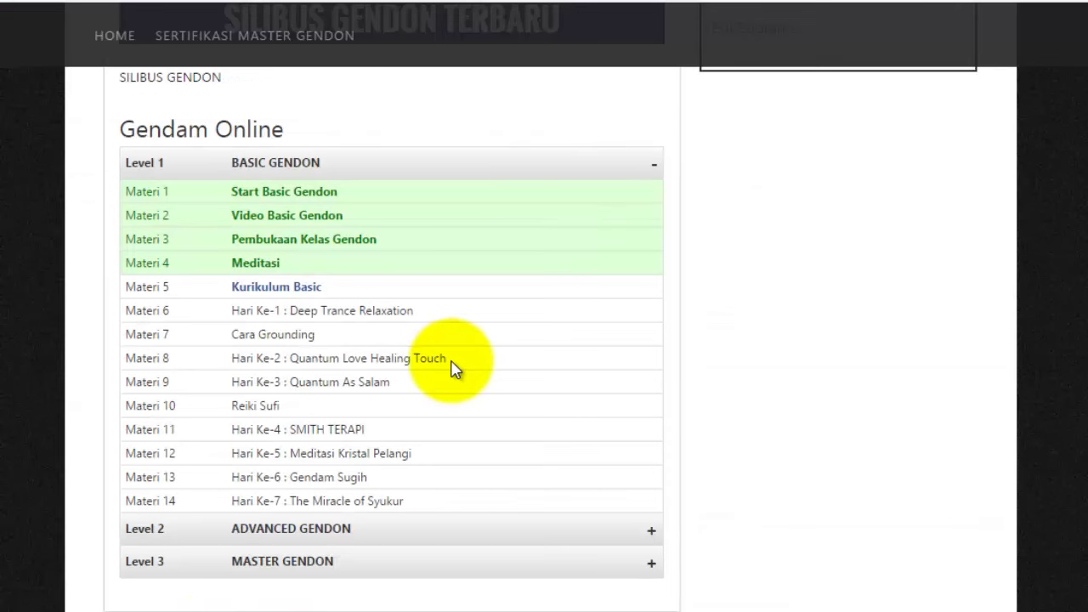
# - Collapse the Basic Gendon list, then read the AKSES WEB registration message in Telegram
pyautogui.click(655, 166)
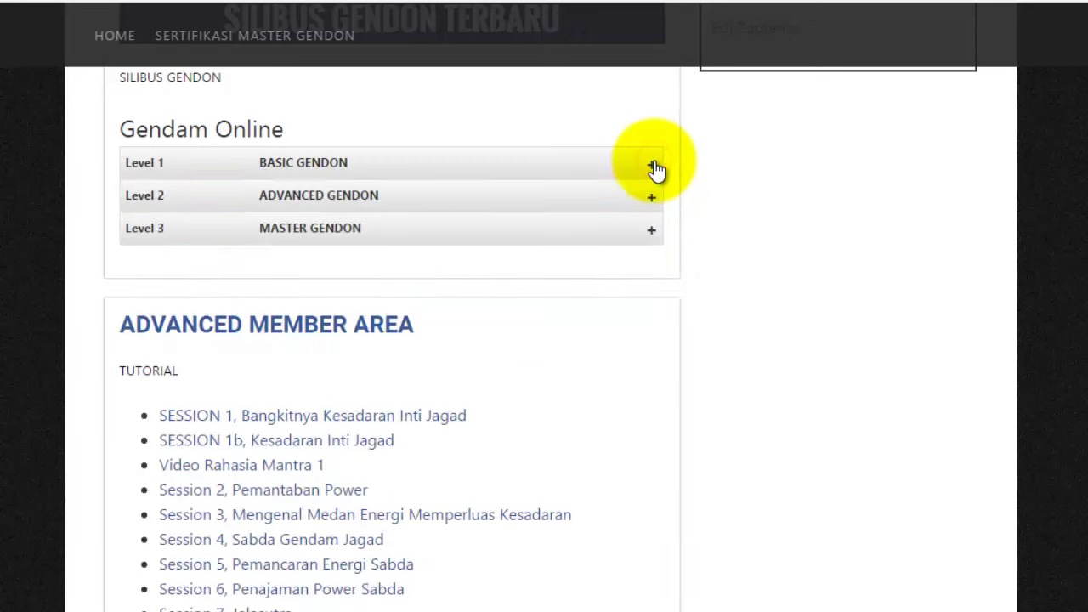
pyautogui.scroll(4, 692, 333)
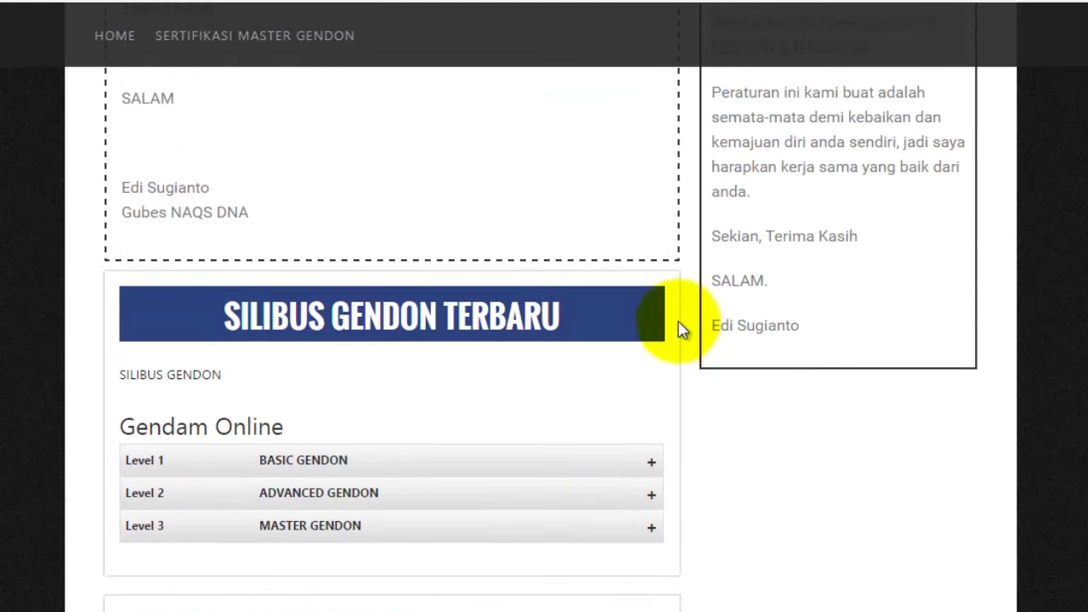
pyautogui.click(115, 611)
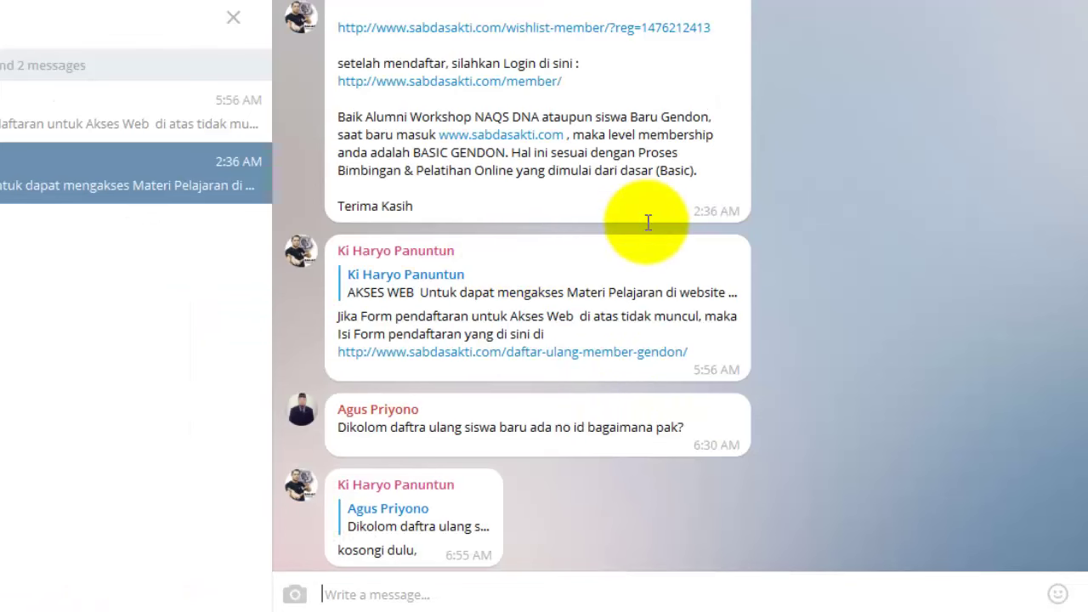
pyautogui.scroll(1, 664, 225)
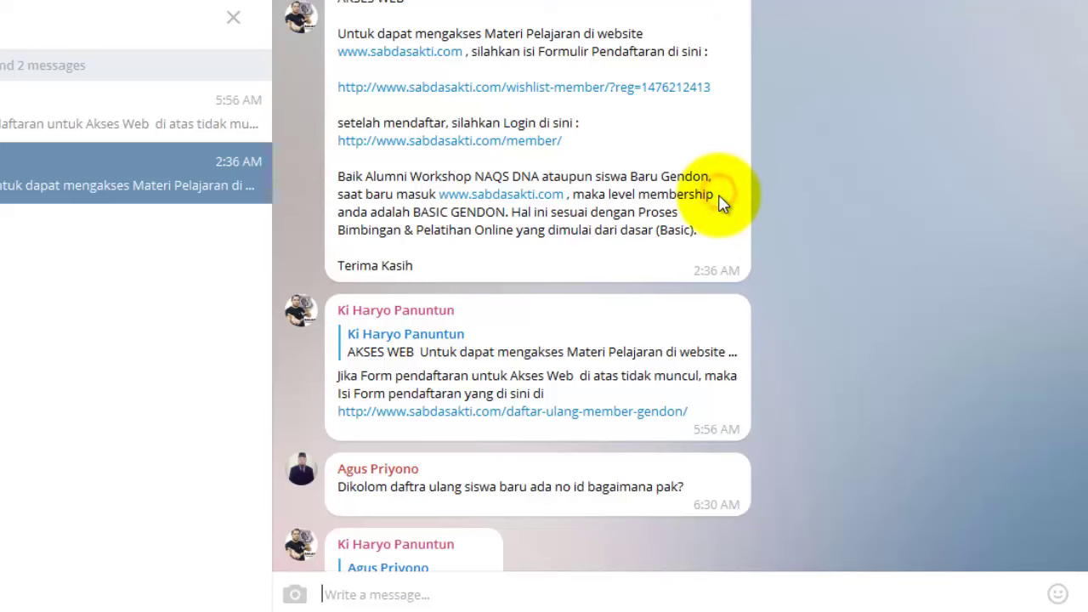
pyautogui.scroll(1, 718, 203)
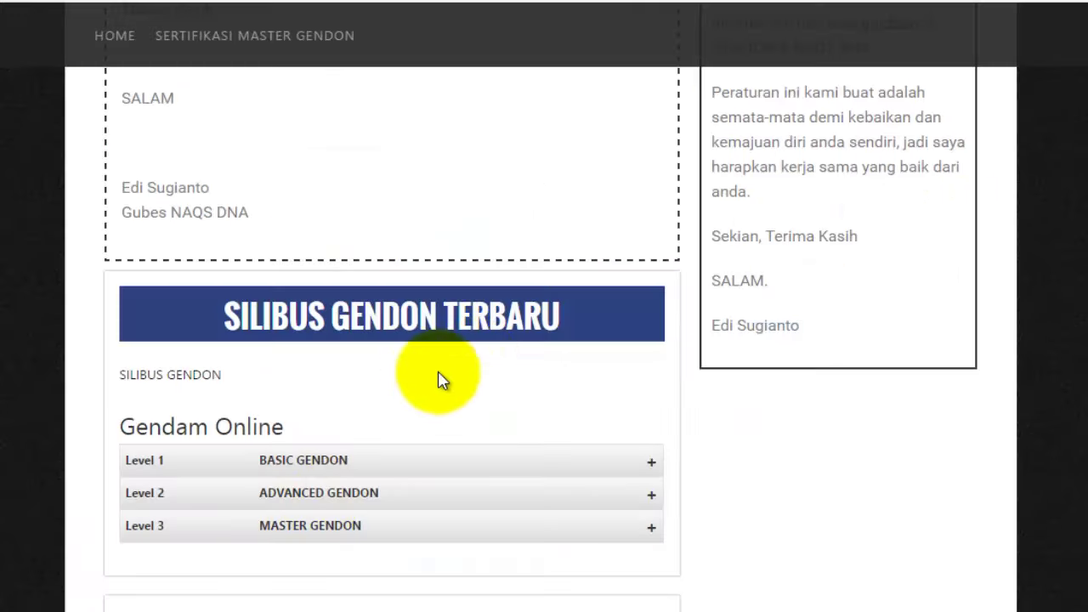
pyautogui.scroll(5, 510, 328)
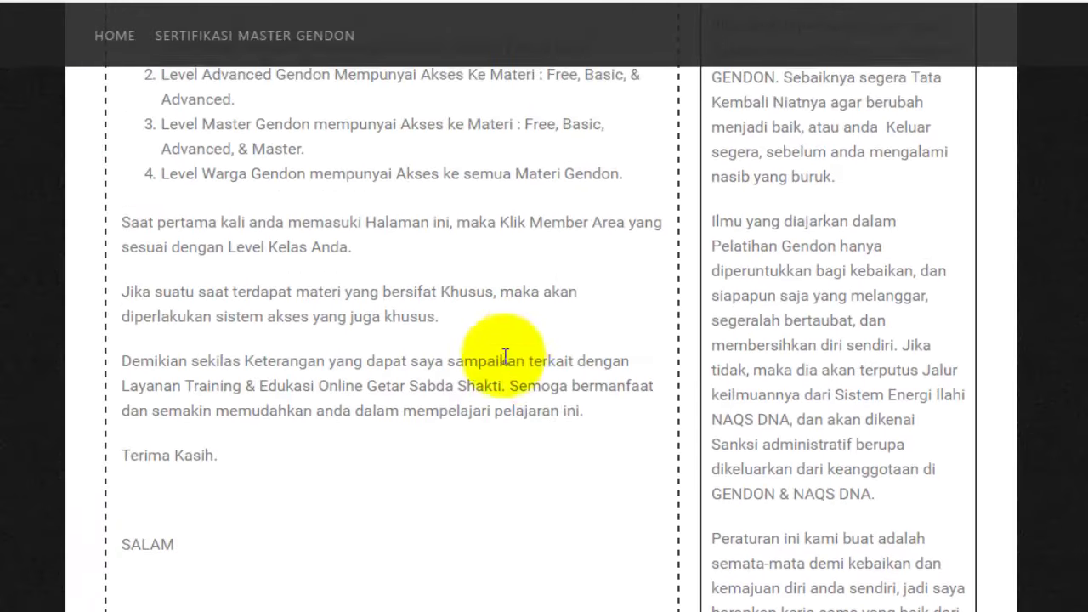
# - Expand the Level 1 BASIC GENDON lesson list on the syllabus
pyautogui.scroll(-3, 543, 343)
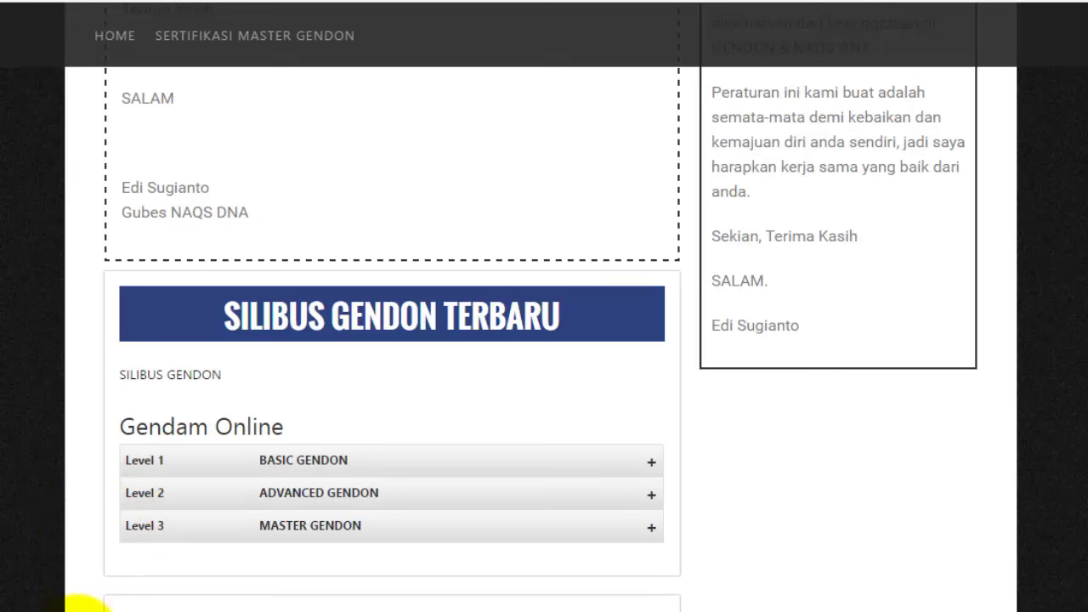
pyautogui.moveTo(74, 605)
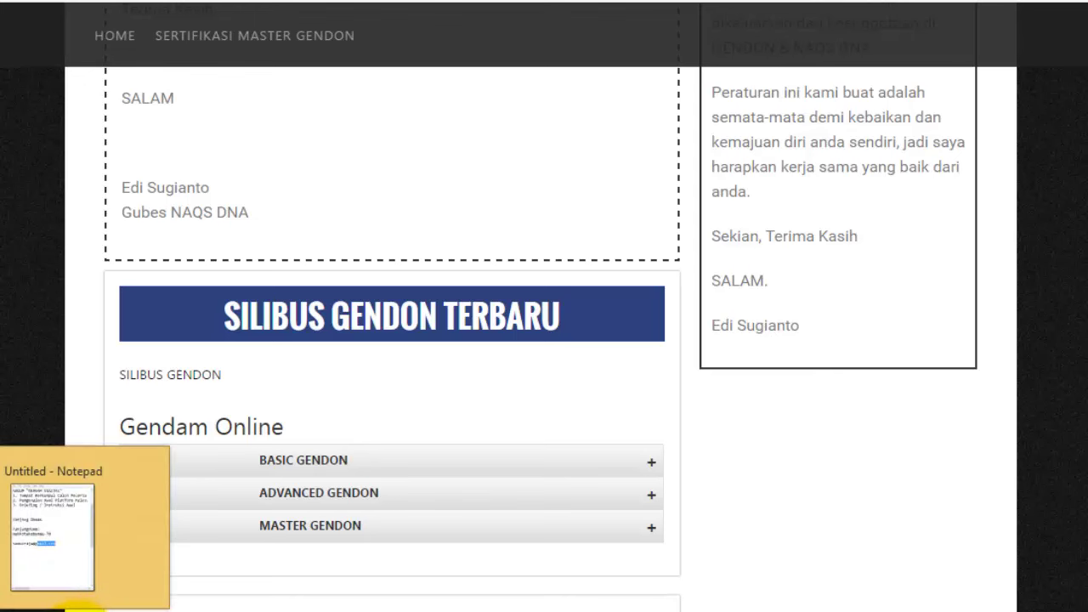
pyautogui.moveTo(177, 605)
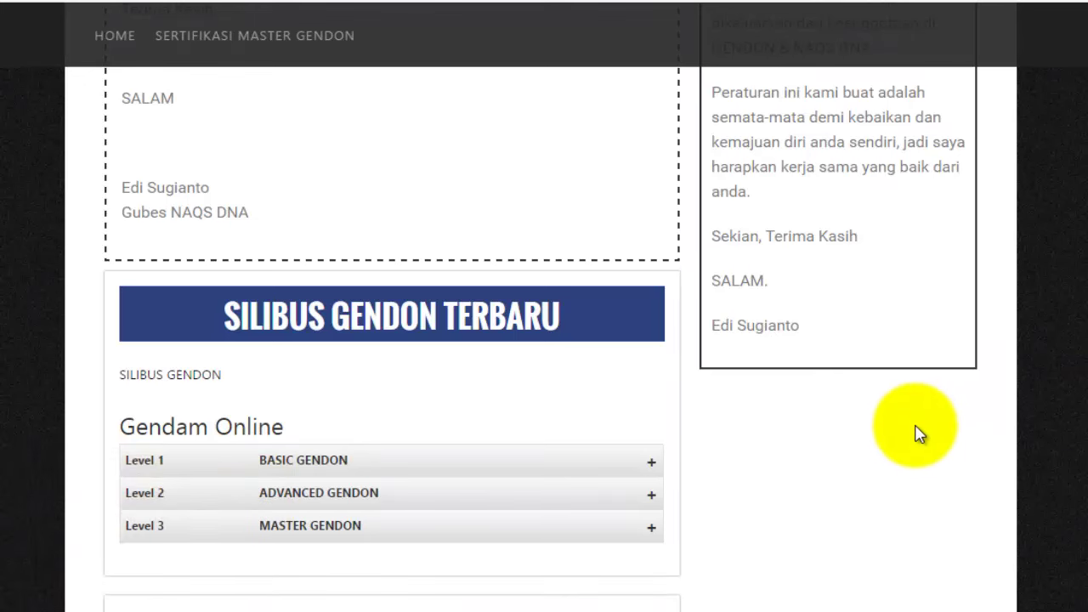
pyautogui.scroll(-4, 915, 431)
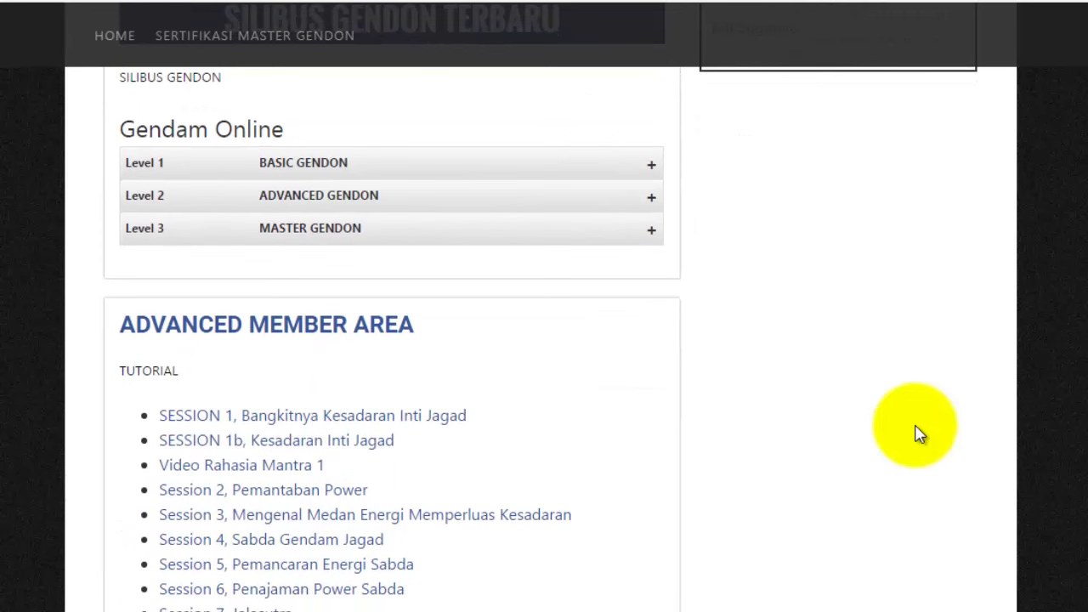
pyautogui.scroll(4, 741, 408)
pyautogui.click(633, 459)
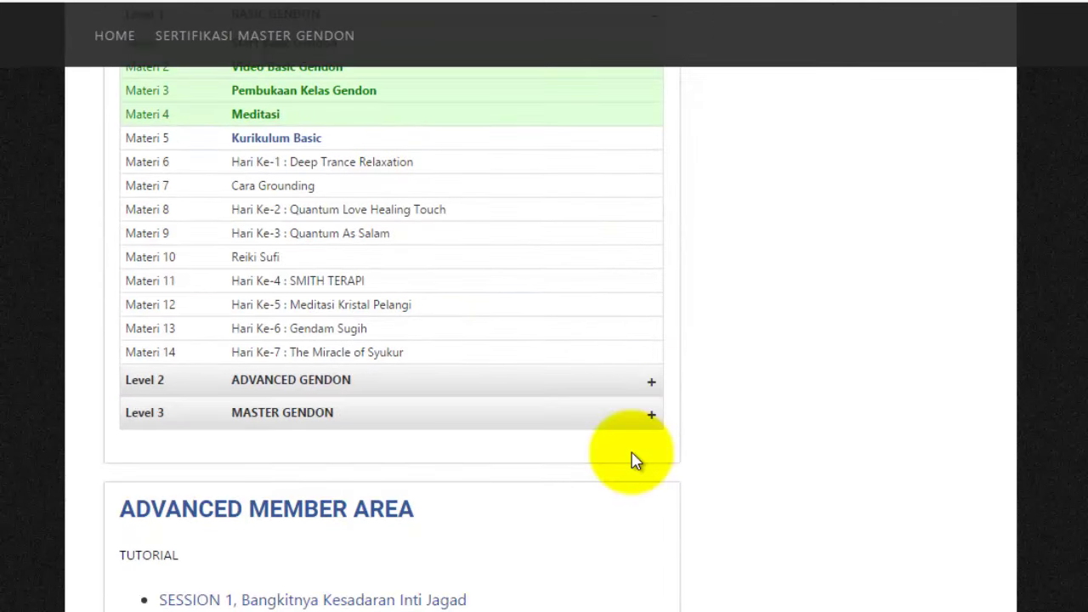
pyautogui.scroll(2, 610, 476)
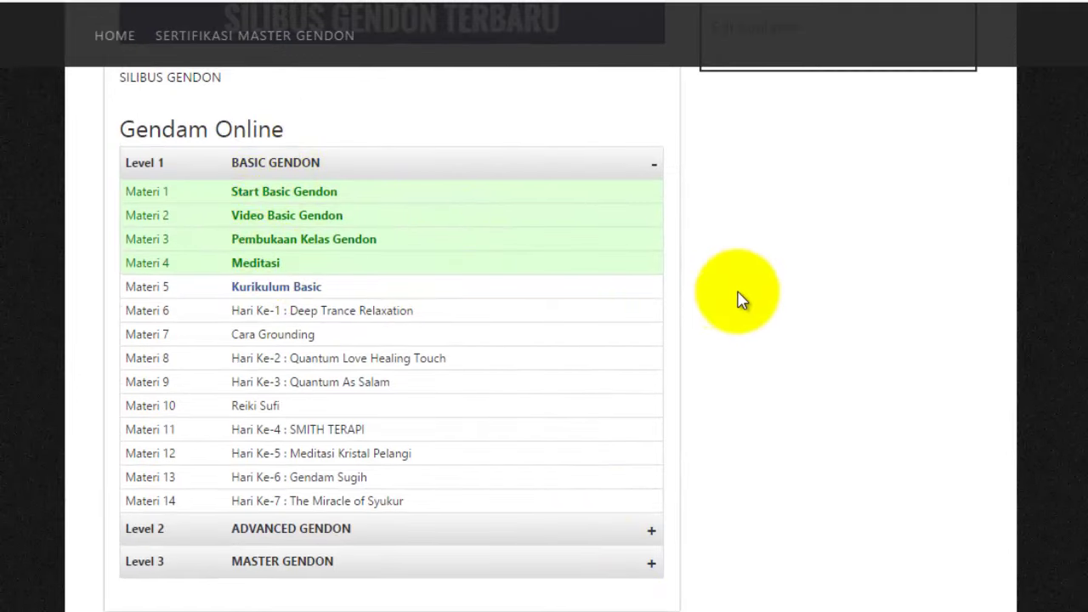
pyautogui.scroll(-2, 740, 299)
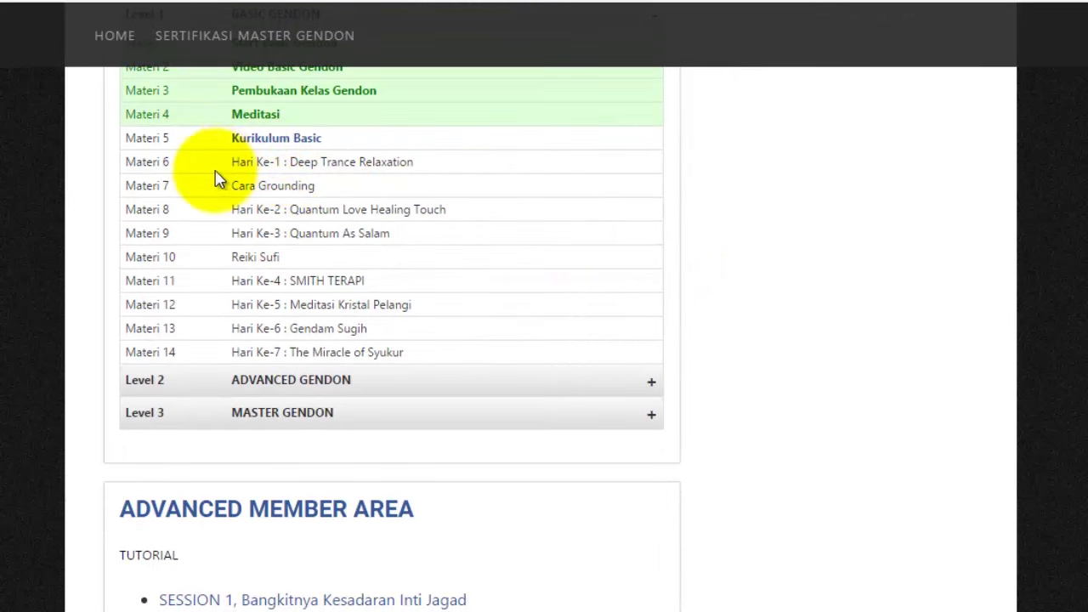
# - Expand Level 2 ADVANCED GENDON and scroll through its 14 lessons
pyautogui.click(483, 382)
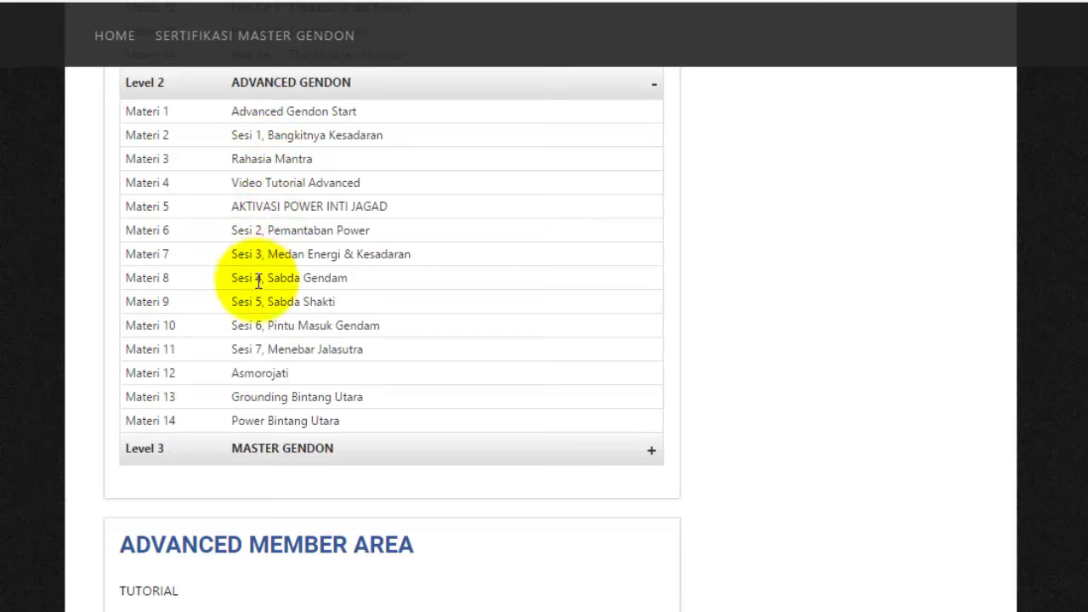
pyautogui.scroll(2, 255, 350)
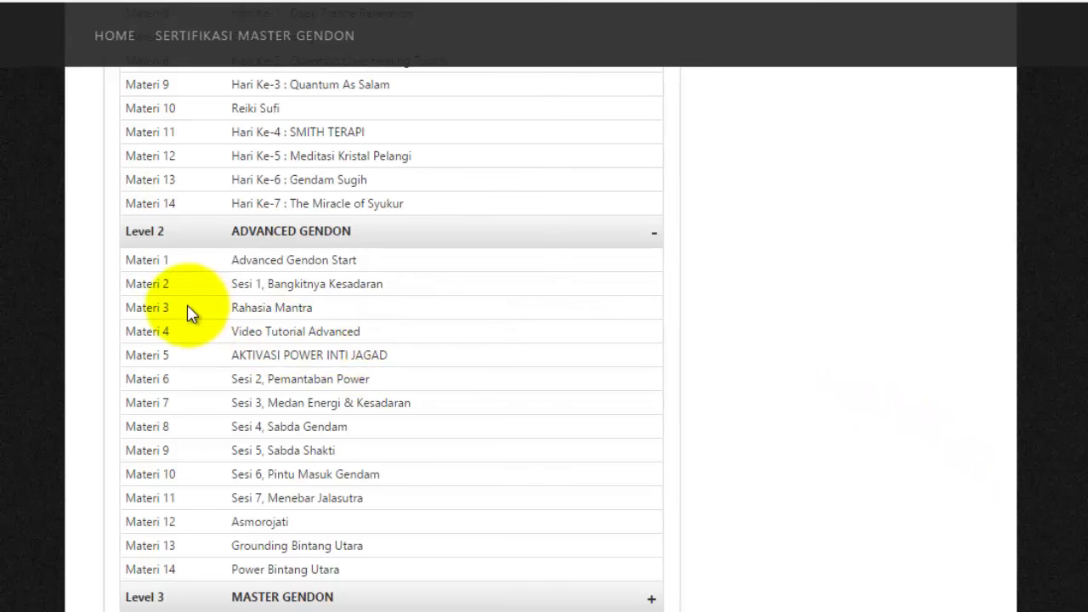
pyautogui.scroll(-3, 308, 402)
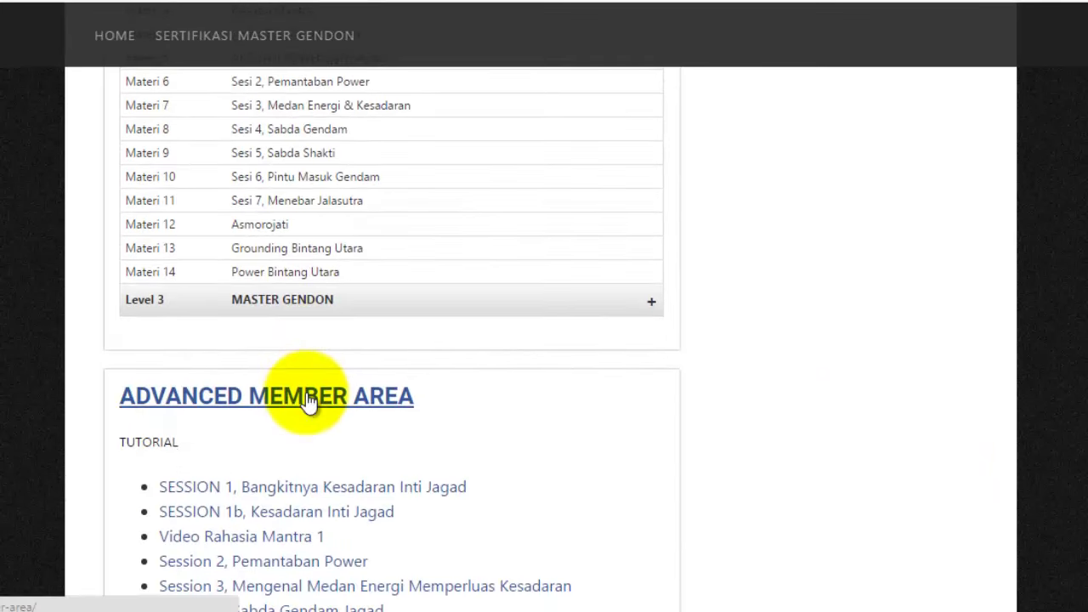
pyautogui.scroll(3, 308, 402)
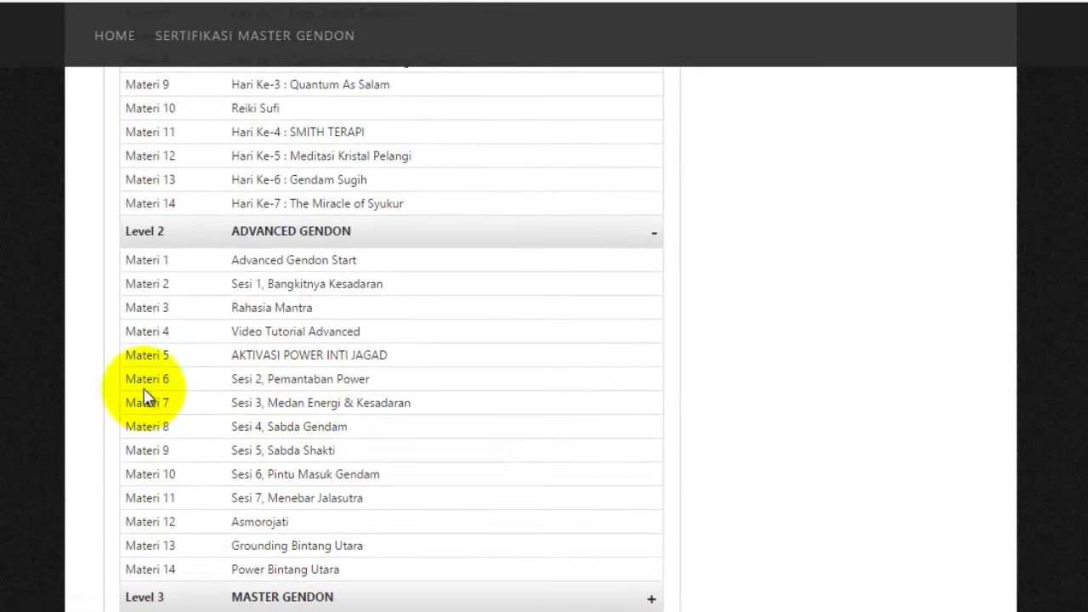
pyautogui.scroll(-3, 212, 362)
pyautogui.scroll(2, 208, 353)
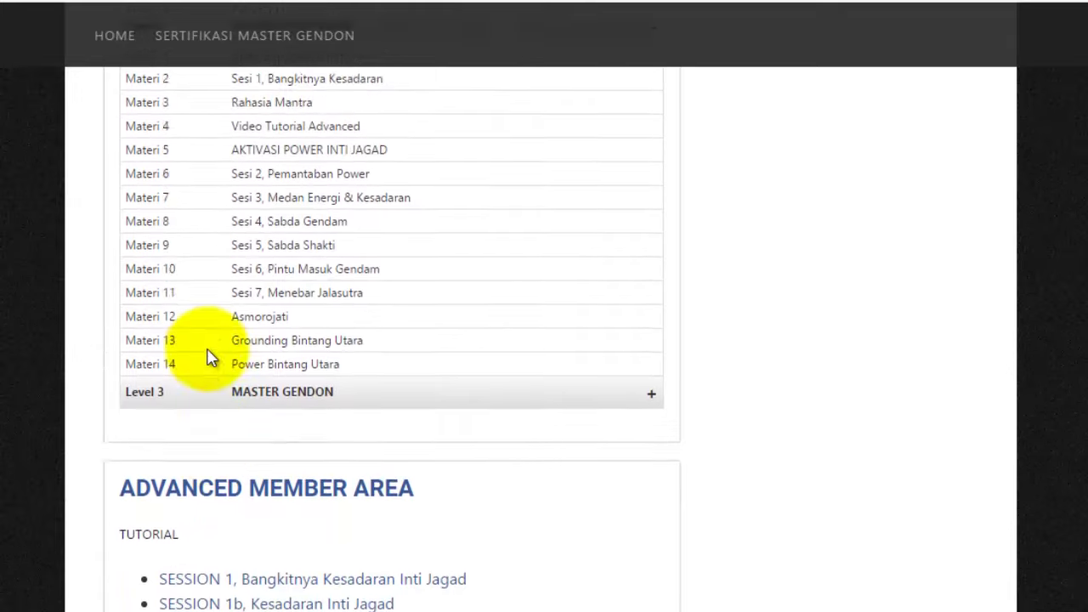
pyautogui.scroll(2, 208, 353)
pyautogui.scroll(2, 211, 356)
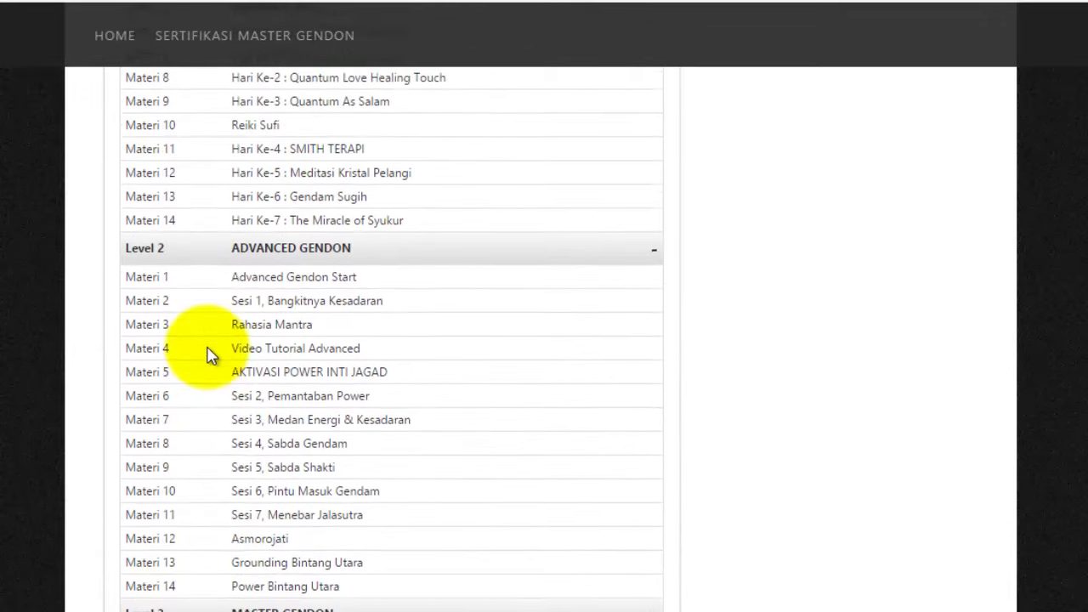
pyautogui.scroll(2, 210, 355)
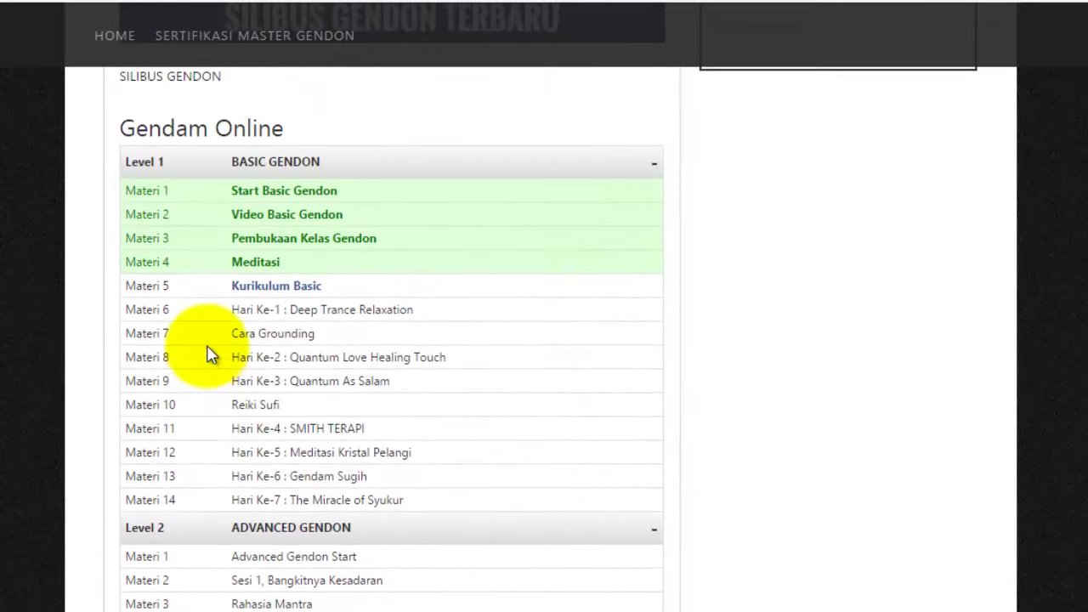